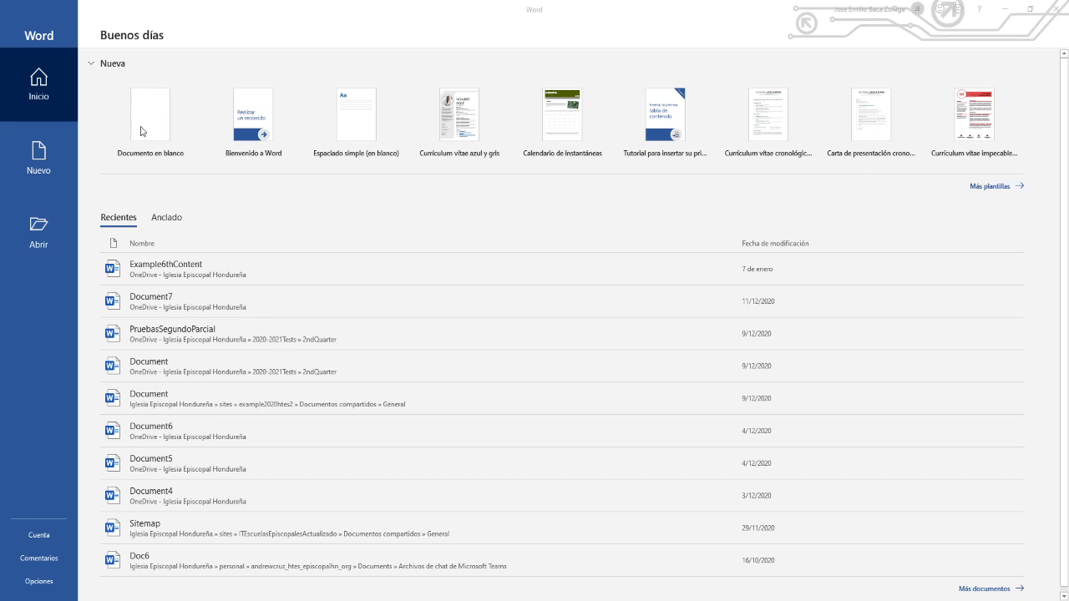
Create a blank document and close the Navegación pane.
click(163, 129)
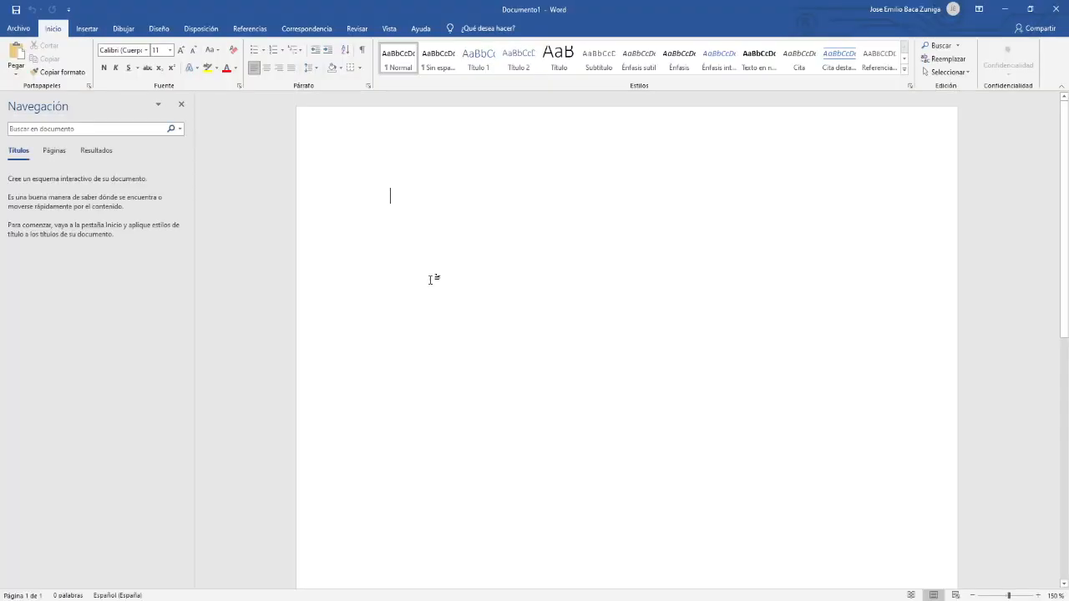
click(181, 105)
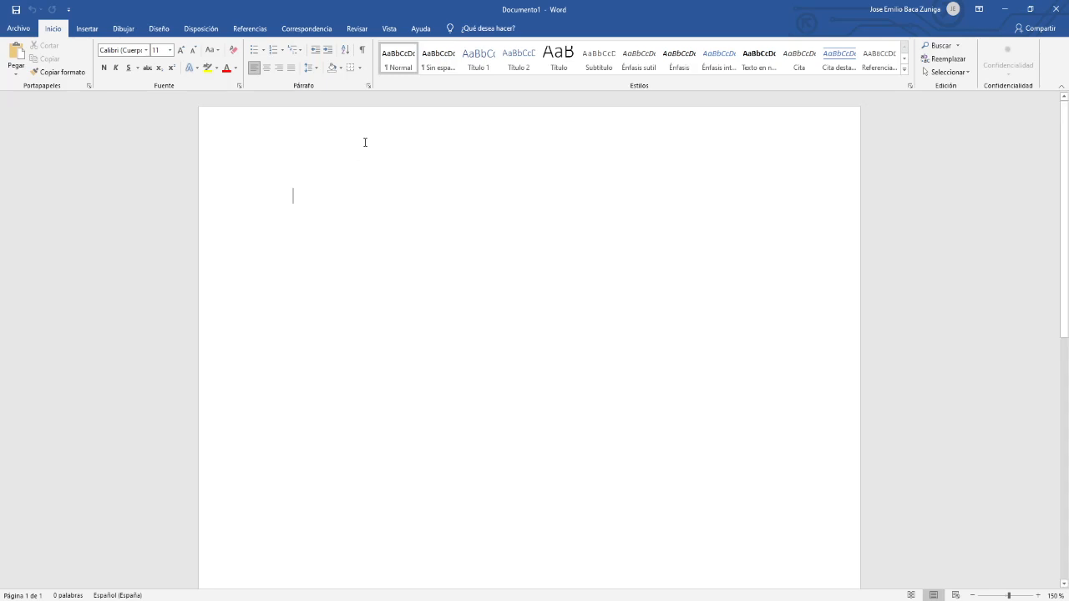
Modify the Normal style to use the Arial font with black (Texto 1) as the font colour.
right_click(397, 68)
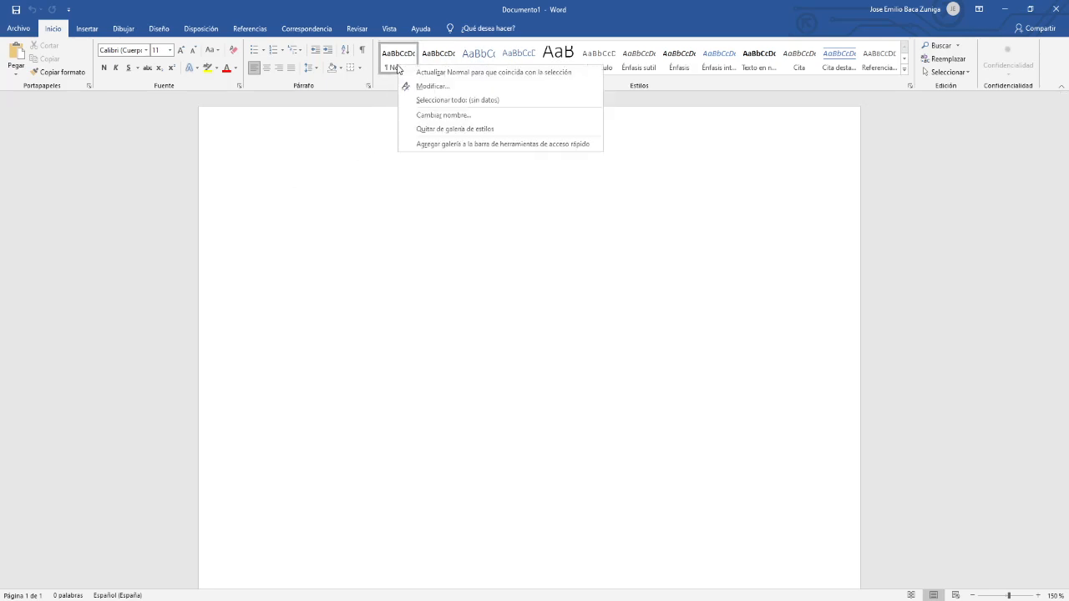
click(417, 86)
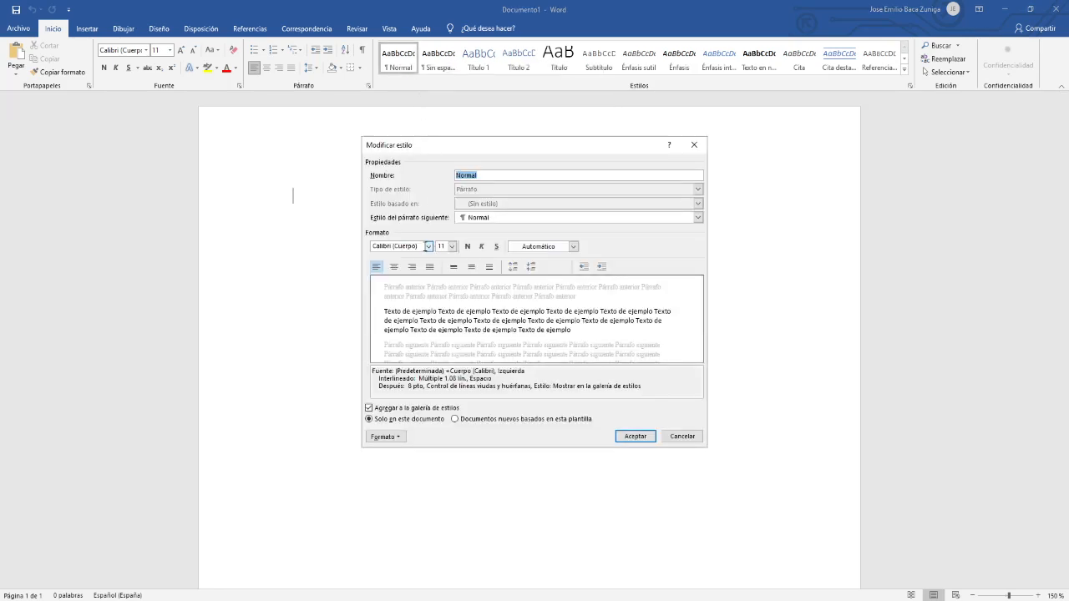
click(428, 247)
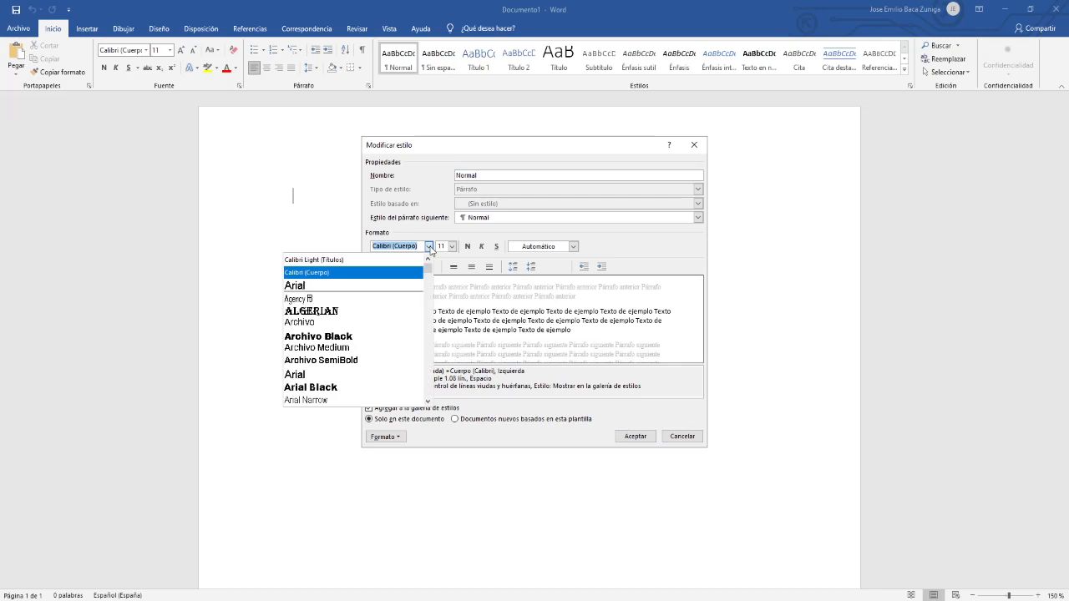
click(388, 288)
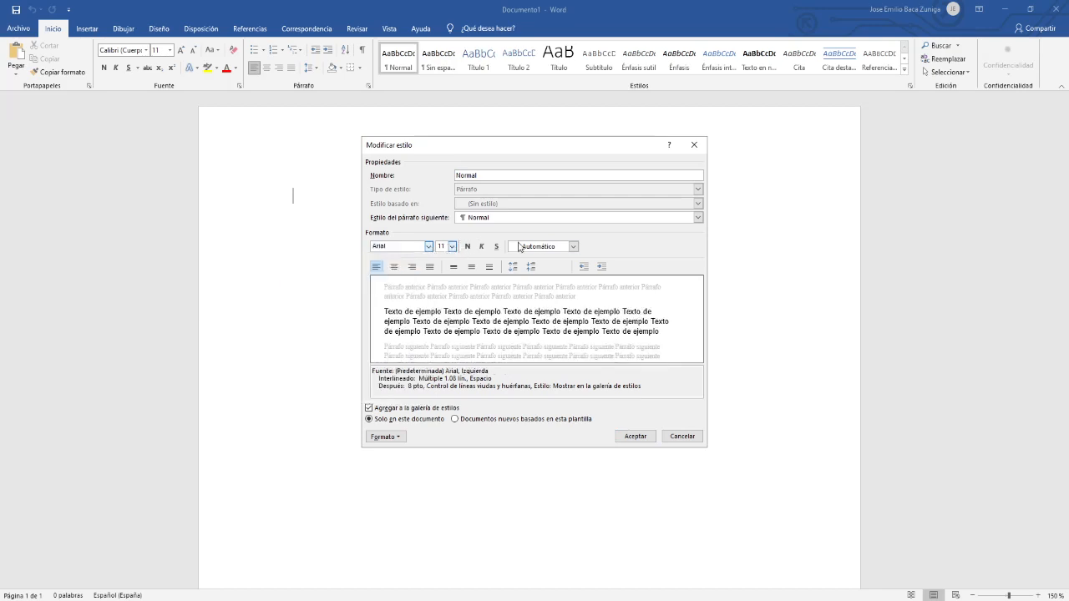
click(573, 247)
click(524, 287)
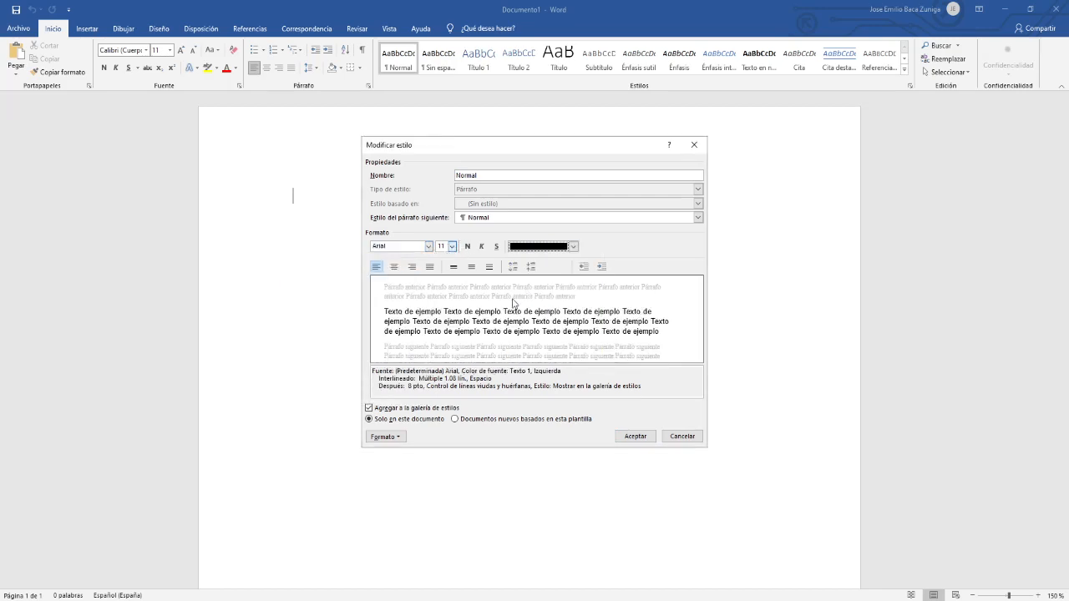
Expand the Normal style's character spacing by 1.85 pt in its advanced font settings.
click(397, 442)
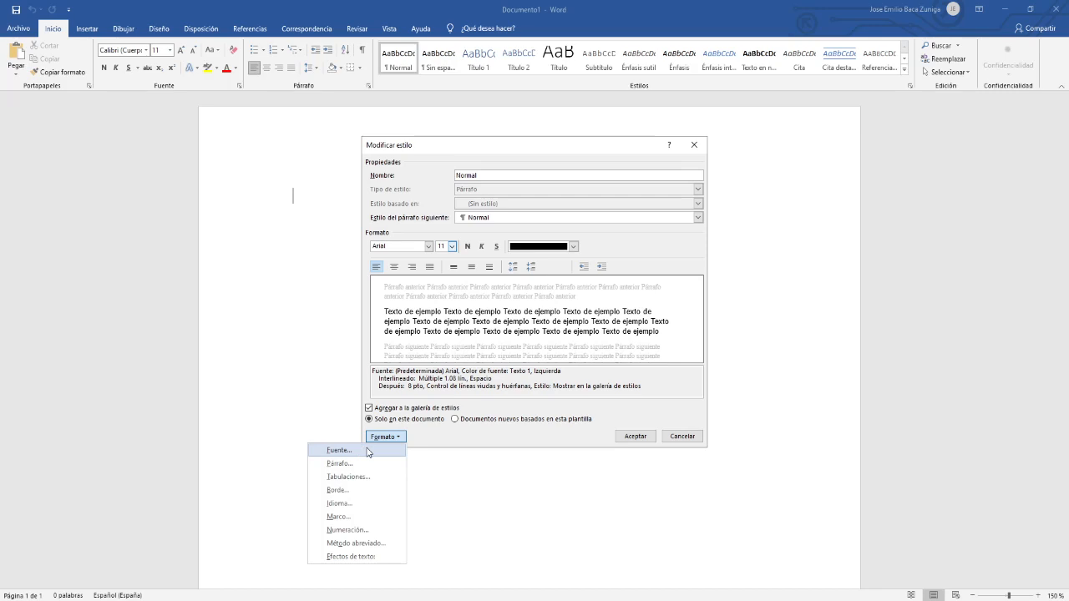
click(367, 451)
click(457, 175)
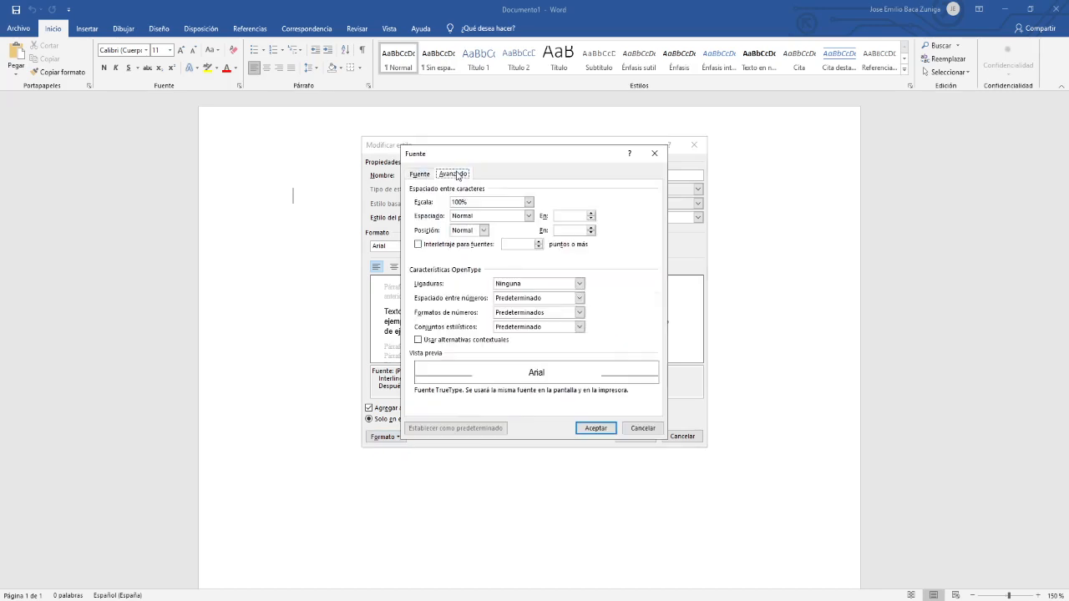
click(417, 176)
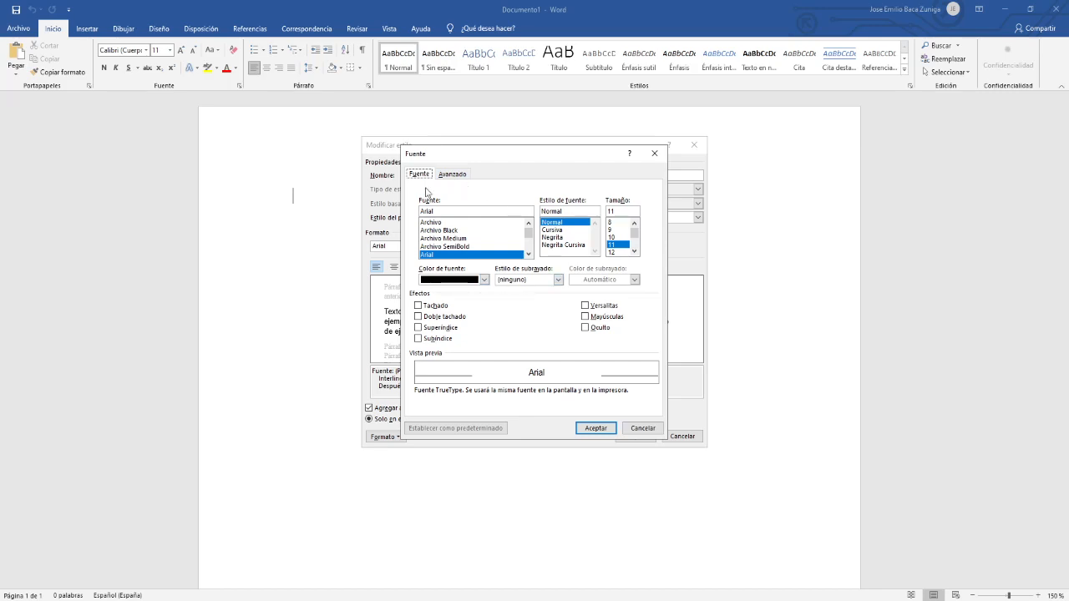
drag(477, 155, 598, 154)
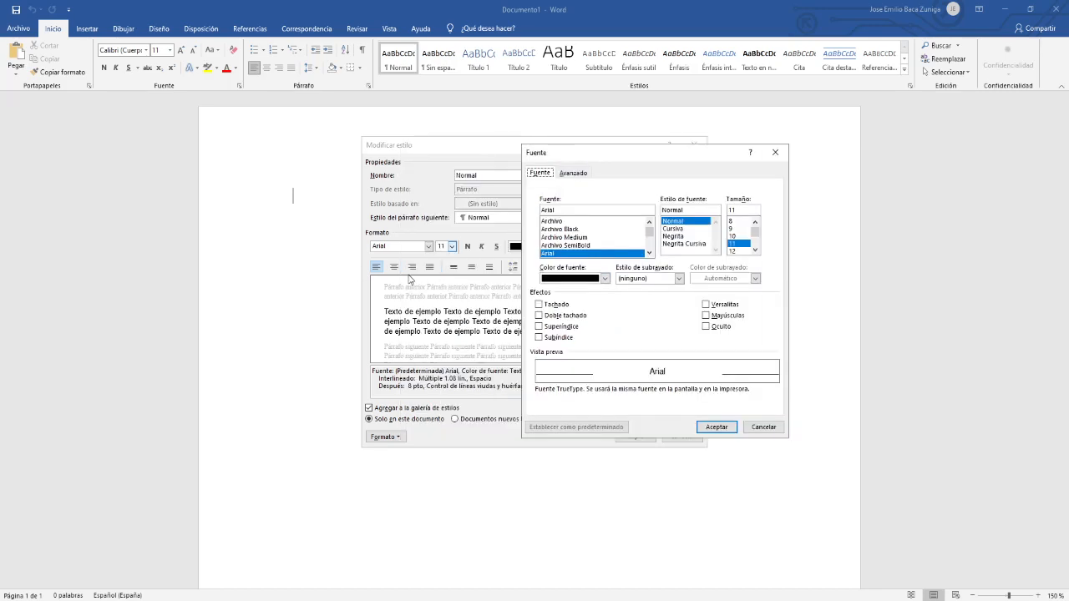
click(573, 172)
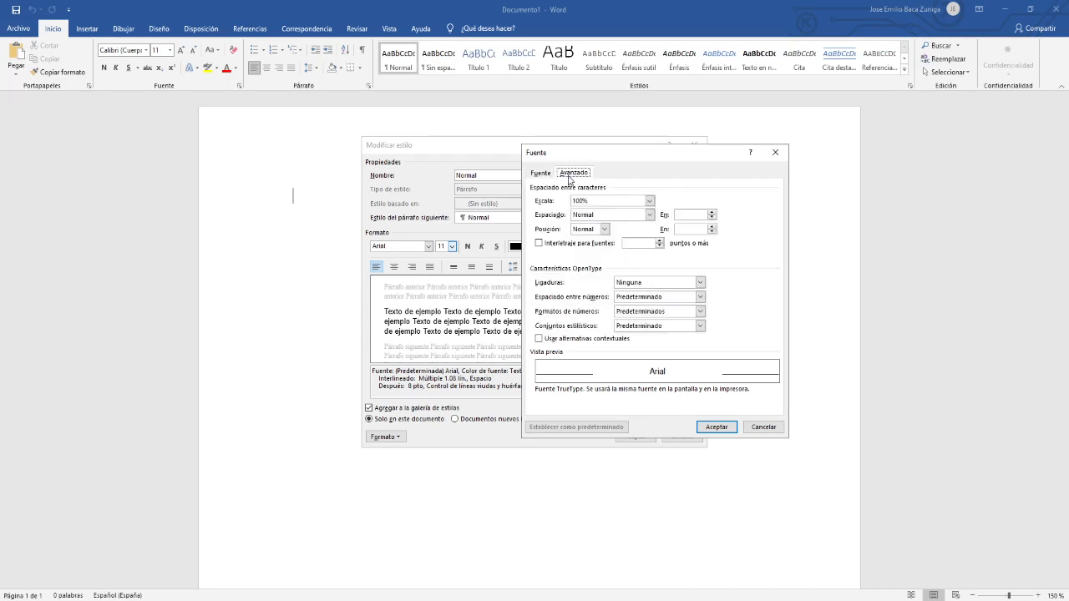
click(698, 211)
text(1.85pt)
click(711, 427)
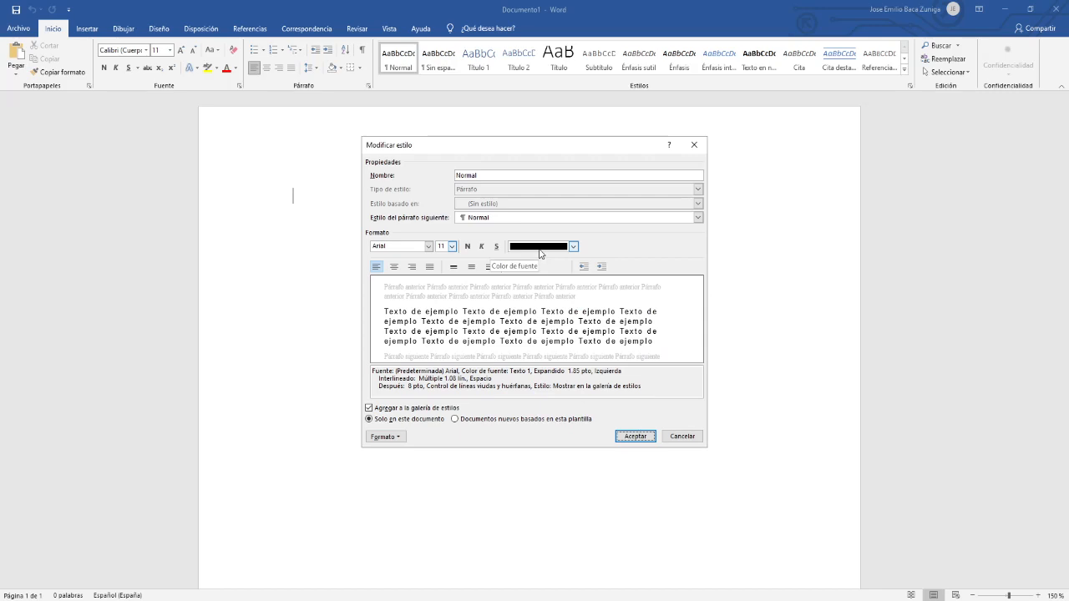
Give the Normal style justified alignment and 1.5-line spacing, and save the style changes.
click(430, 266)
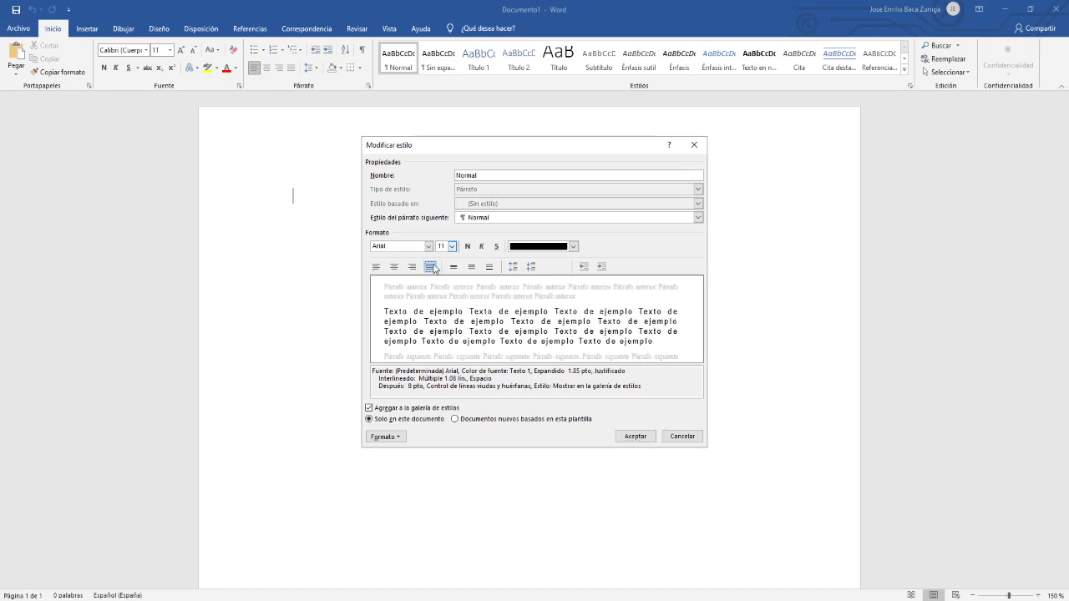
click(388, 439)
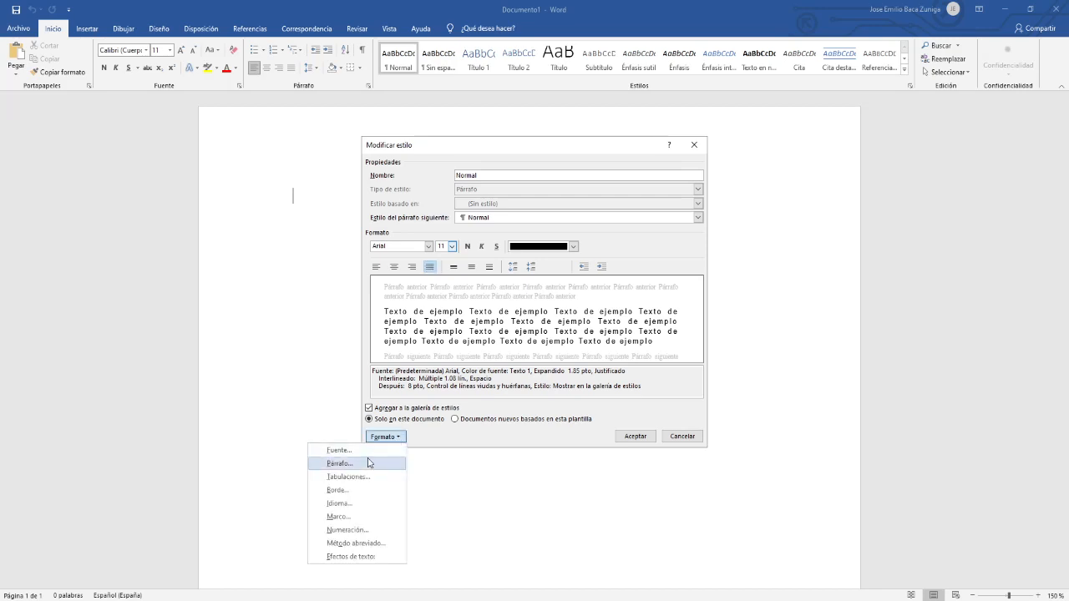
click(370, 463)
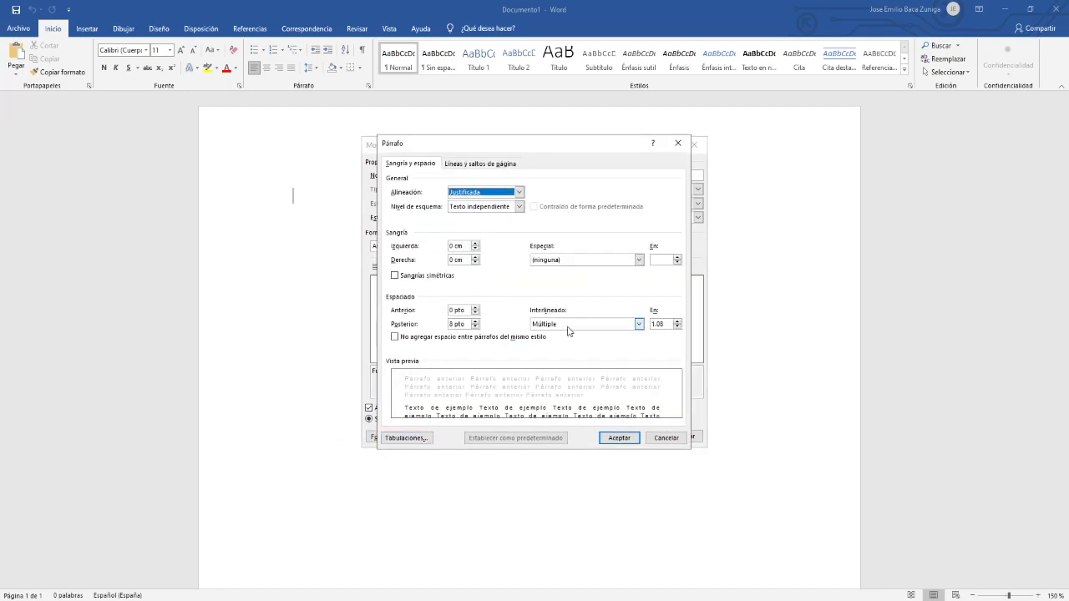
click(568, 332)
click(561, 344)
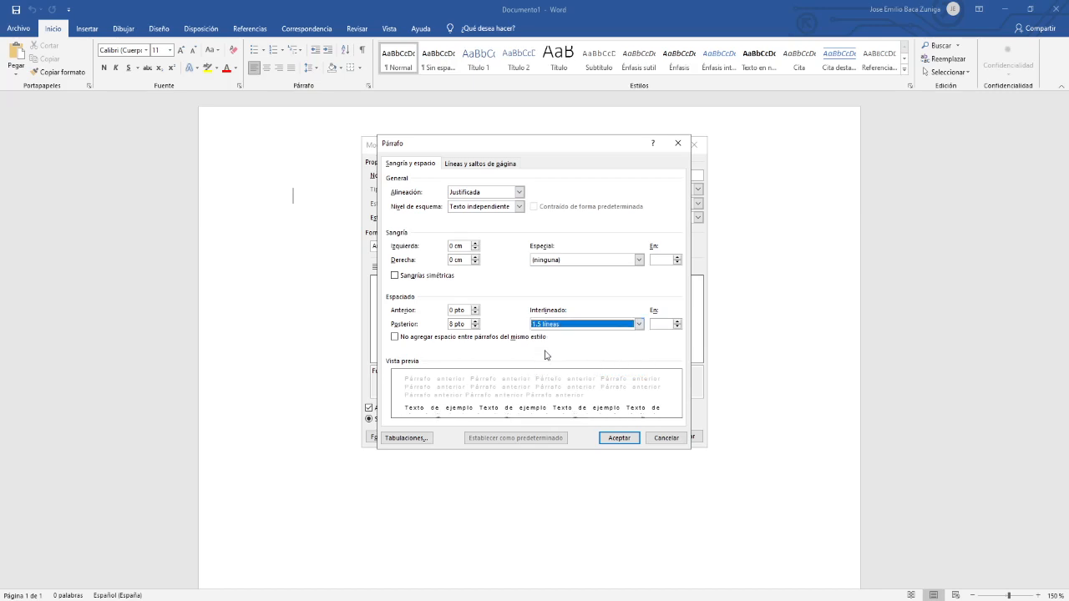
click(618, 439)
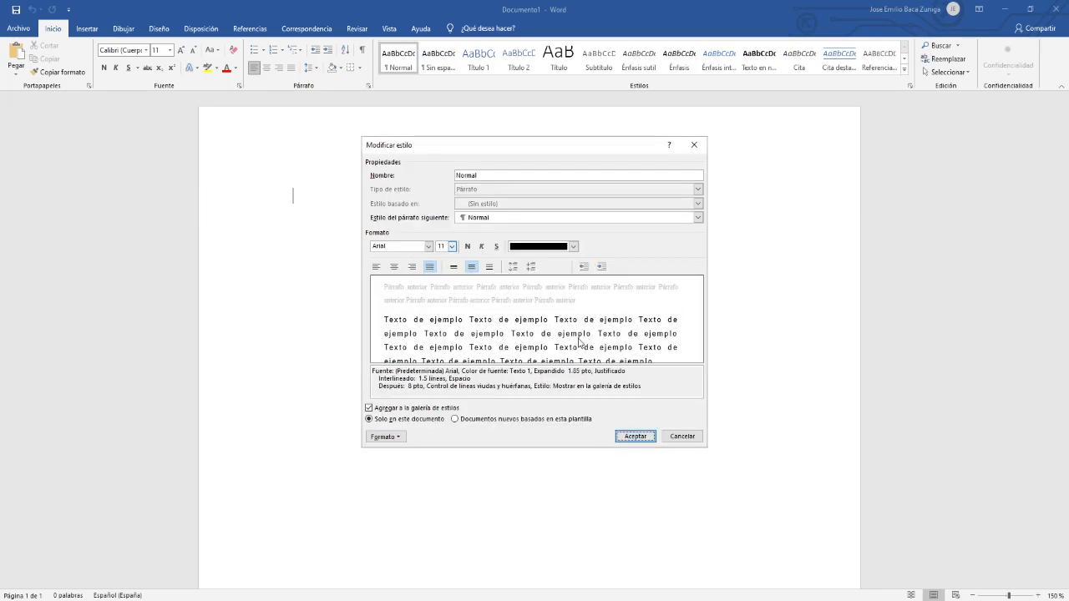
click(634, 436)
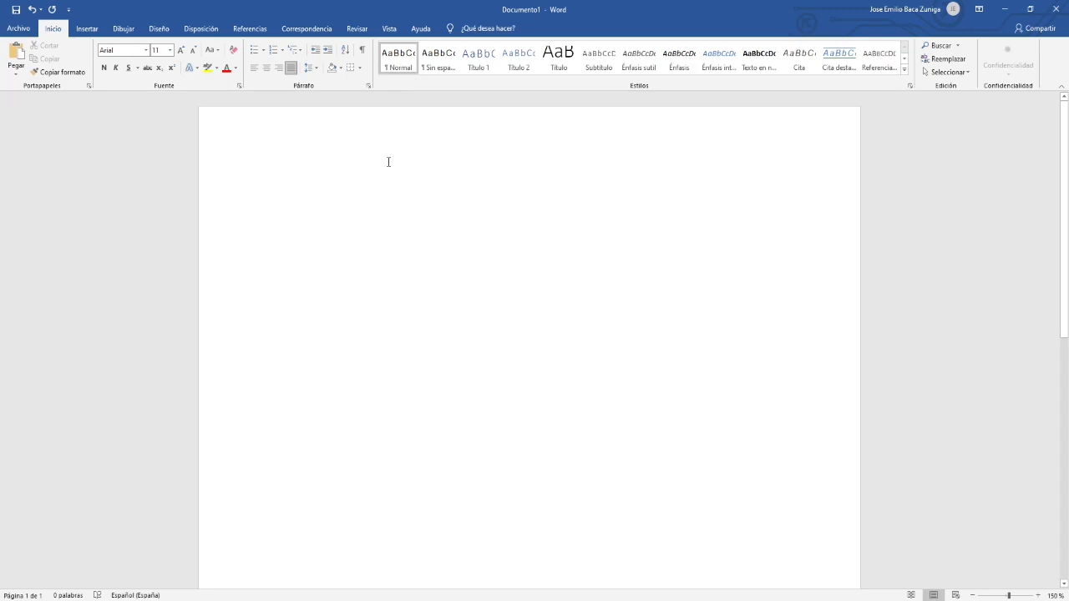
Modify the Sin espaciado style, keeping it based on (Sin estilo) and setting the following paragraph style to Normal.
right_click(446, 70)
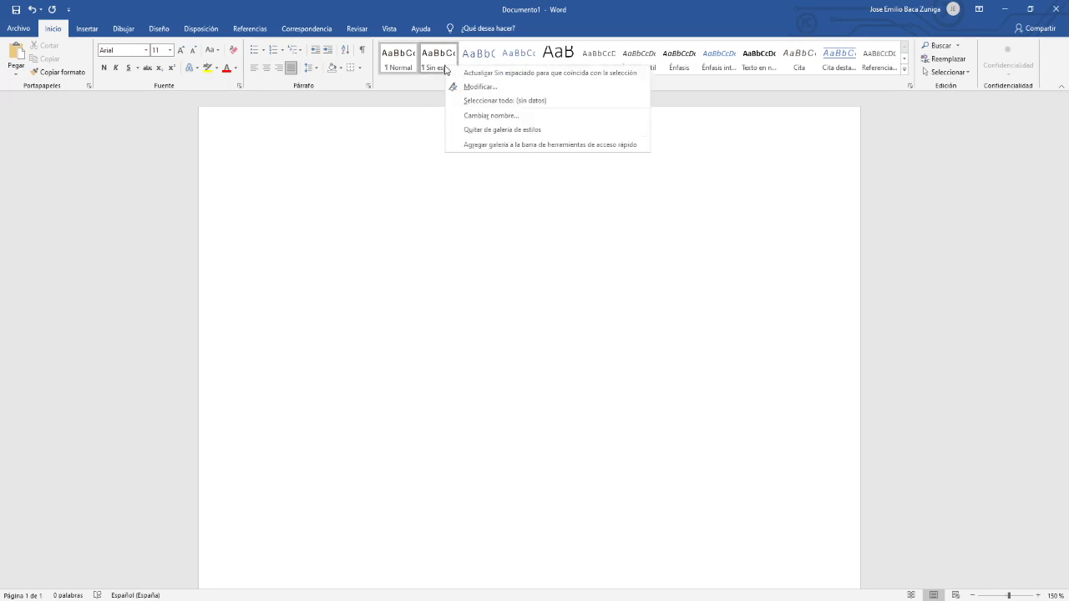
click(472, 87)
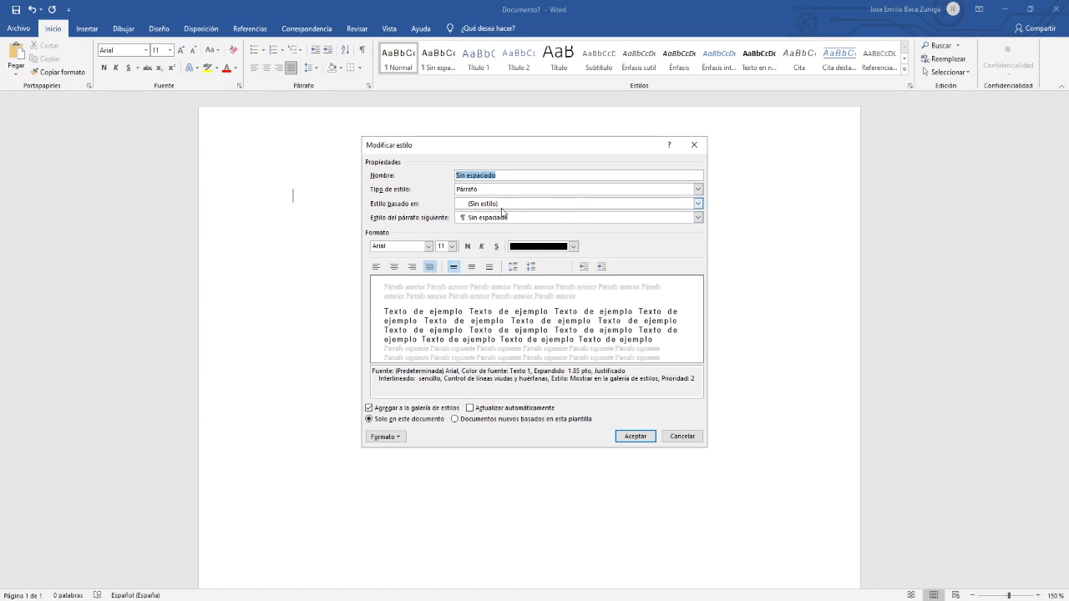
click(574, 204)
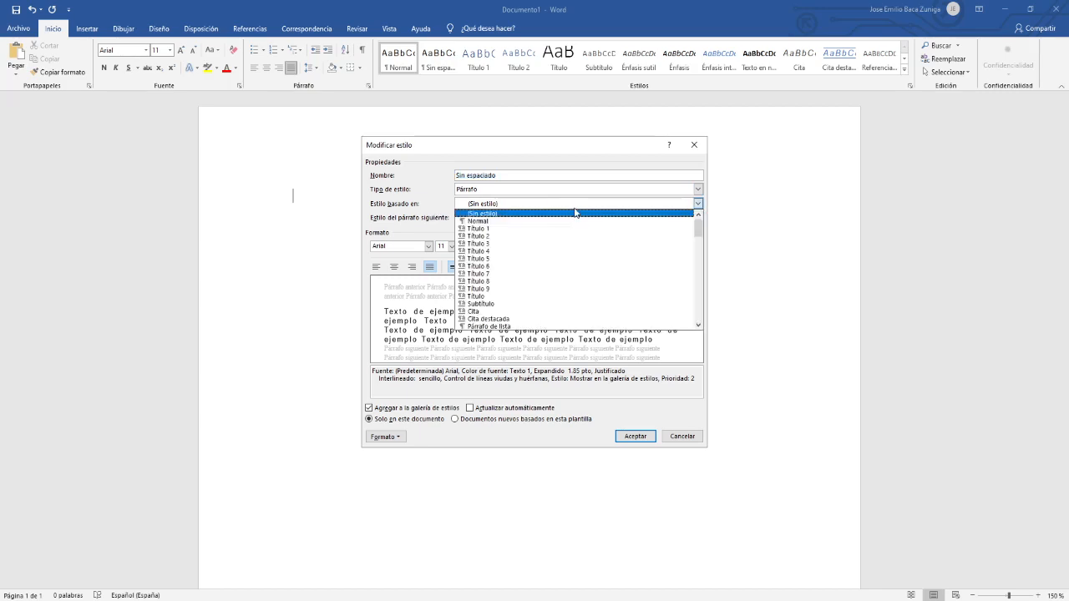
click(574, 213)
click(536, 218)
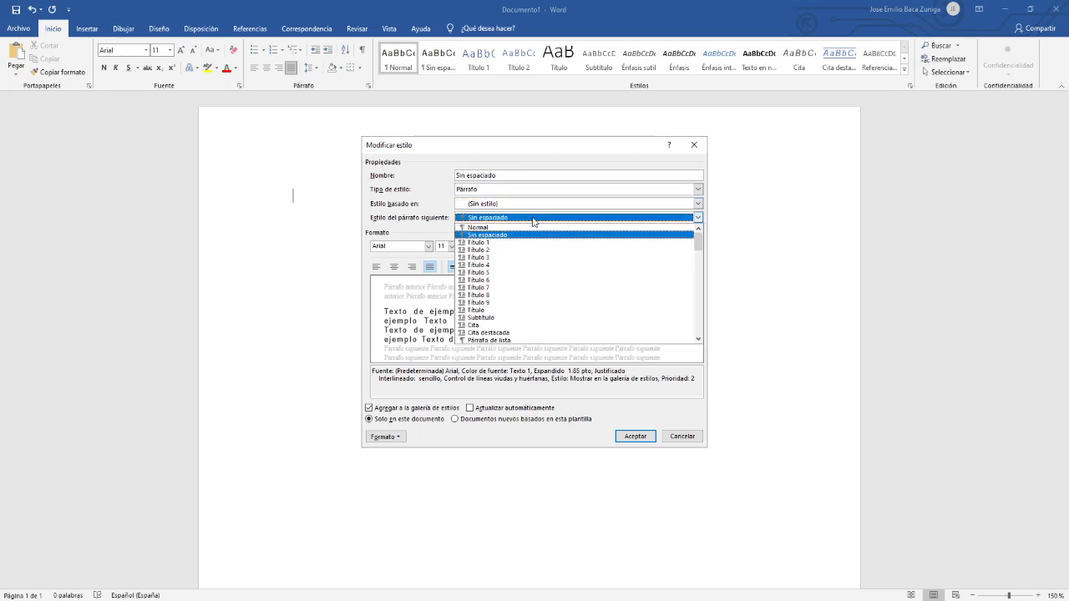
click(519, 228)
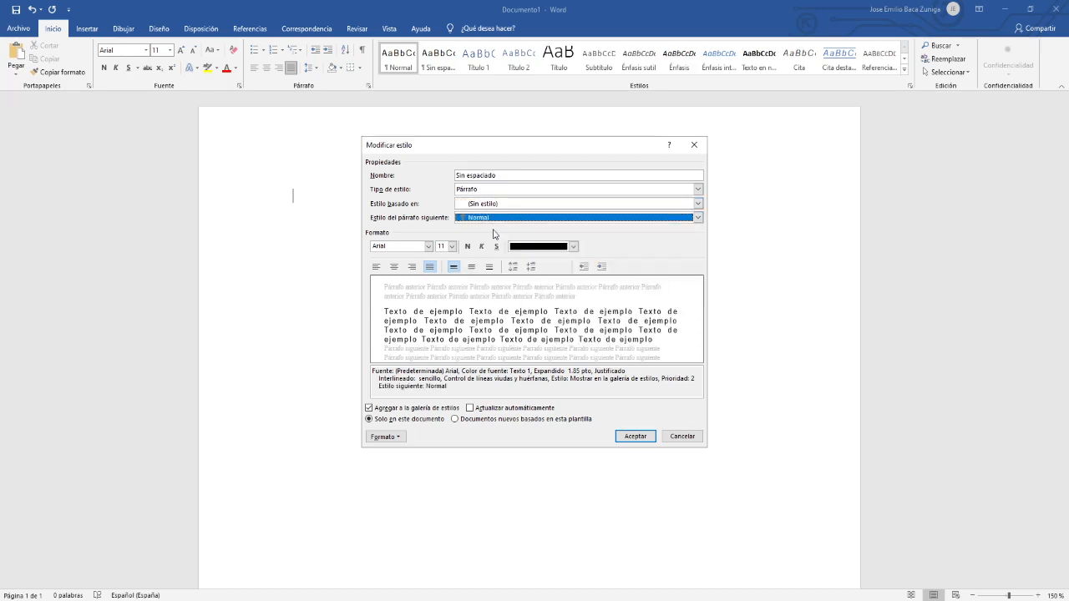
Accept the Sin espaciado style's font settings and set its line spacing to 1.5 lines.
click(388, 436)
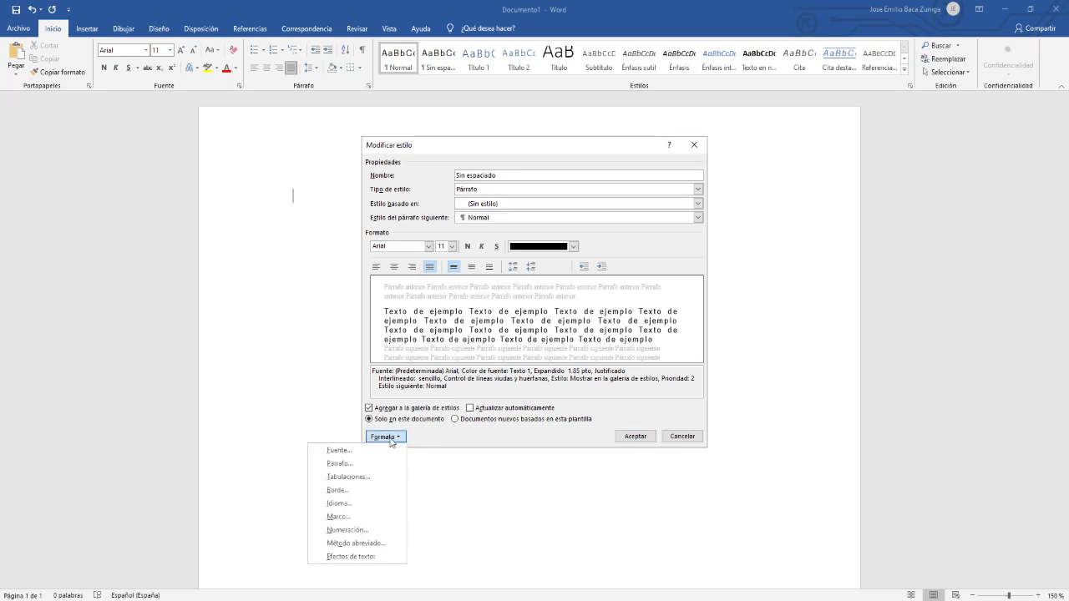
click(338, 450)
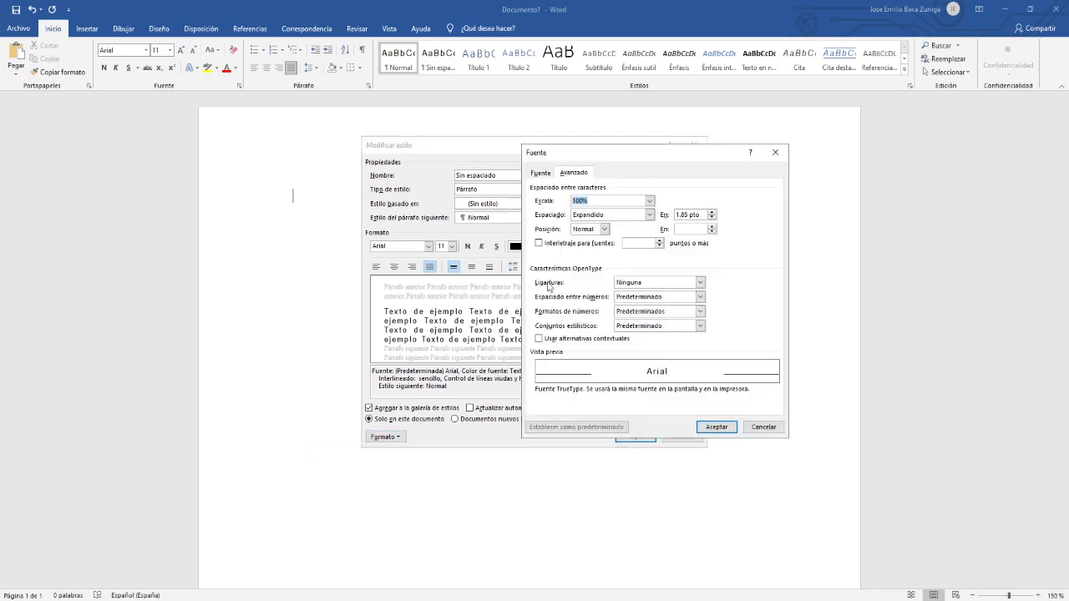
click(711, 427)
click(405, 439)
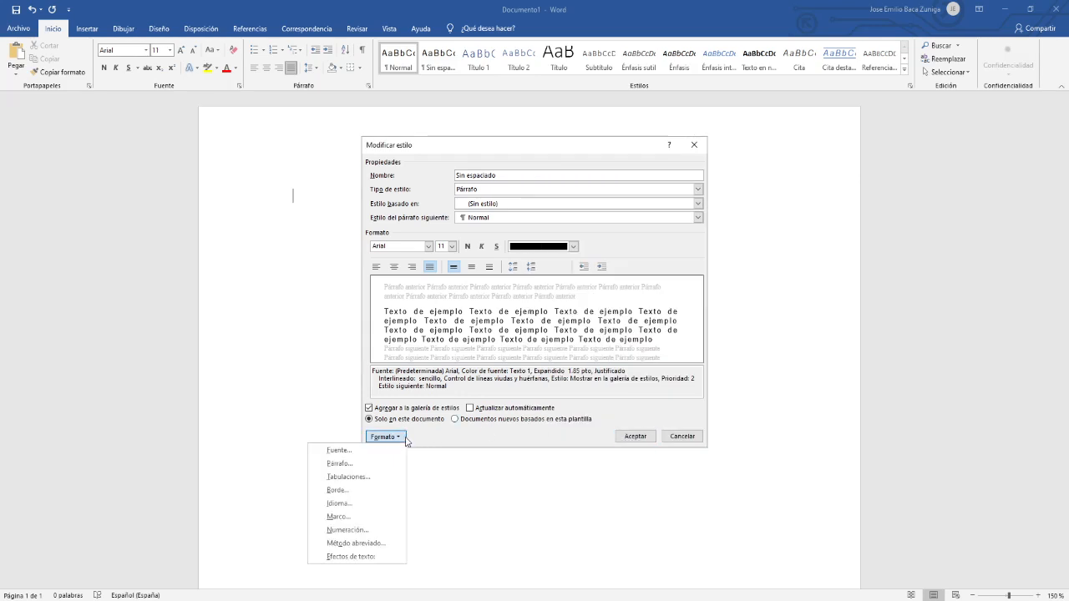
click(351, 465)
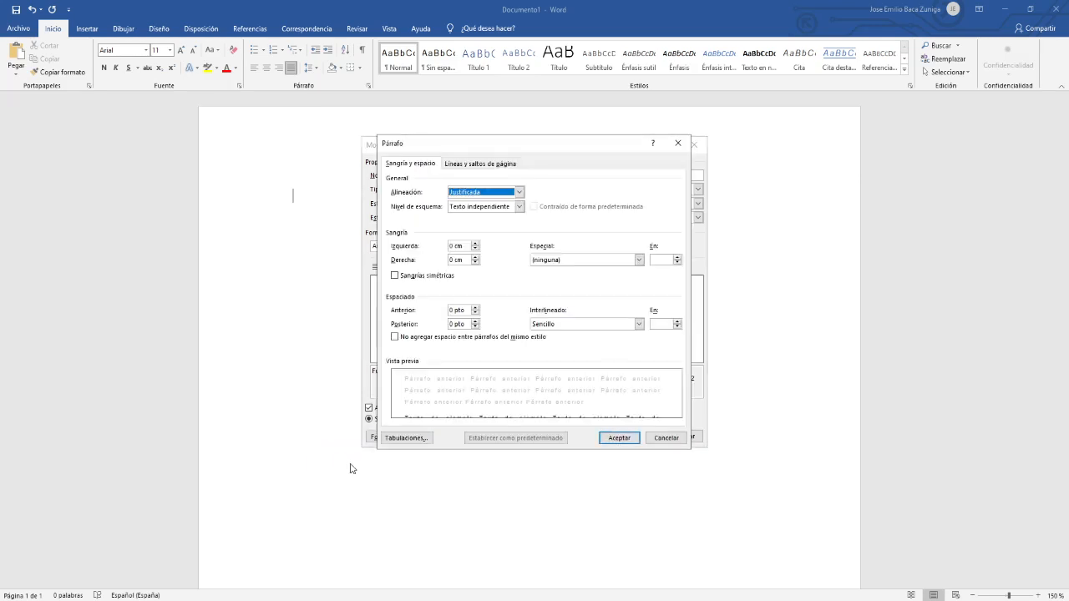
click(584, 326)
click(570, 345)
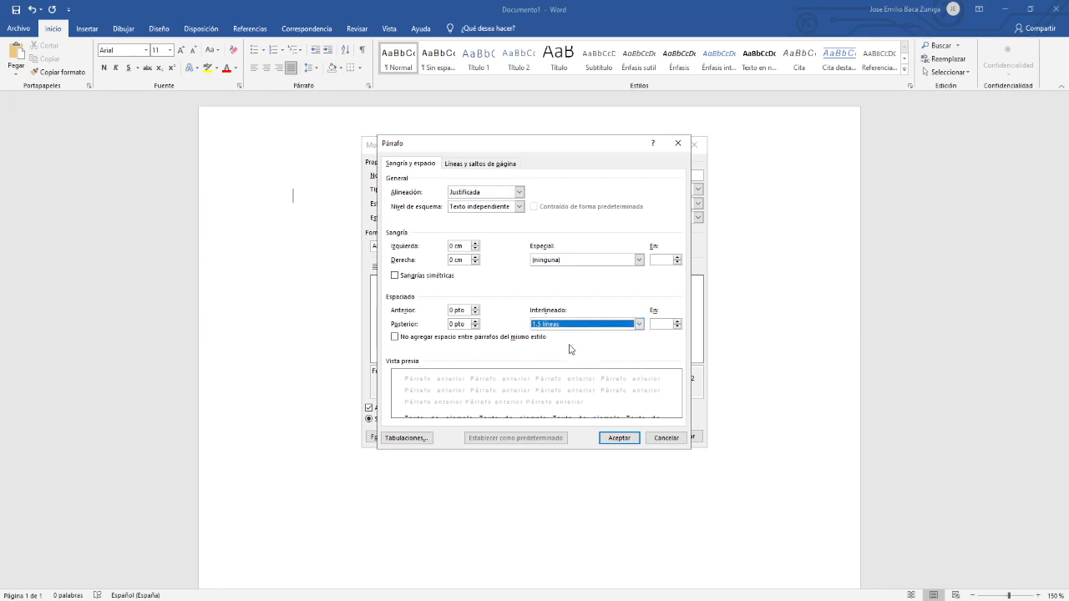
Give the Sin espaciado style a Primera línea special indent of 1.25 cm and save the style changes.
click(639, 260)
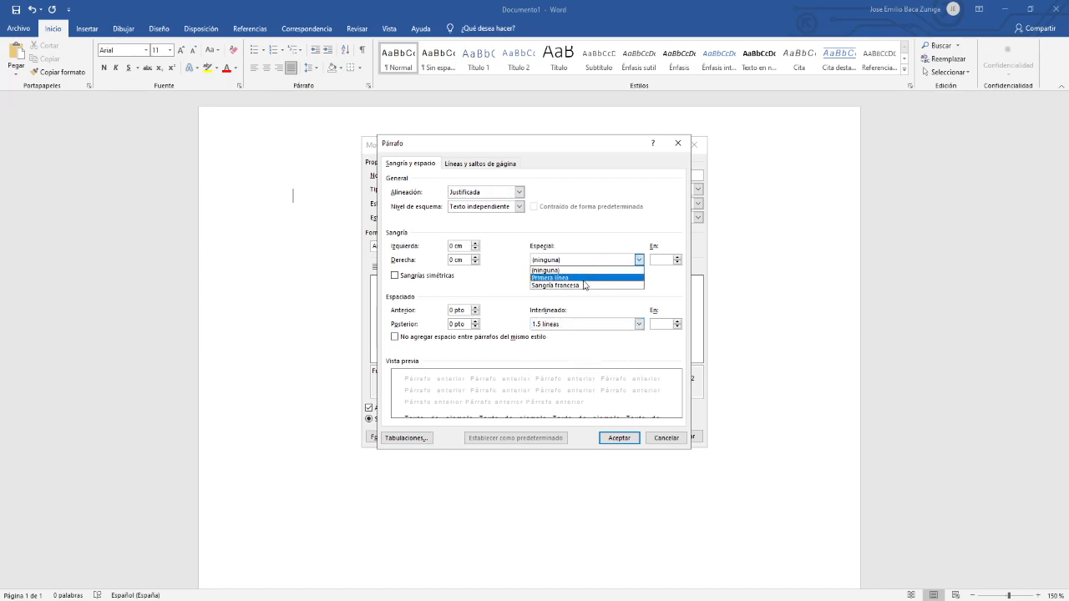
click(576, 277)
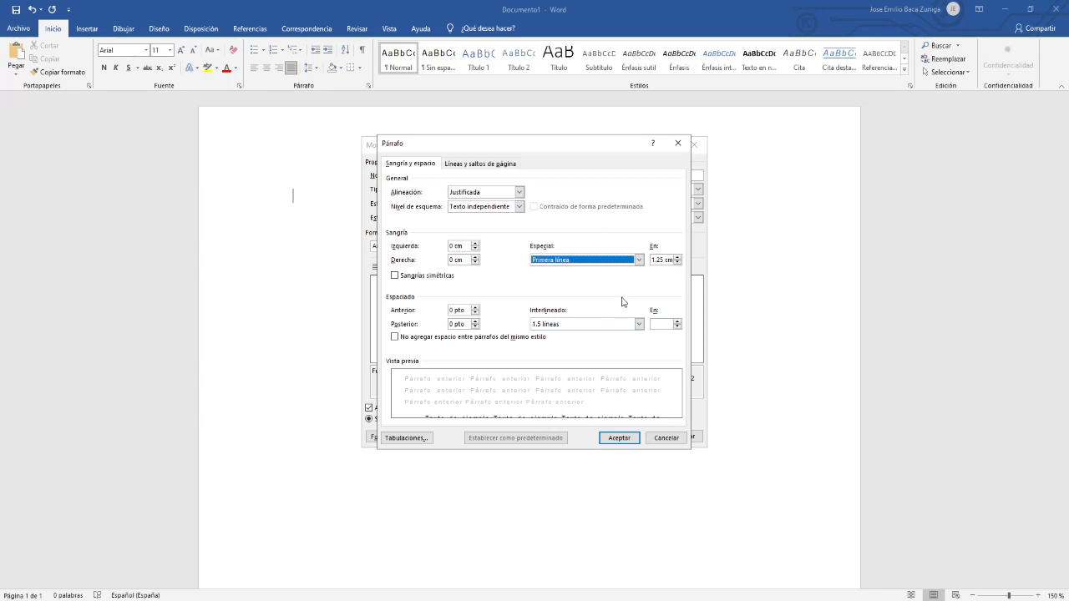
click(617, 438)
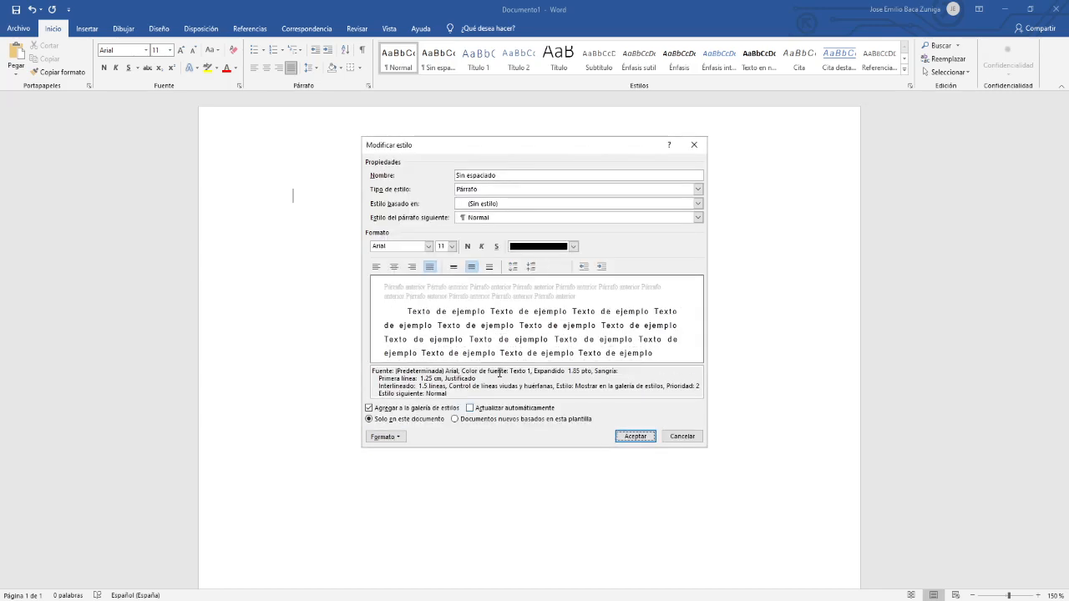
click(385, 437)
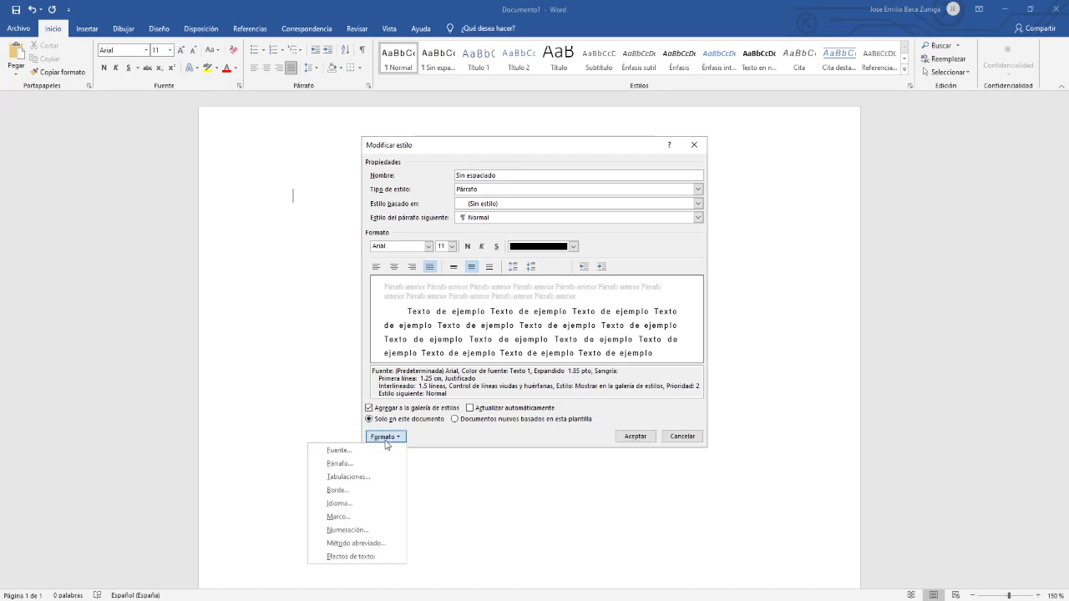
click(462, 319)
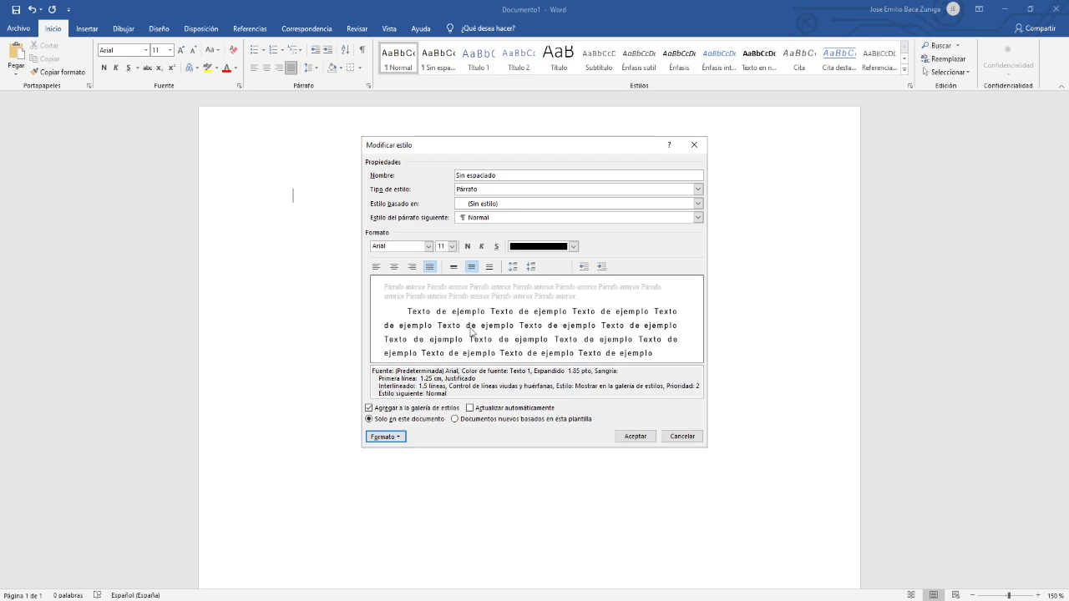
click(637, 435)
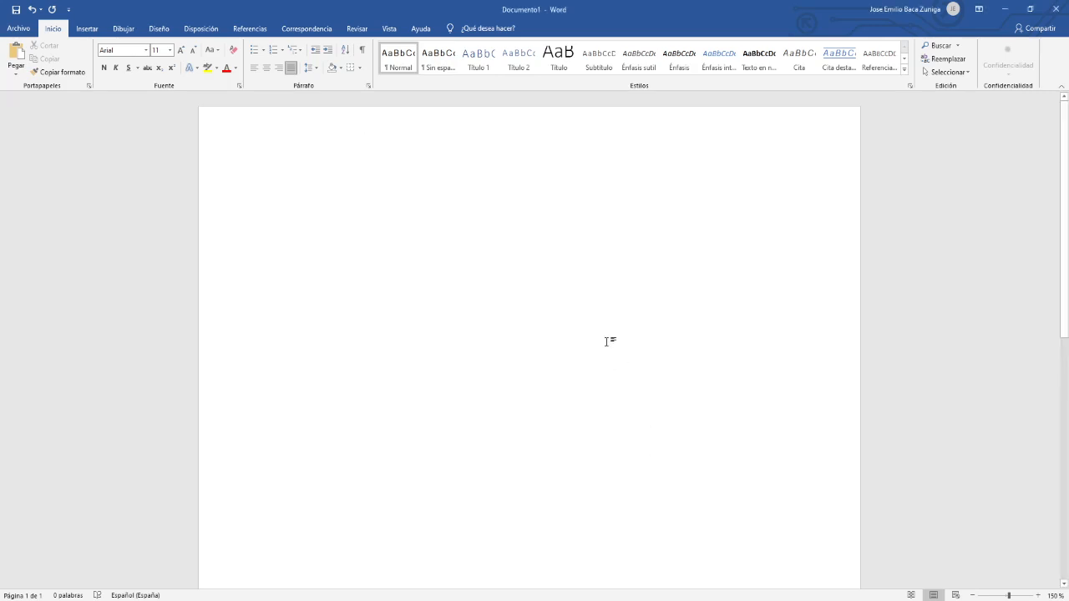
Modify the Título 1 style to use black, bold Arial text with centred alignment.
right_click(490, 58)
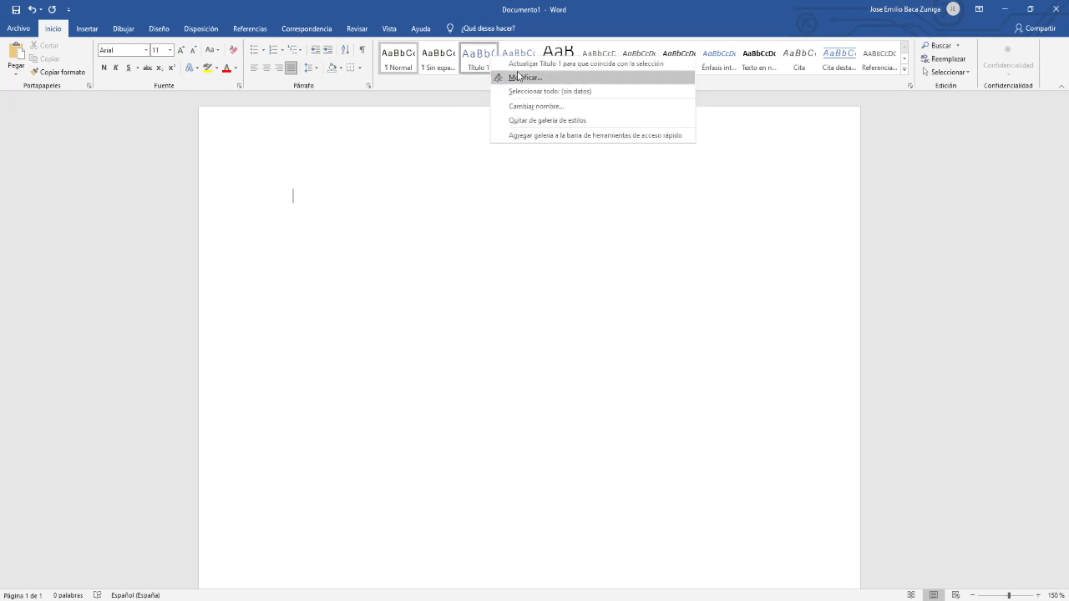
click(518, 76)
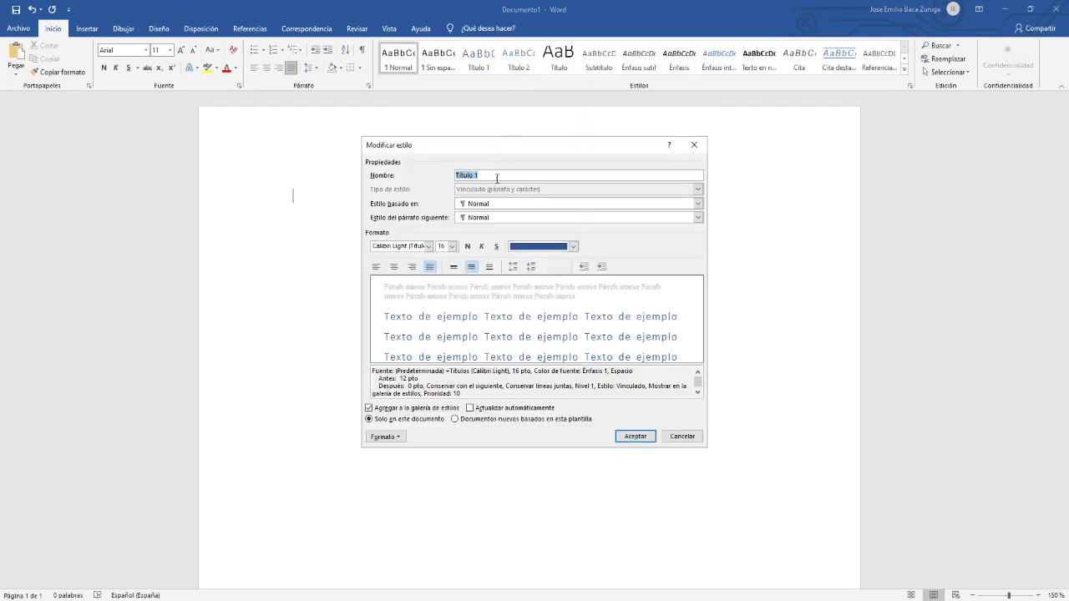
click(574, 247)
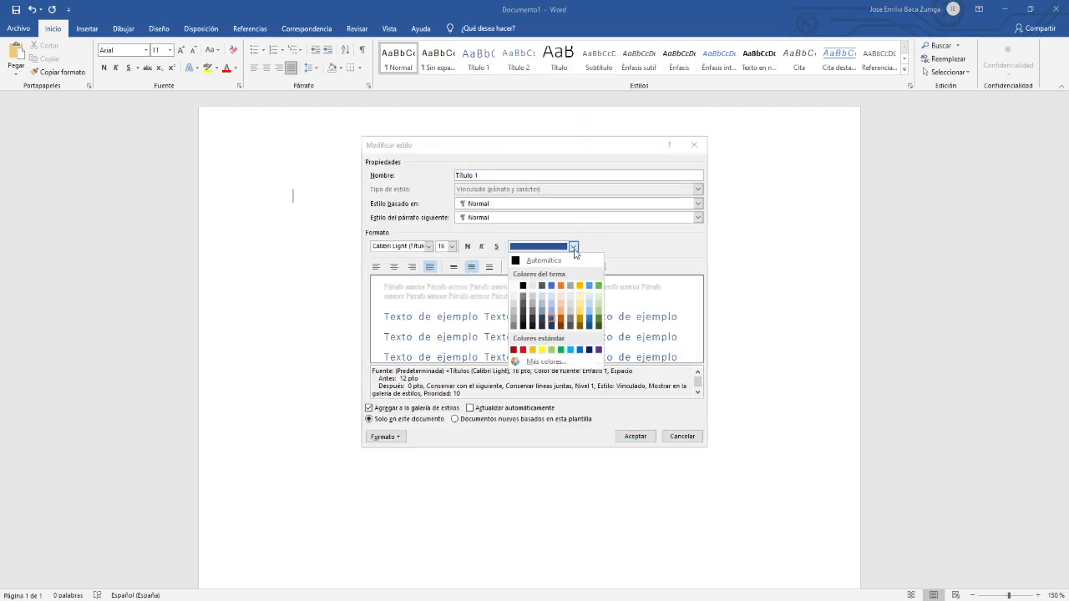
click(525, 287)
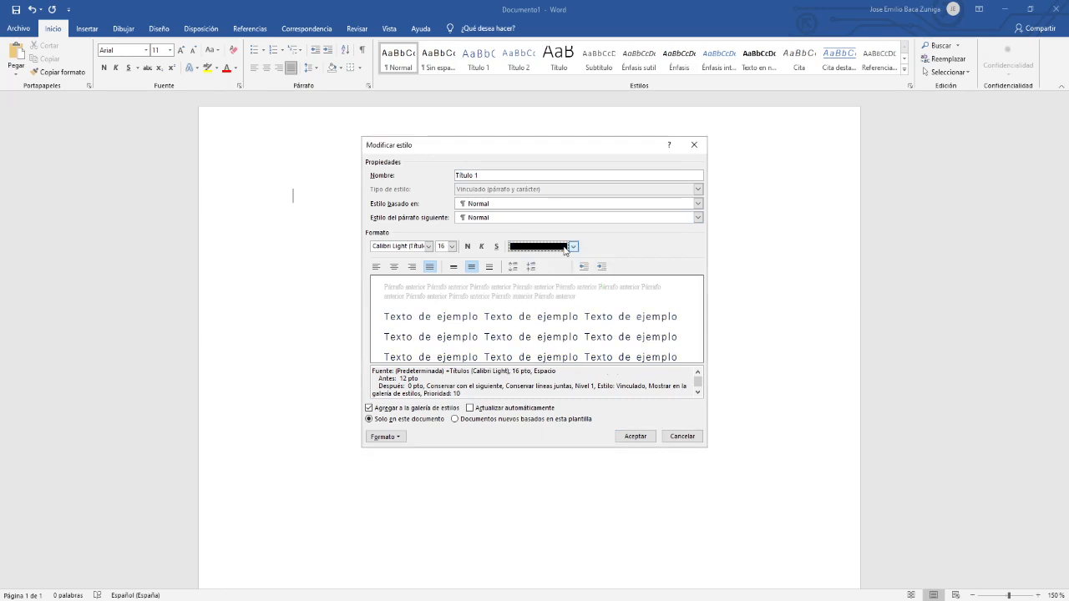
click(468, 247)
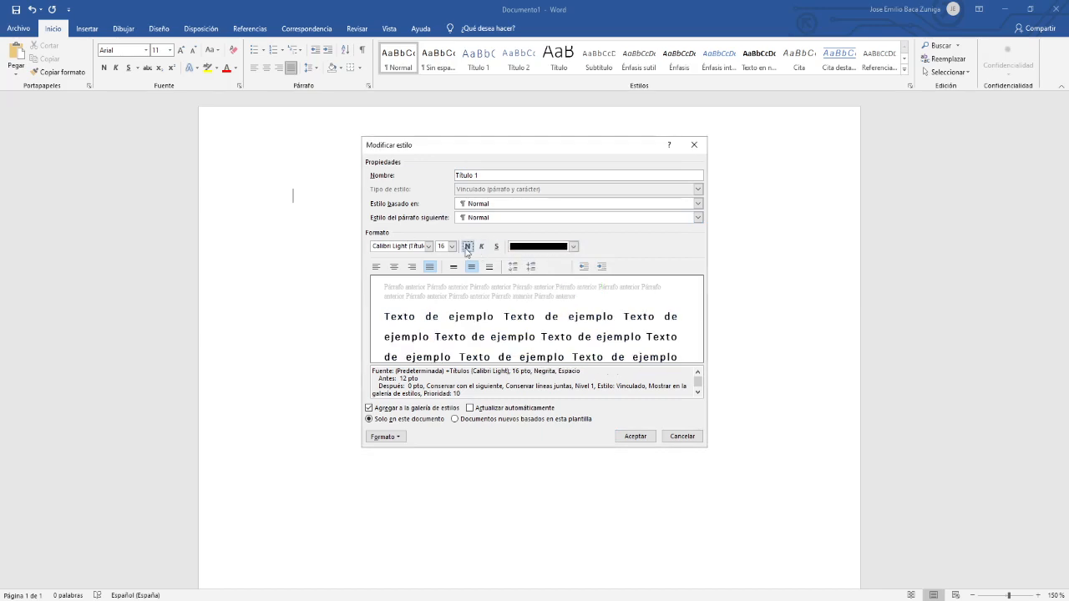
click(395, 267)
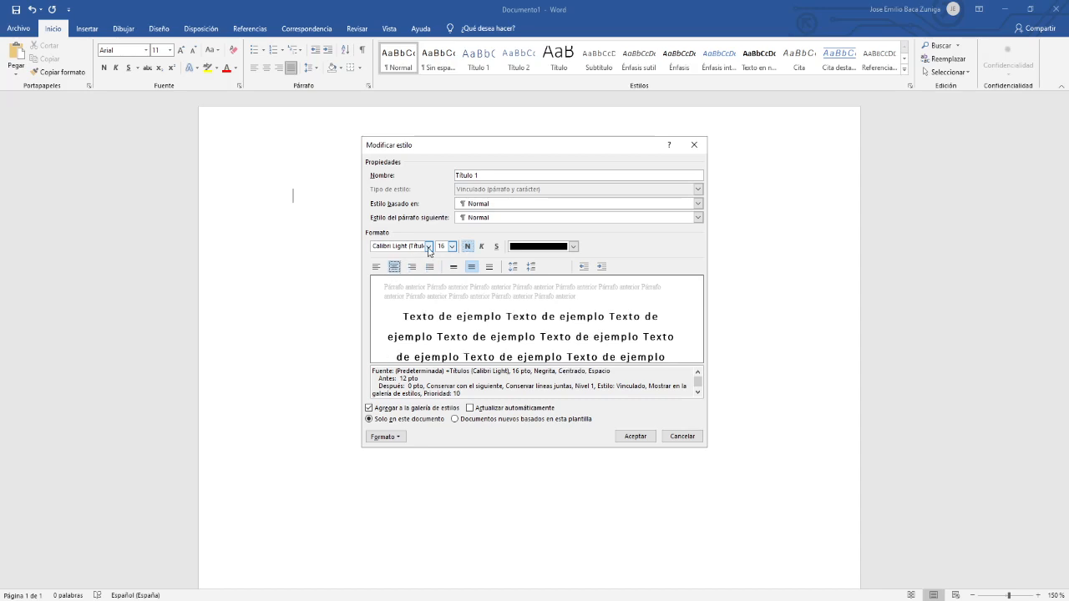
click(427, 246)
click(353, 286)
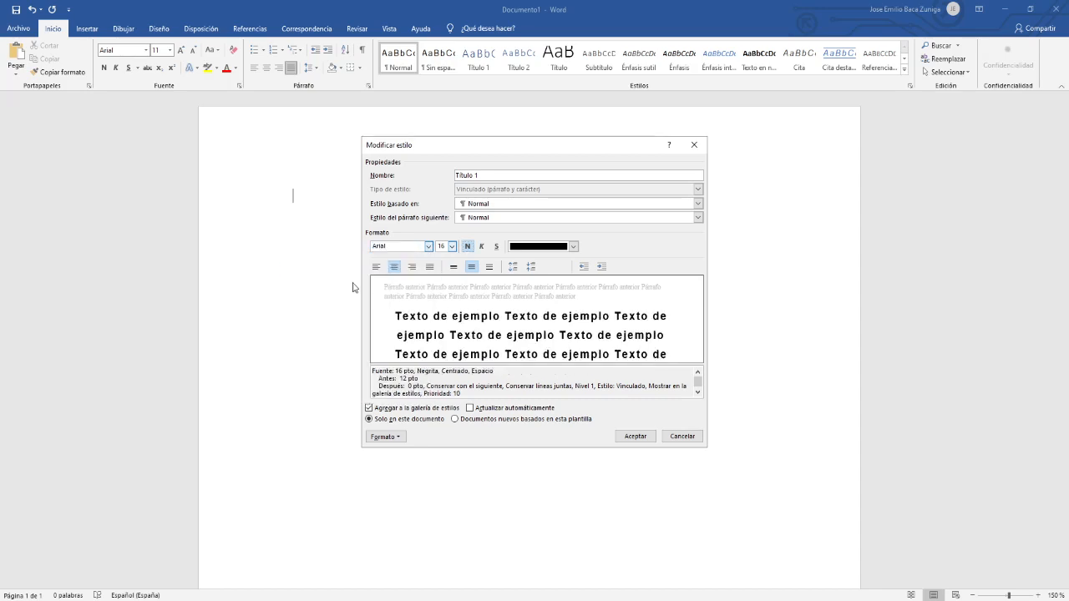
Accept the Título 1 style's font settings, then keep outline level Nivel 1 and set the line spacing to Doble.
click(397, 437)
click(368, 449)
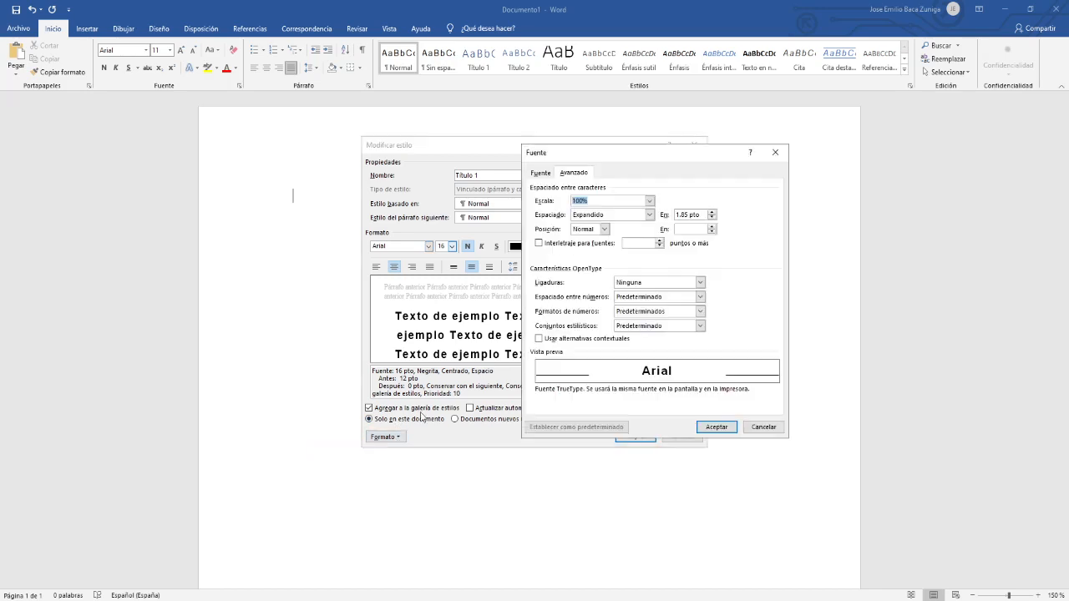
click(715, 427)
click(384, 437)
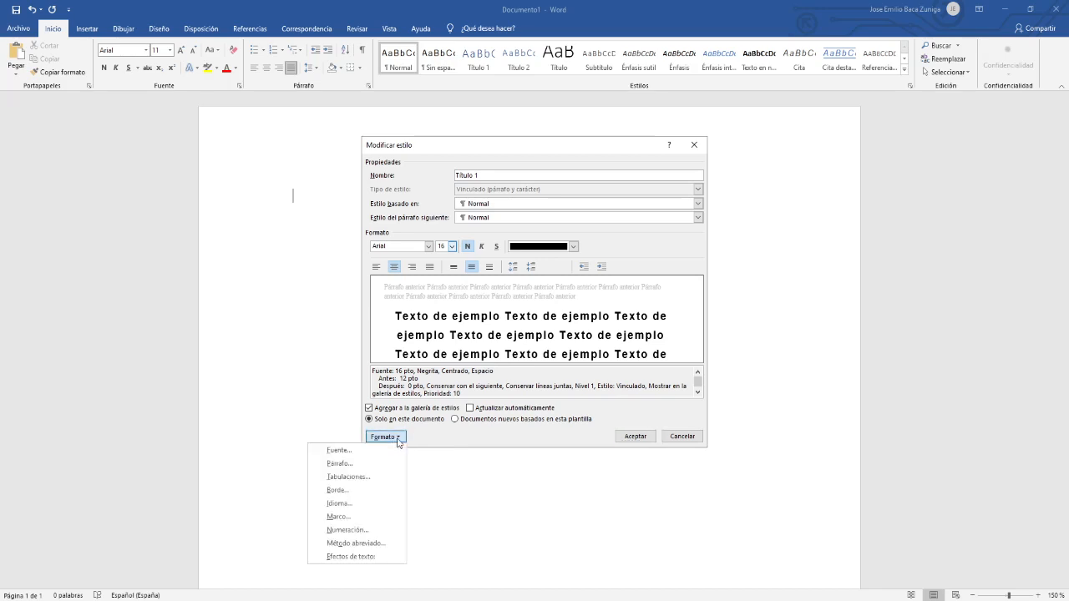
click(359, 464)
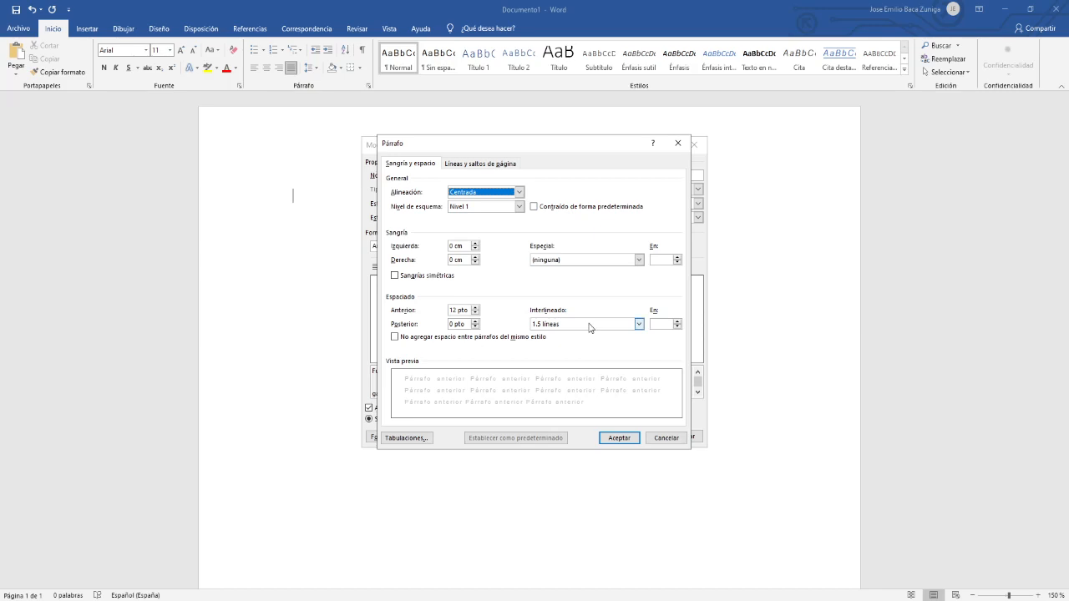
click(518, 206)
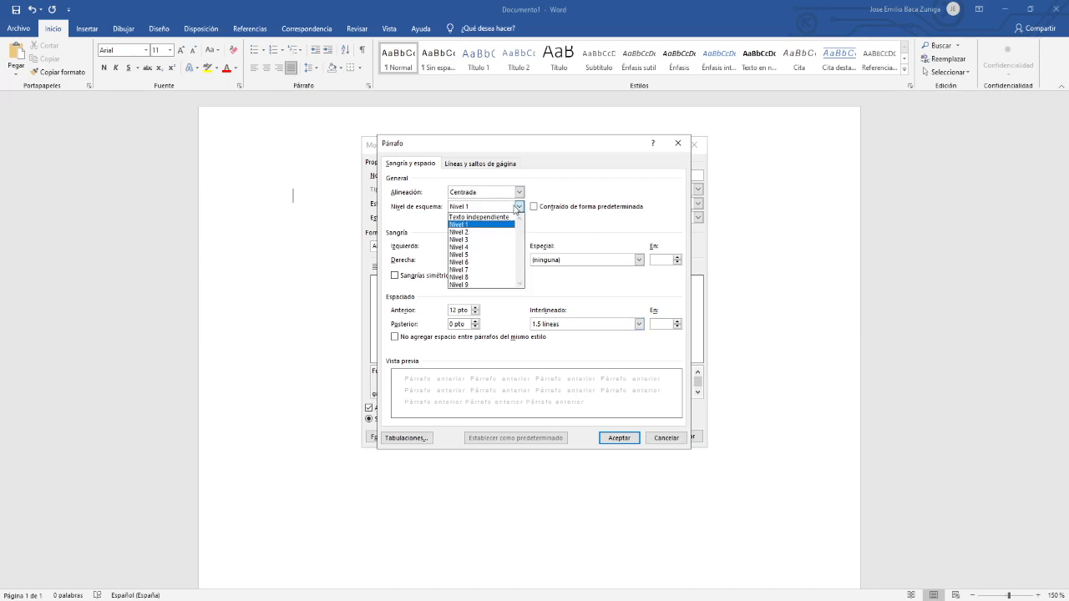
click(516, 206)
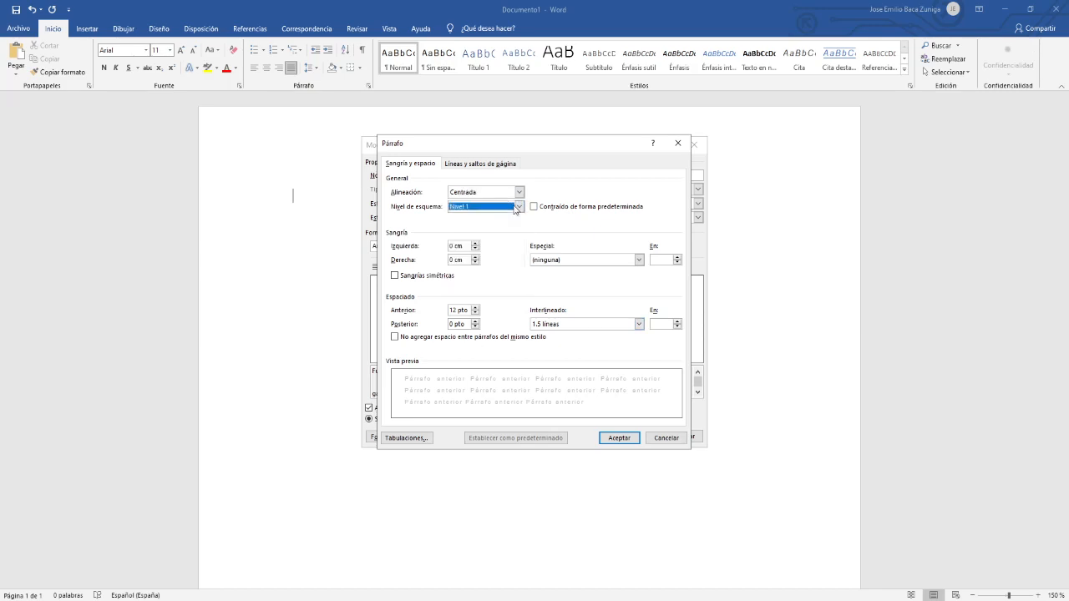
click(589, 324)
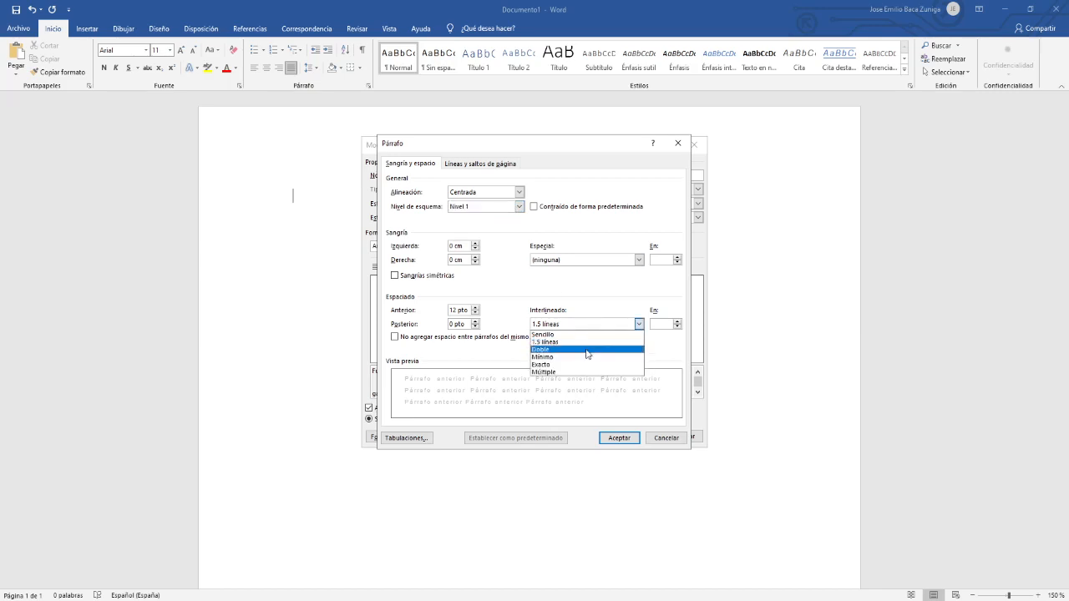
click(587, 353)
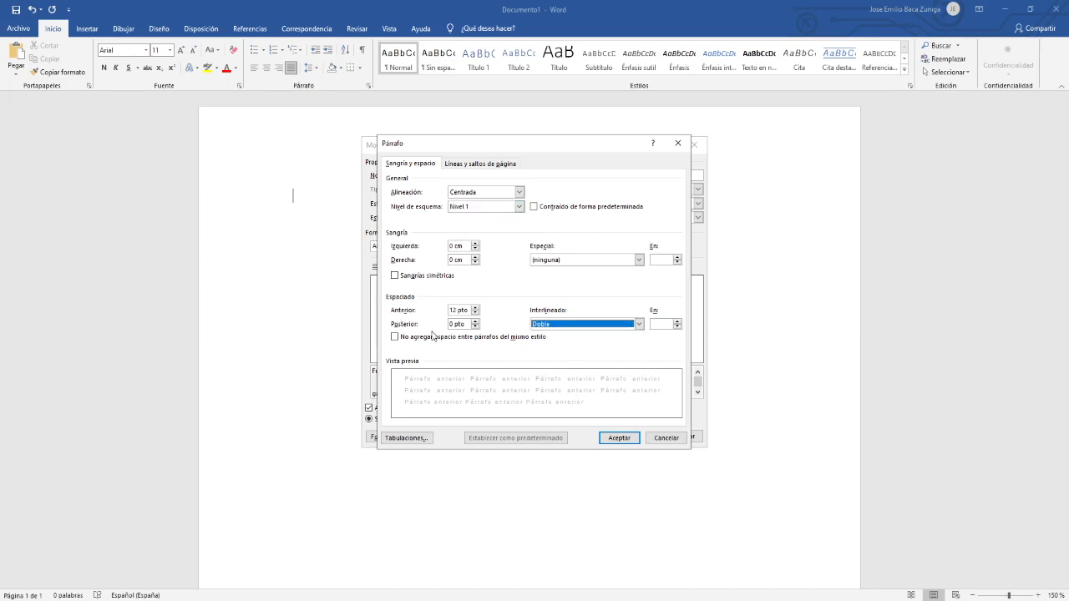
click(613, 439)
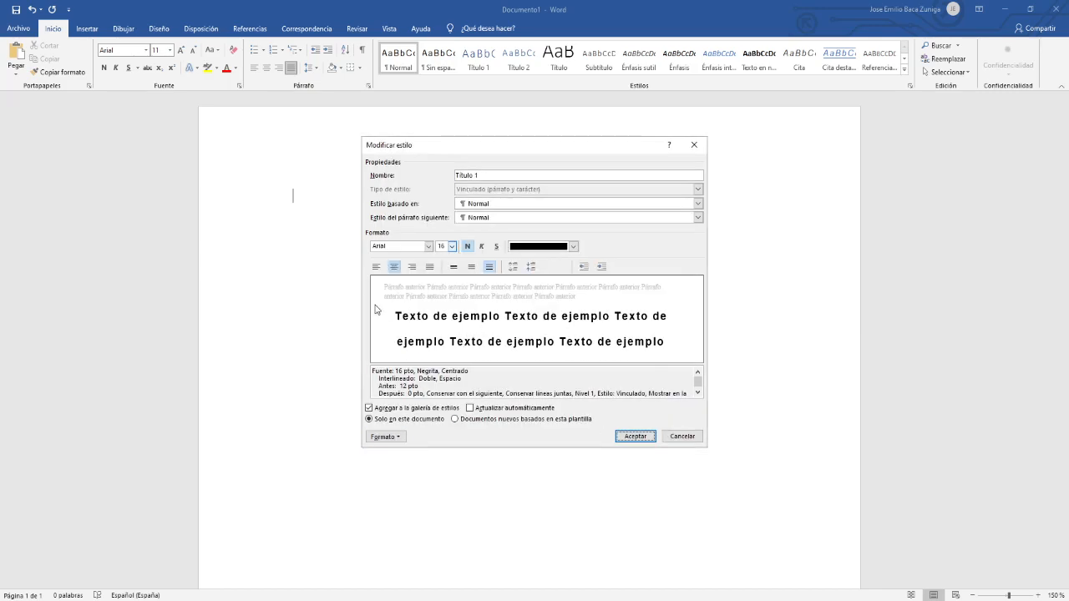
Set the Título 1 style's following paragraph style to Sin espaciado and save the style changes.
click(549, 219)
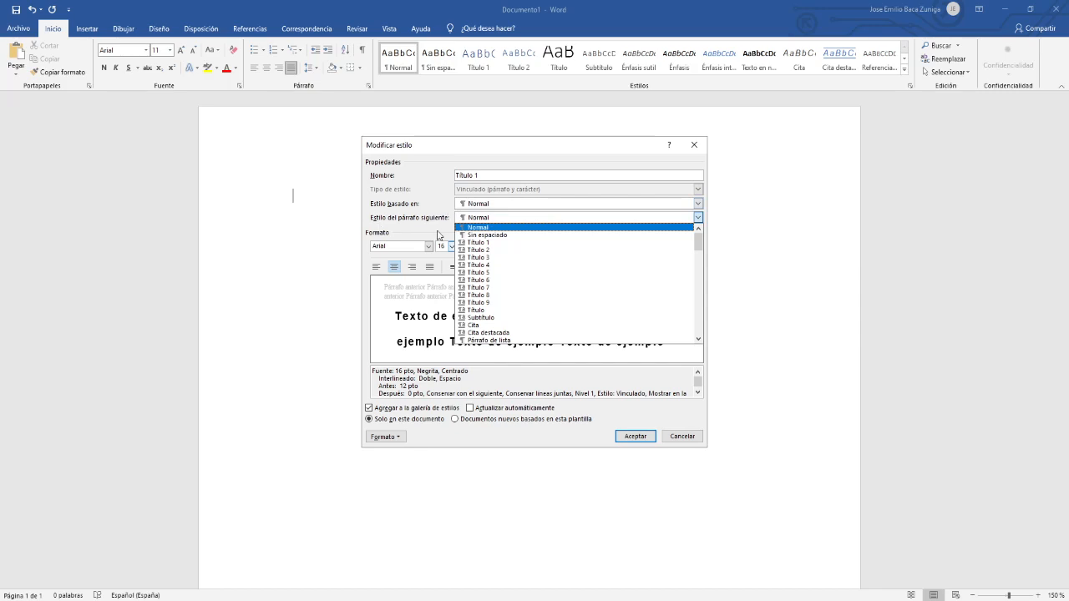
click(488, 236)
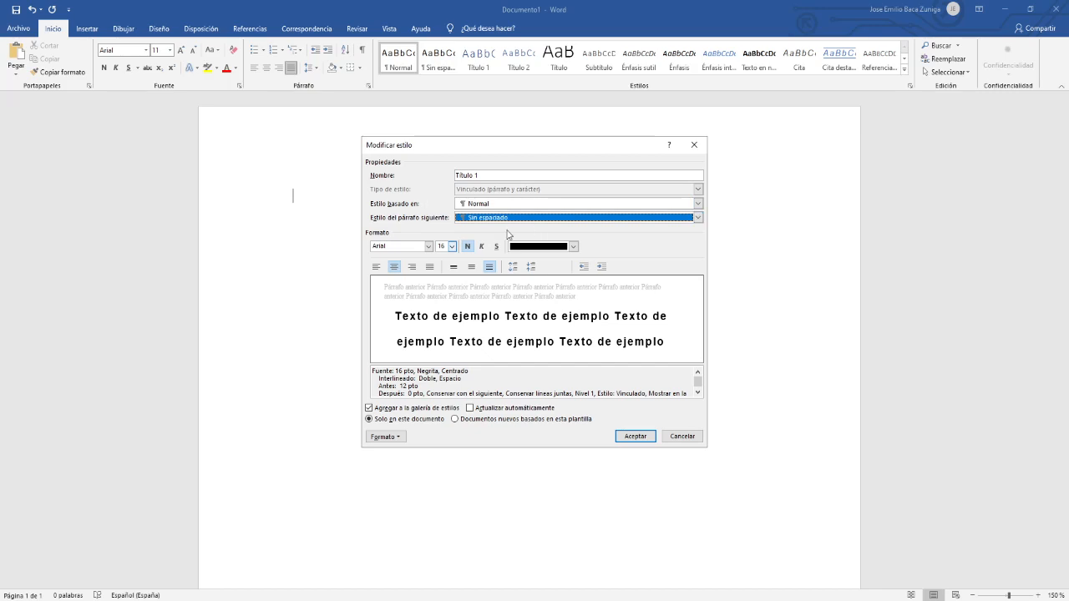
click(635, 436)
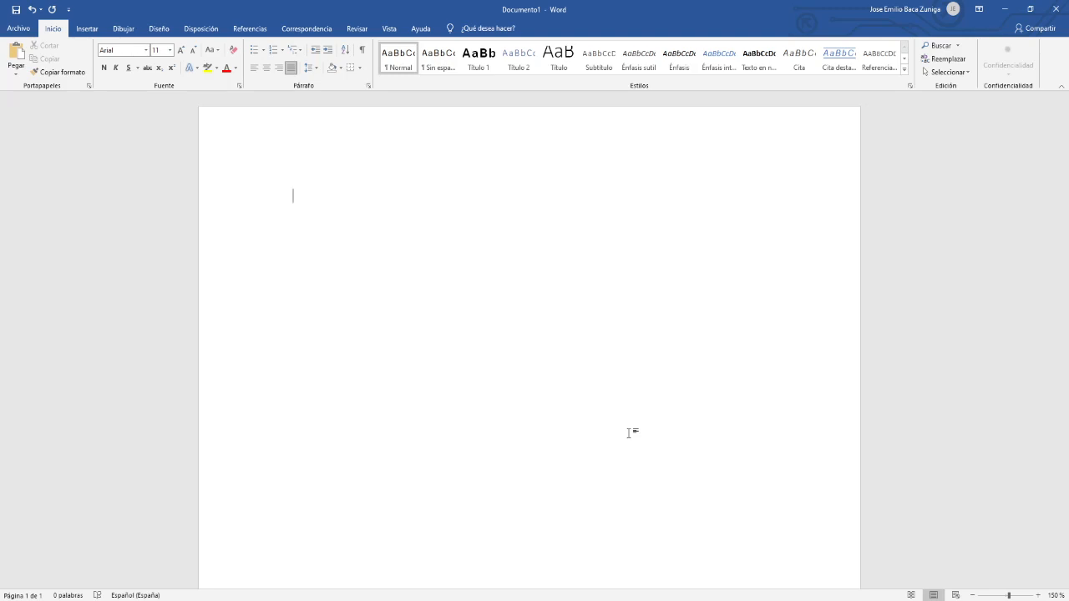
Modify the Título 2 style to use black, bold Arial text with left alignment.
scroll(563, 238, down, 1)
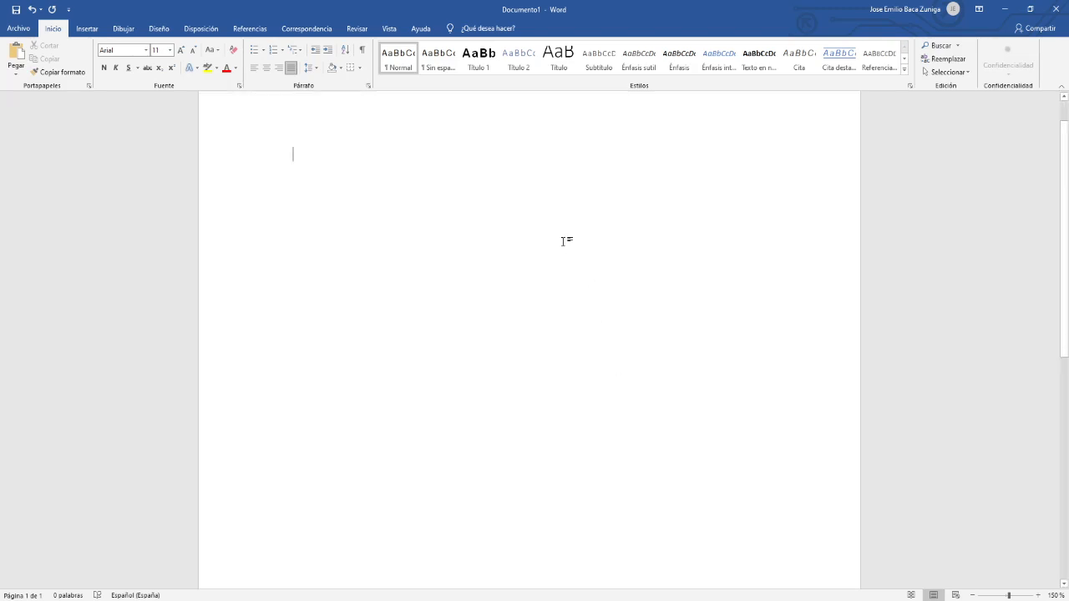
scroll(558, 227, up, 1)
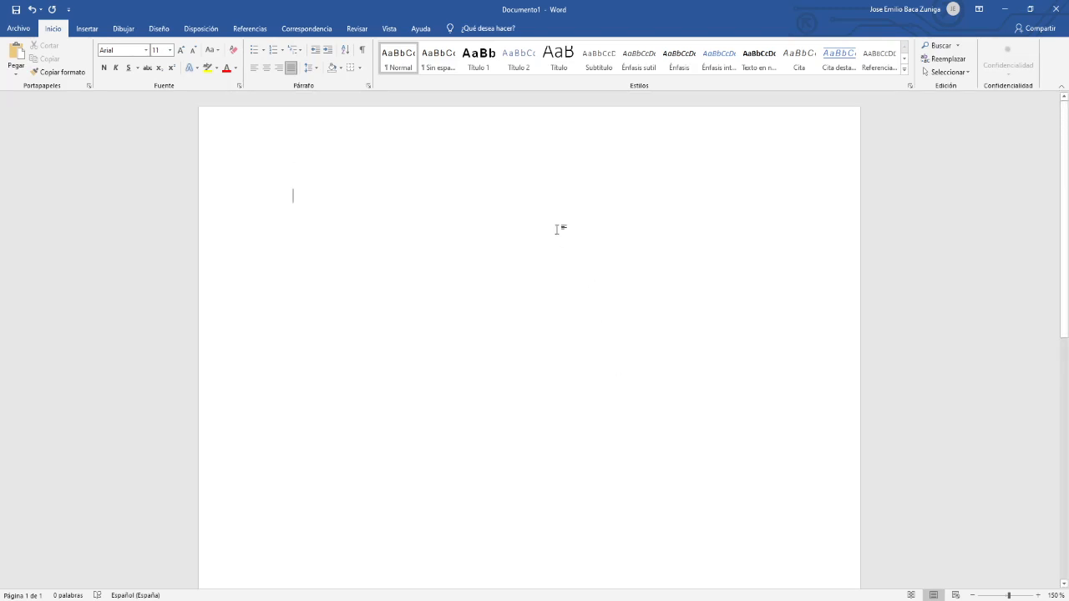
right_click(512, 56)
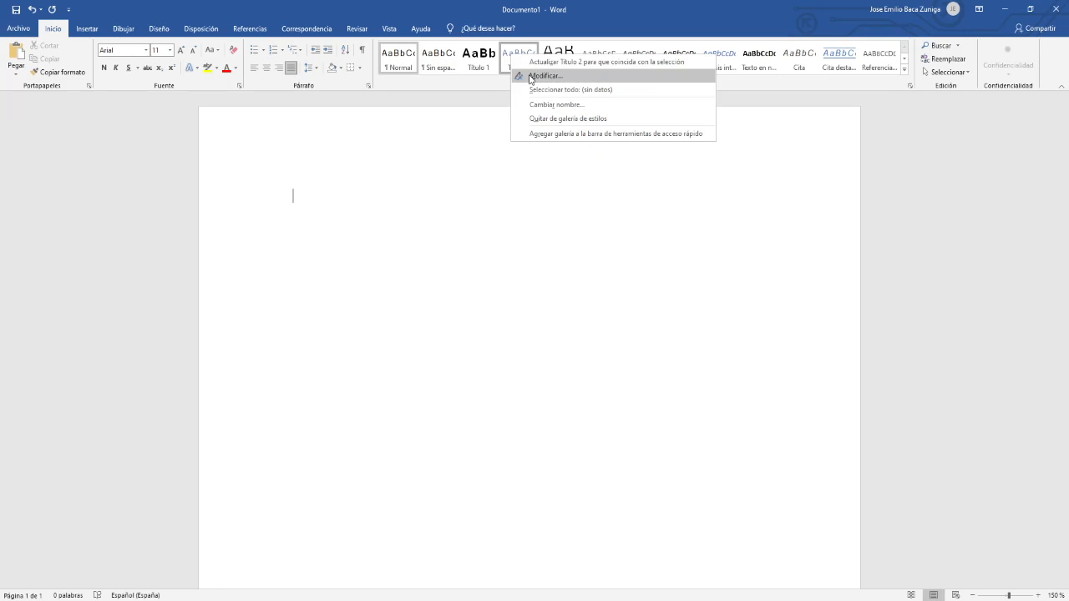
click(530, 78)
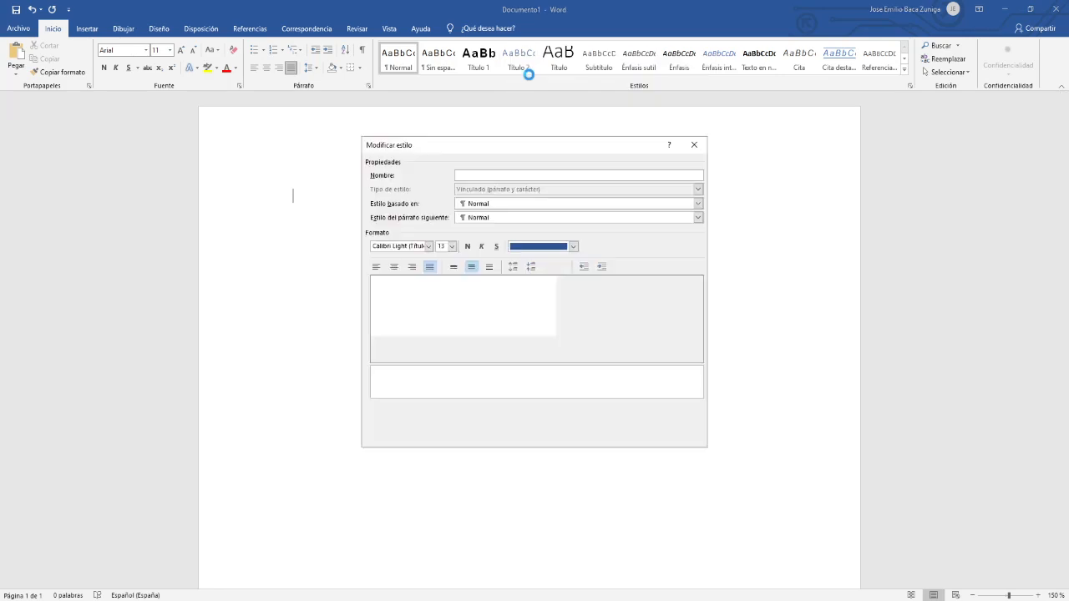
click(573, 246)
click(522, 288)
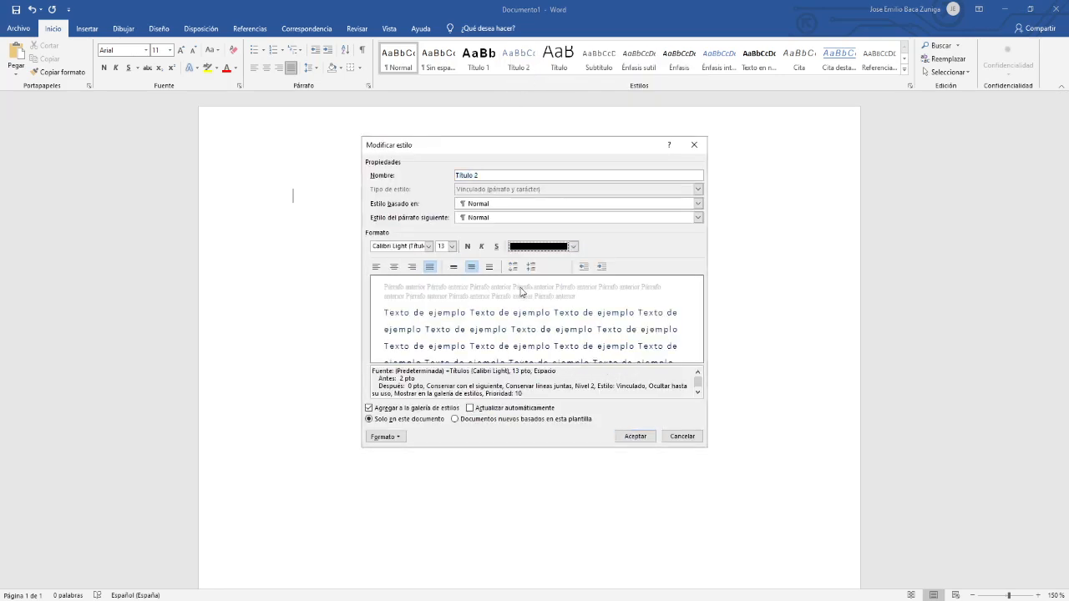
click(467, 246)
click(428, 246)
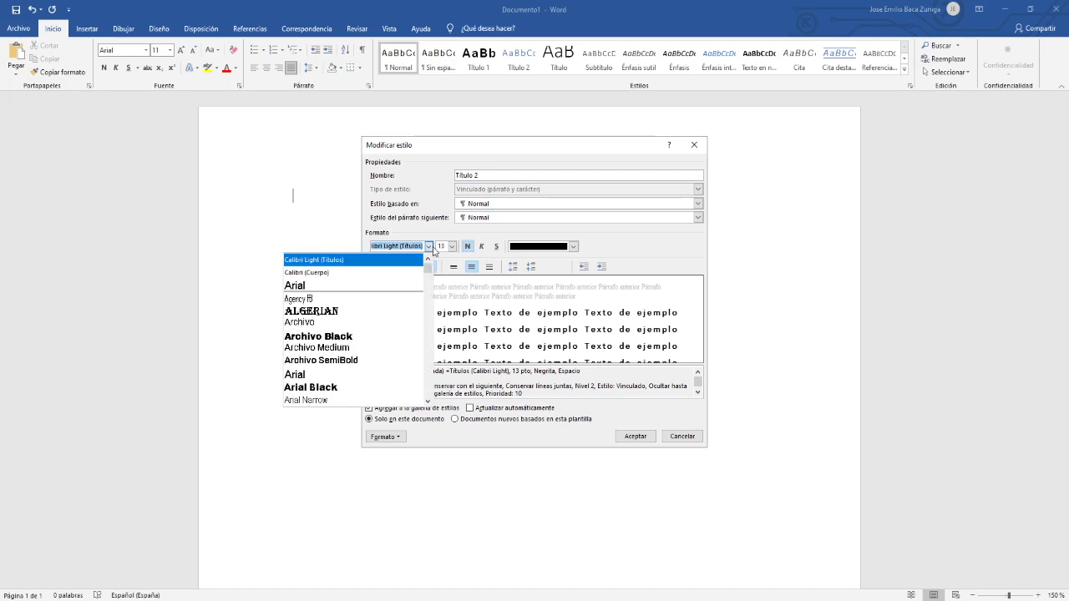
click(387, 285)
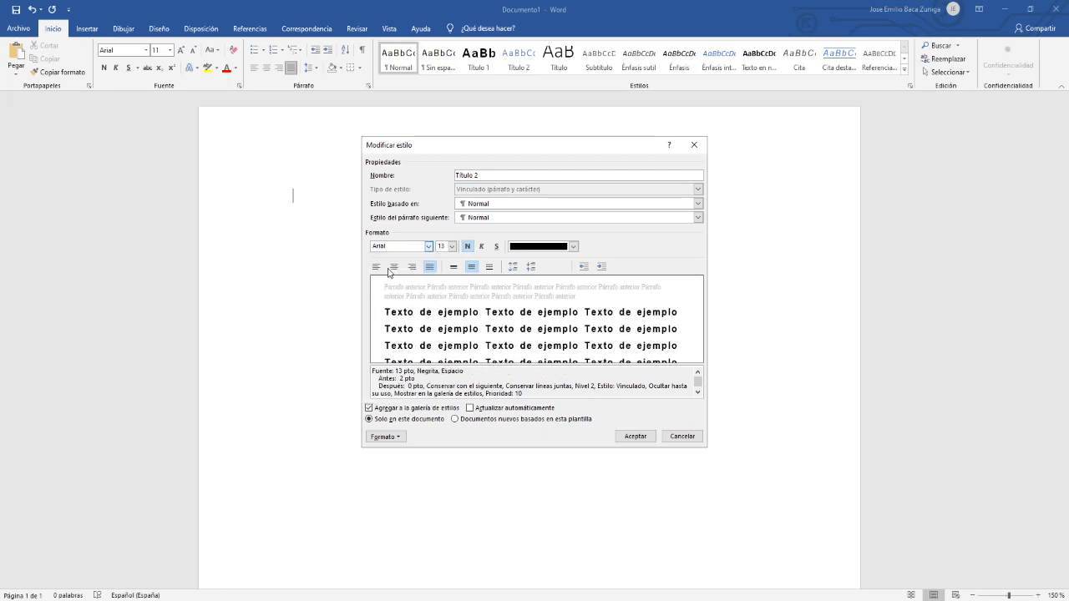
click(376, 266)
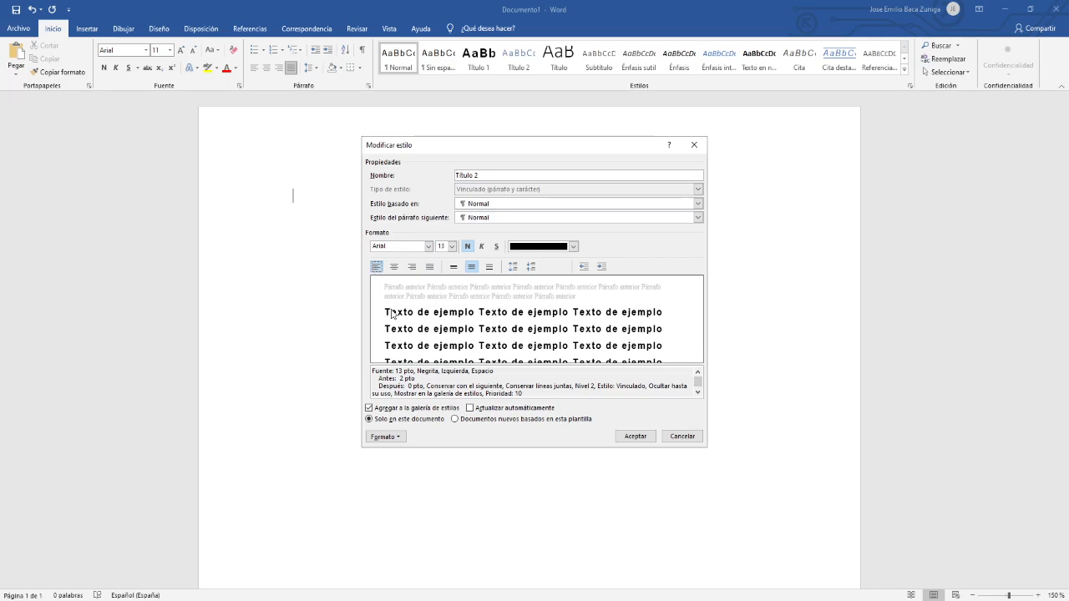
Set the following paragraph style of Título 2 to Sin espaciado.
click(386, 437)
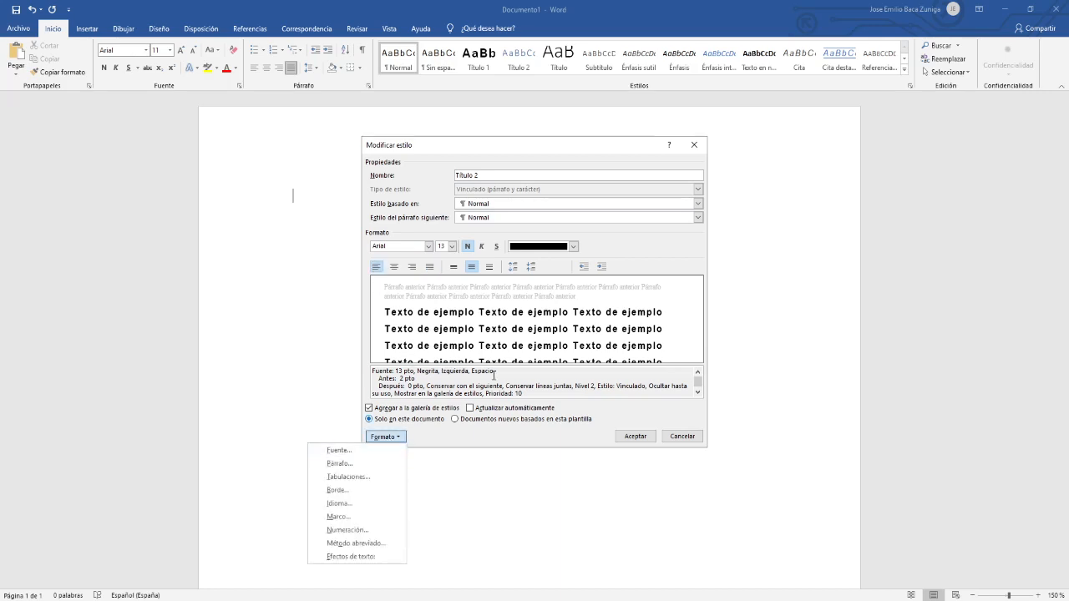
click(657, 224)
click(657, 224)
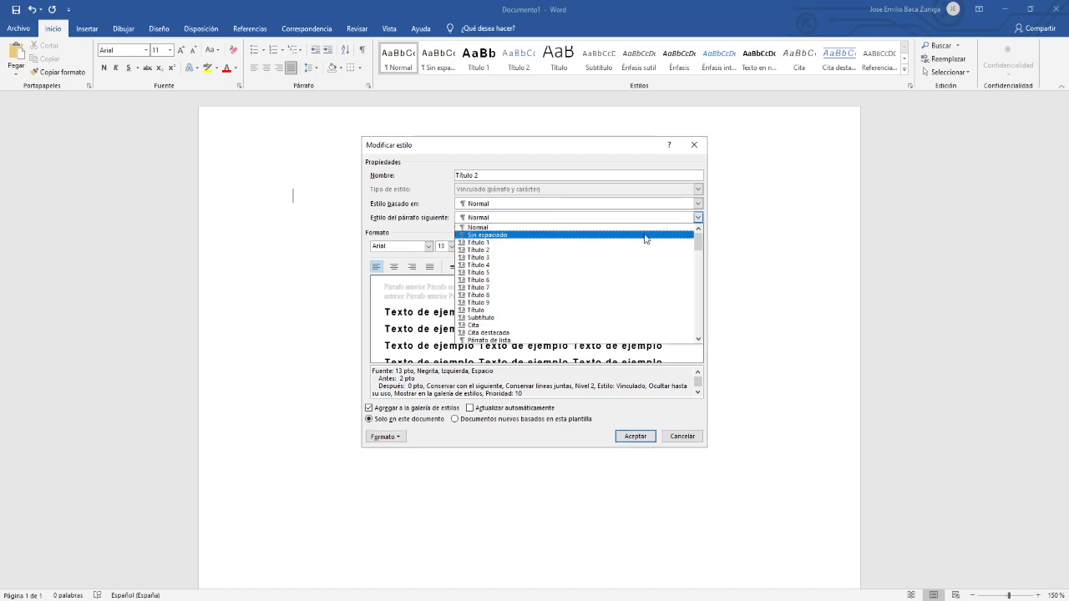
click(642, 240)
Set the Título 2 style's line spacing to Doble and save the style changes.
click(387, 443)
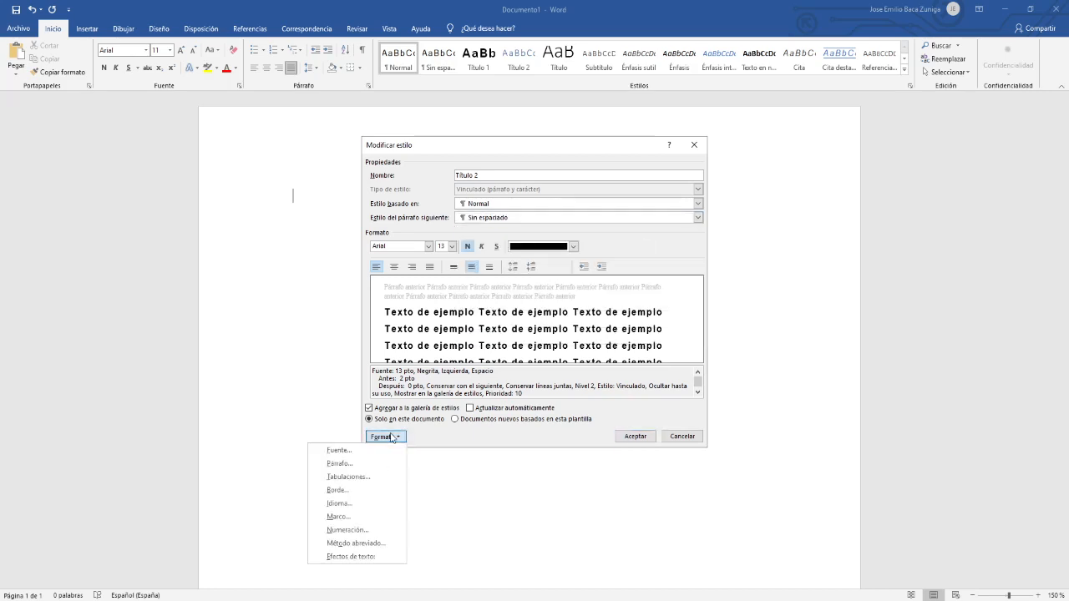
click(376, 462)
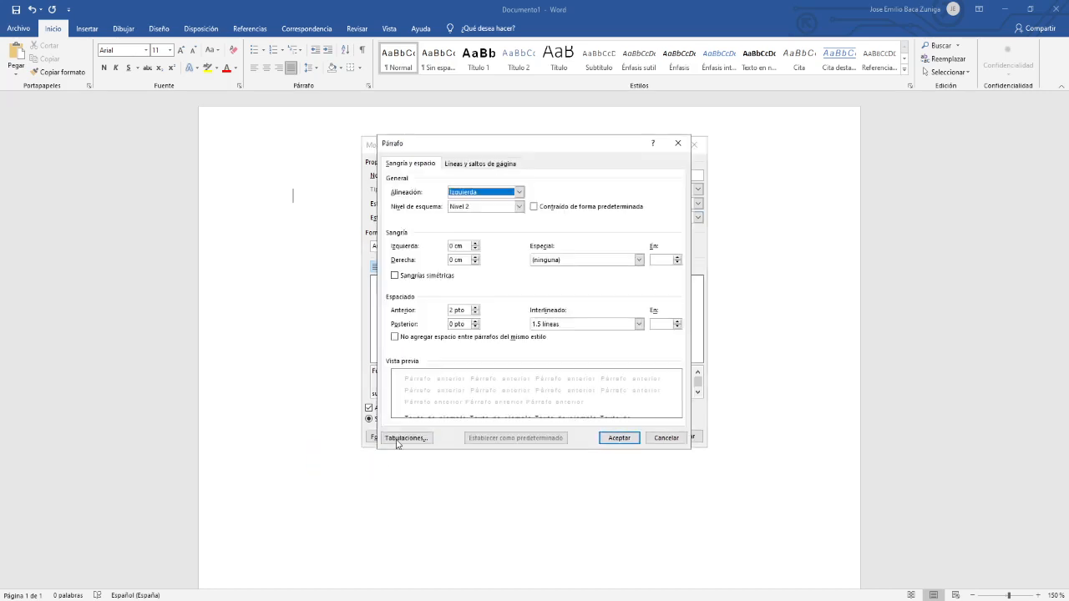
click(579, 324)
click(578, 350)
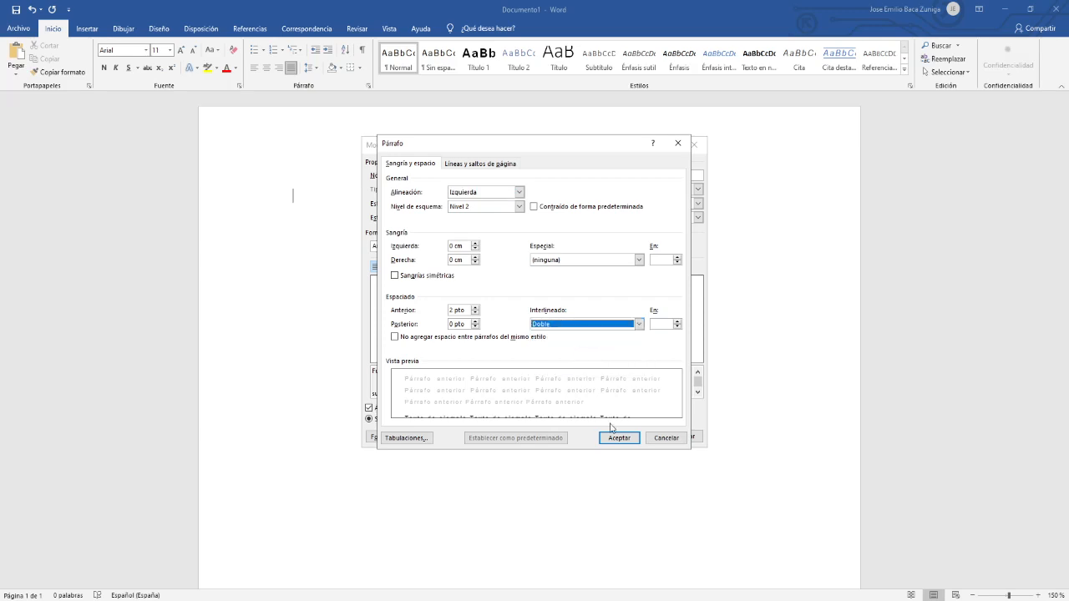
click(612, 438)
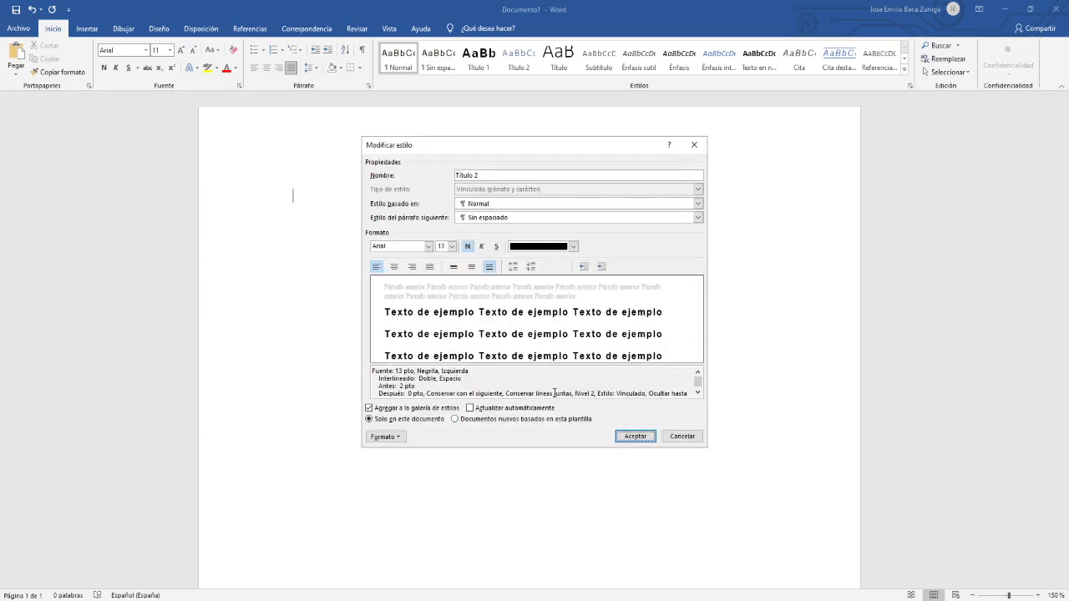
click(634, 436)
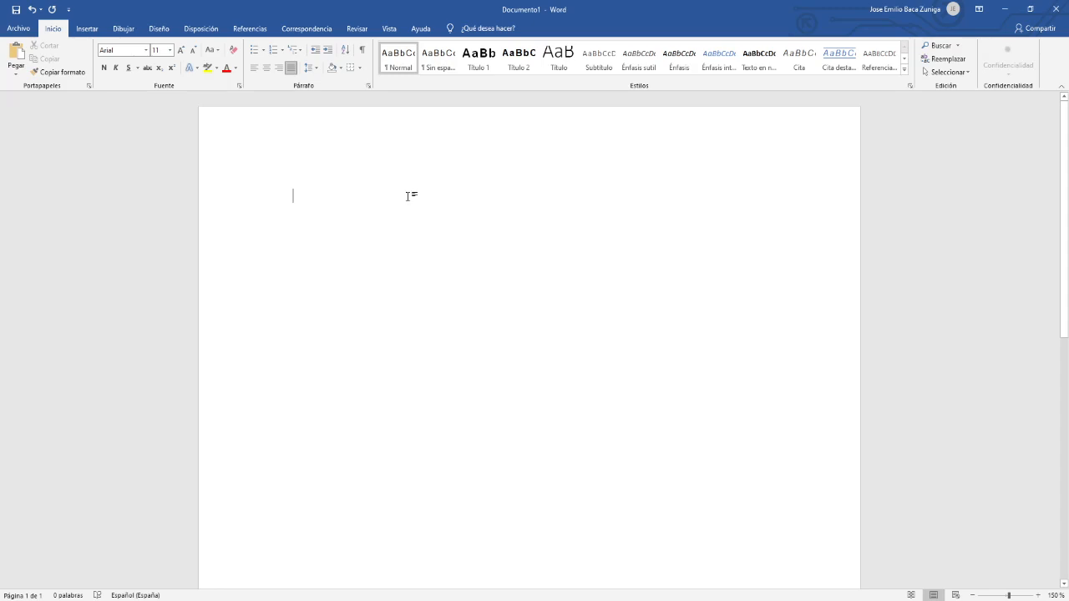
Create a new style named "Title 4" from the current formatting.
click(903, 71)
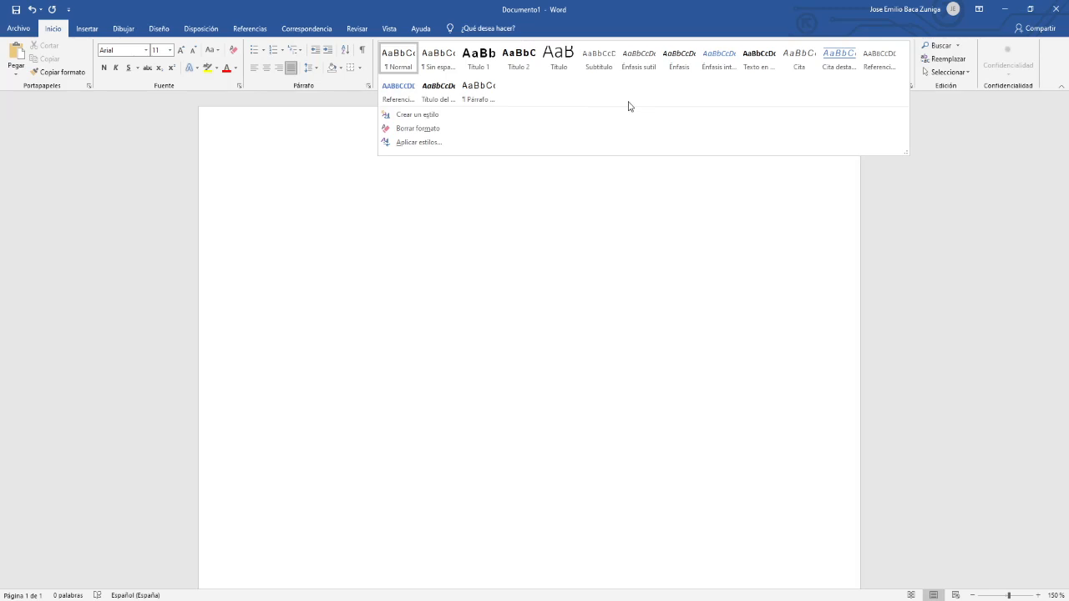
click(406, 116)
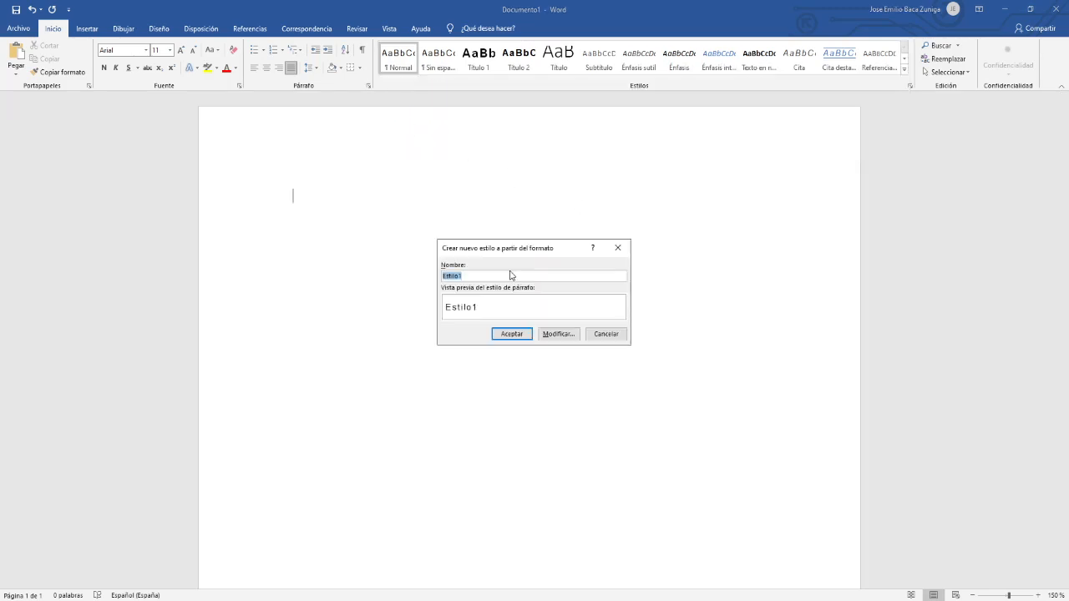
text(Title 4)
click(509, 336)
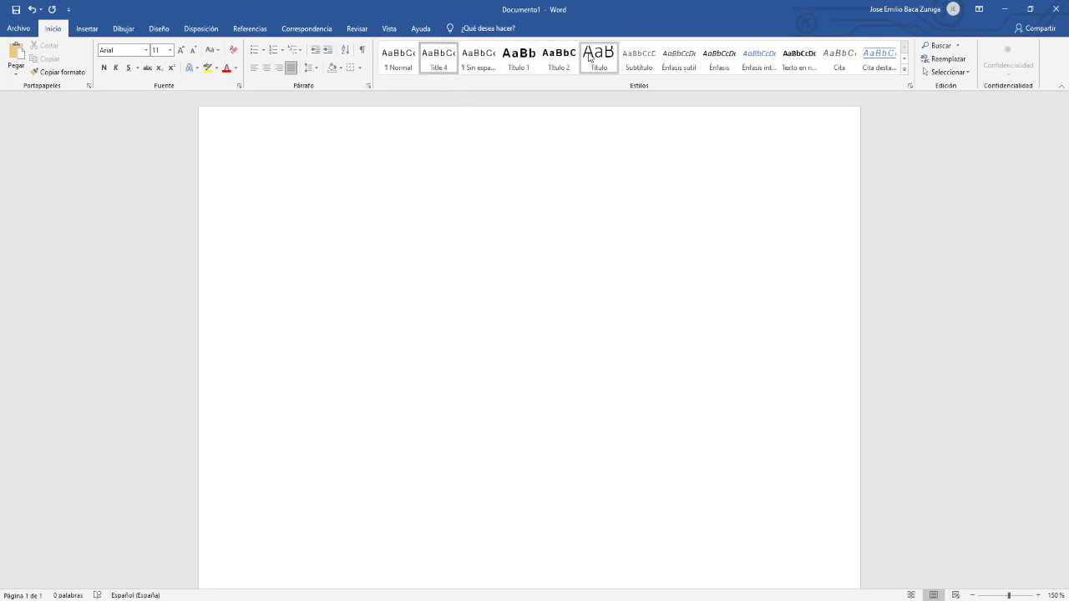
Modify the Title 4 style to use Sin espaciado as its following paragraph style.
right_click(446, 70)
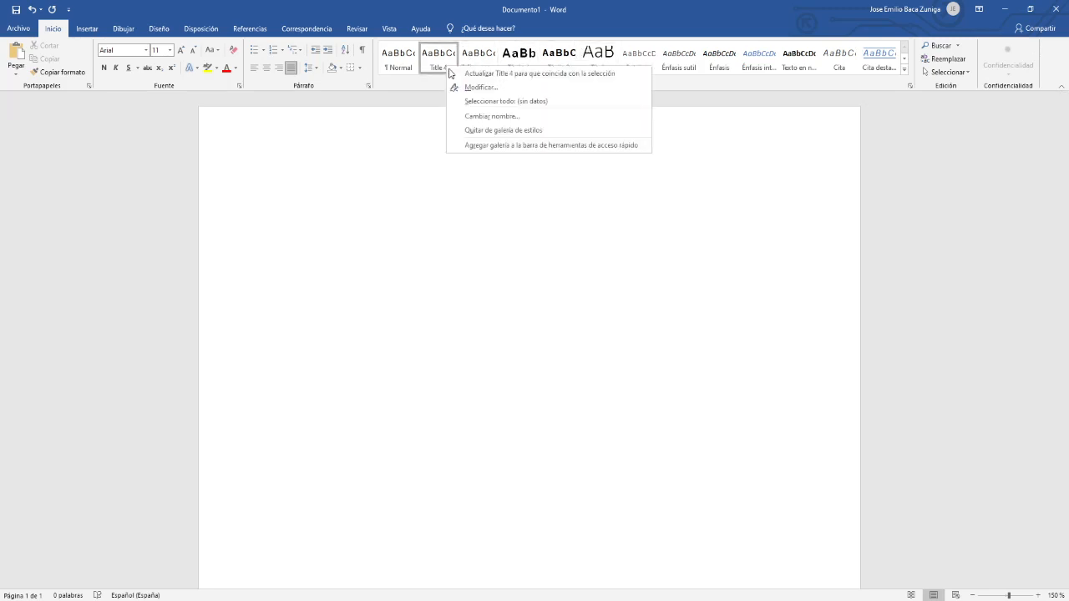
click(491, 87)
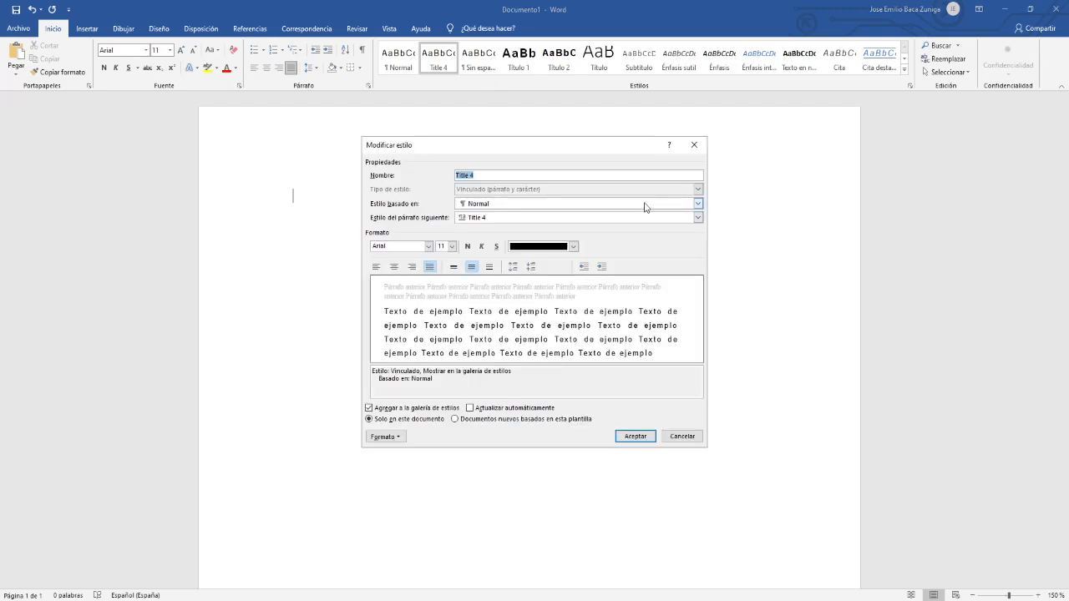
click(542, 219)
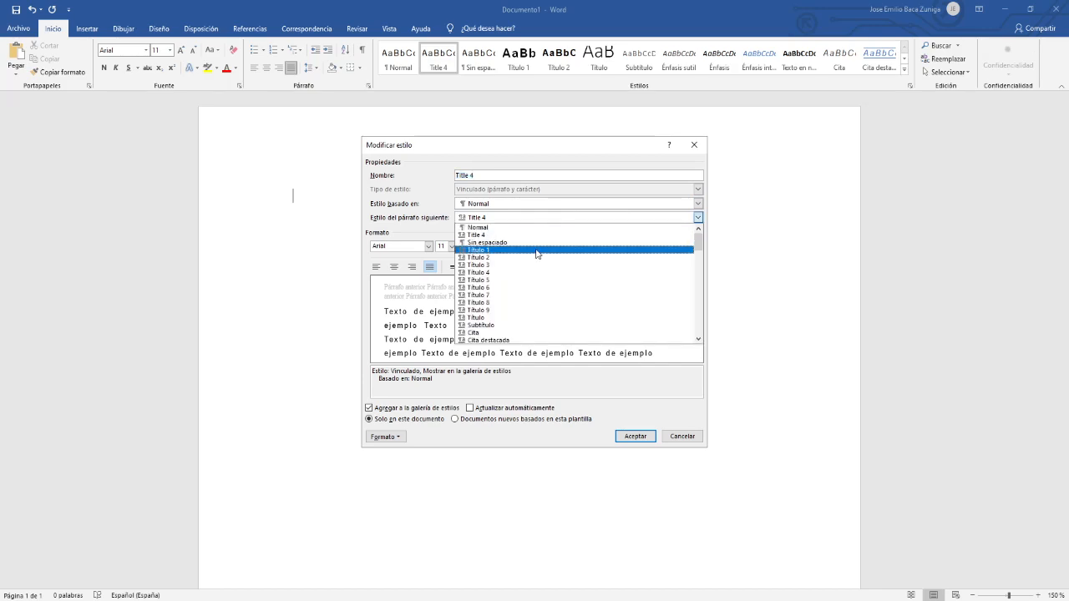
click(541, 242)
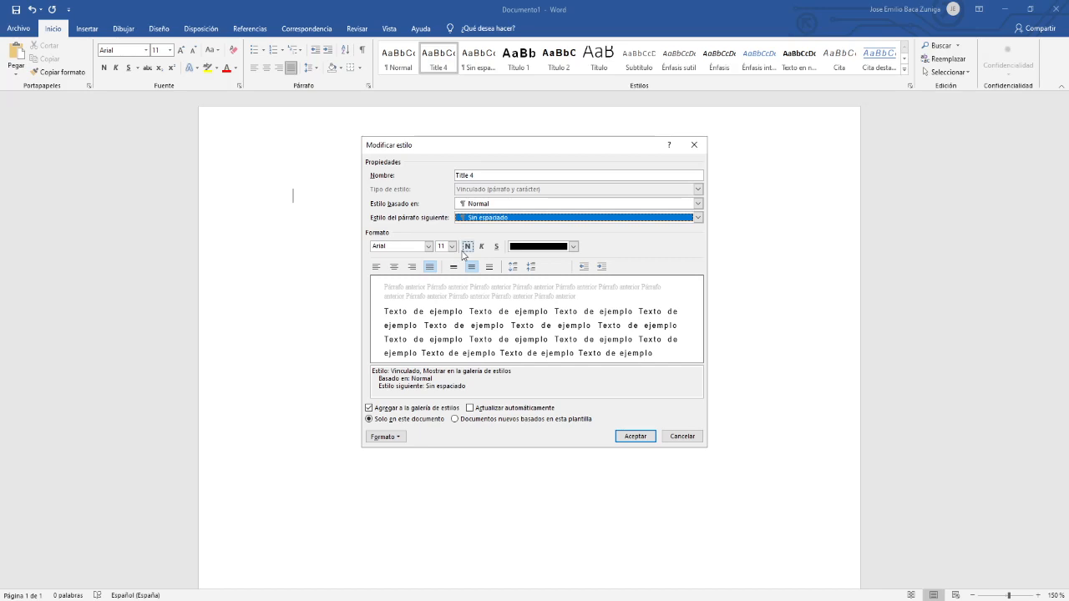
Set the Title 4 style's text to 12 pt, bold and left-aligned.
click(452, 247)
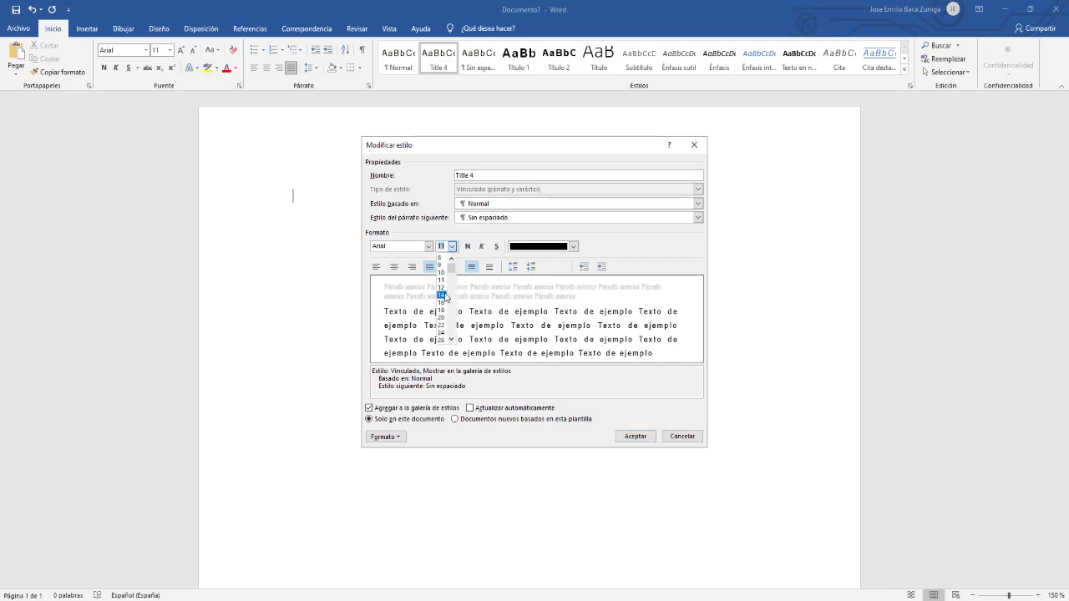
click(446, 287)
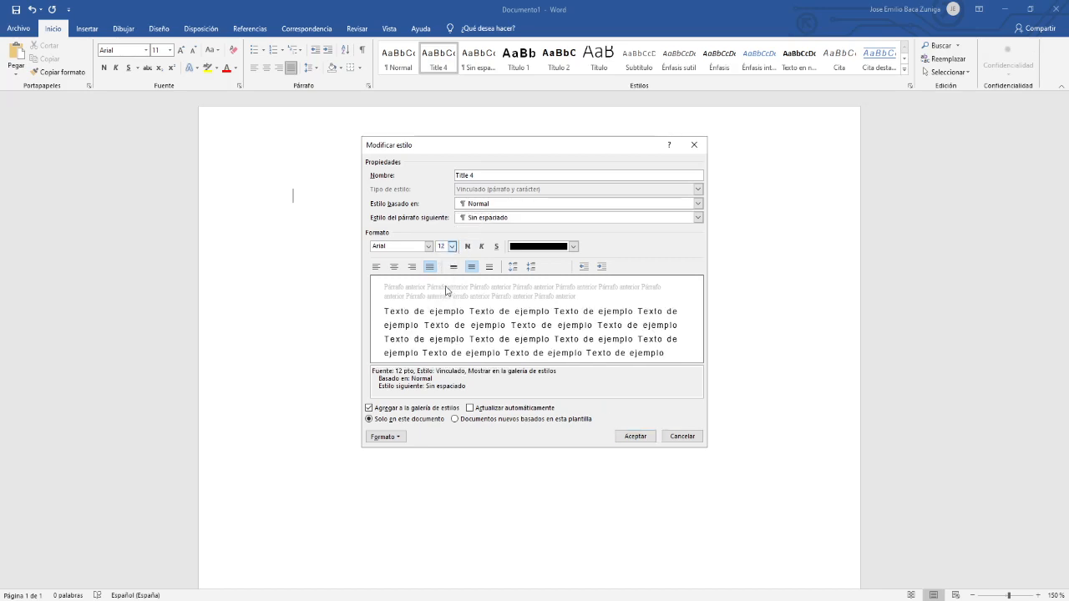
click(467, 246)
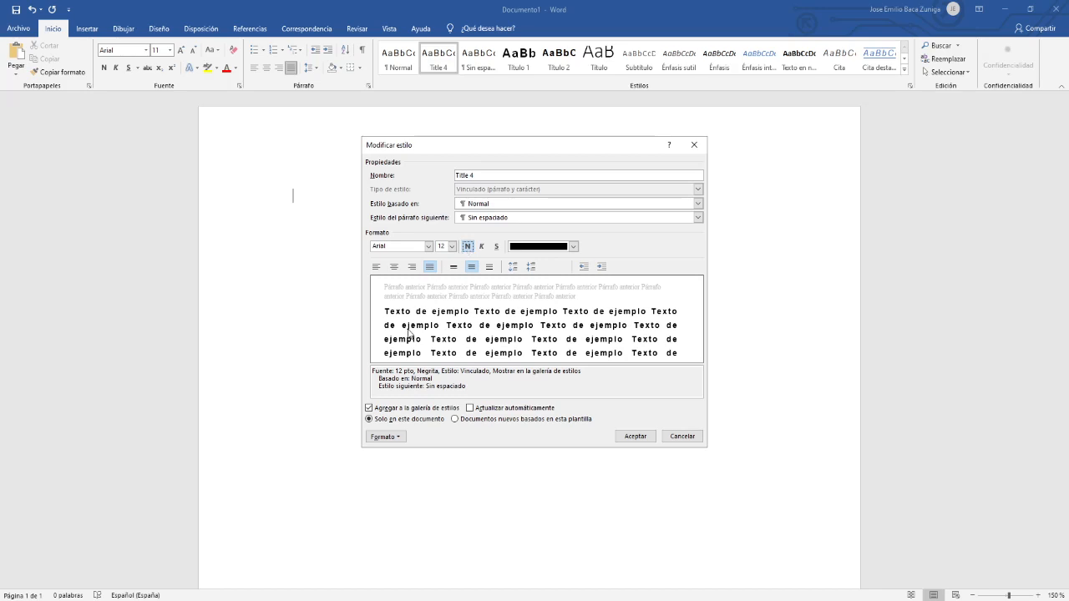
click(376, 267)
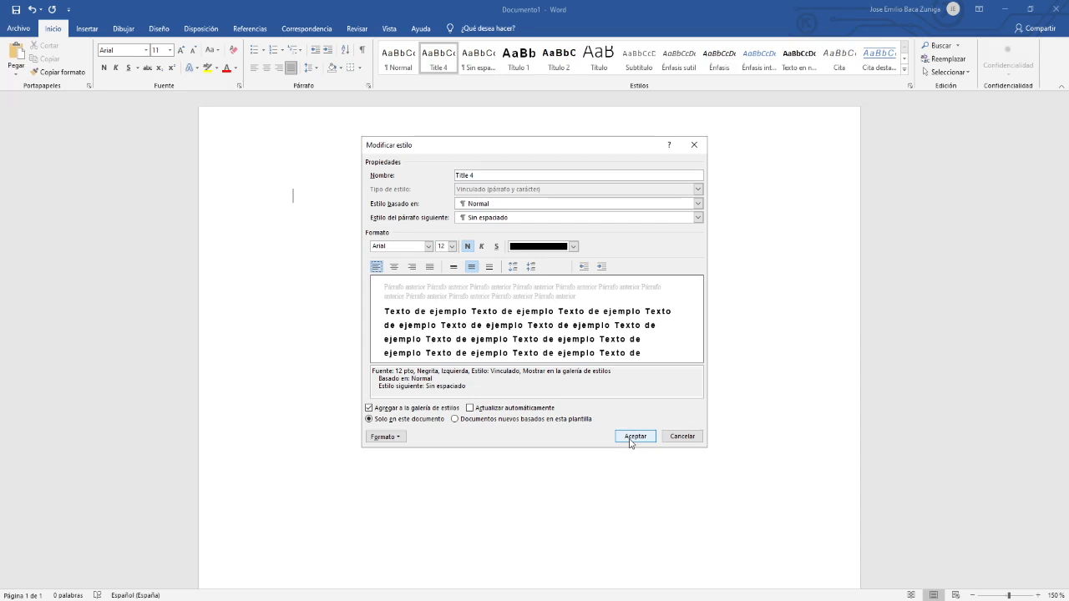
Set the Title 4 style's line spacing to Doble and save the style changes.
click(402, 440)
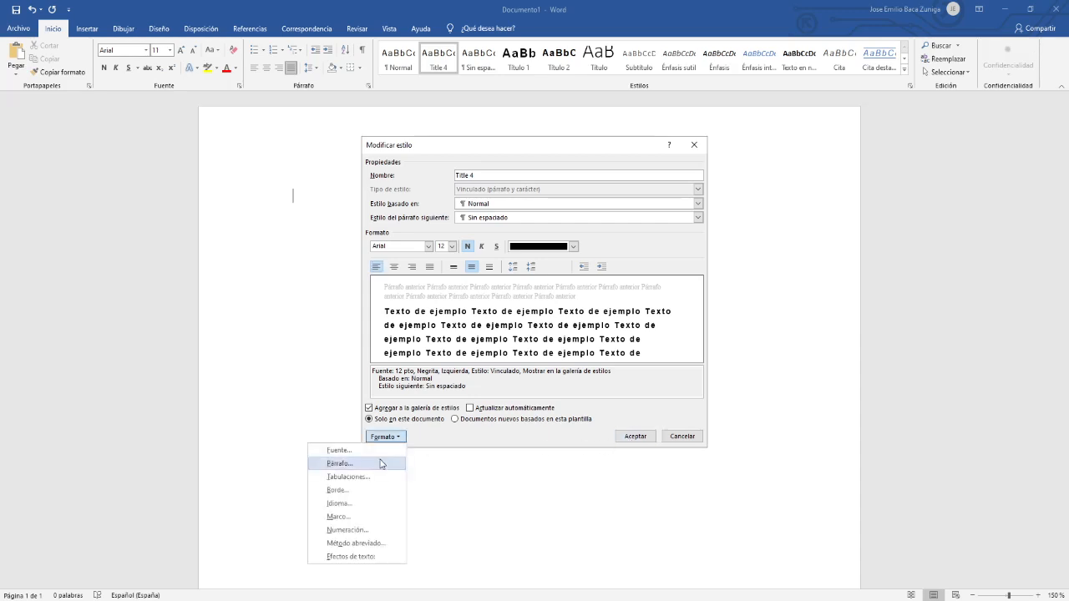
click(381, 463)
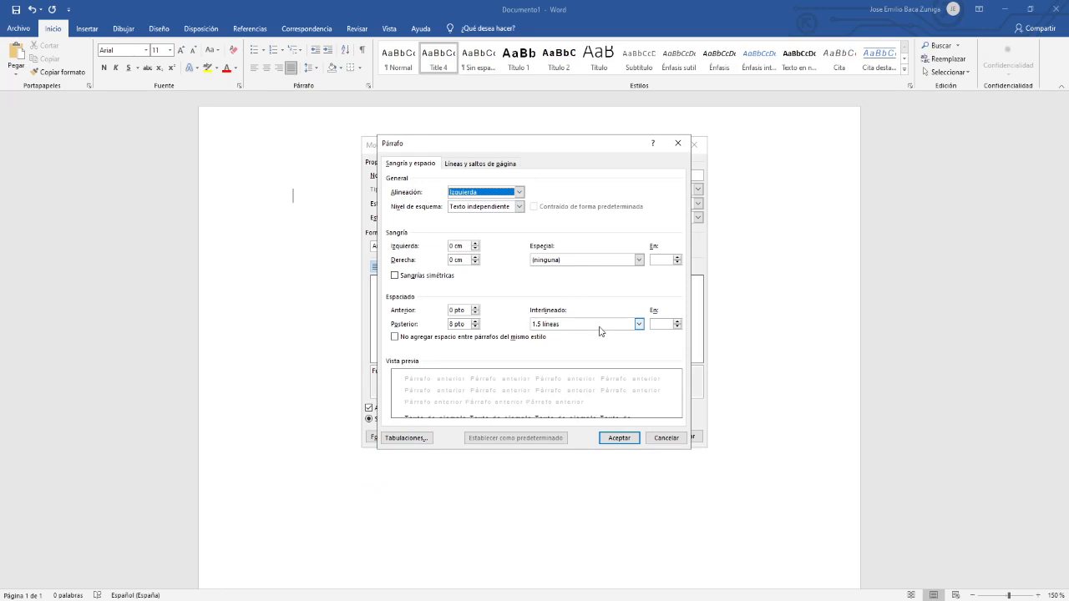
click(639, 324)
click(566, 350)
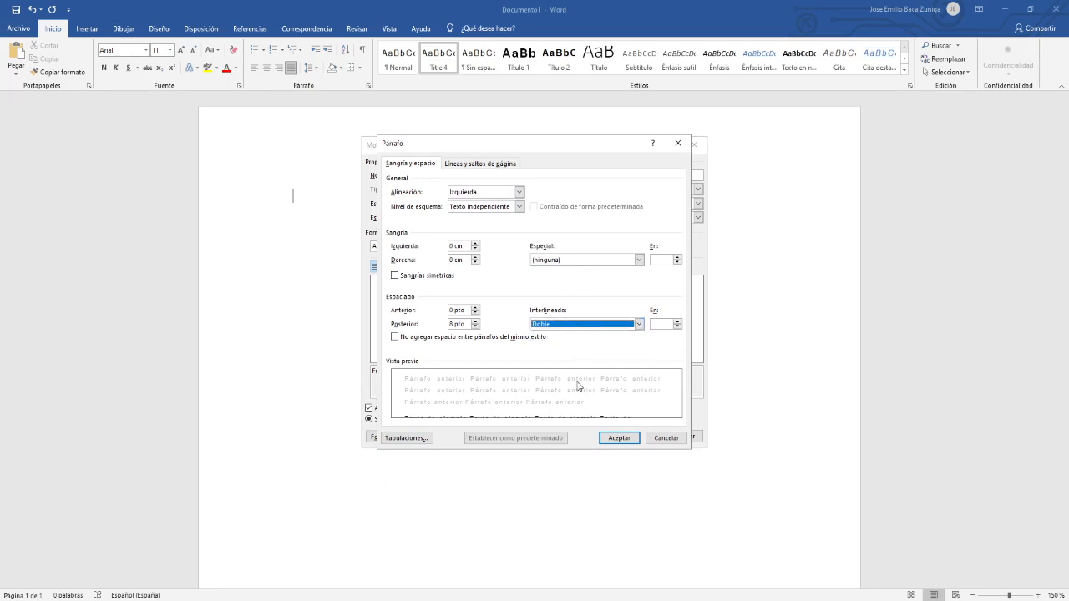
click(616, 436)
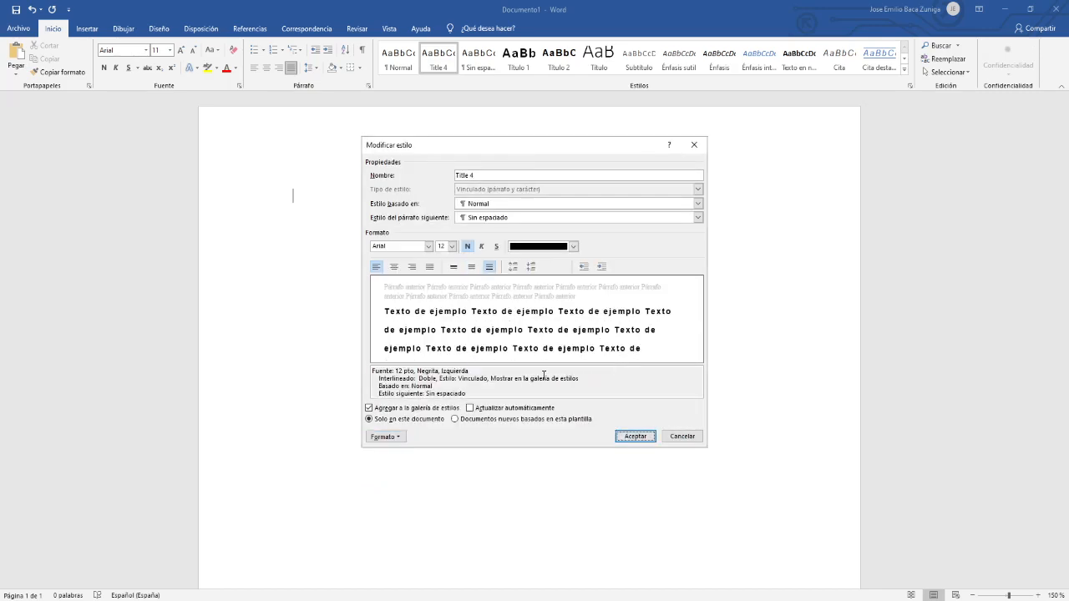
click(635, 436)
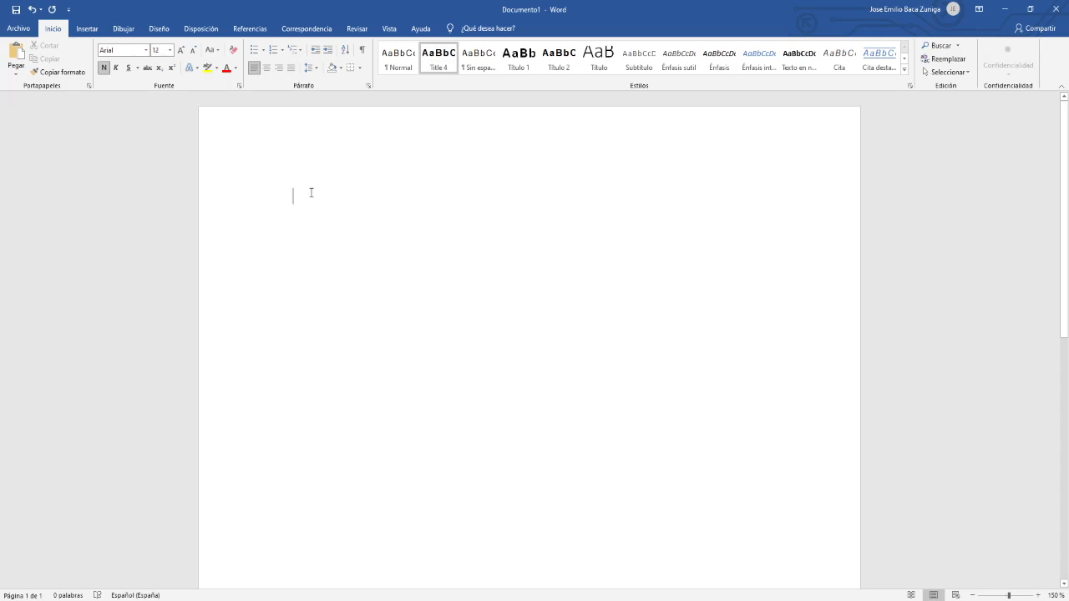
Set the Title 4 style's outline level to Nivel 4, save it, and apply the Normal style to the empty paragraph.
right_click(439, 59)
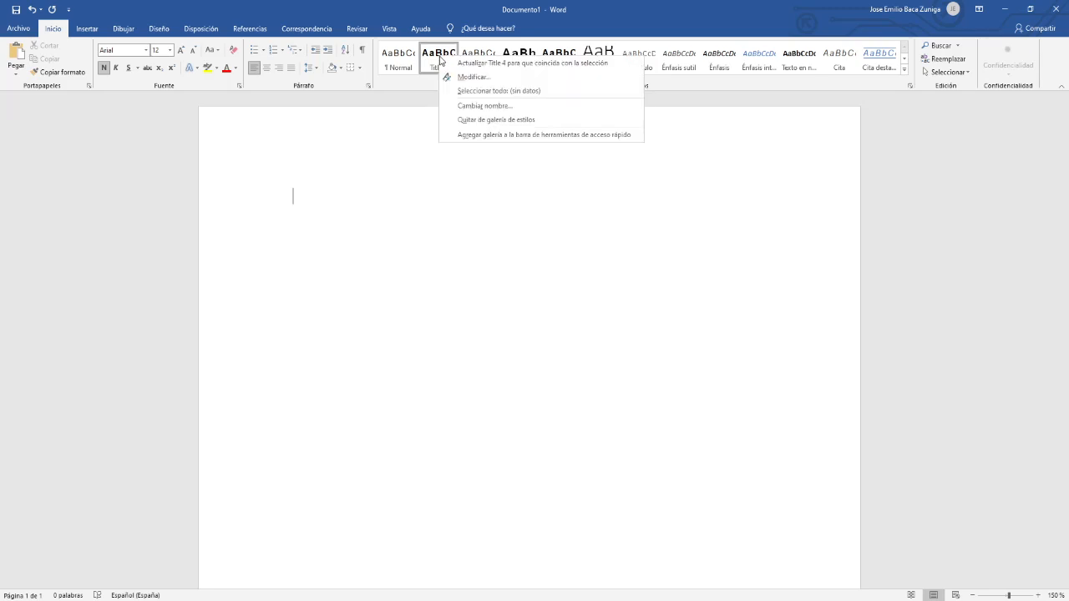
click(451, 76)
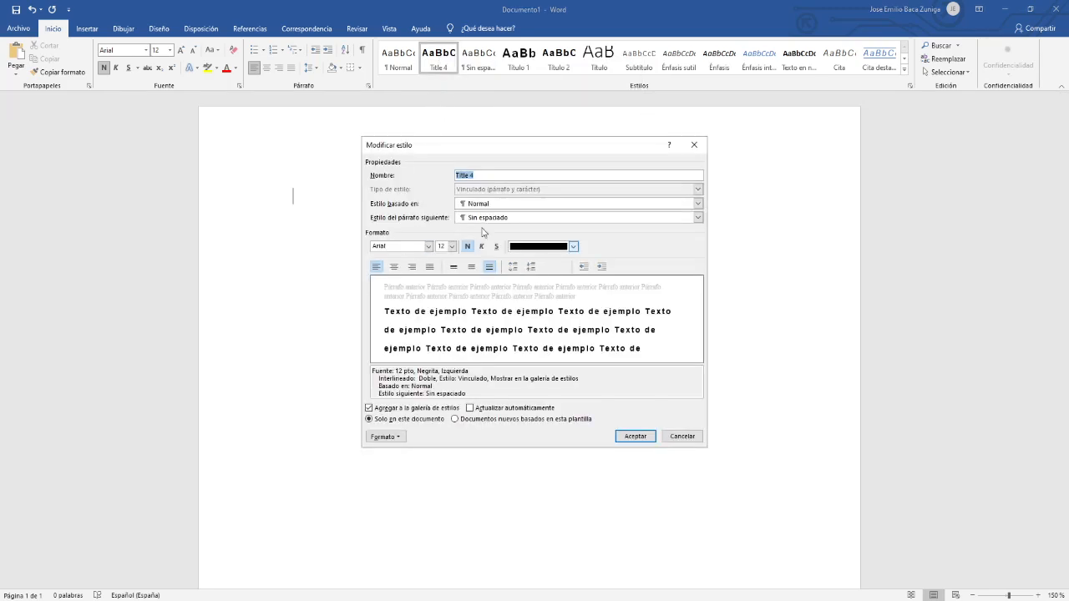
click(397, 443)
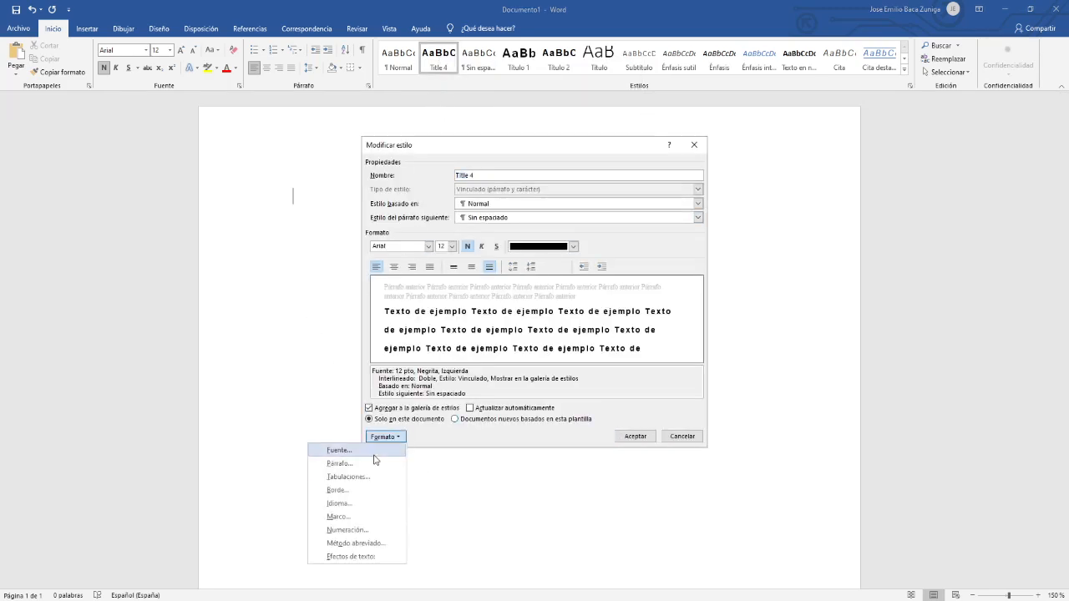
click(370, 465)
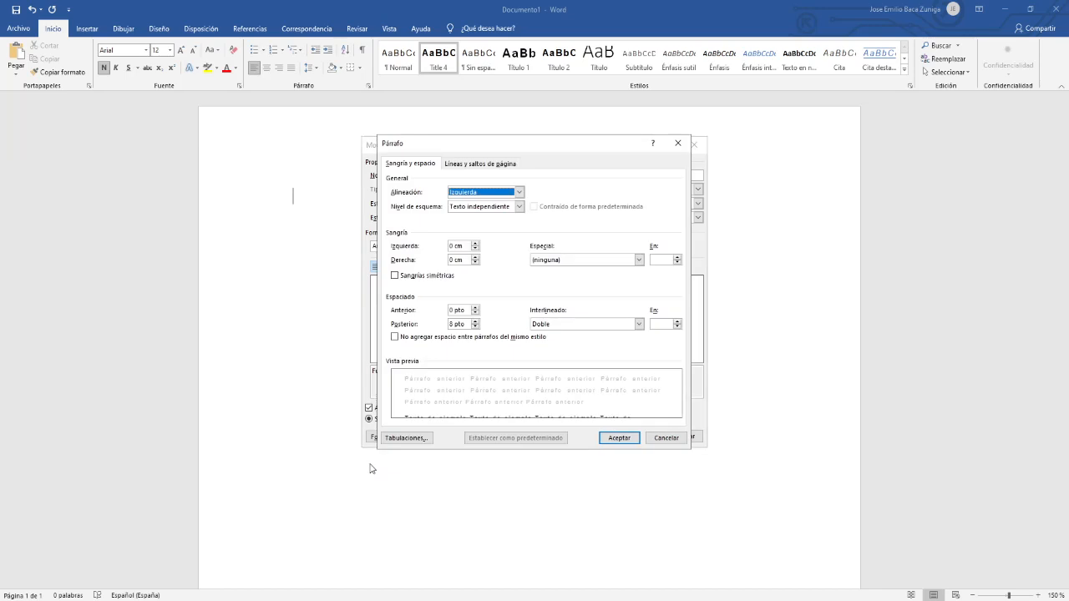
click(467, 211)
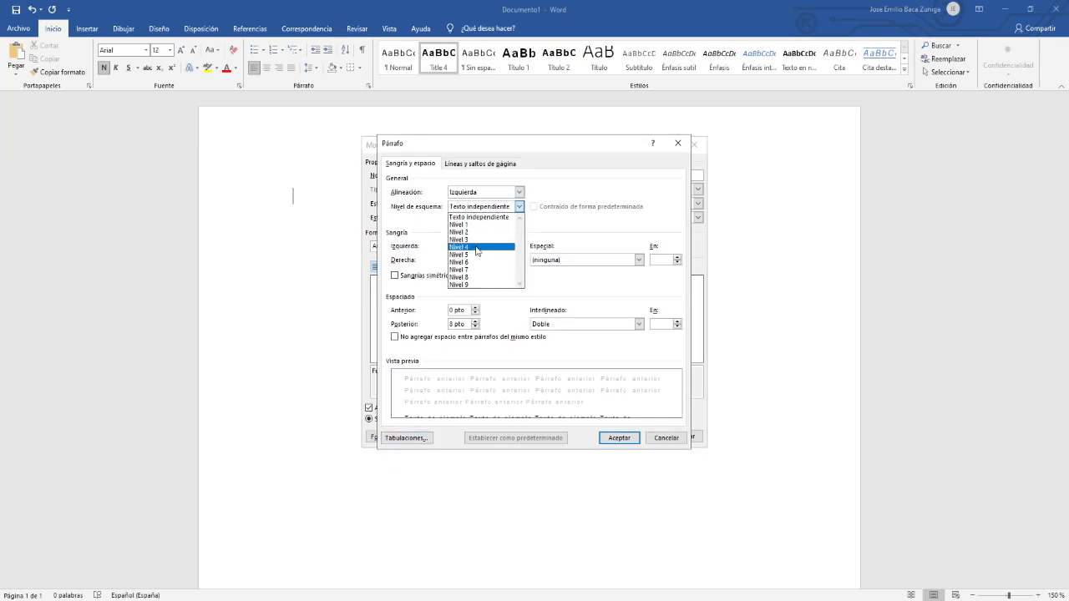
click(476, 248)
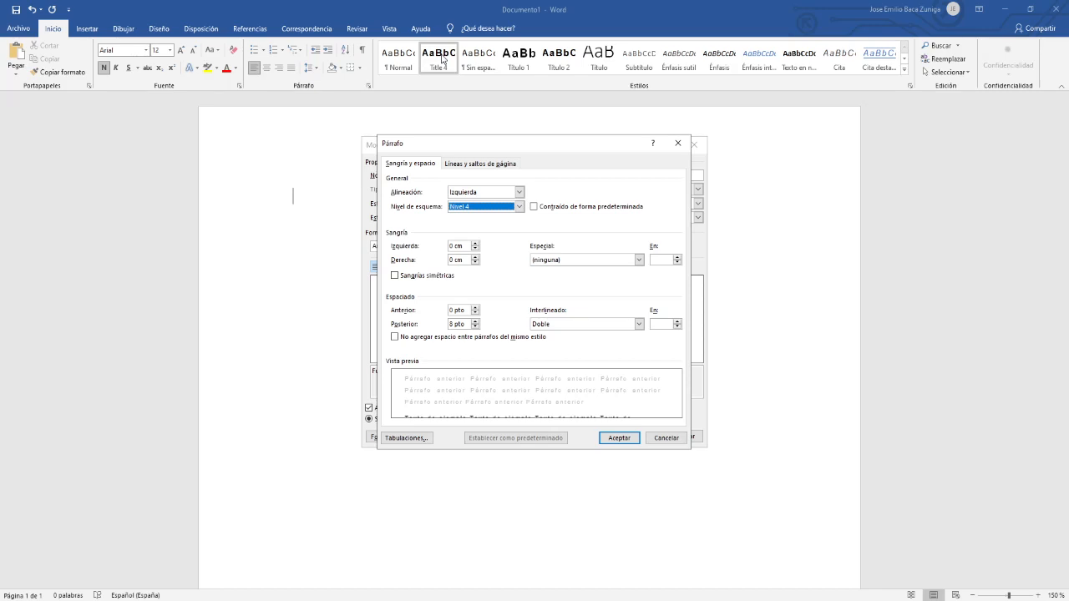
click(626, 440)
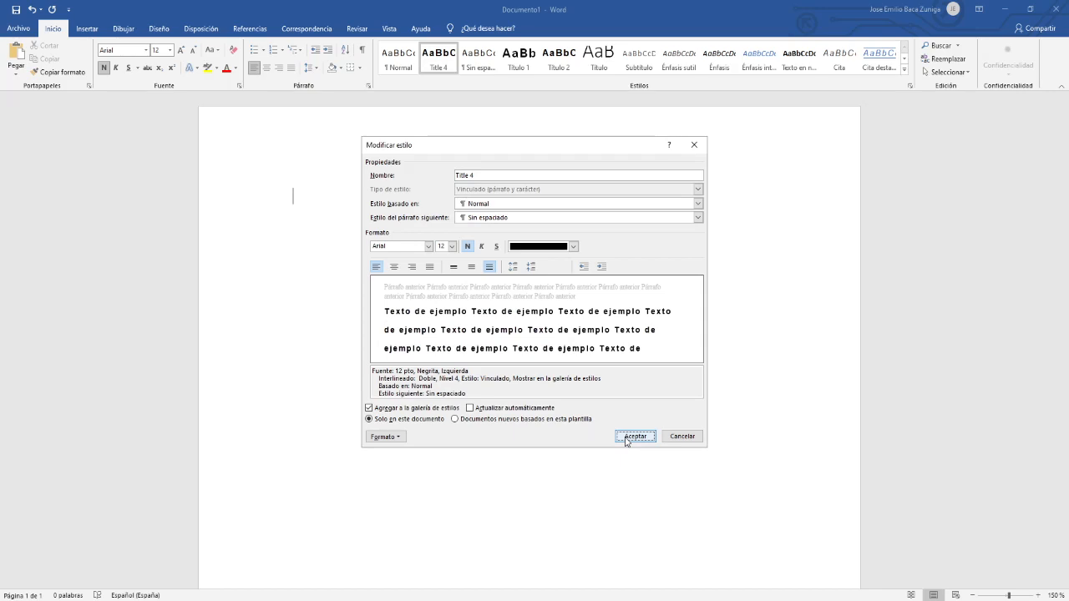
click(634, 436)
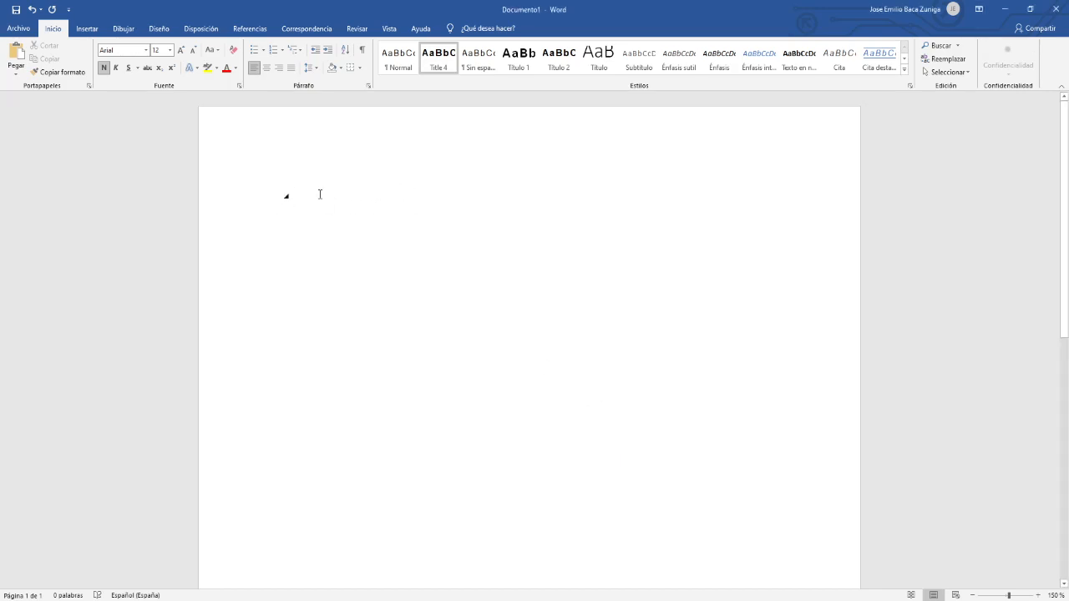
click(399, 60)
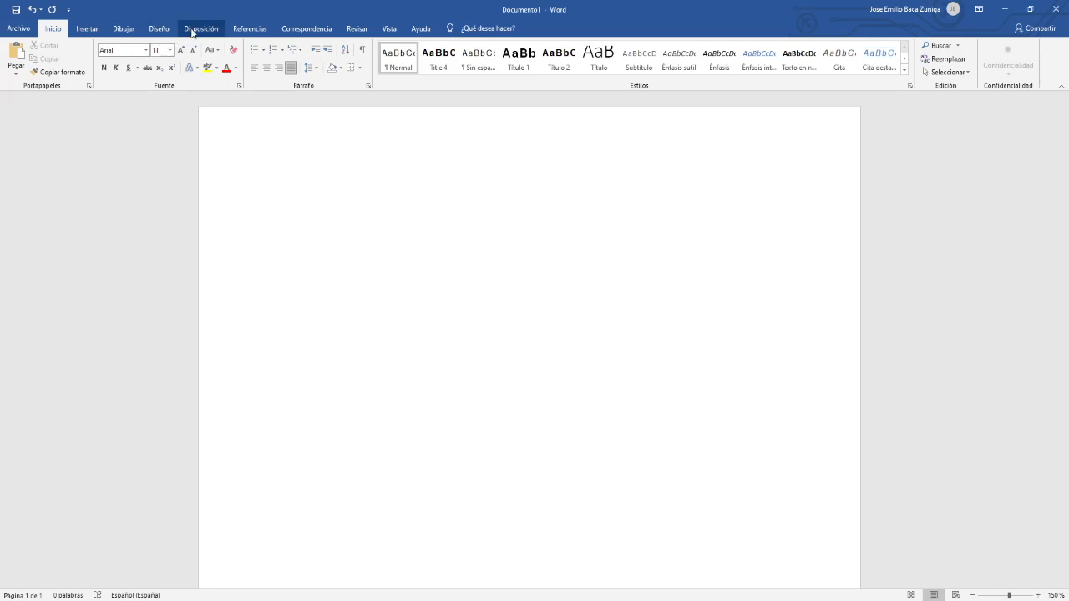
Look through the built-in cover page designs without inserting one.
click(87, 29)
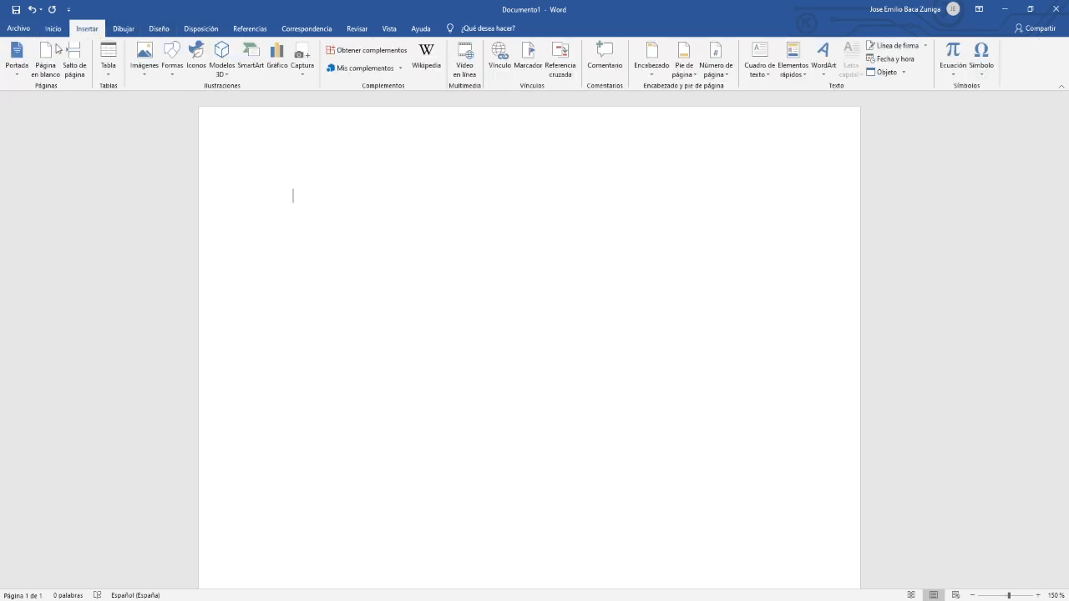
click(22, 69)
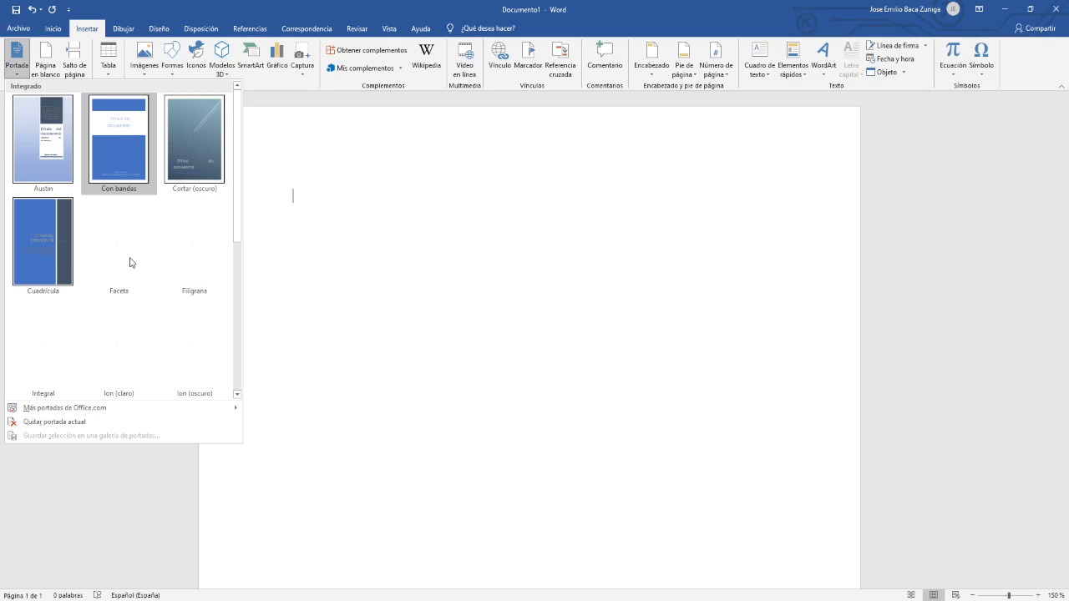
scroll(130, 263, down, 3)
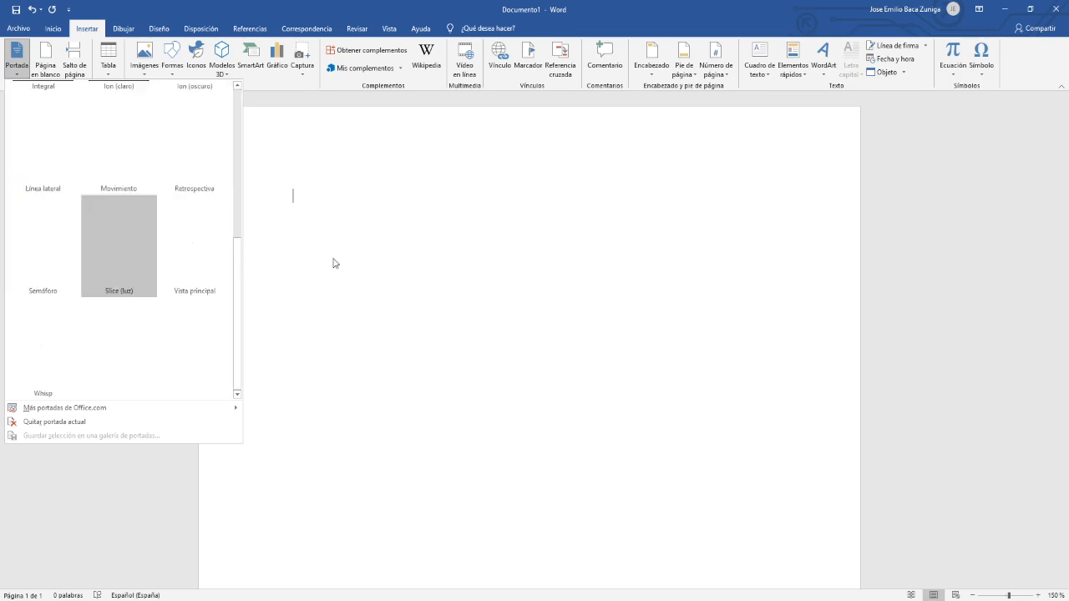
click(436, 204)
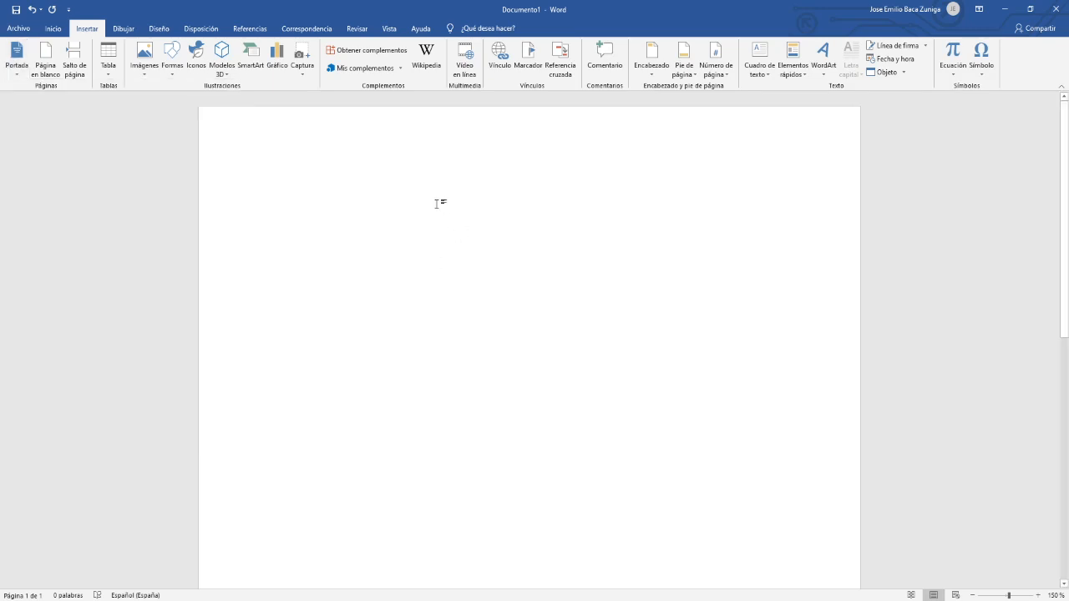
scroll(435, 204, down, 8)
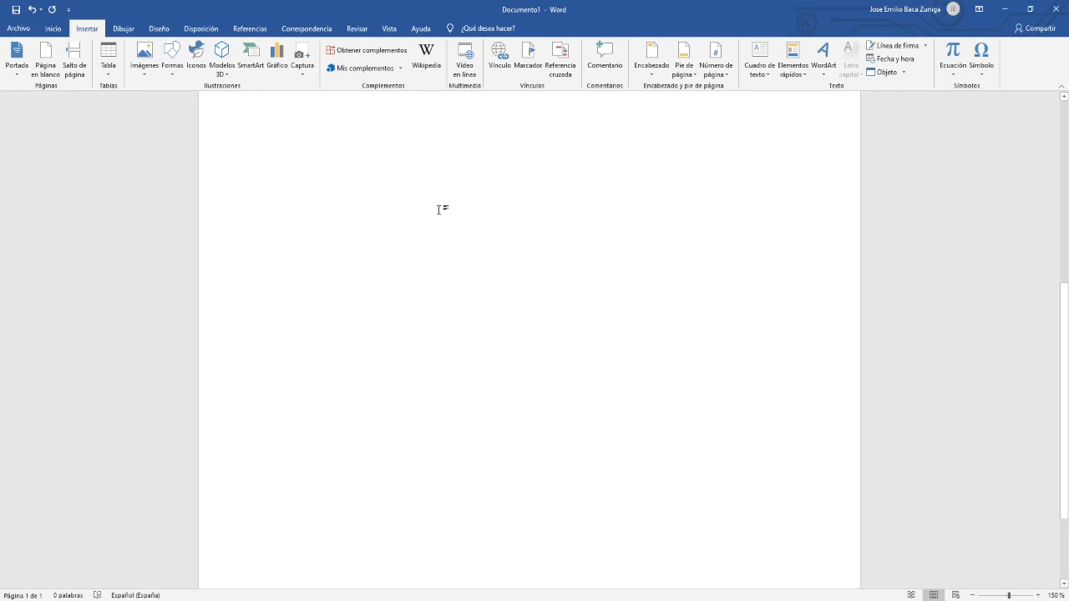
scroll(438, 210, up, 8)
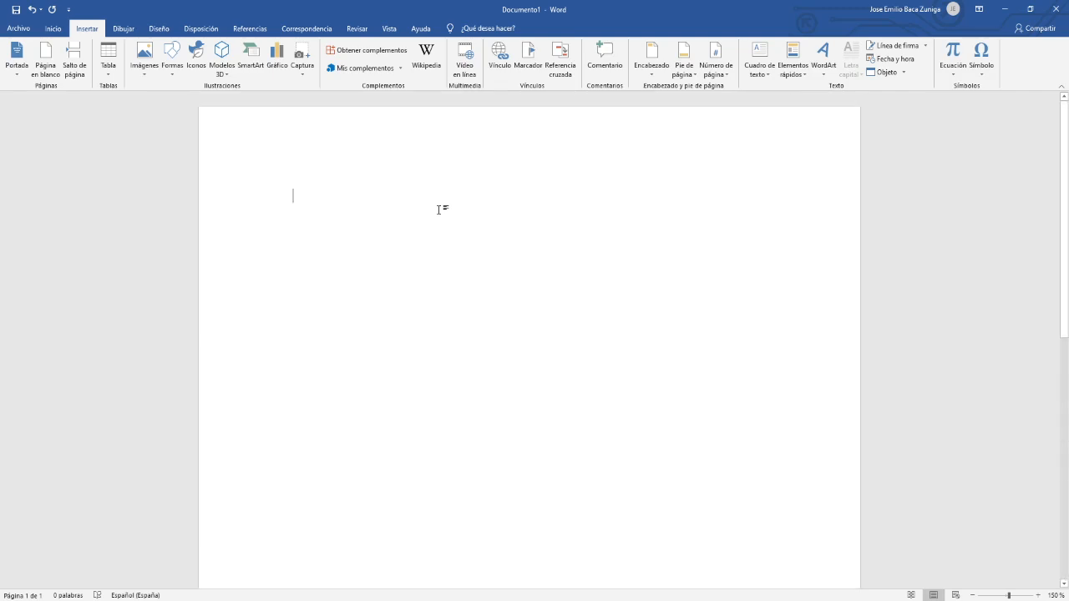
Enable the different first page option for headers and footers, and place the cursor in the first page's header.
scroll(439, 210, down, 5)
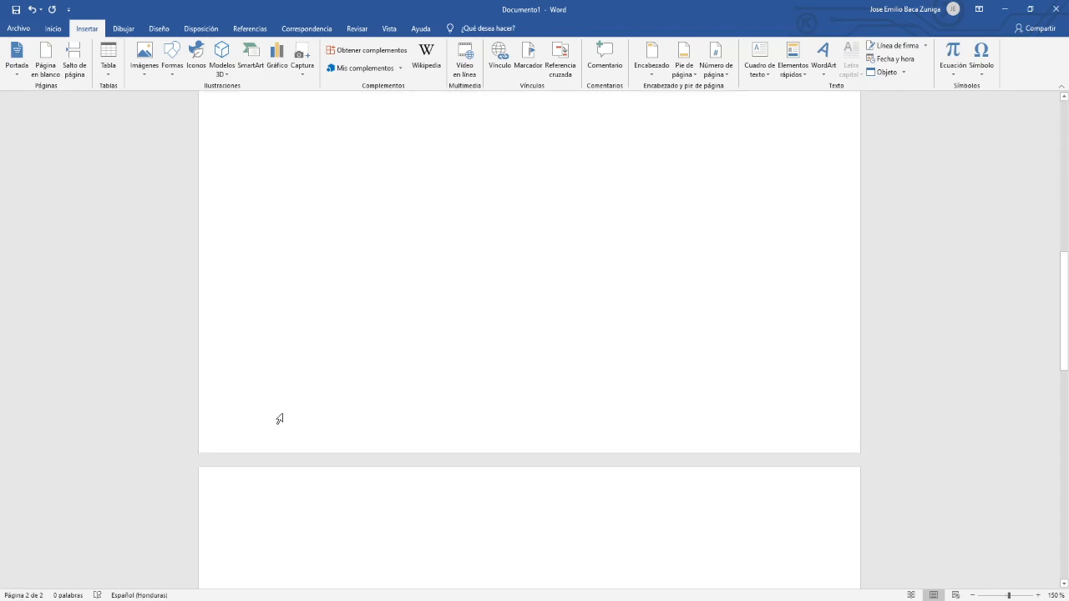
double_click(434, 401)
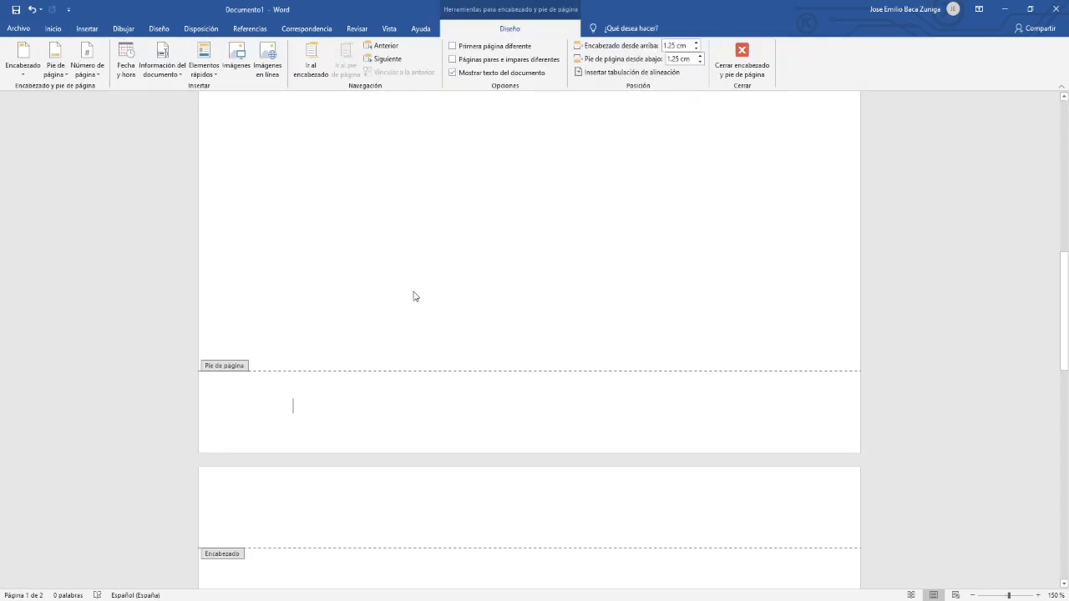
click(452, 46)
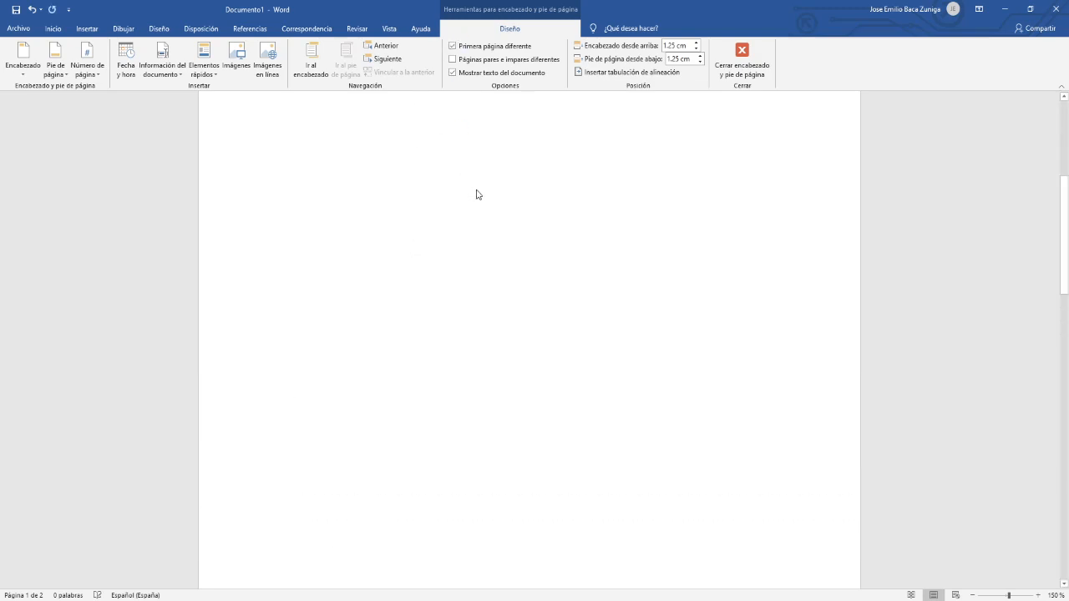
scroll(478, 195, up, 3)
click(476, 121)
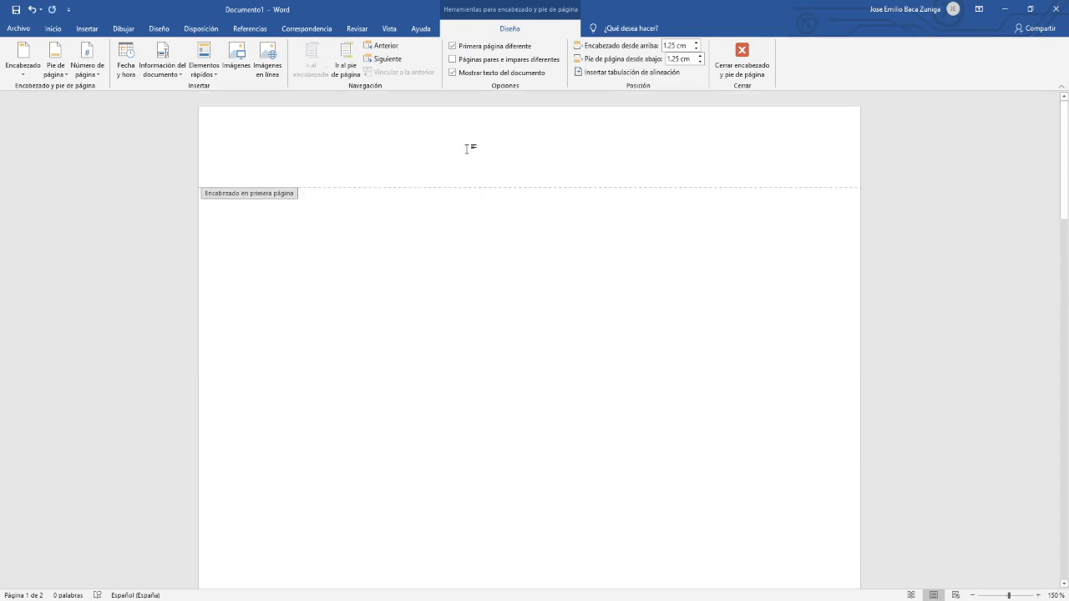
Return to the body text on the second page and insert a next-page section break (Página siguiente) there.
scroll(471, 178, down, 8)
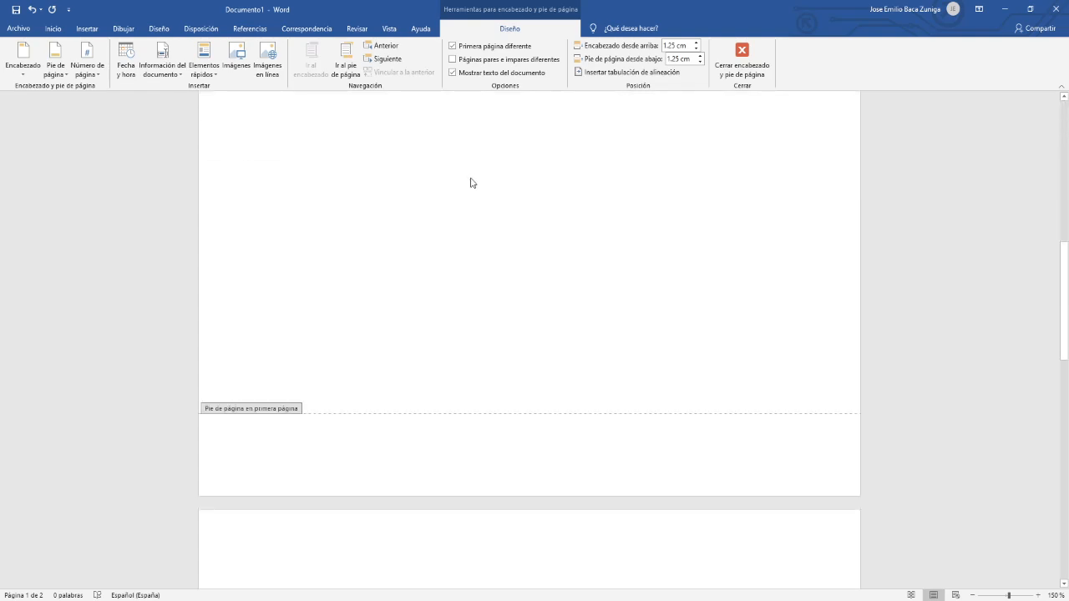
scroll(471, 182, down, 3)
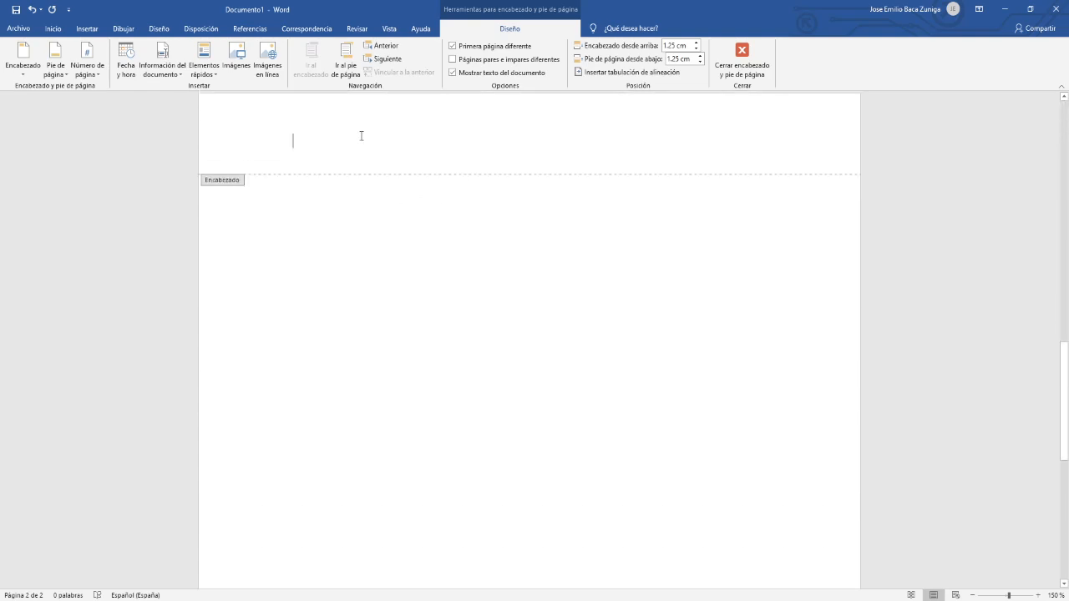
double_click(307, 239)
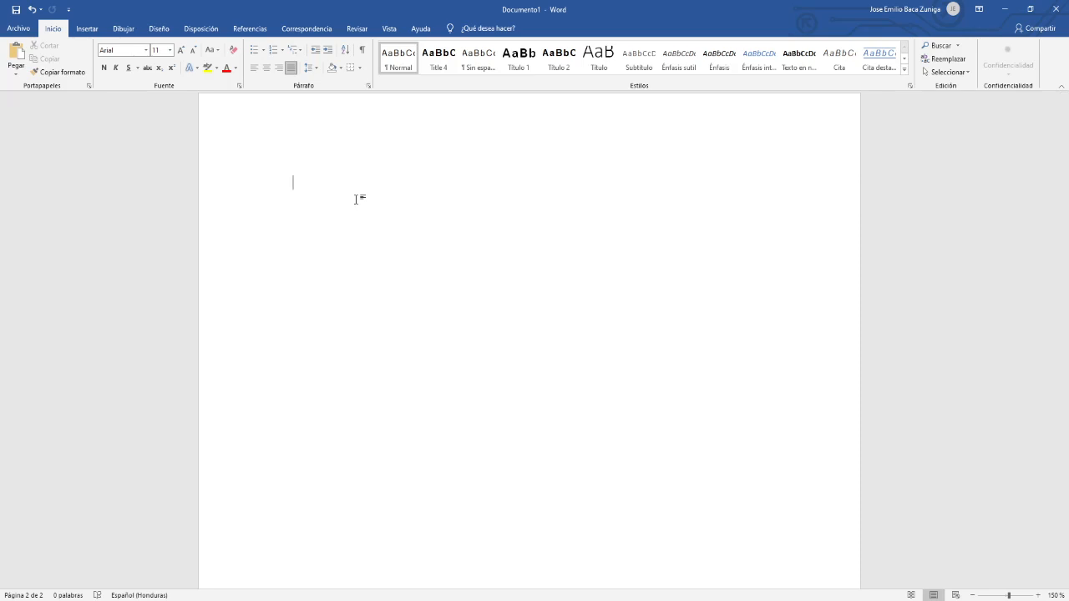
click(197, 35)
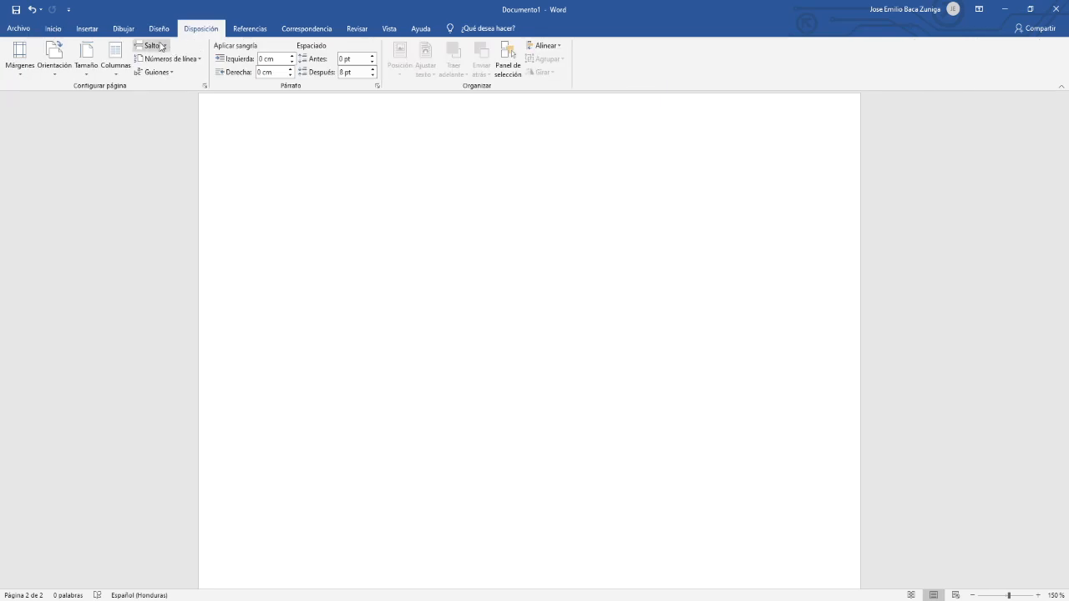
click(159, 46)
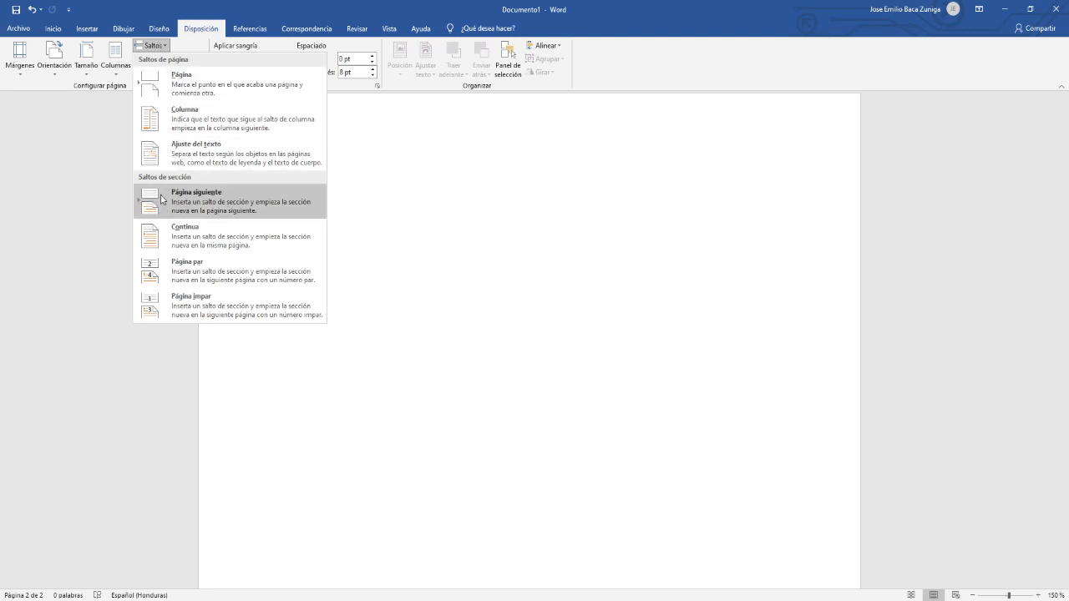
click(230, 201)
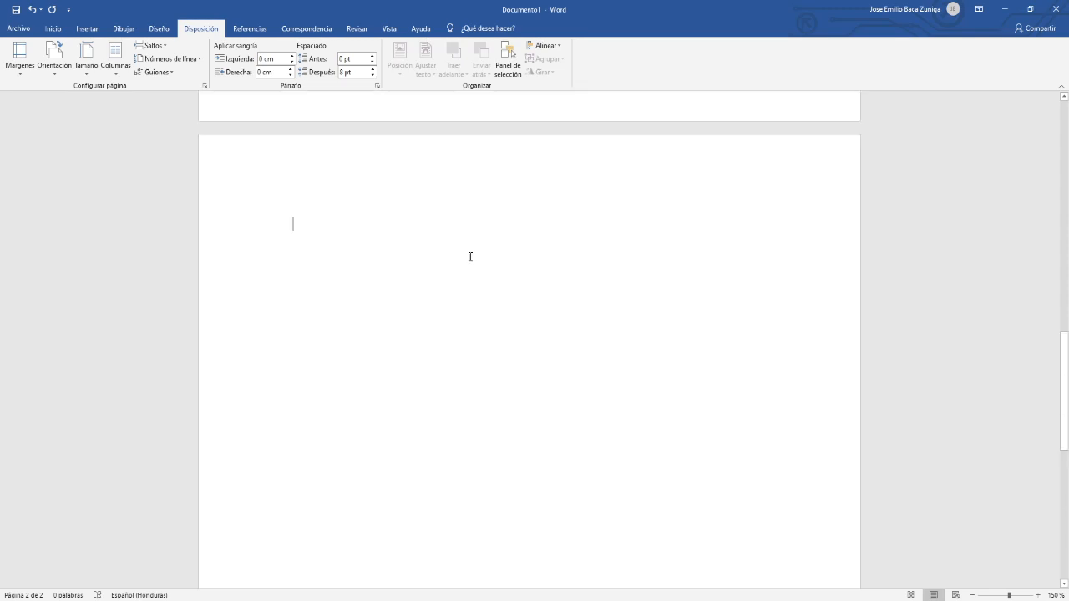
Add blank lines on the second page and insert another next-page section break (Página siguiente) below them.
scroll(470, 256, up, 10)
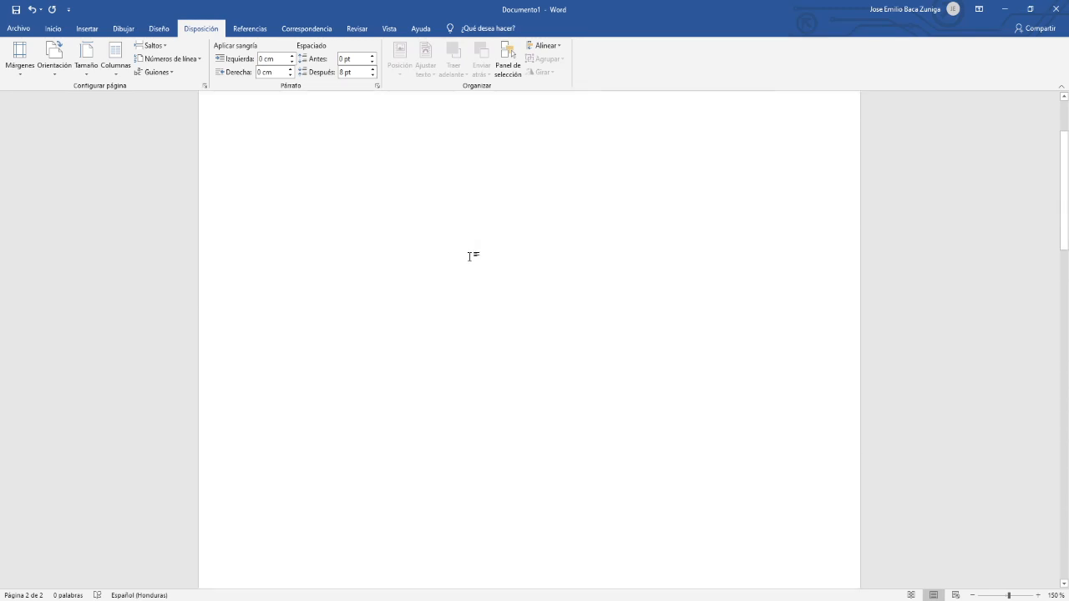
scroll(470, 257, down, 5)
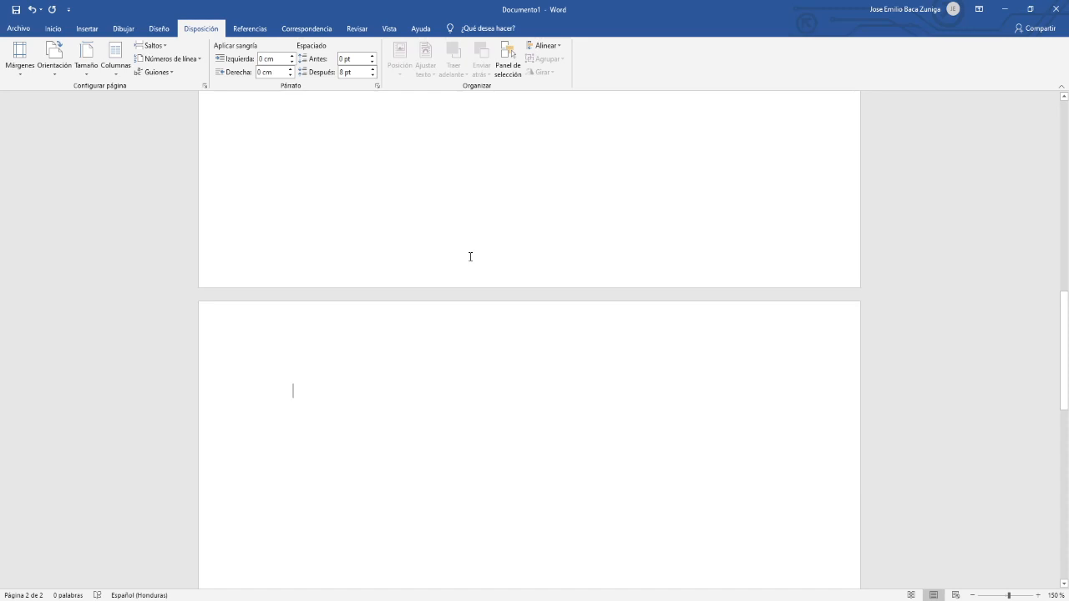
scroll(470, 256, down, 10)
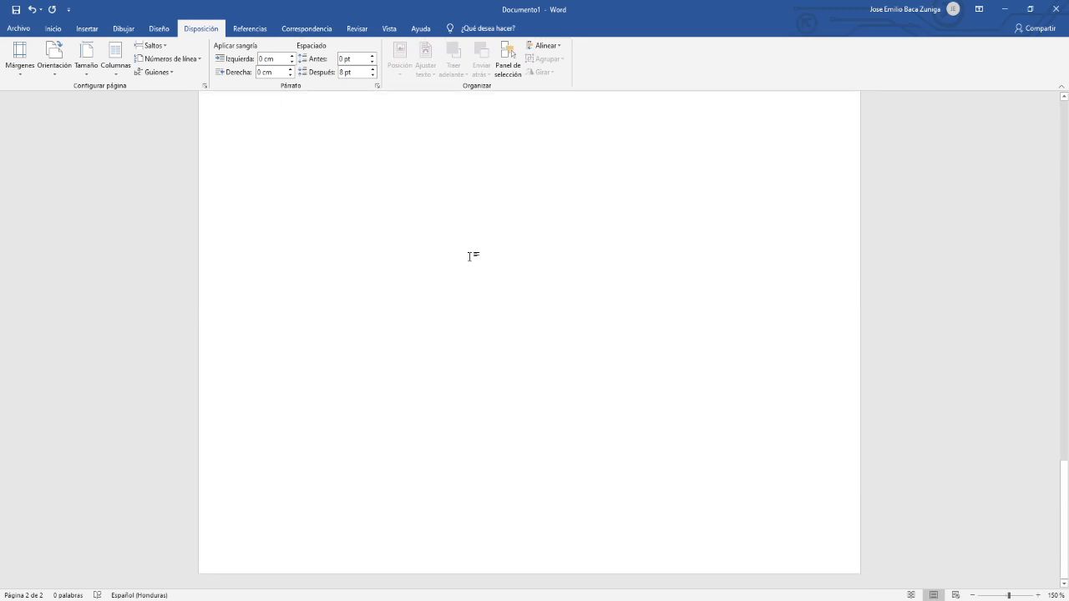
scroll(470, 256, up, 12)
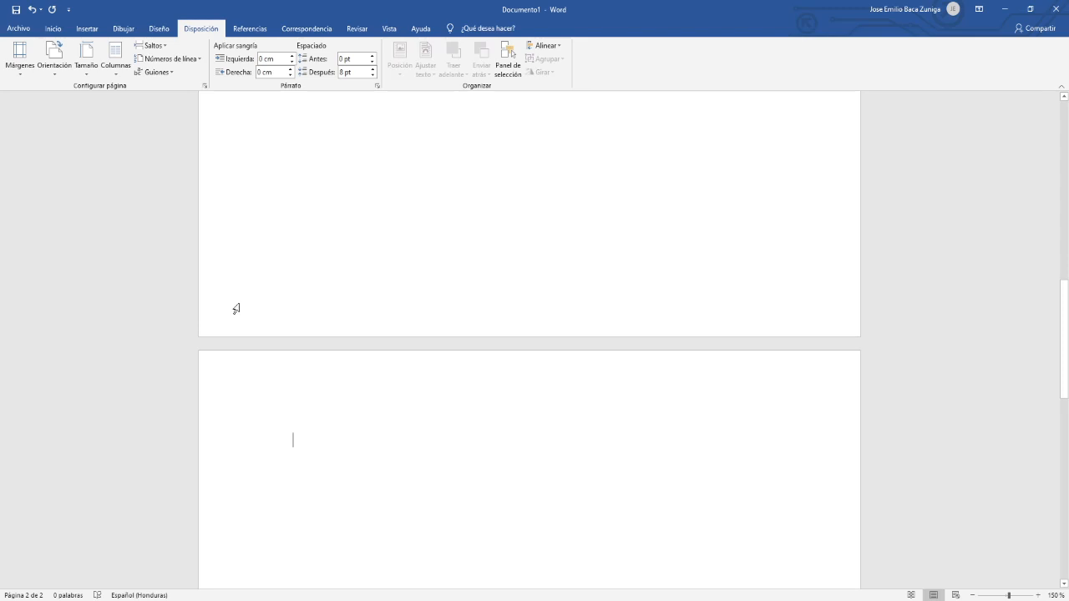
click(151, 45)
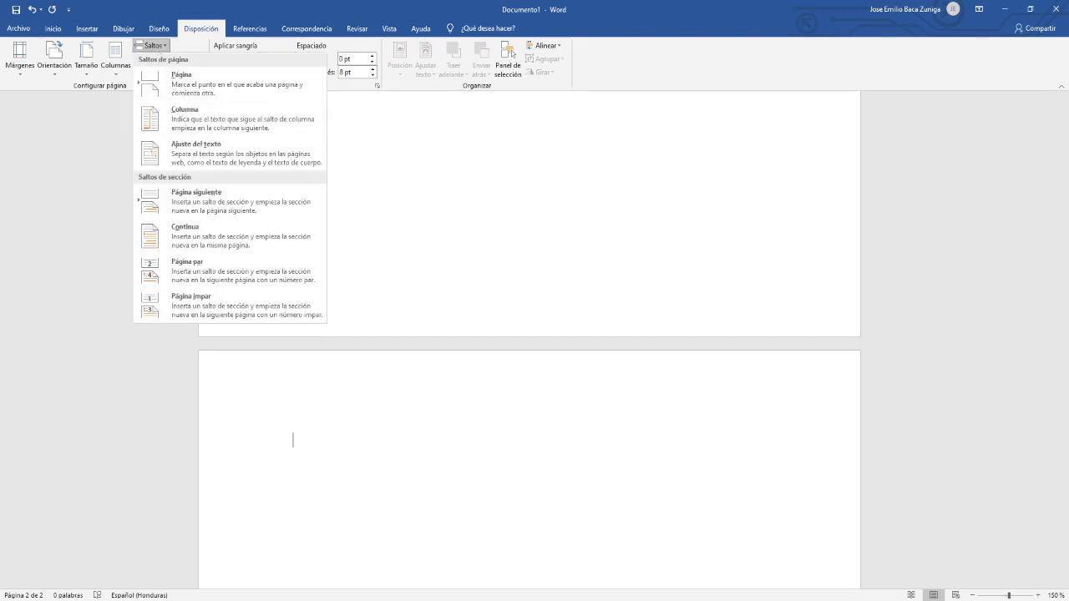
click(477, 517)
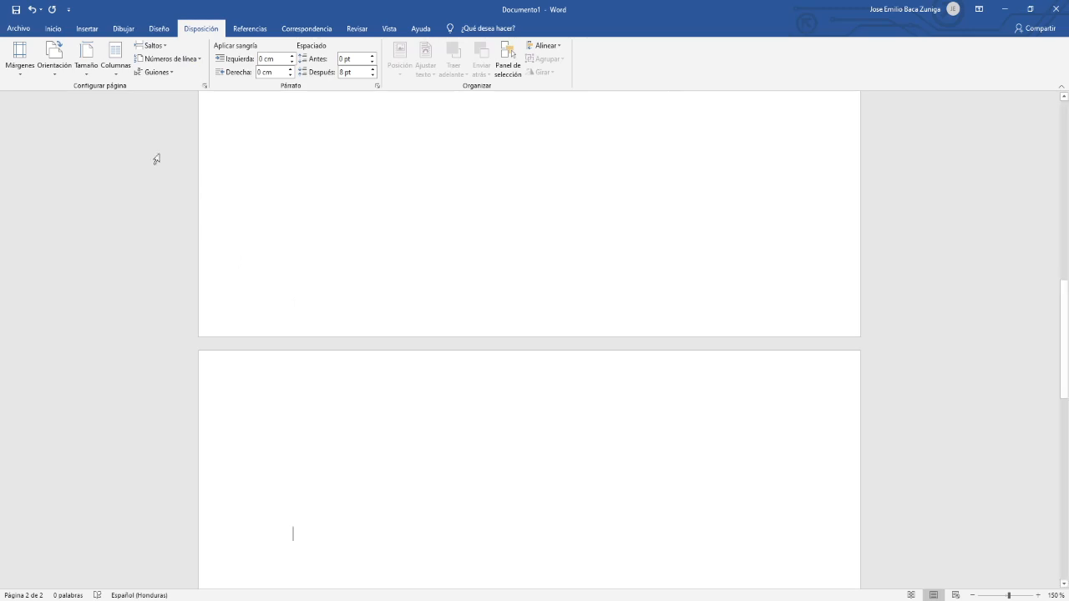
click(157, 46)
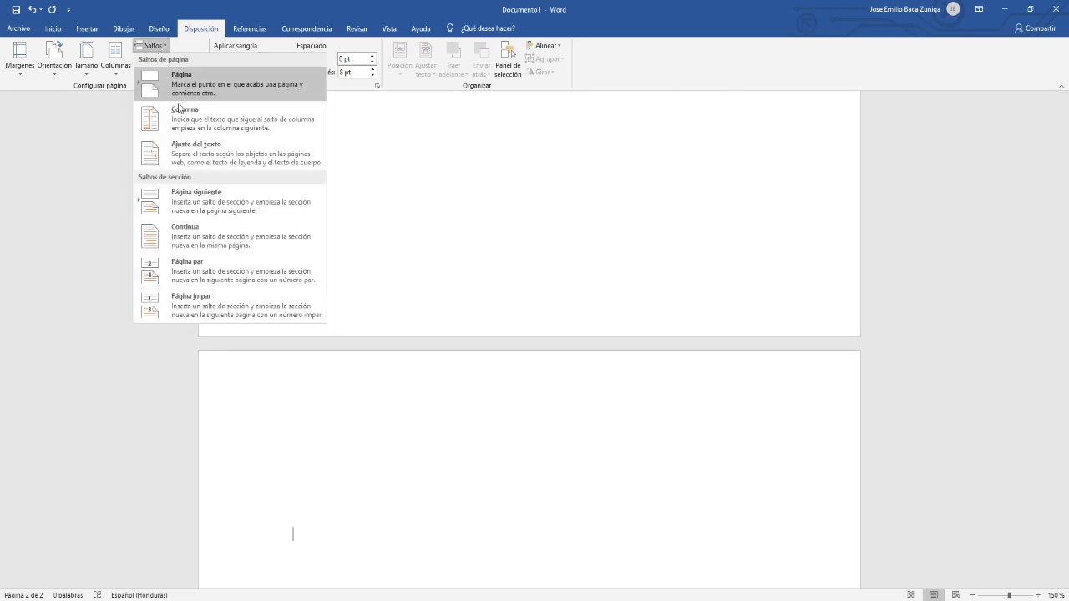
click(195, 200)
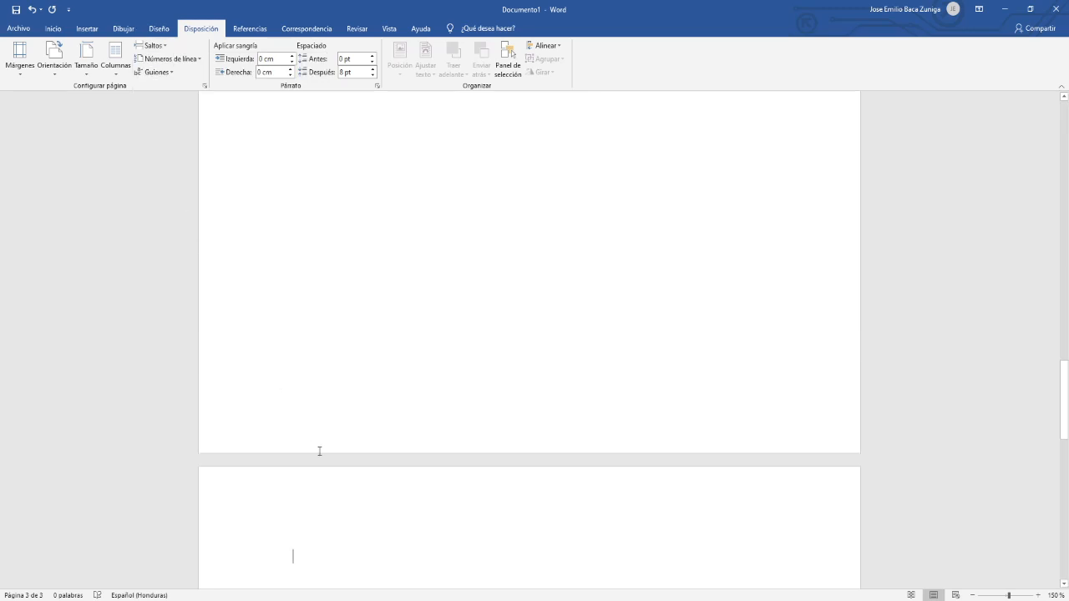
Edit the first-page header of section 3 and unlink it from the previous section.
double_click(323, 487)
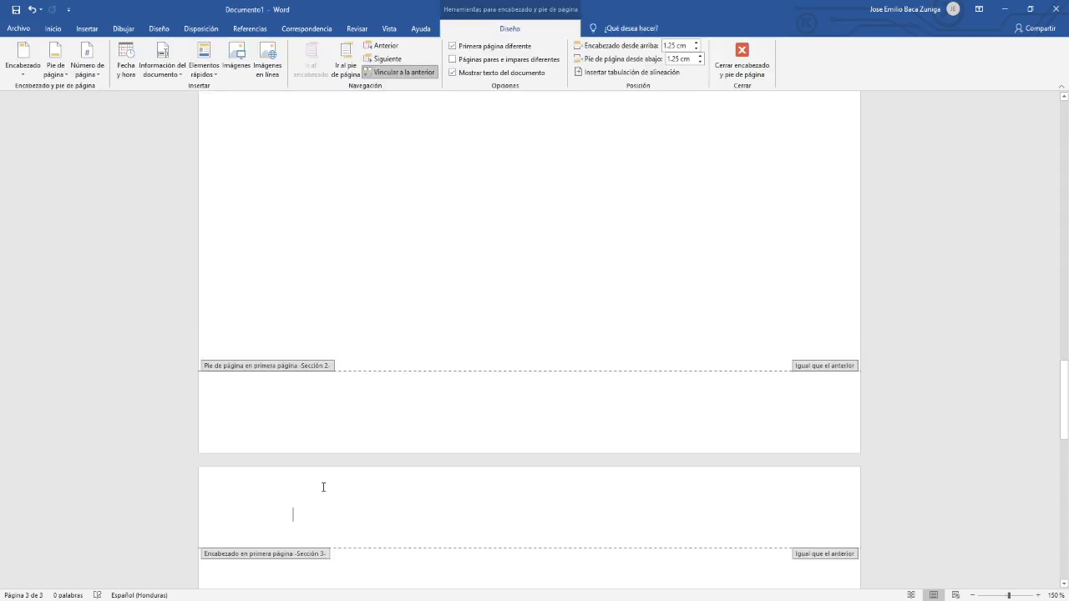
scroll(323, 488, down, 2)
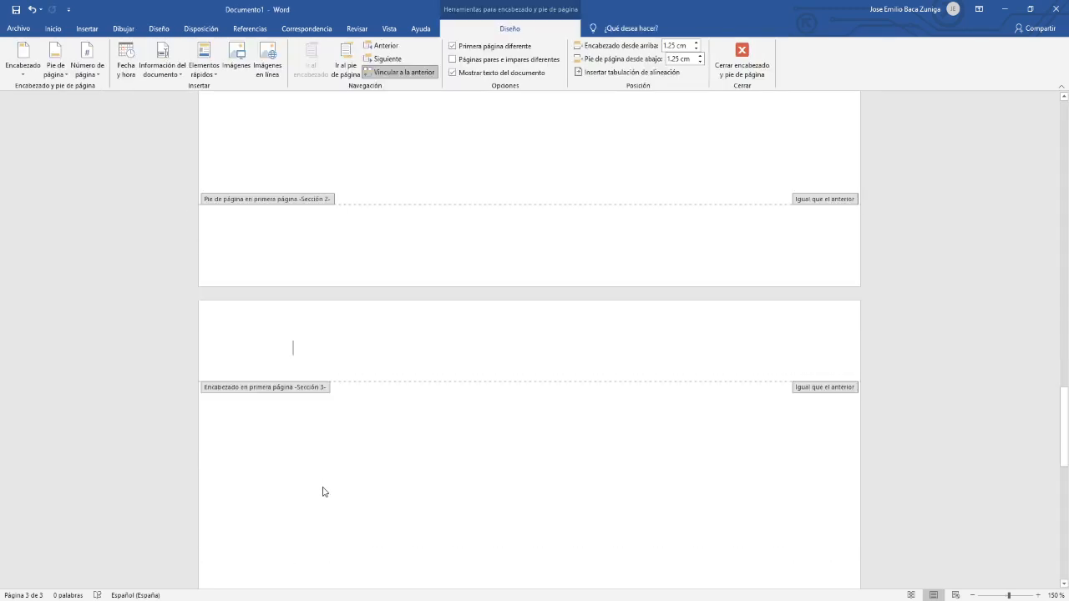
scroll(323, 488, up, 2)
double_click(380, 392)
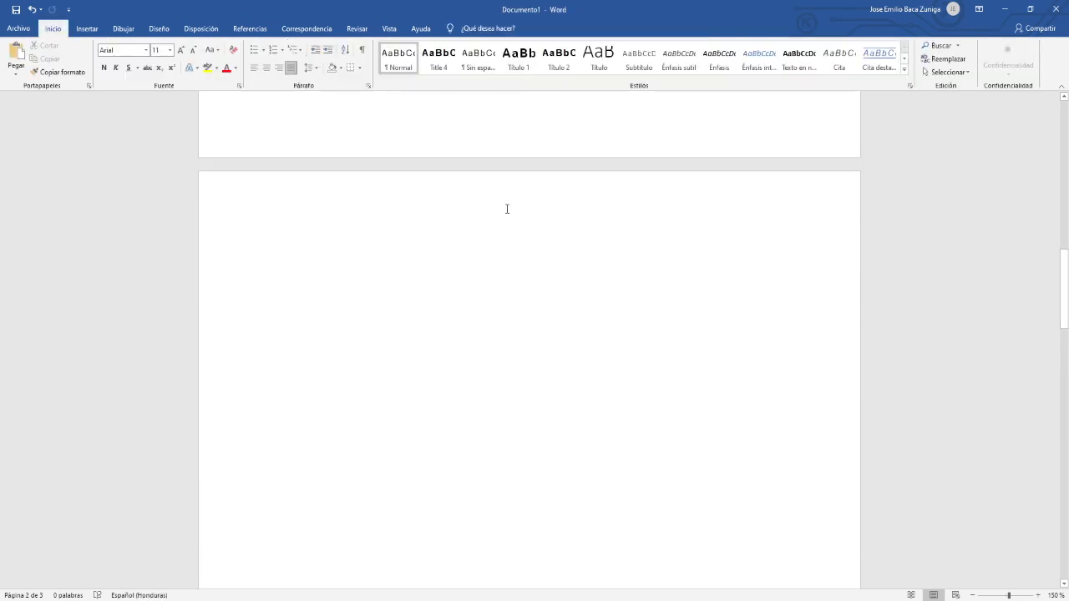
double_click(506, 209)
scroll(496, 334, down, 3)
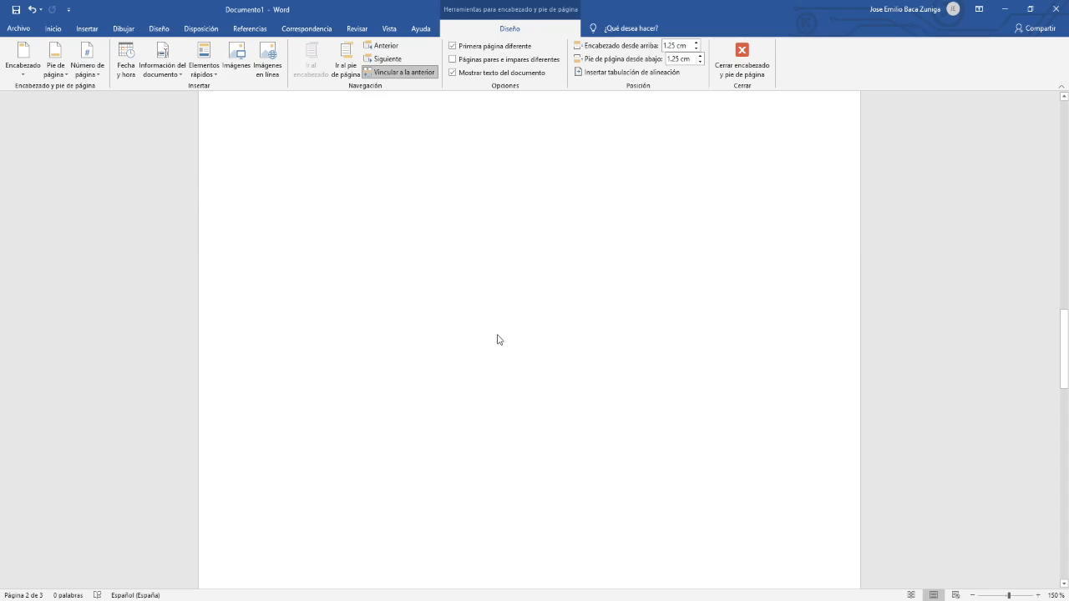
scroll(498, 338, down, 5)
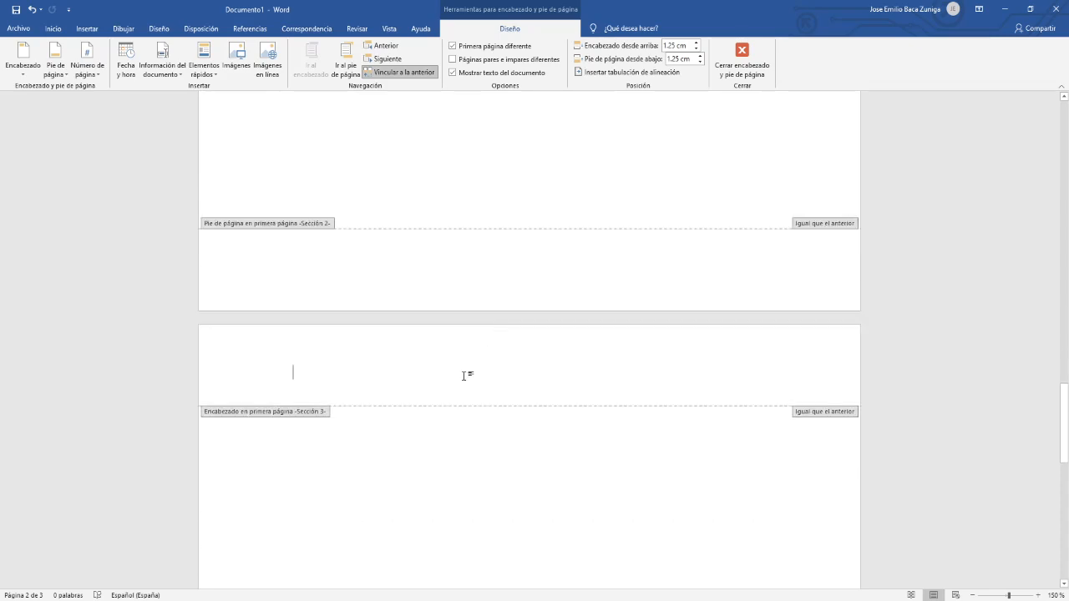
click(398, 71)
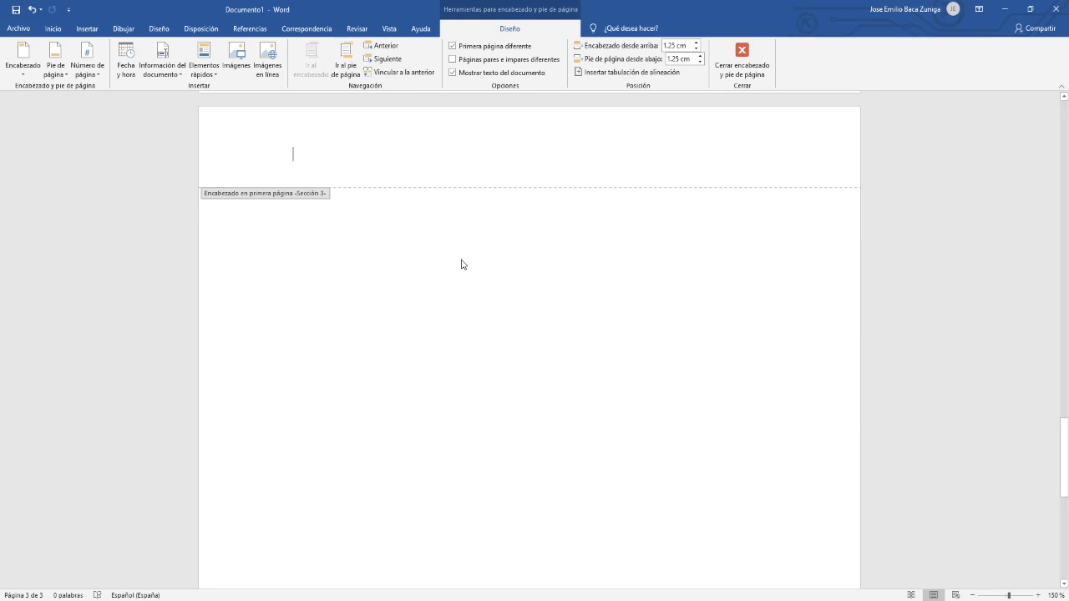
Edit the first-page footer of section 3 and unlink it from the previous section.
scroll(462, 265, up, 2)
scroll(443, 229, down, 4)
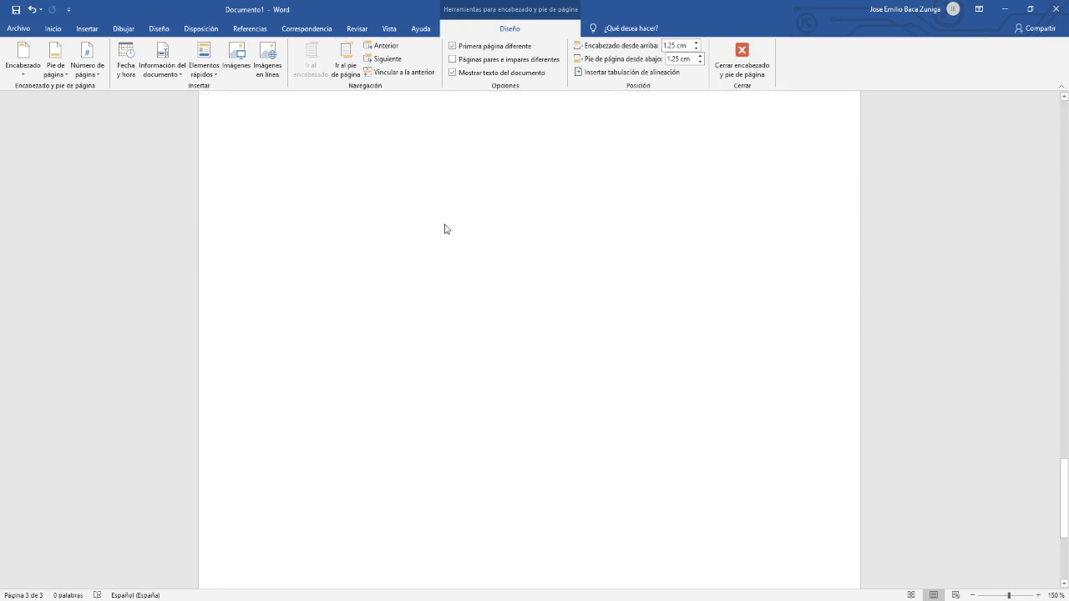
scroll(445, 229, down, 3)
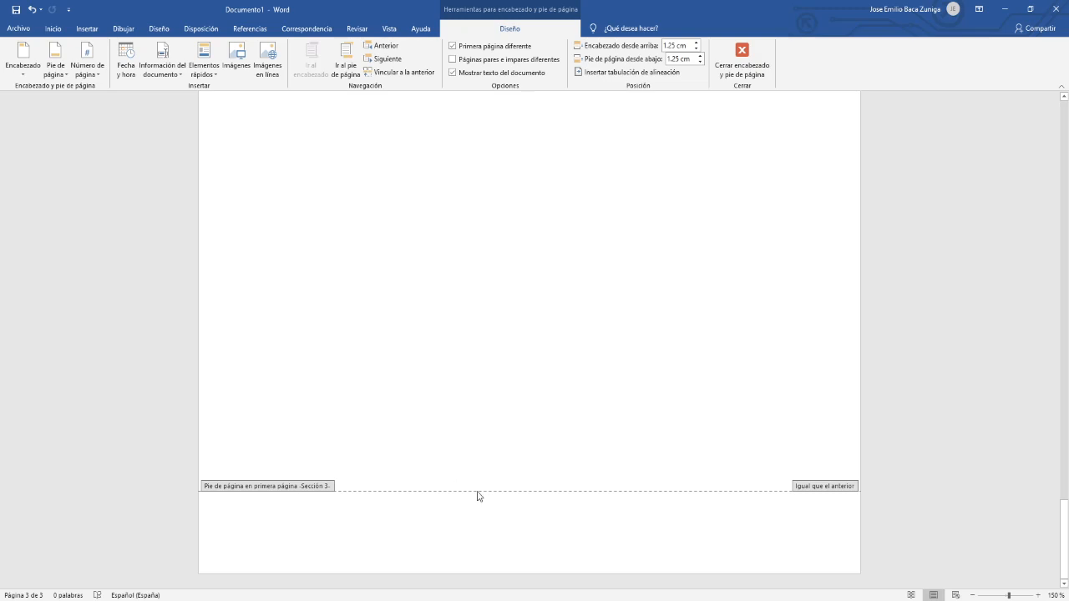
key(Escape)
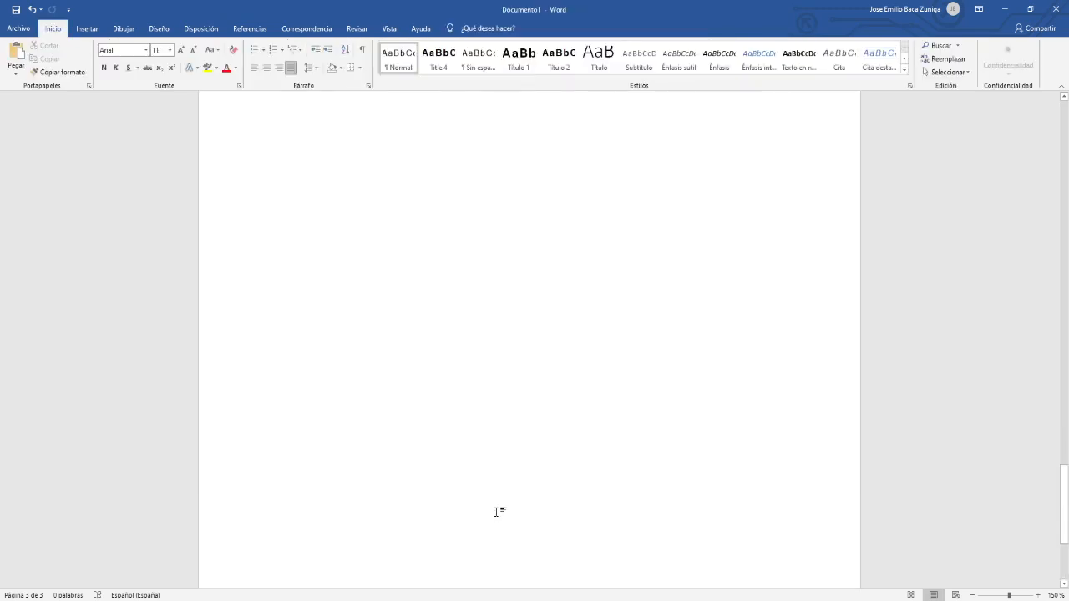
scroll(497, 511, down, 1)
double_click(432, 546)
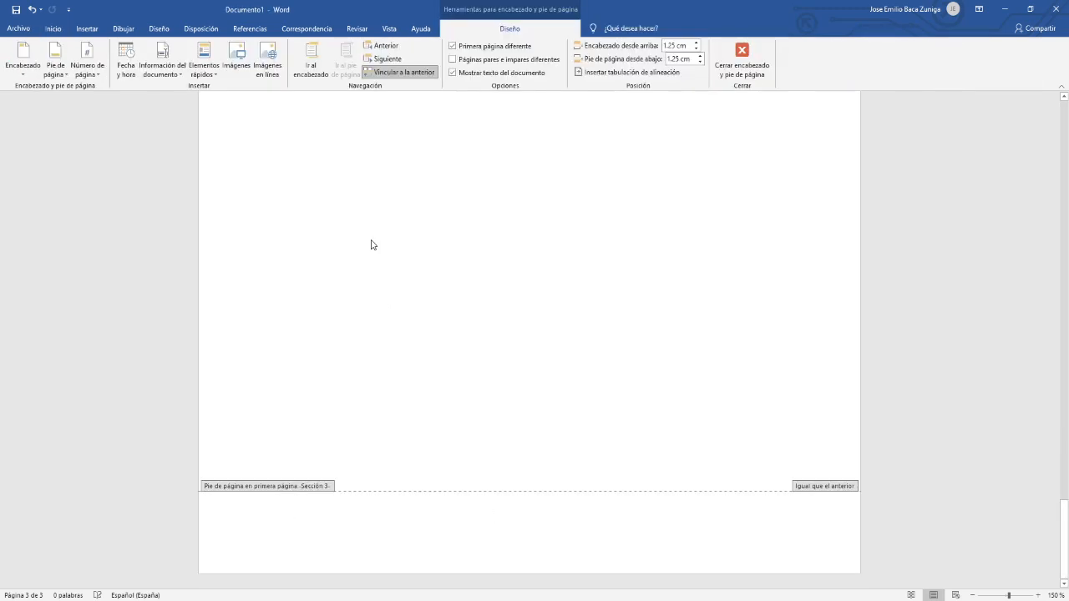
click(384, 72)
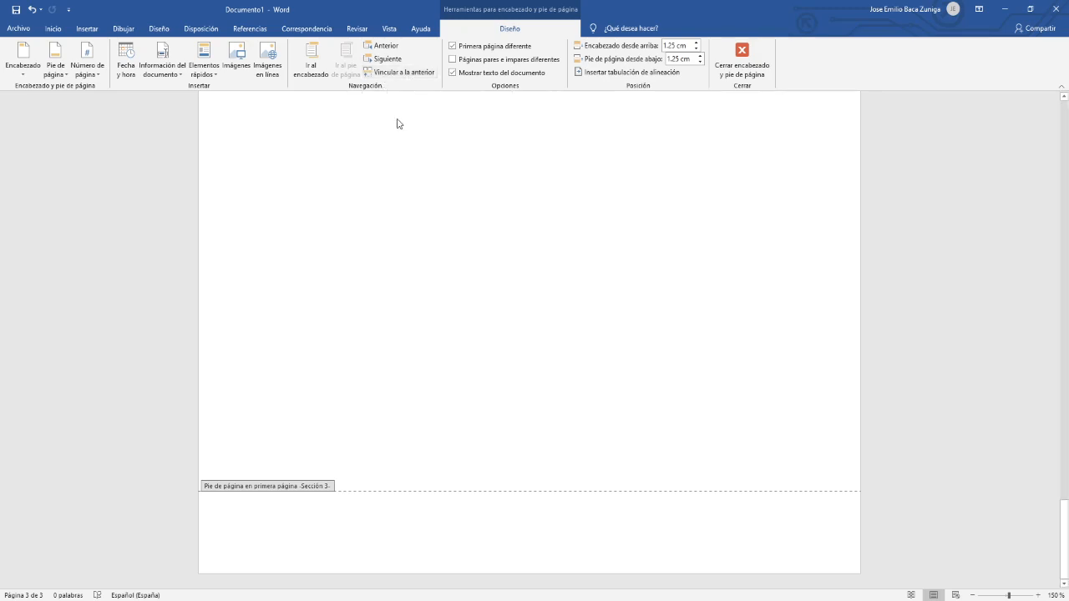
Review all the pages, checking the link status of section 3's first-page header and footer.
scroll(464, 284, up, 5)
scroll(463, 287, up, 10)
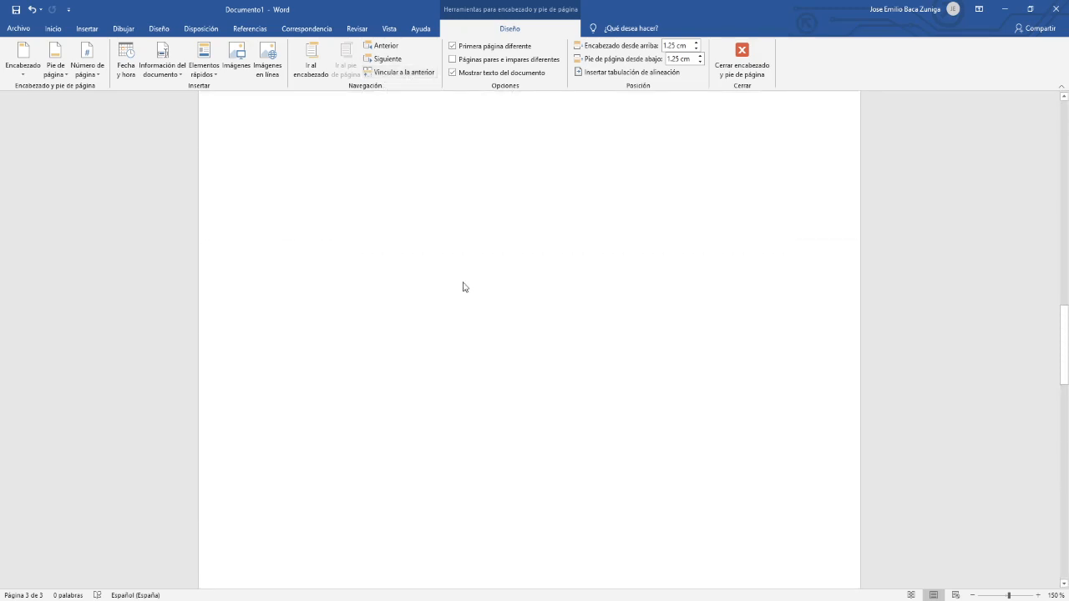
double_click(377, 232)
scroll(377, 230, up, 3)
scroll(377, 232, up, 6)
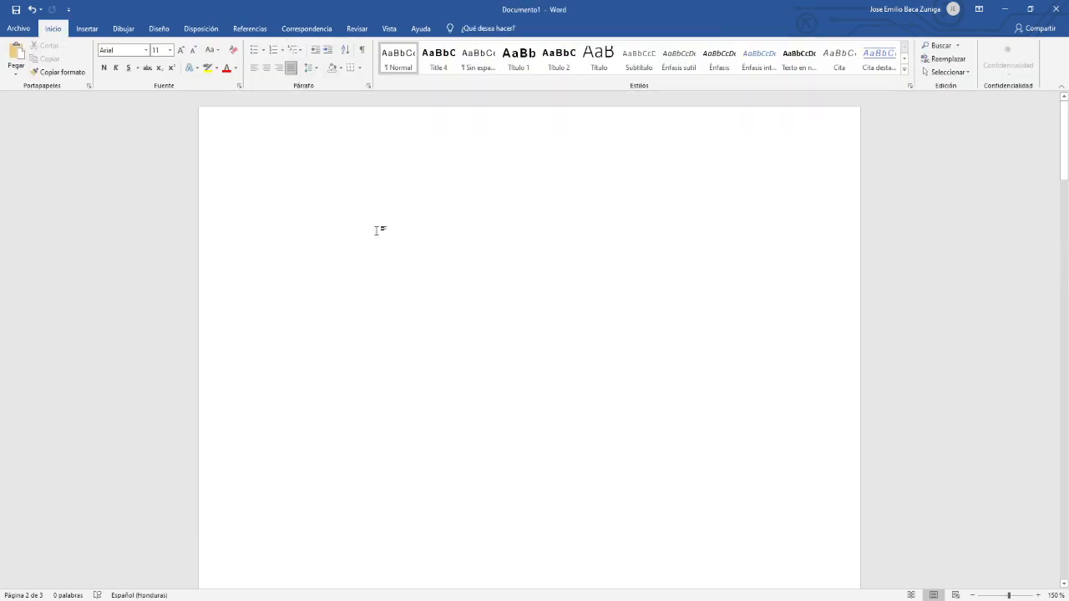
scroll(376, 230, down, 3)
scroll(376, 231, down, 15)
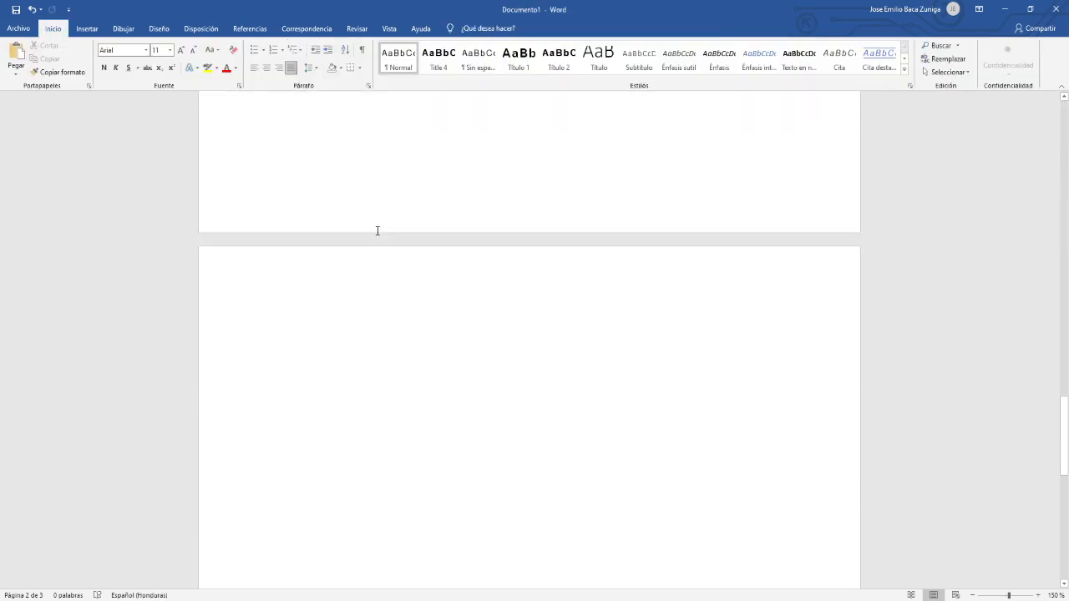
scroll(376, 232, up, 2)
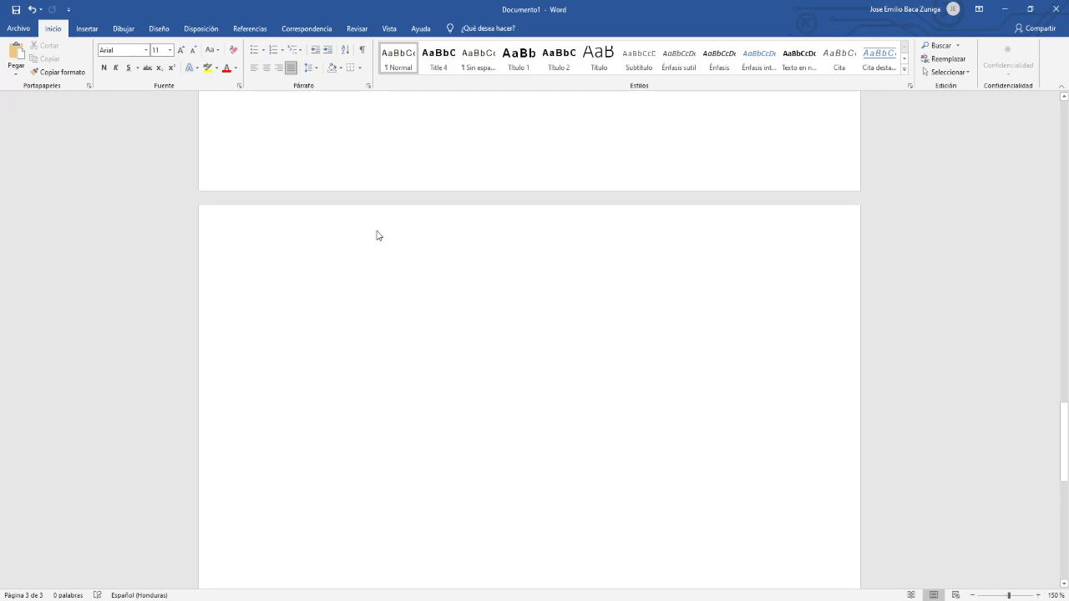
double_click(314, 232)
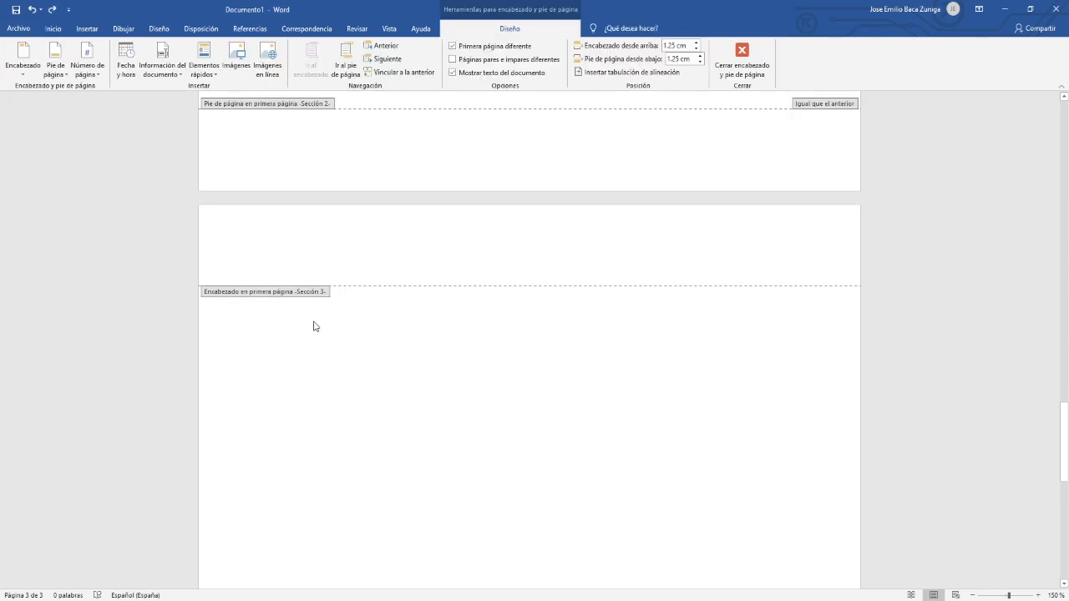
scroll(331, 326, down, 4)
scroll(465, 473, down, 4)
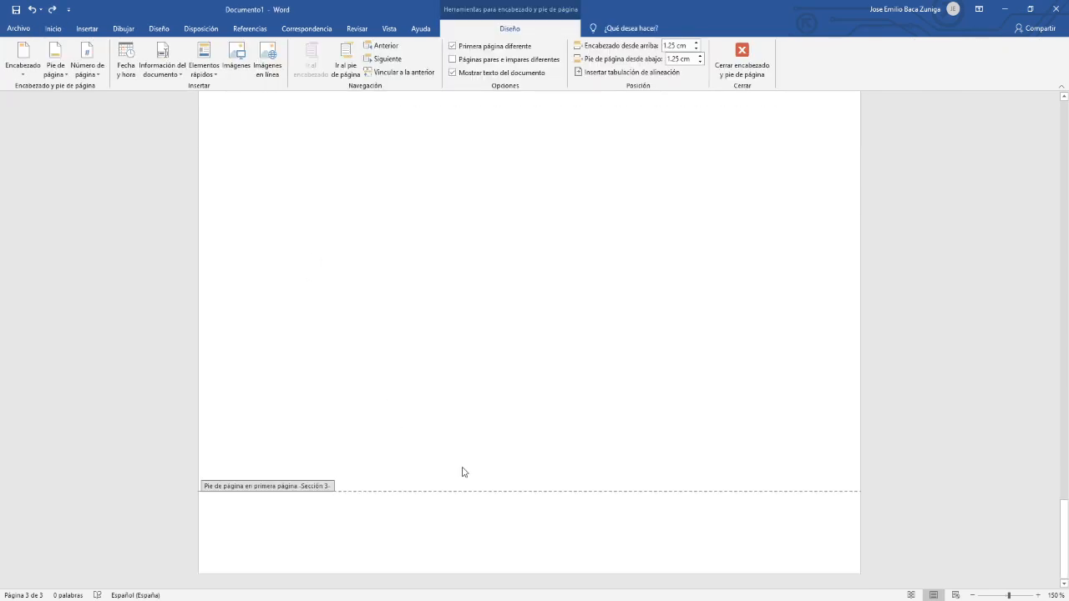
Insert the Pestaña 2 page number at the end of the page (Final de página) in section 3's first-page footer.
click(616, 535)
click(87, 69)
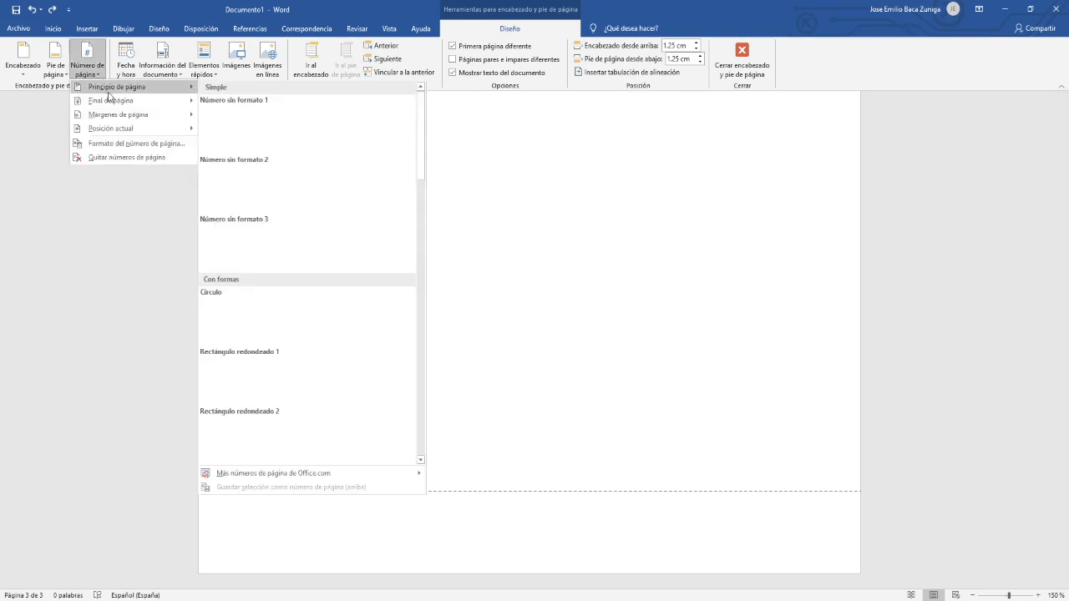
mouse_move(134, 101)
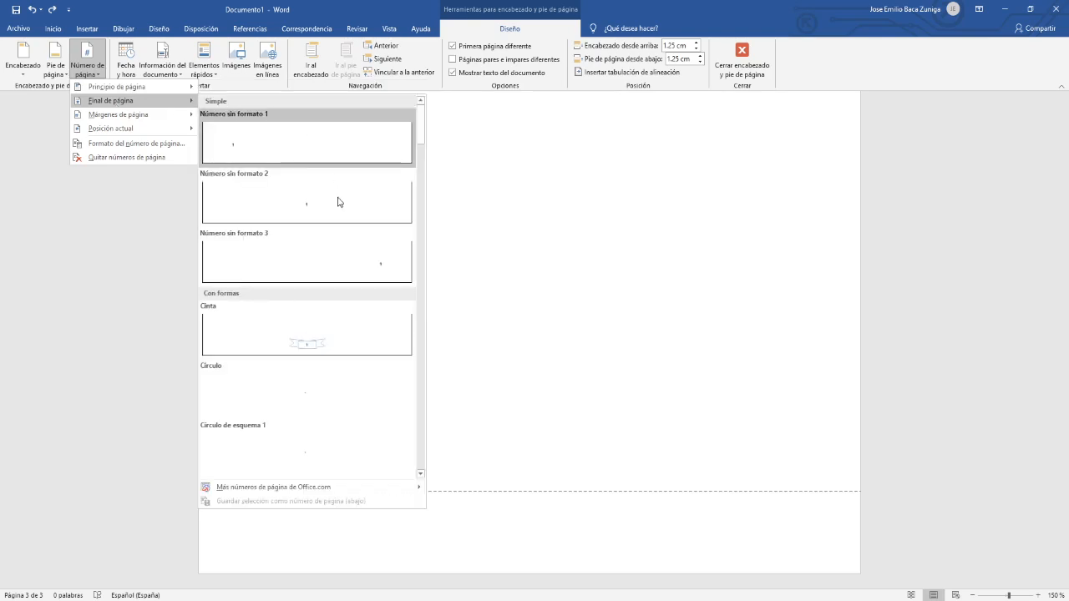
scroll(348, 264, down, 3)
scroll(347, 264, down, 3)
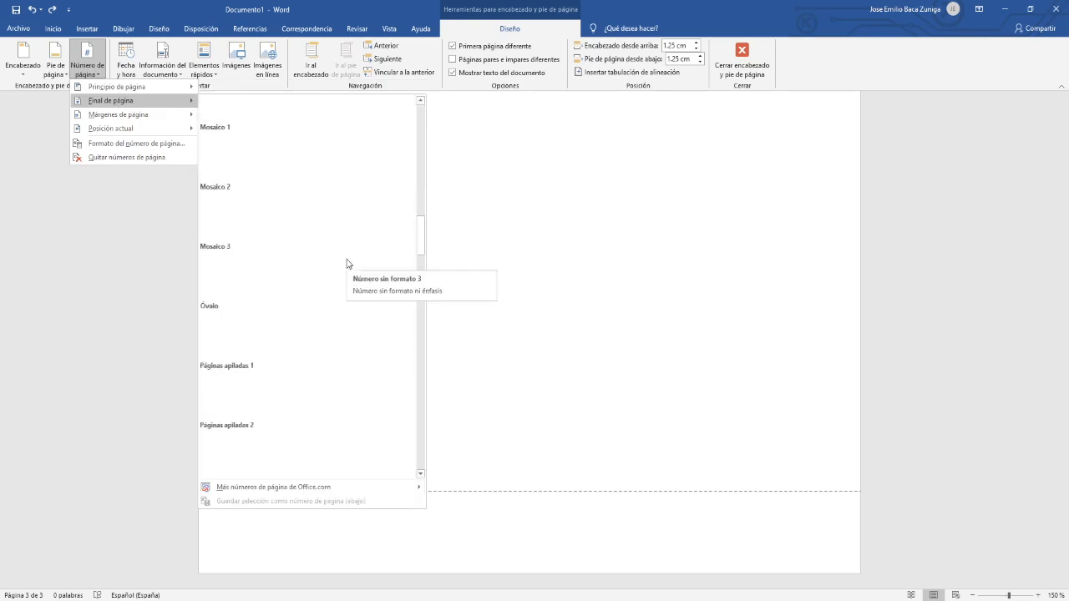
scroll(348, 264, down, 3)
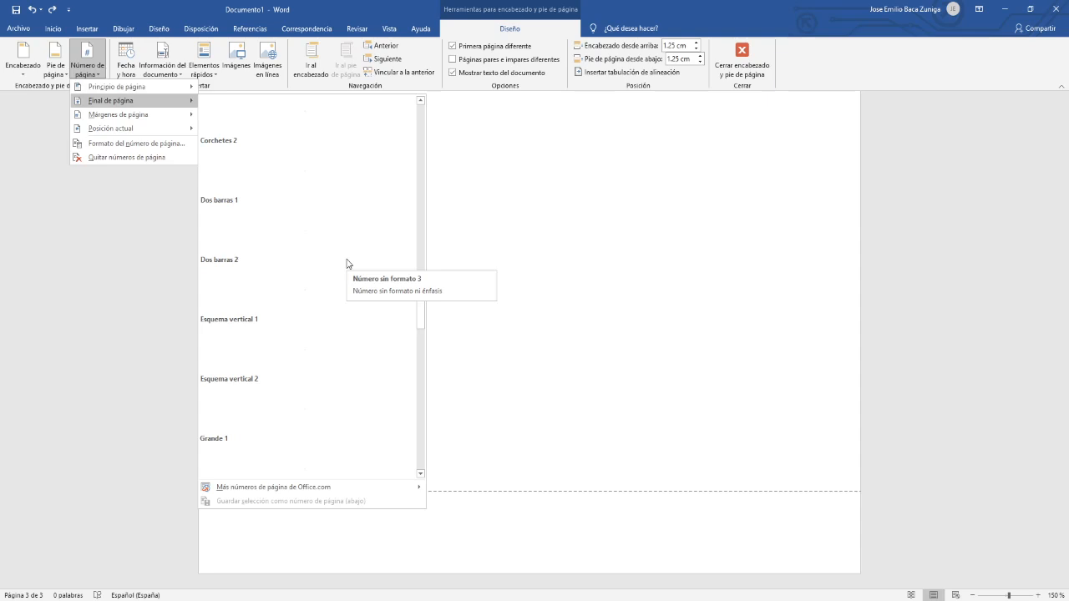
scroll(347, 264, down, 3)
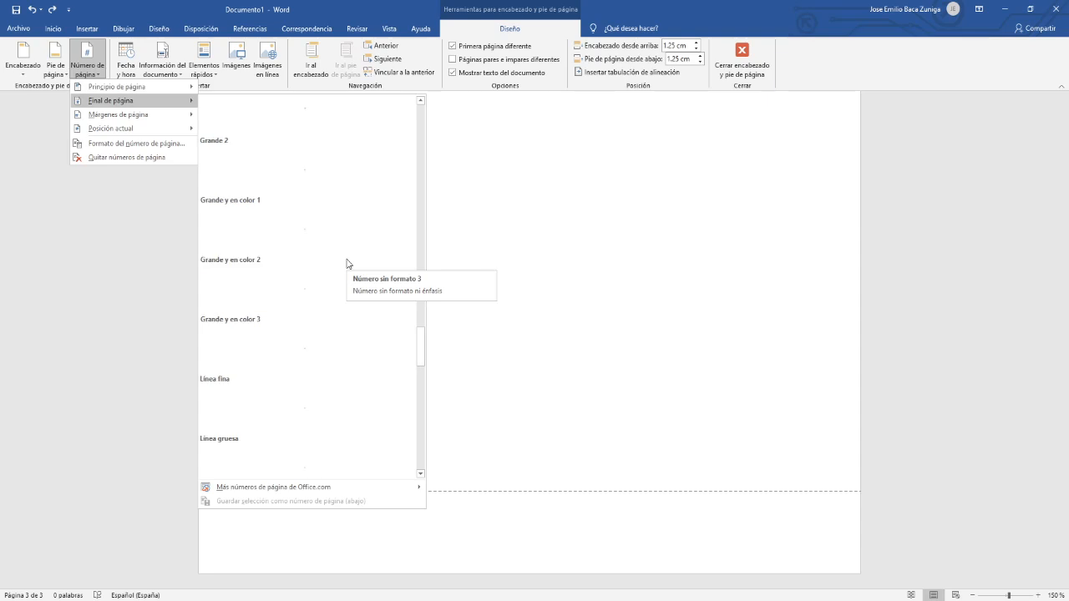
scroll(347, 263, down, 3)
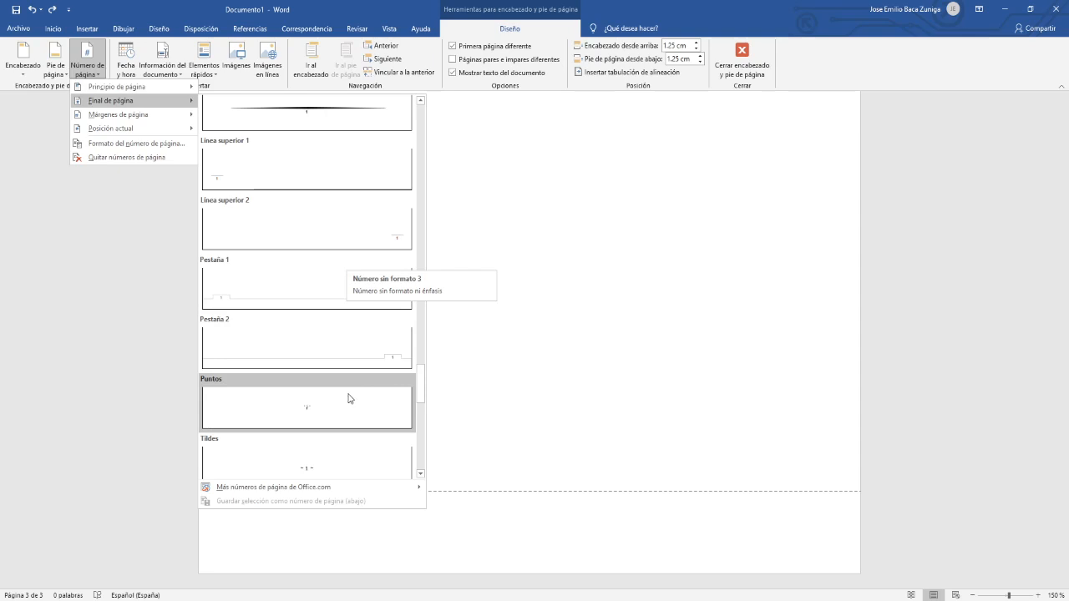
click(365, 361)
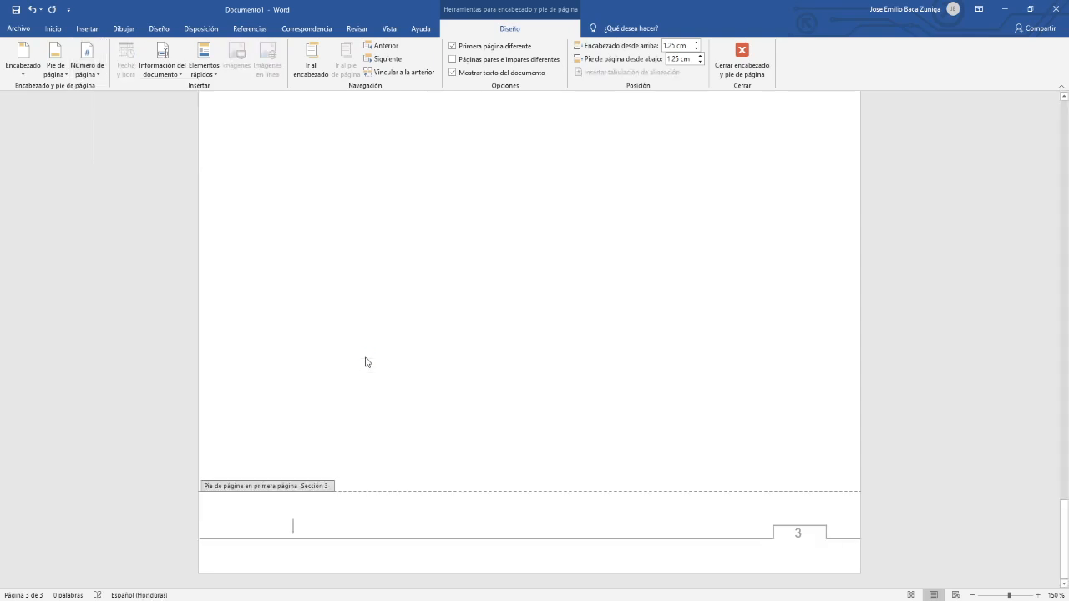
Check the preceding pages and set section 3's page numbering to start at 1 (Iniciar en).
scroll(520, 492, up, 10)
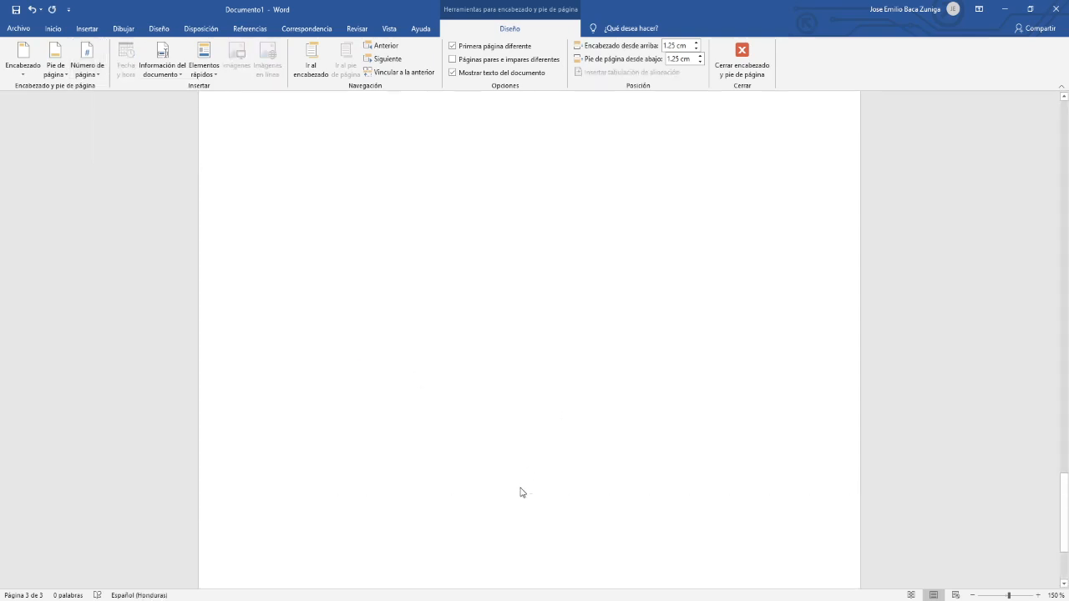
scroll(520, 492, up, 15)
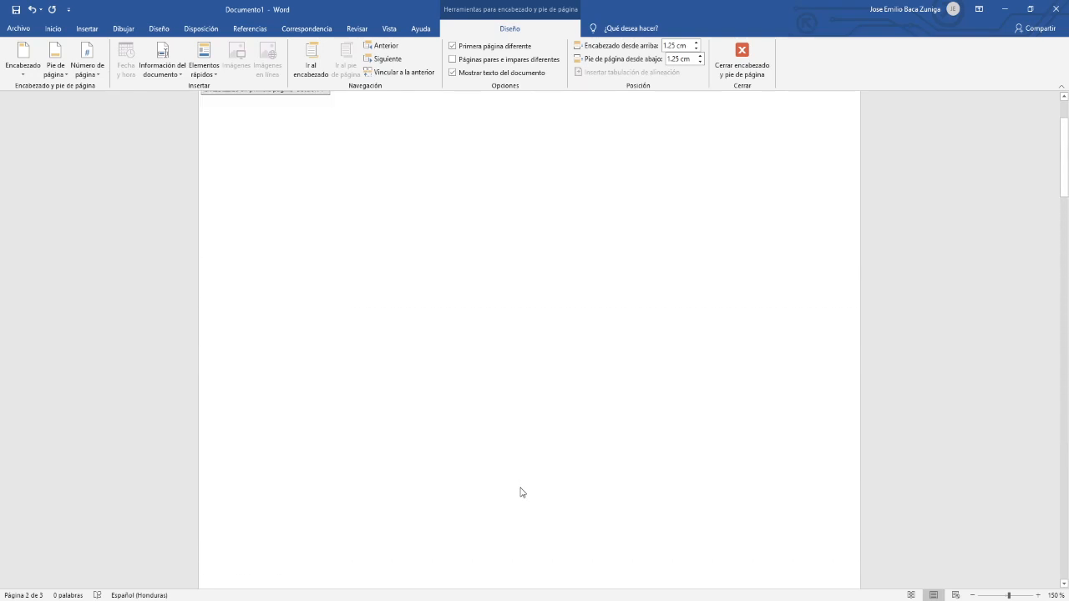
scroll(519, 492, down, 10)
scroll(519, 492, down, 15)
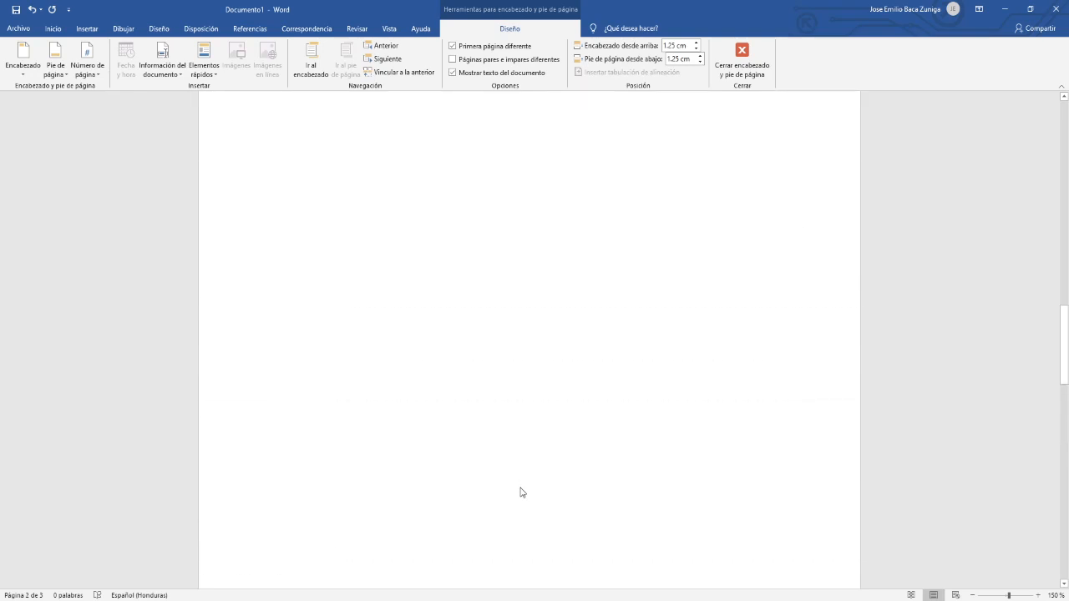
scroll(520, 492, down, 2)
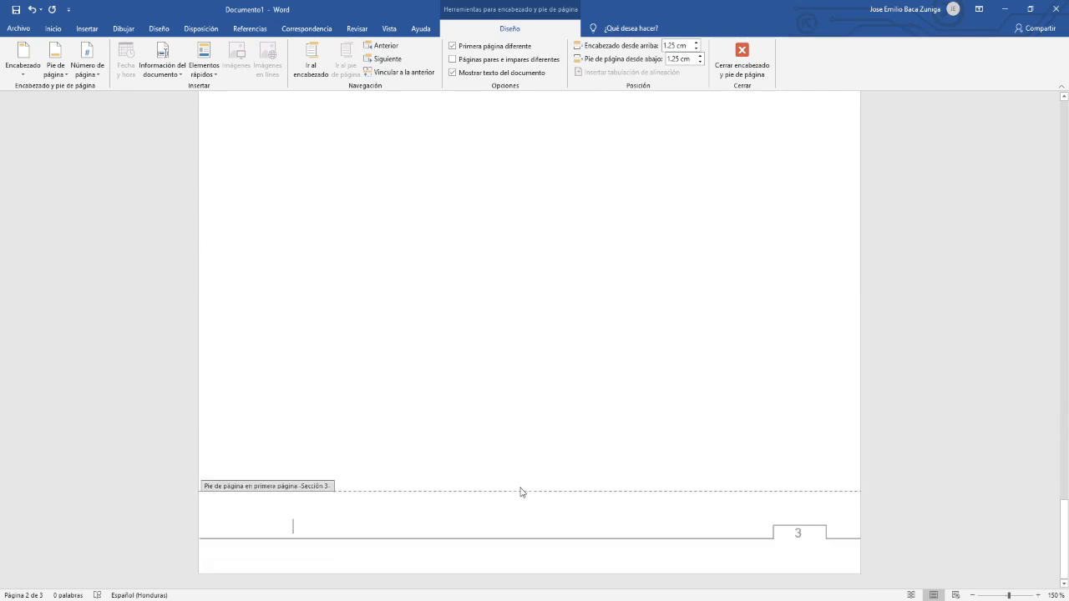
click(681, 518)
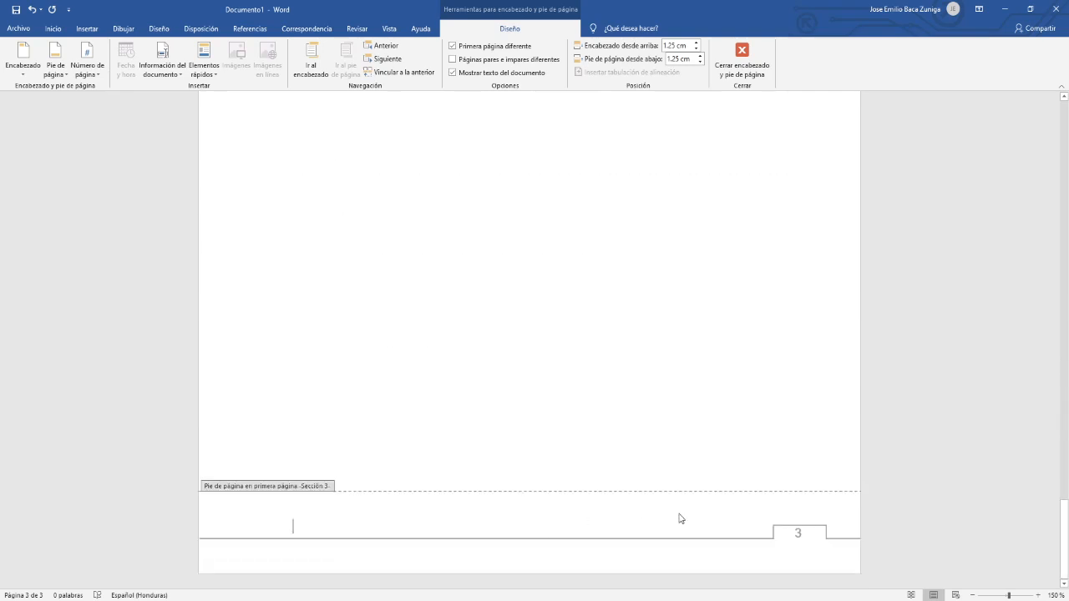
click(796, 533)
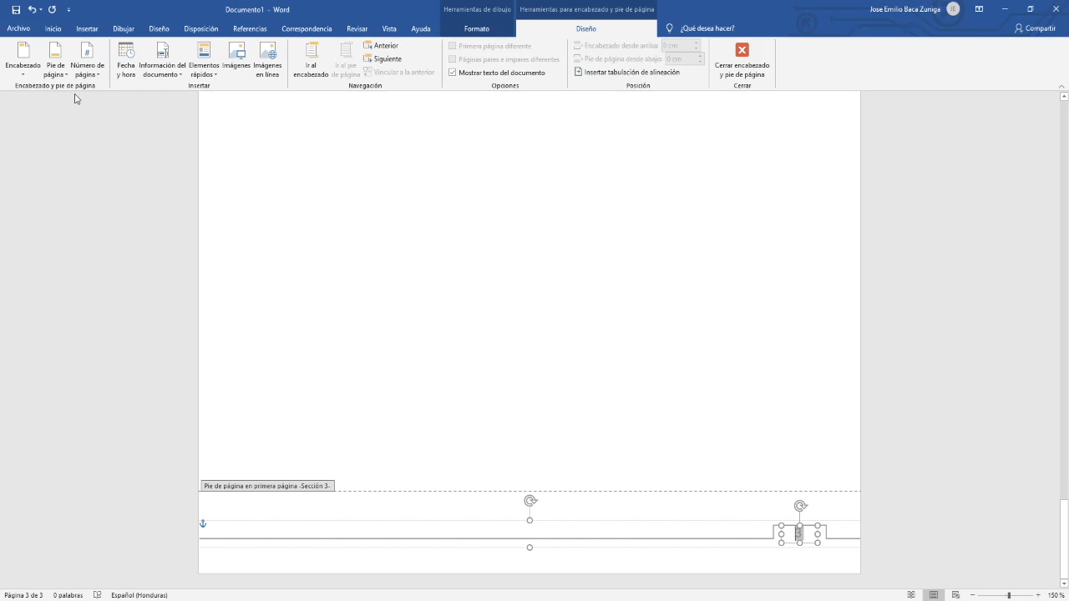
click(96, 81)
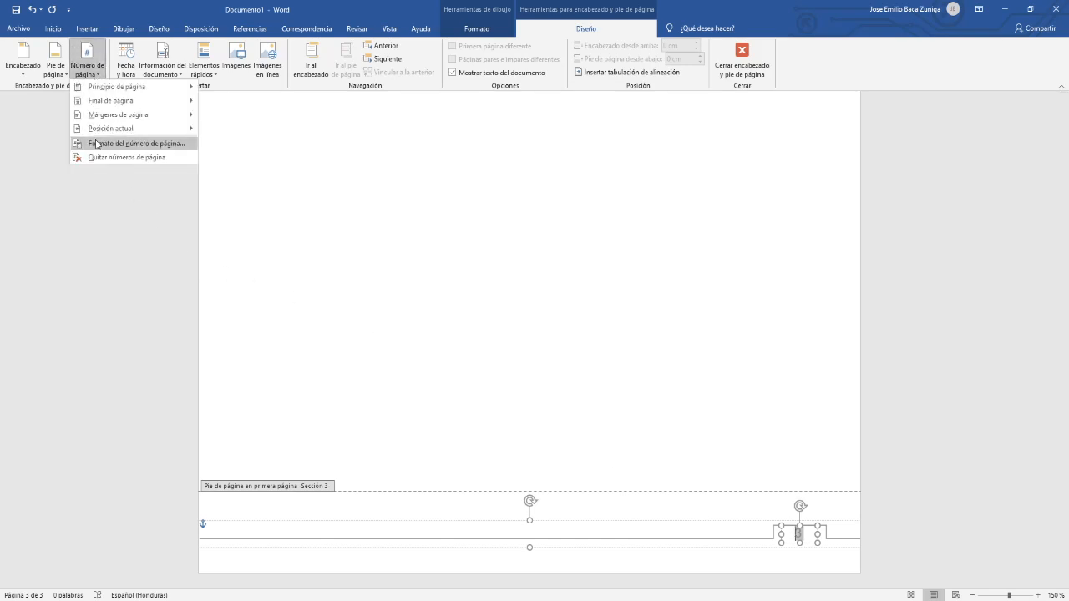
click(98, 144)
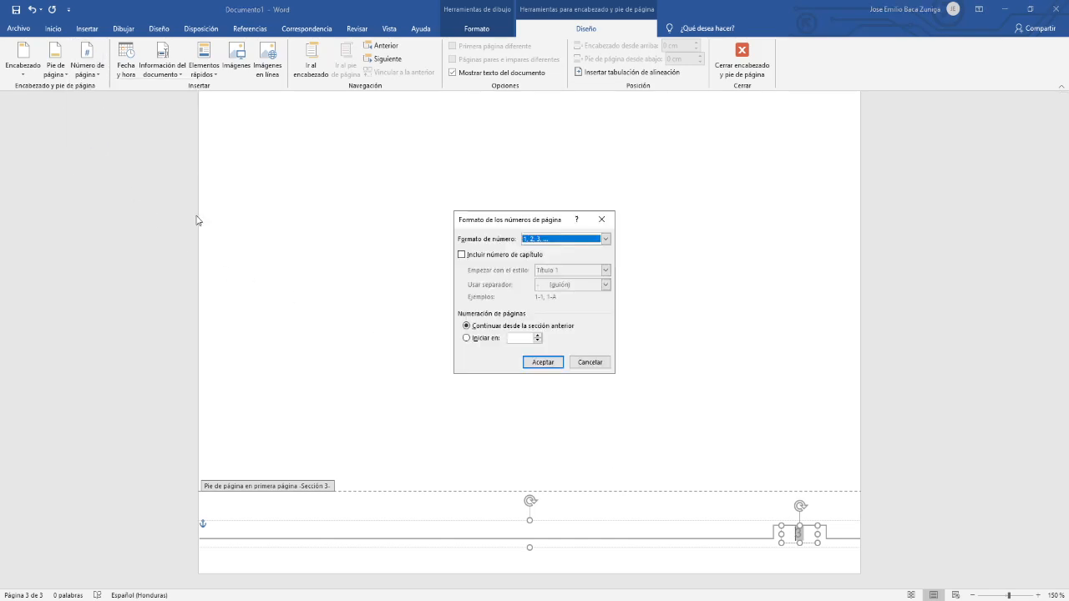
click(471, 337)
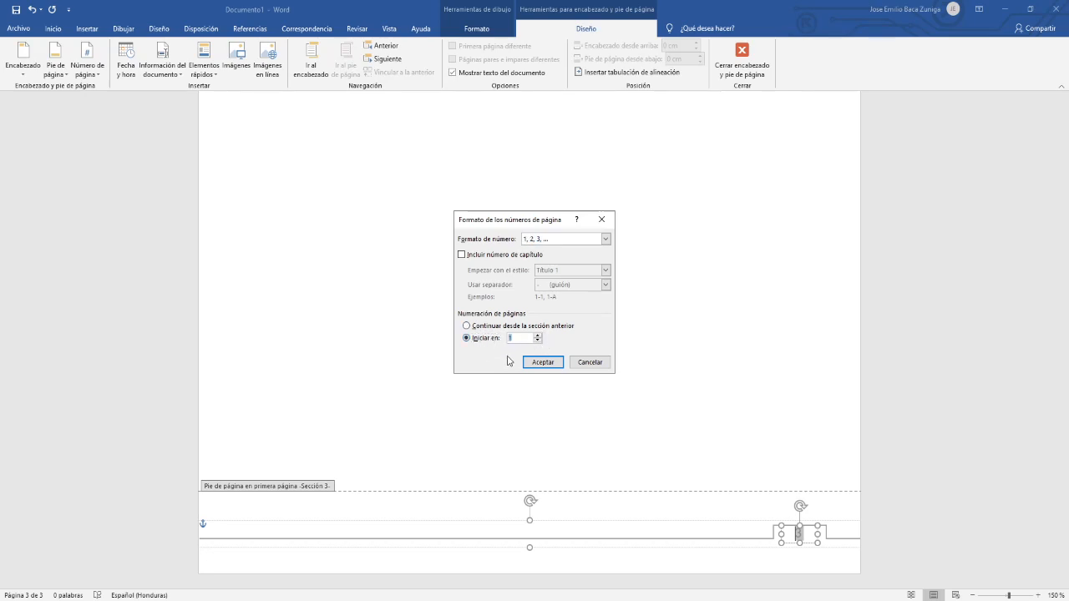
click(542, 363)
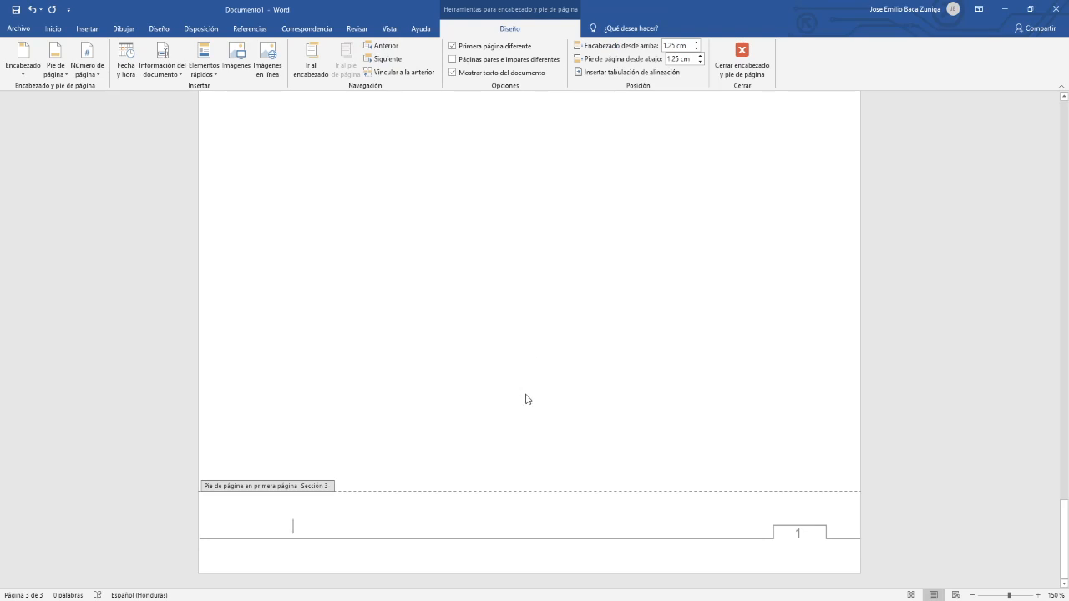
Copy the whole content of section 3's first-page footer and add a new blank page after that page.
click(425, 514)
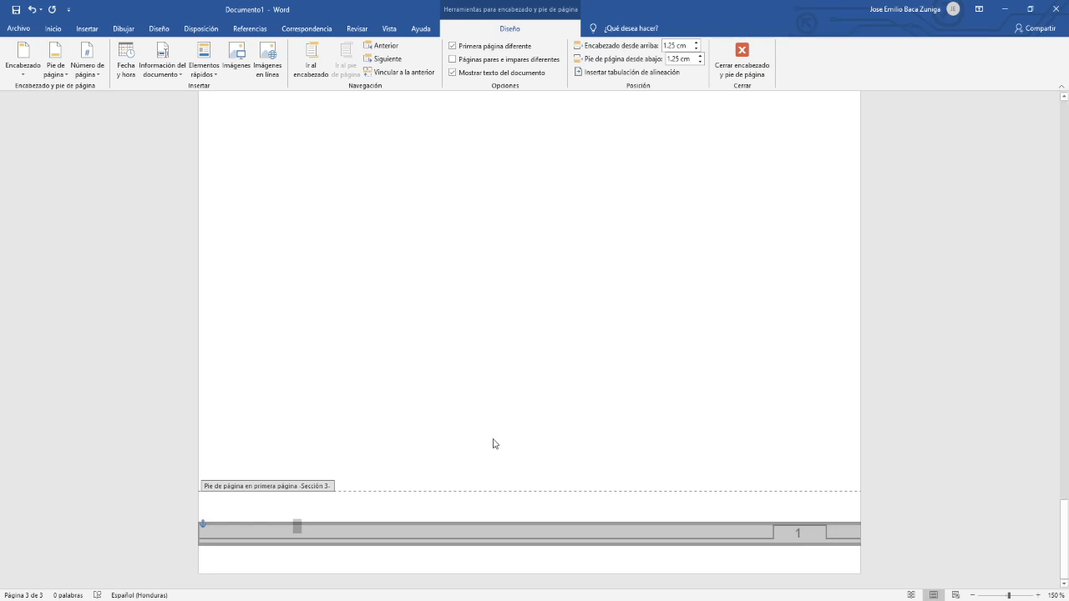
double_click(457, 395)
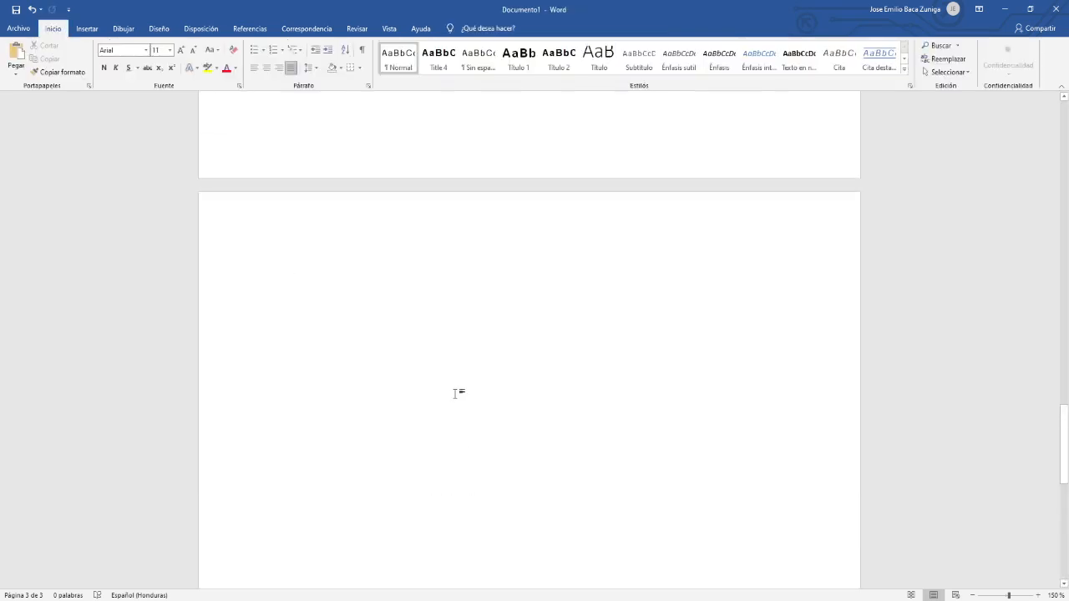
scroll(456, 394, up, 3)
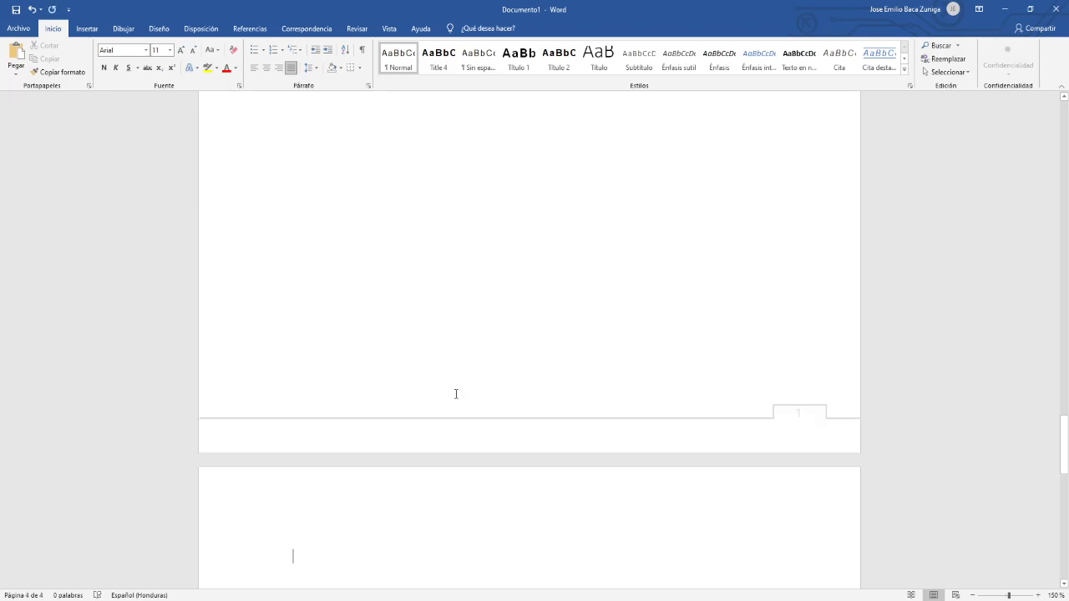
Unlink section 3's regular footer and header on the new page from the previous section.
scroll(456, 394, down, 8)
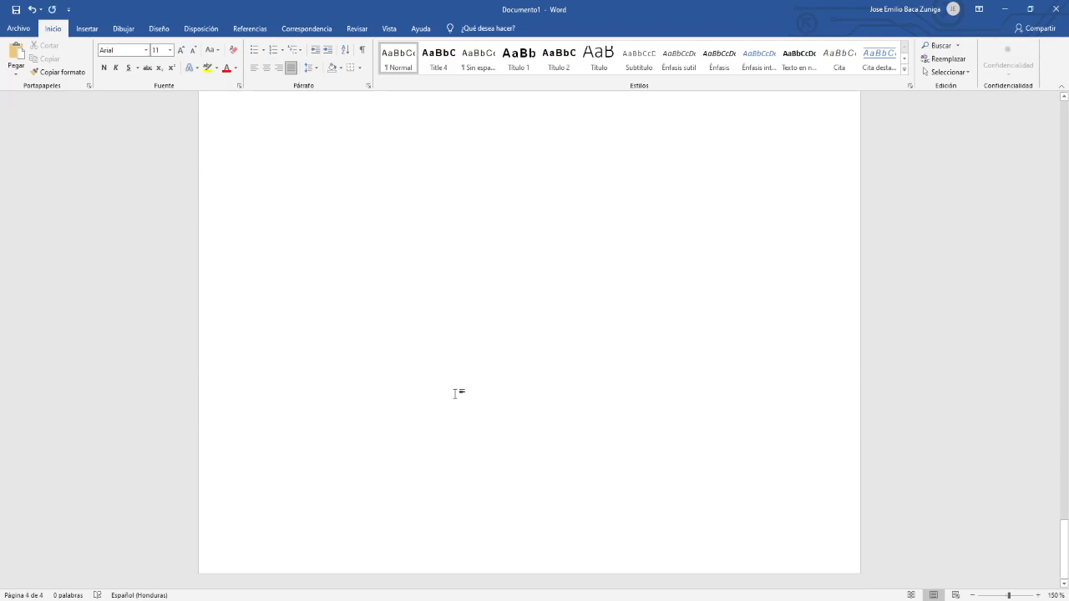
double_click(614, 525)
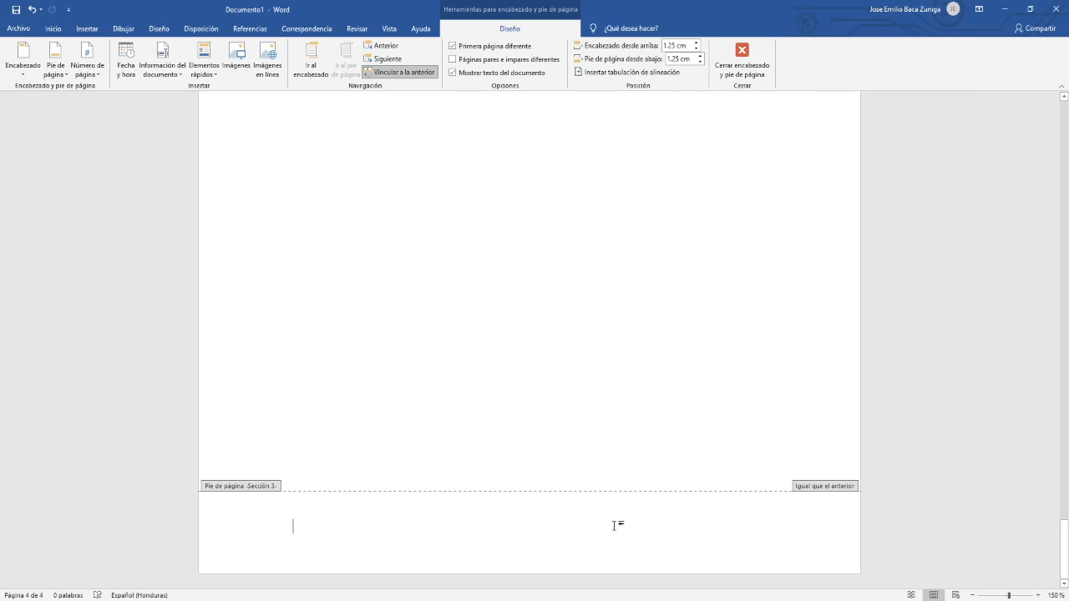
scroll(507, 437, up, 5)
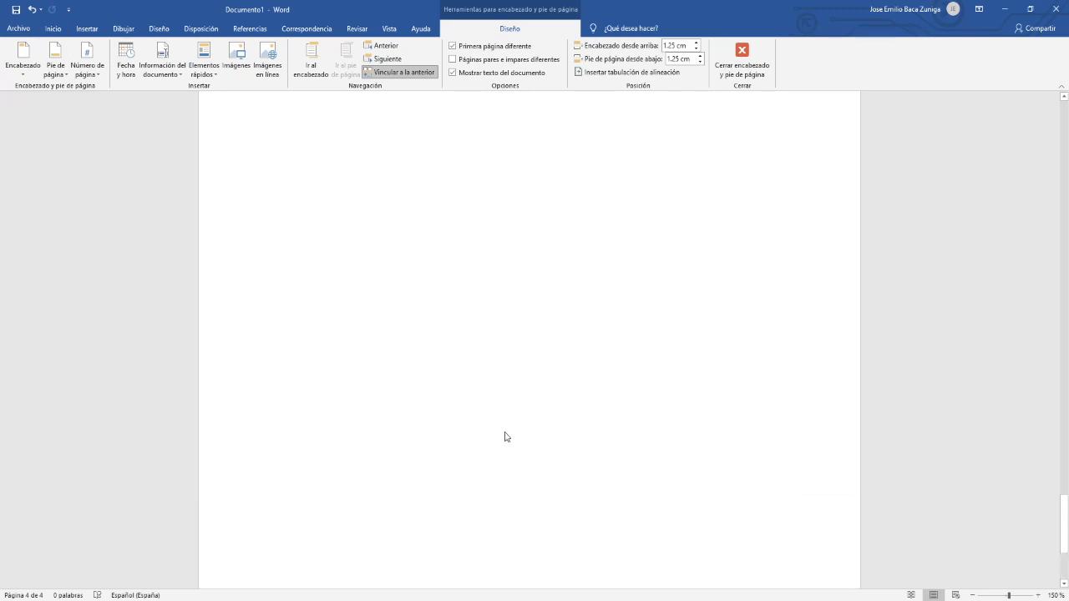
scroll(507, 436, down, 4)
click(407, 75)
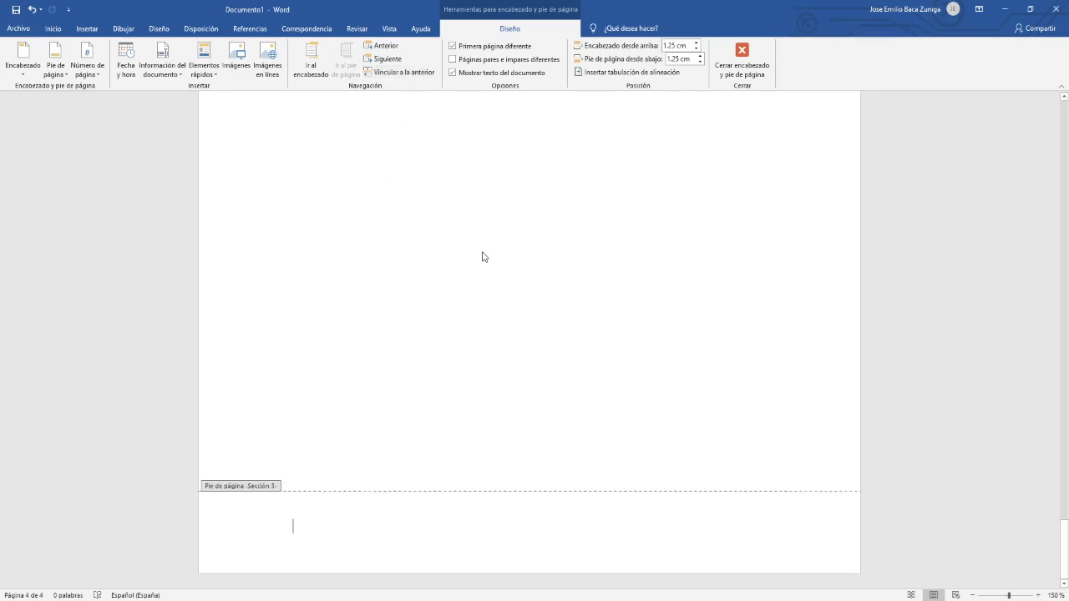
scroll(481, 255, up, 8)
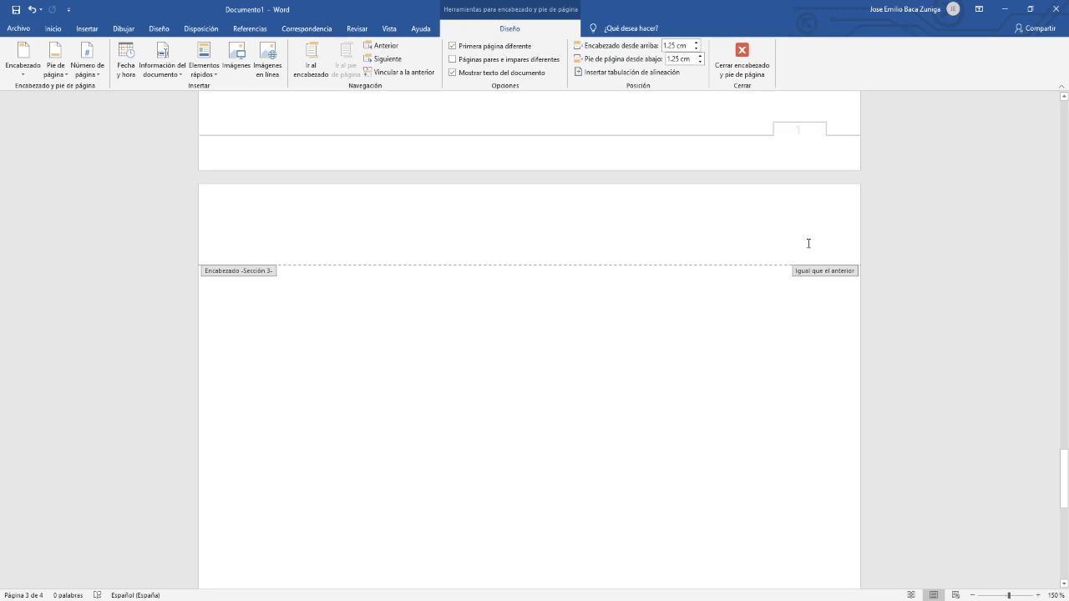
click(386, 72)
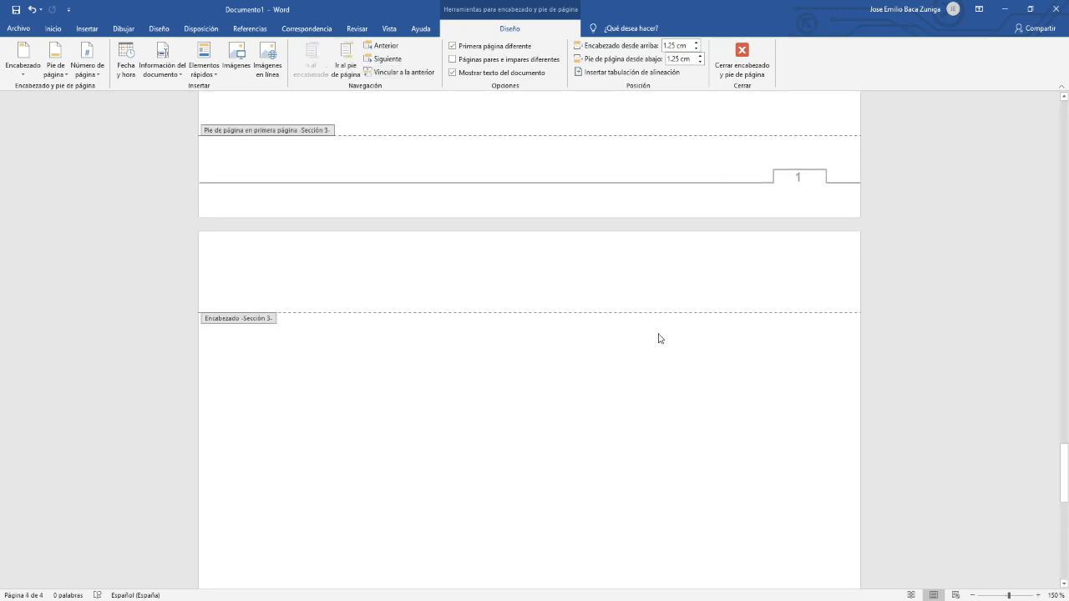
Paste the copied page-number design into section 3's regular footer on the new page.
scroll(659, 338, down, 10)
click(753, 520)
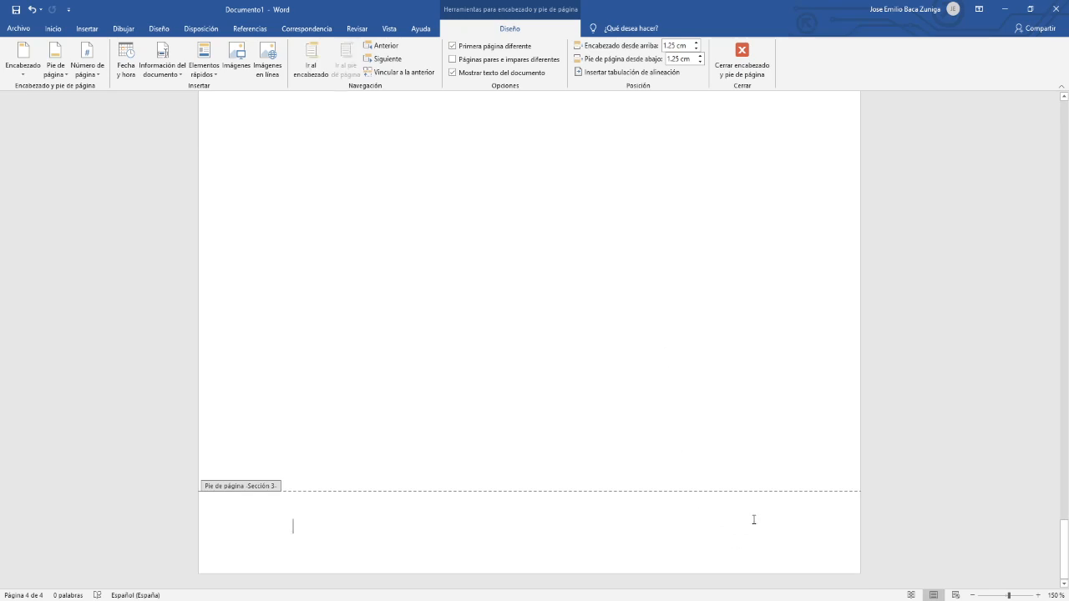
key(ctrl+z)
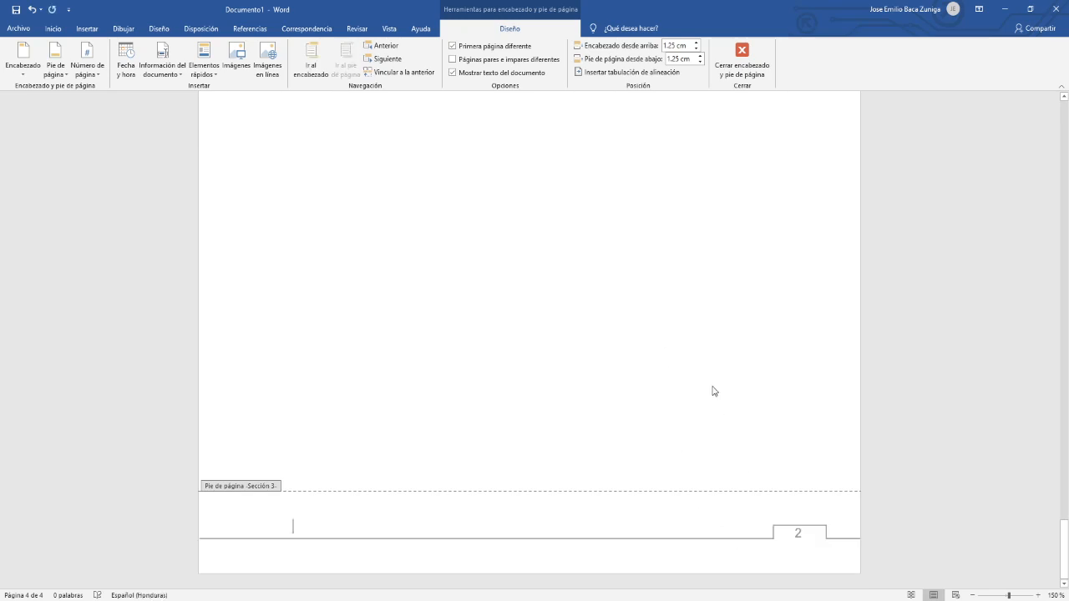
Return to the document body and add three more pages with page breaks, checking the footer numbering on each.
double_click(714, 388)
key(Return)
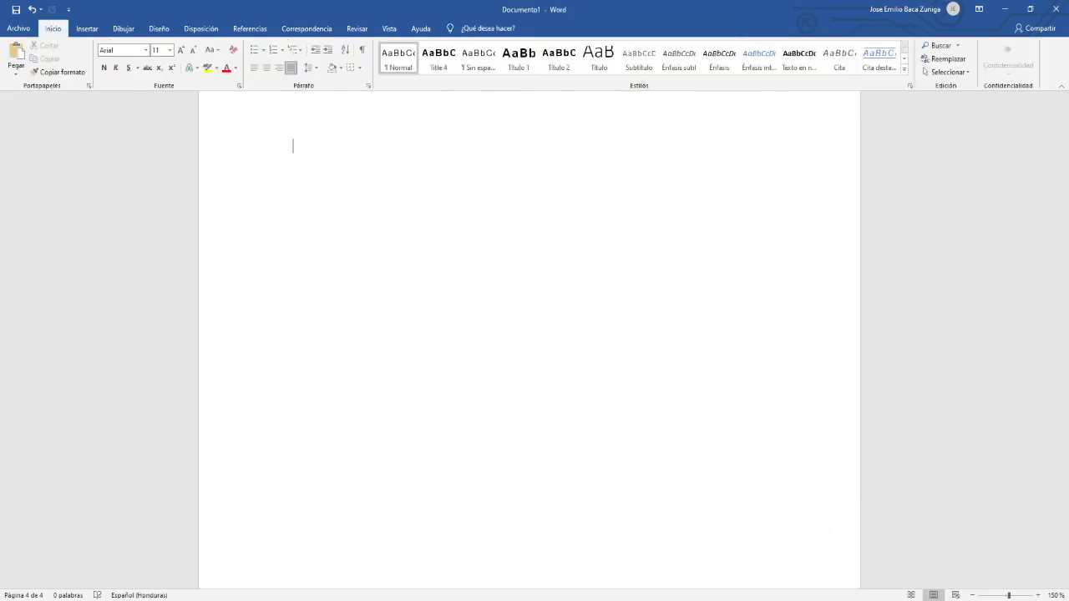
scroll(714, 391, down, 3)
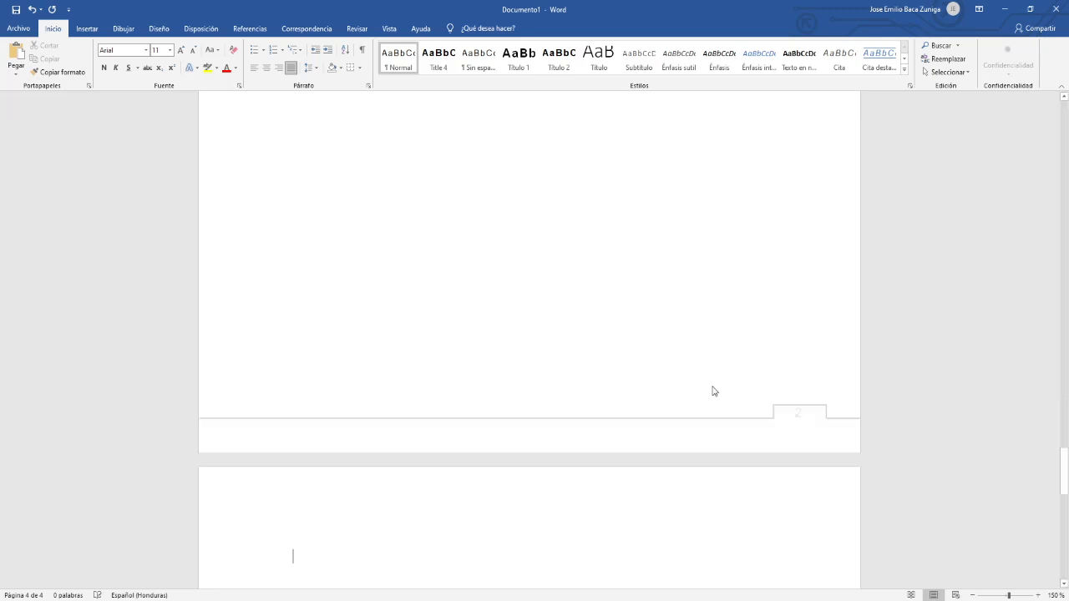
scroll(714, 391, down, 15)
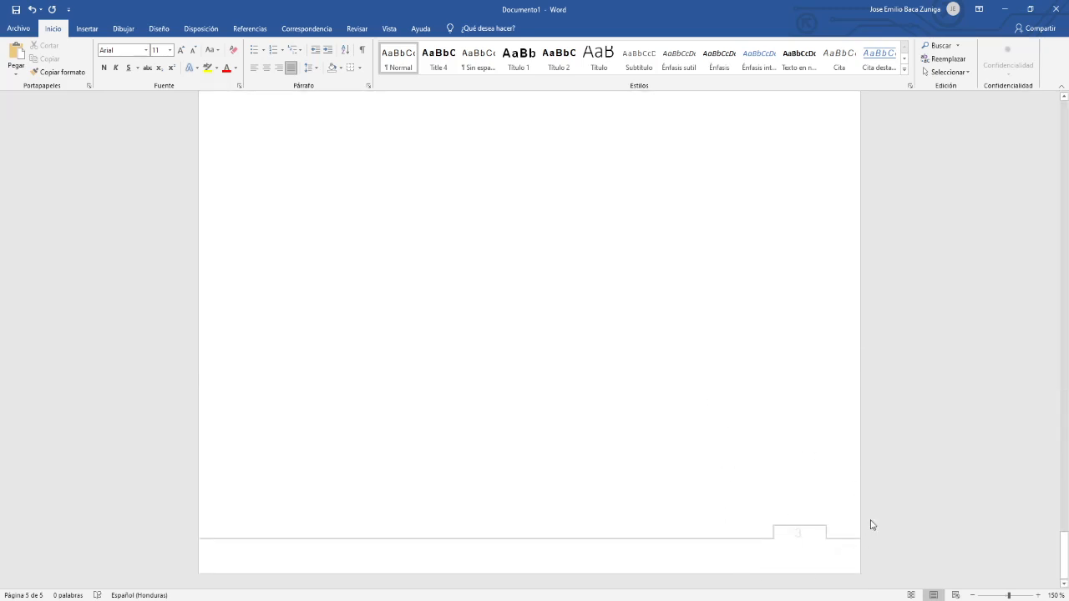
scroll(870, 525, up, 15)
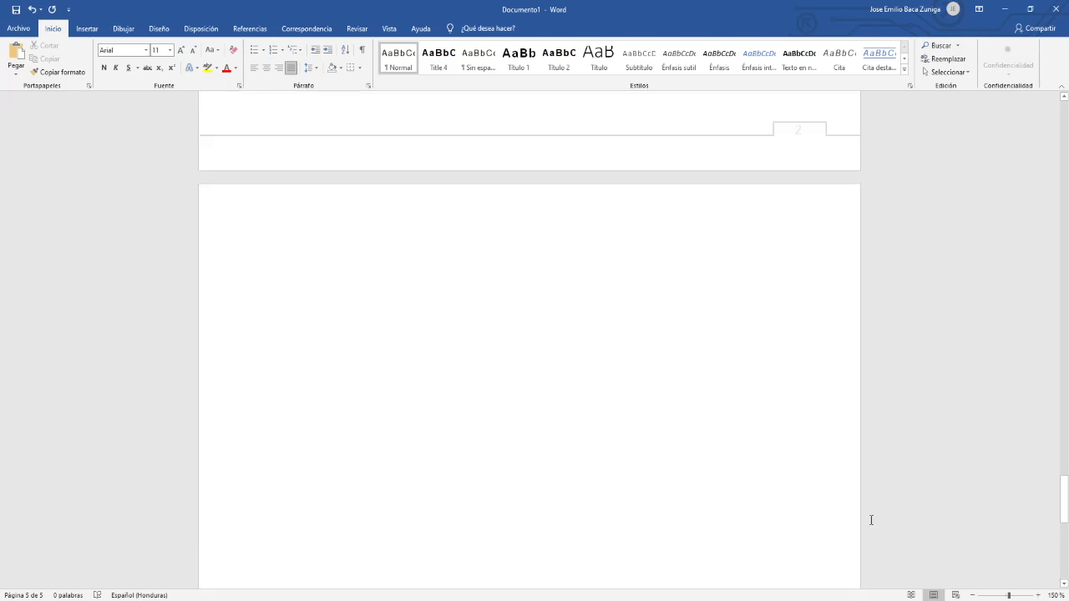
key(ctrl+Return)
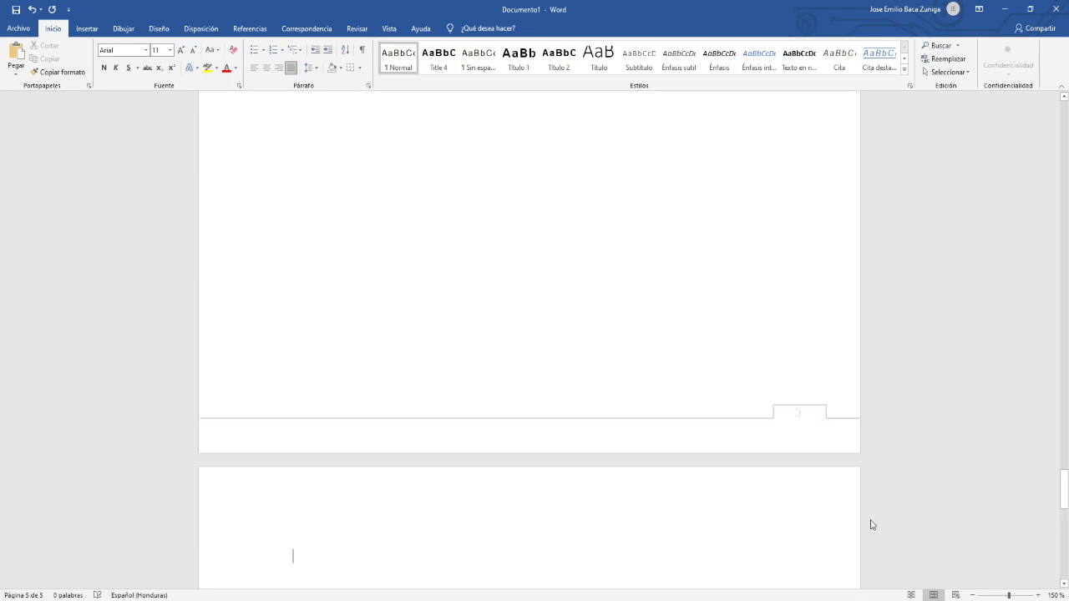
scroll(870, 525, down, 15)
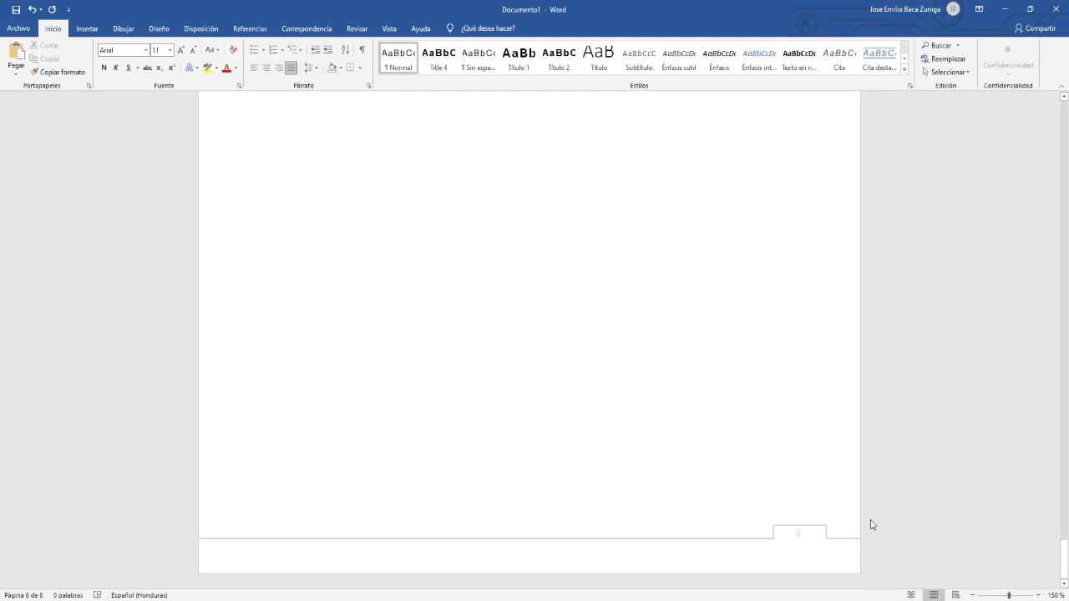
key(ctrl+Return)
scroll(870, 524, down, 5)
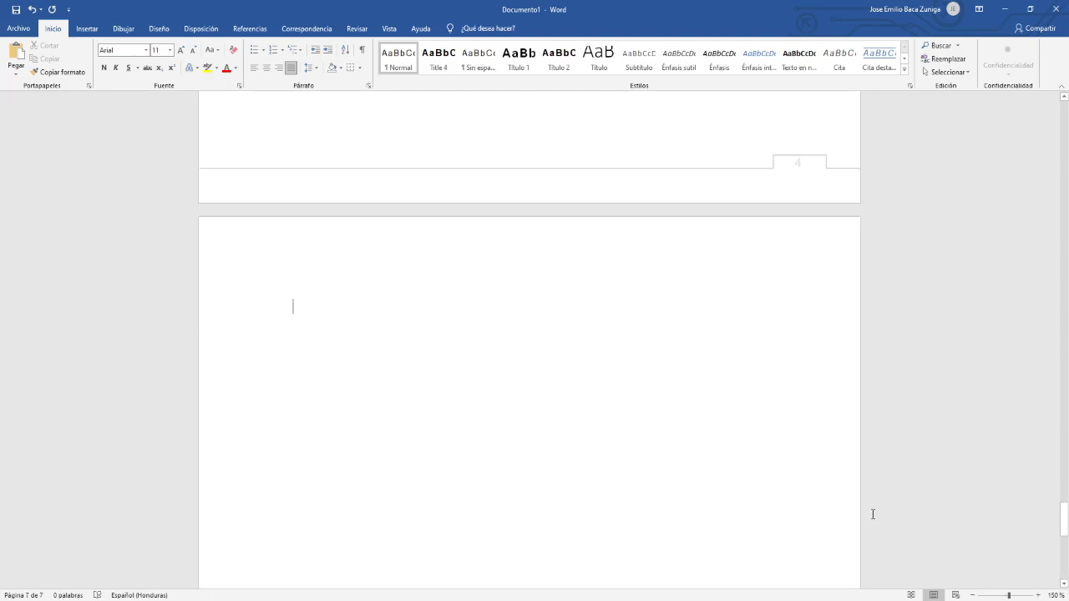
Review the footer numbering from the document's last page back up to its first page.
scroll(874, 510, down, 2)
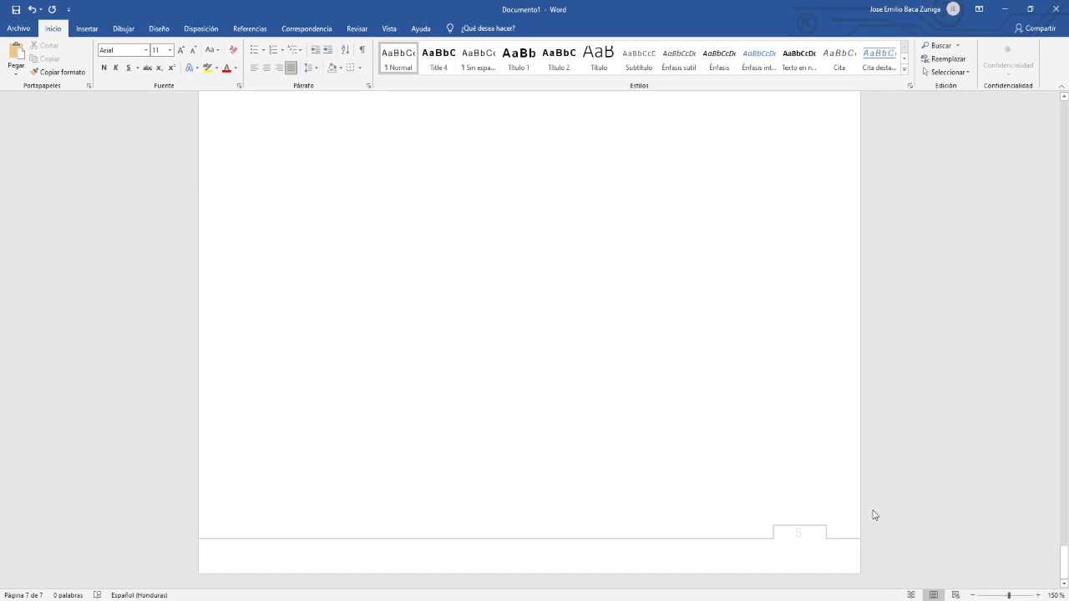
scroll(873, 514, up, 10)
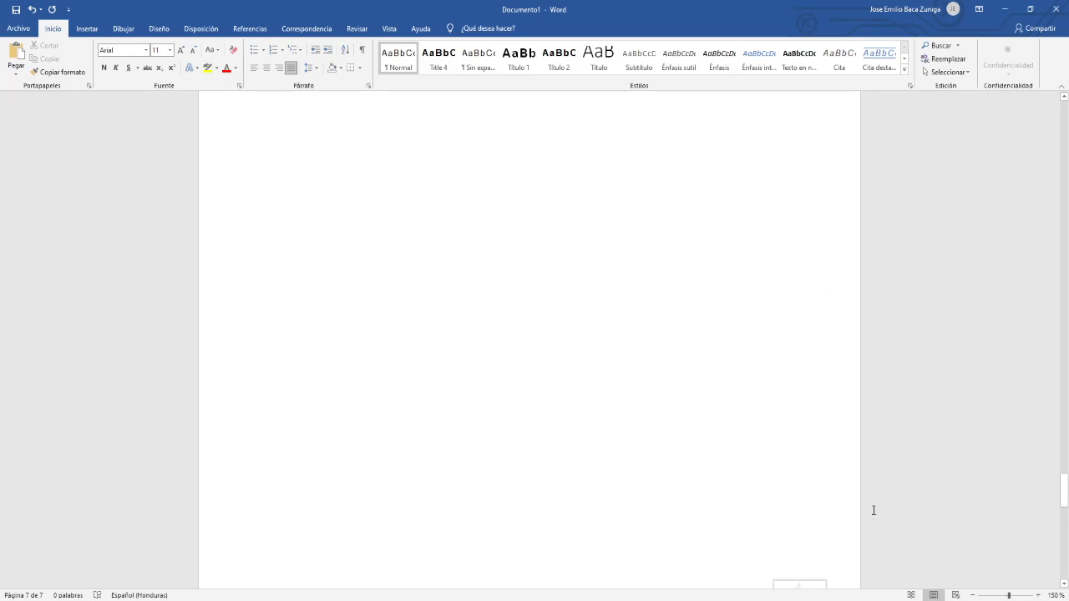
scroll(873, 510, up, 10)
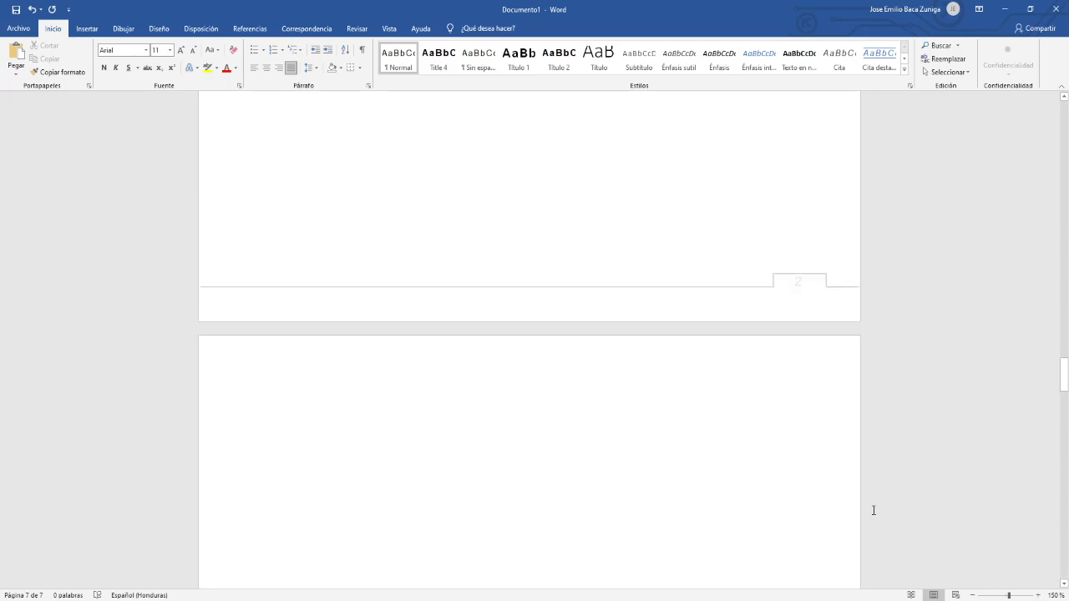
scroll(873, 511, up, 10)
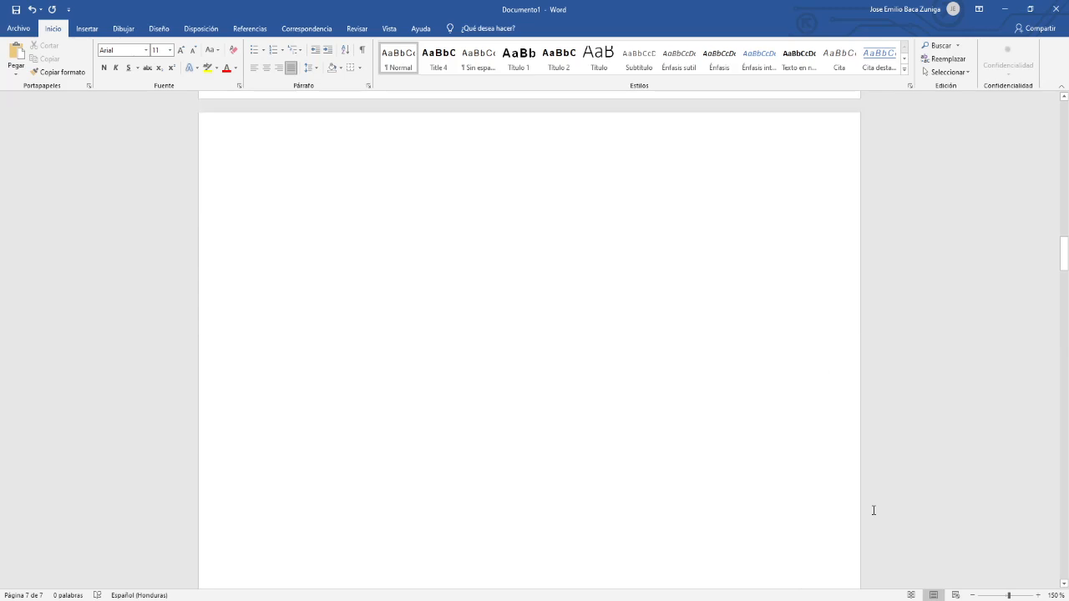
scroll(873, 511, up, 10)
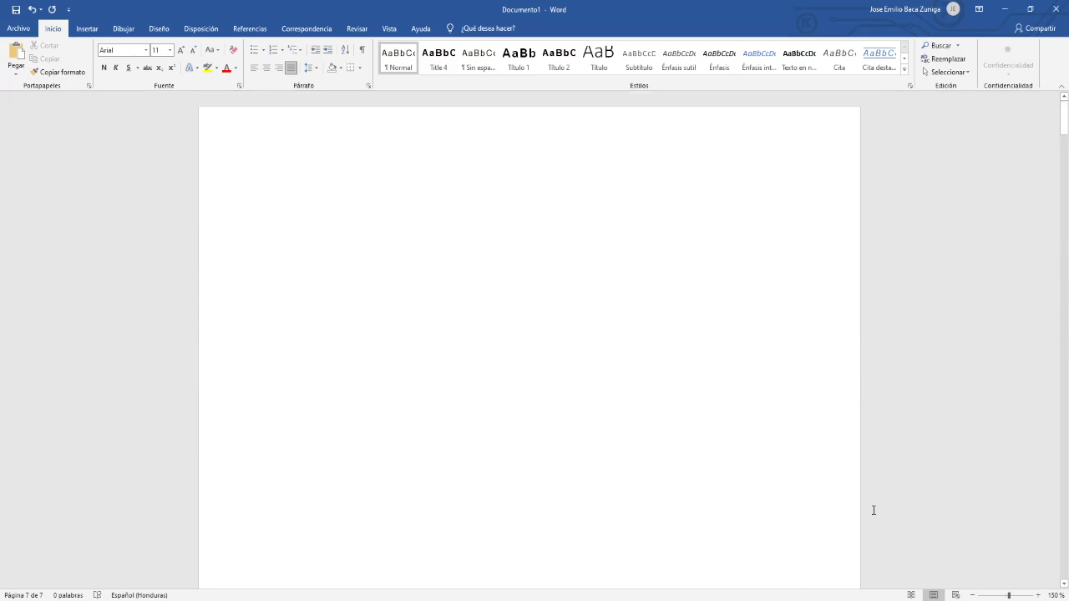
scroll(873, 510, down, 1)
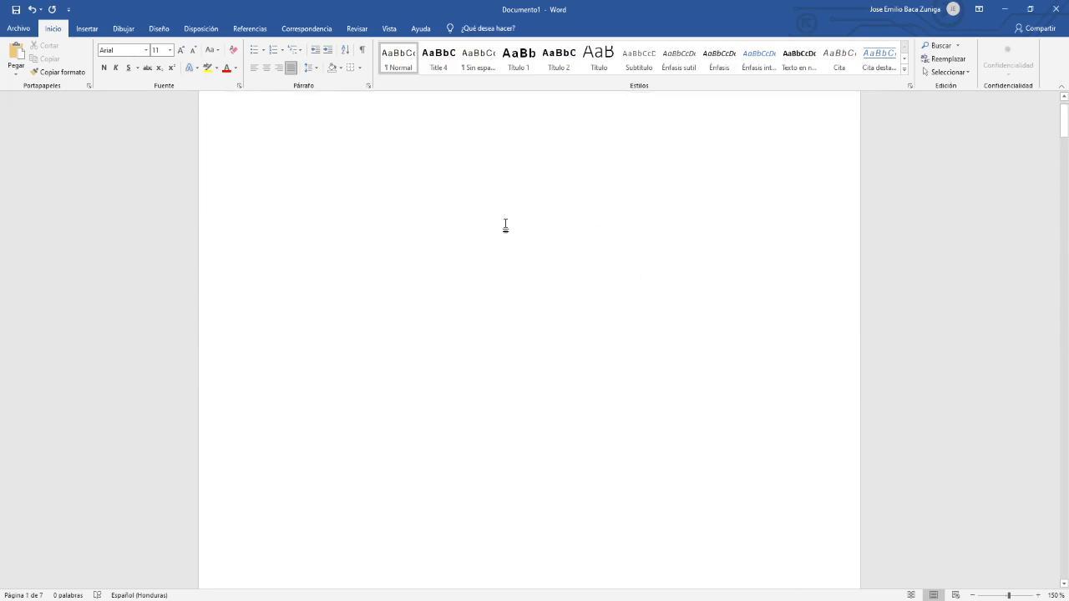
key(ctrl+Return)
text(Cover)
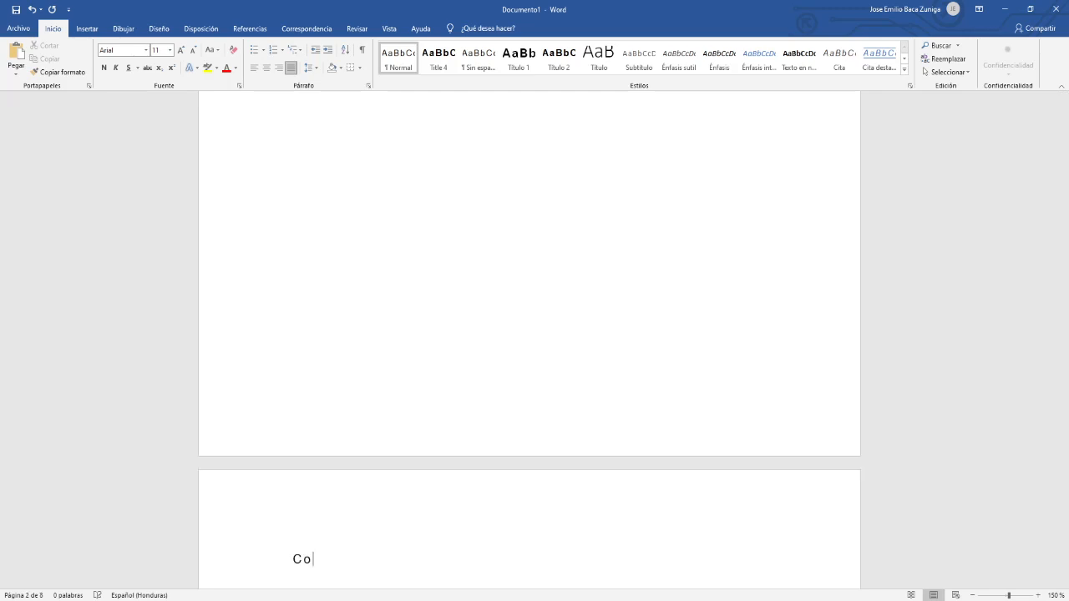
key(ctrl+z)
key(ctrl+z)
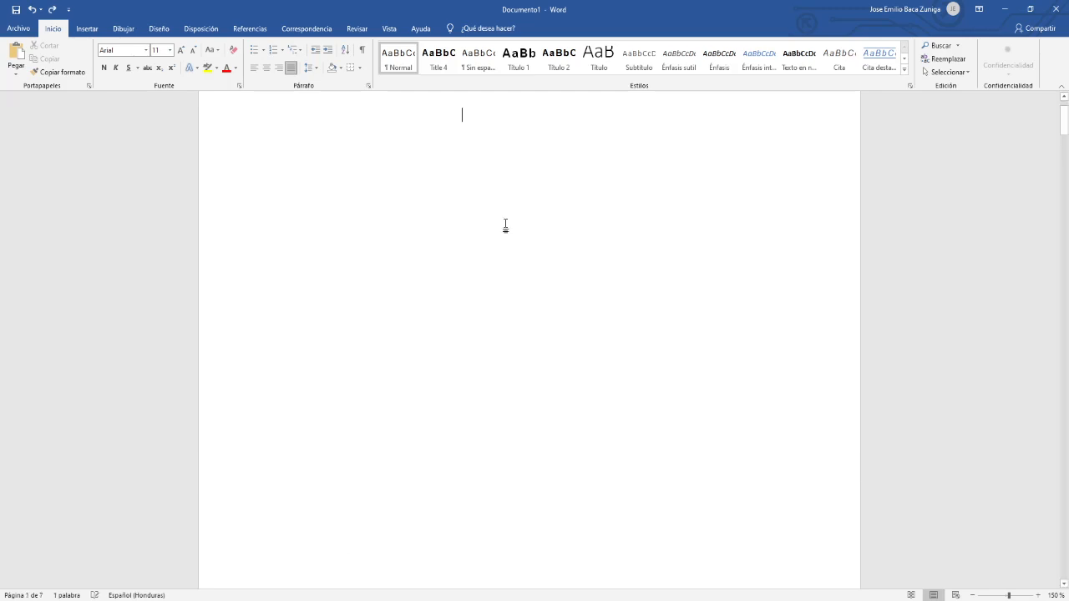
scroll(501, 234, up, 1)
double_click(415, 166)
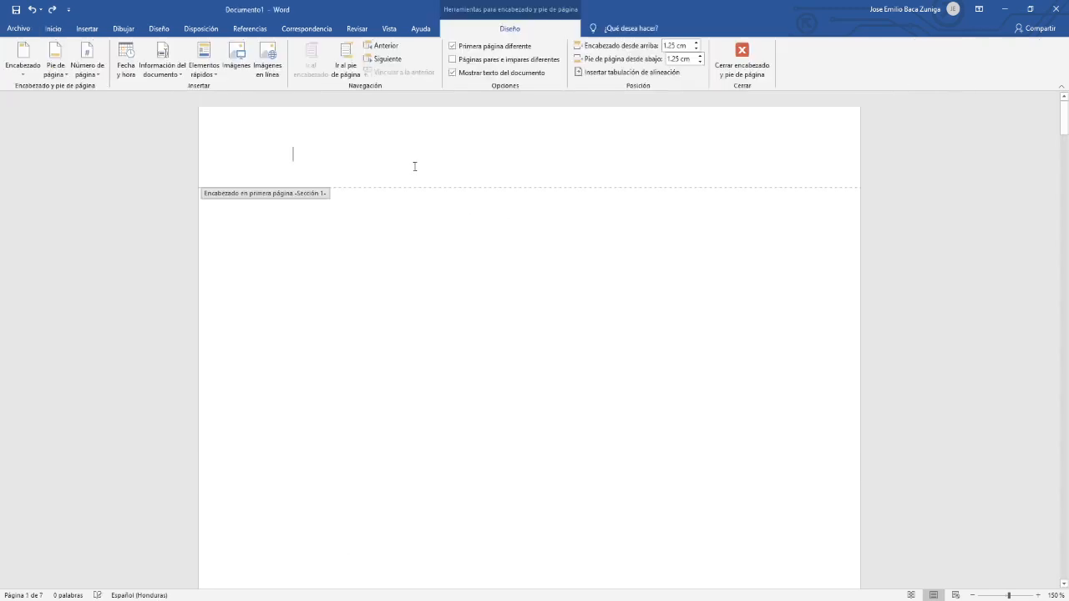
double_click(412, 214)
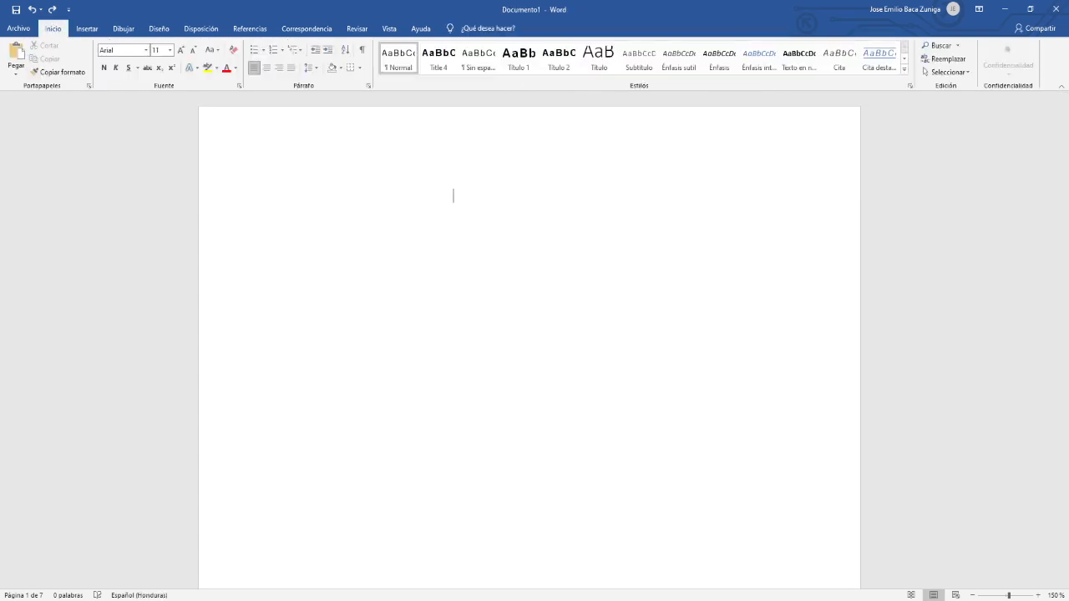
key(ctrl+Return)
text(Cov)
key(BackSpace)
key(BackSpace)
key(BackSpace)
key(BackSpace)
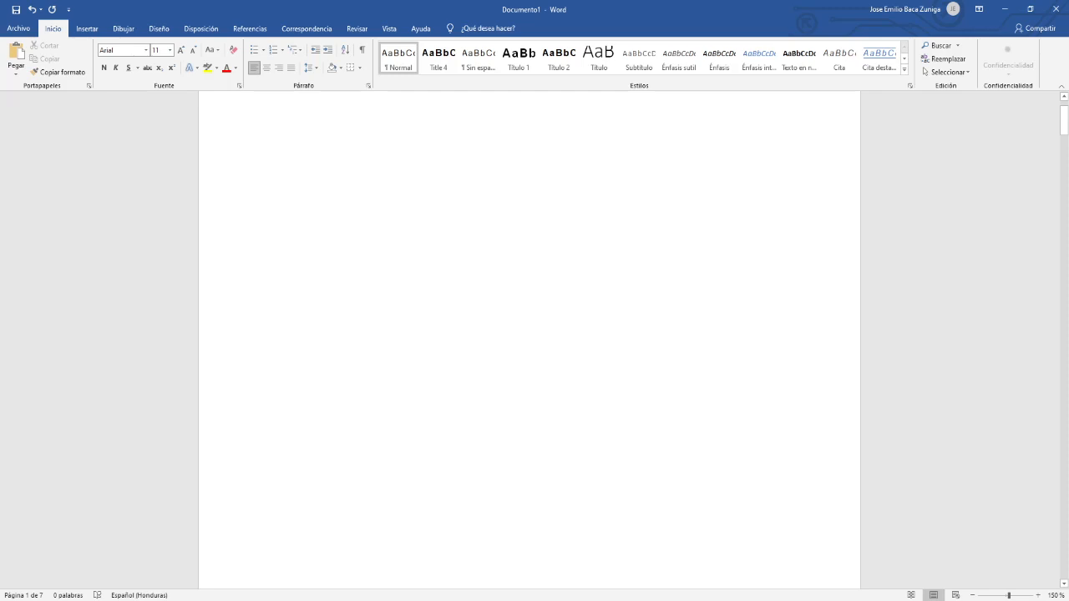
key(ctrl+Return)
text(C)
key(BackSpace)
key(BackSpace)
Clear the leftover blank spacing at the start of the first page and enter "Cover" there as justified text.
click(261, 204)
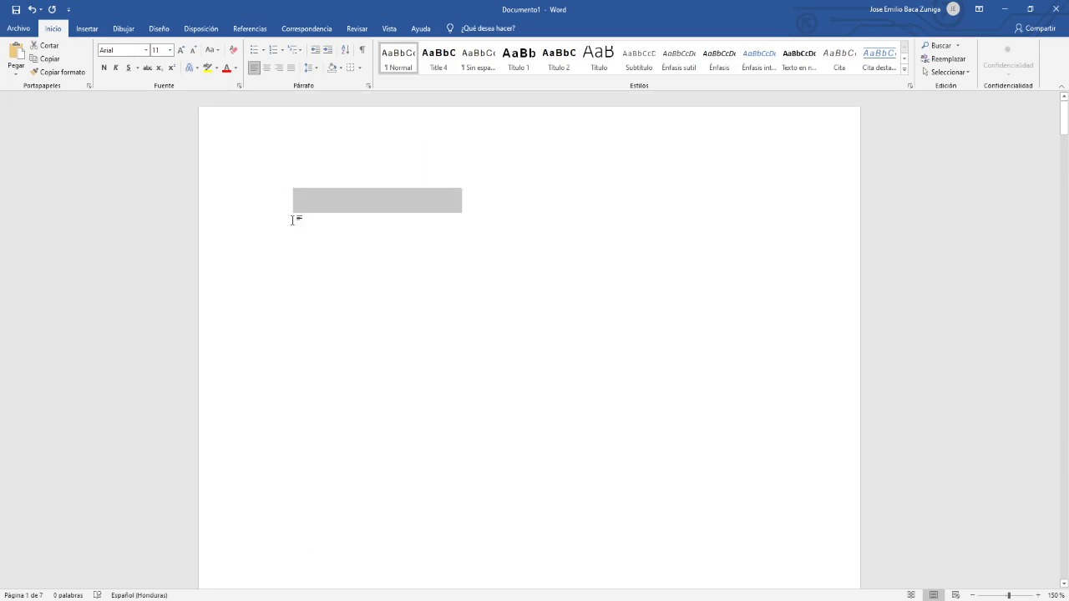
key(BackSpace)
text(C)
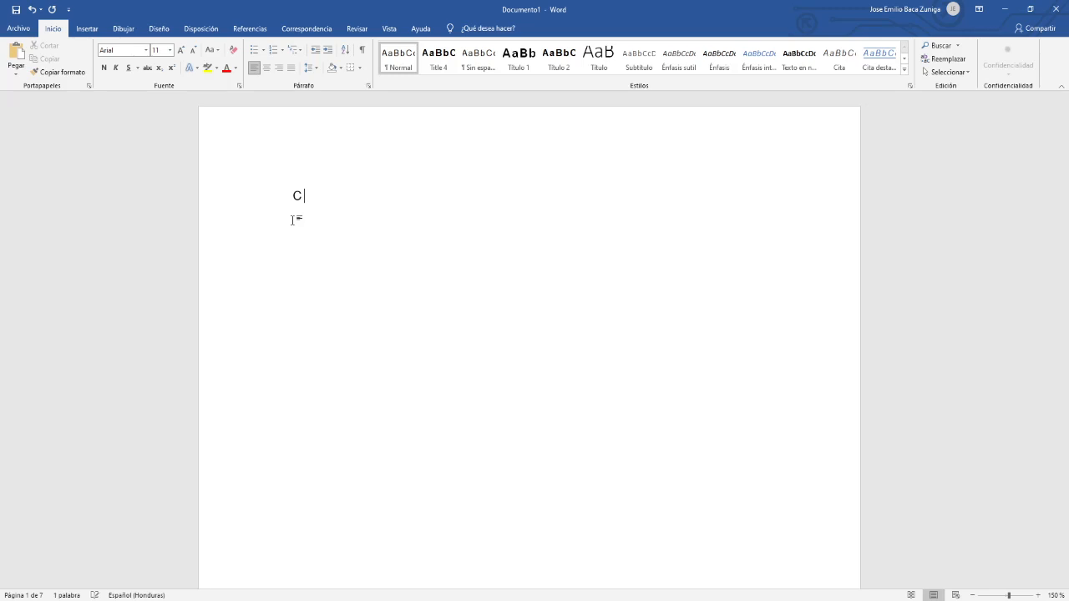
text(over)
key(ctrl+j)
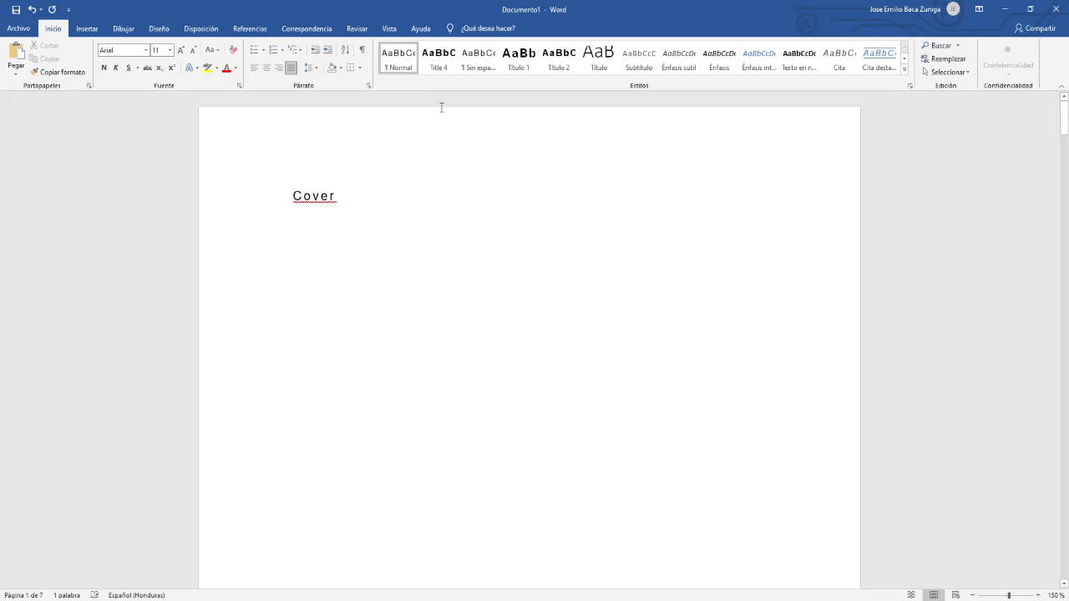
Look through the pages after the cover to check where the footer page numbering starts.
scroll(429, 180, down, 3)
scroll(429, 181, down, 5)
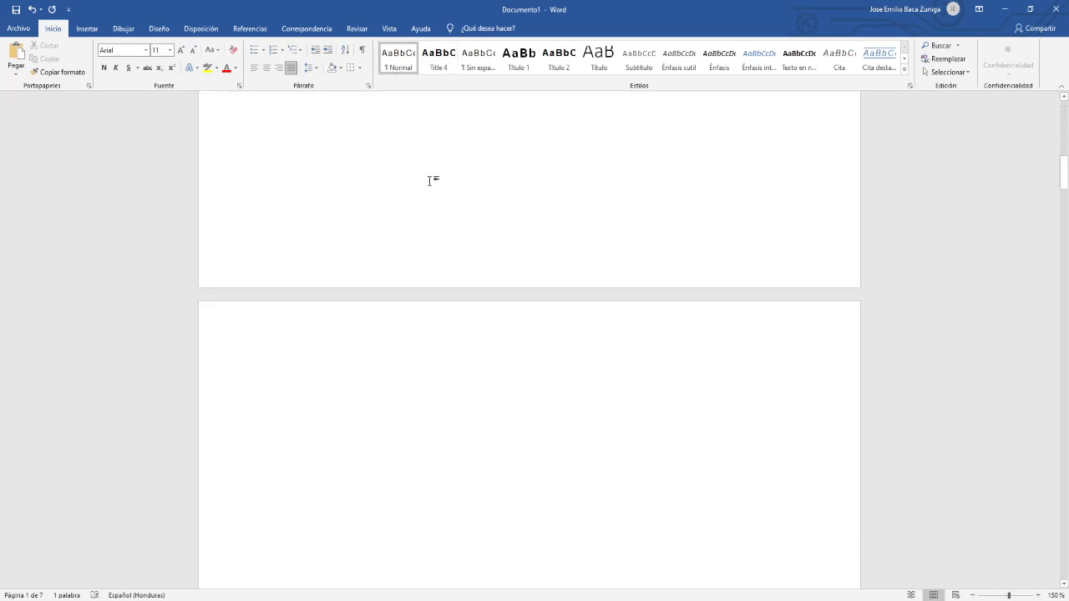
scroll(430, 181, up, 3)
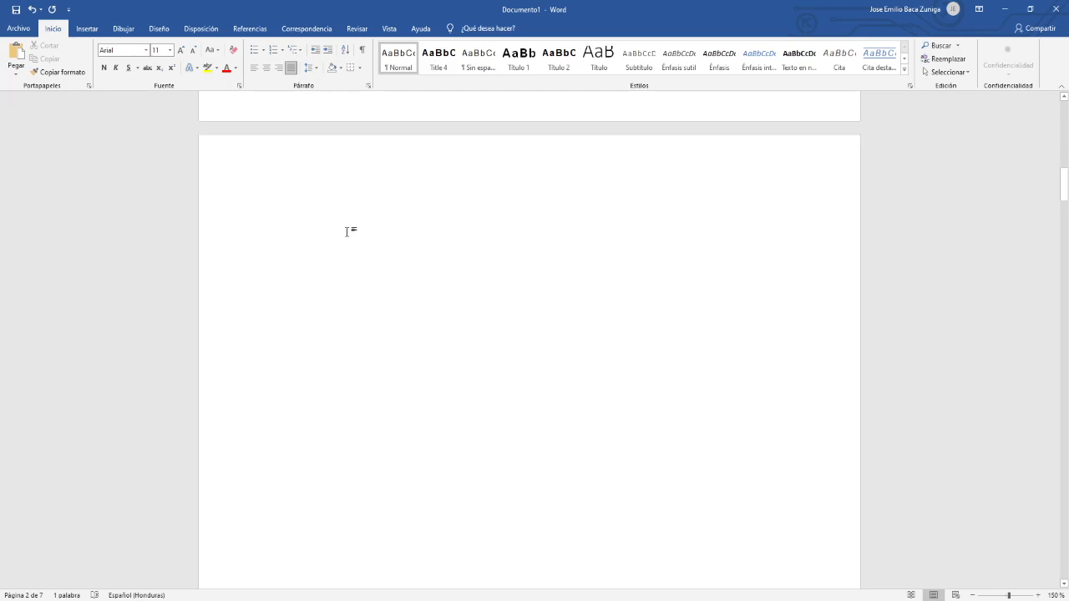
scroll(346, 231, down, 15)
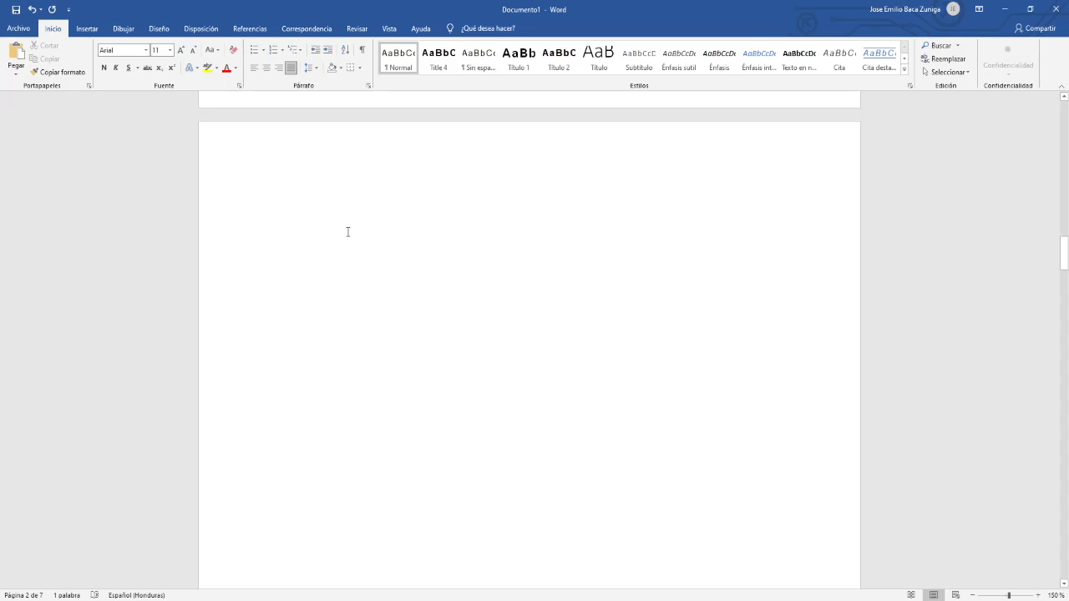
scroll(348, 231, down, 9)
scroll(347, 232, up, 2)
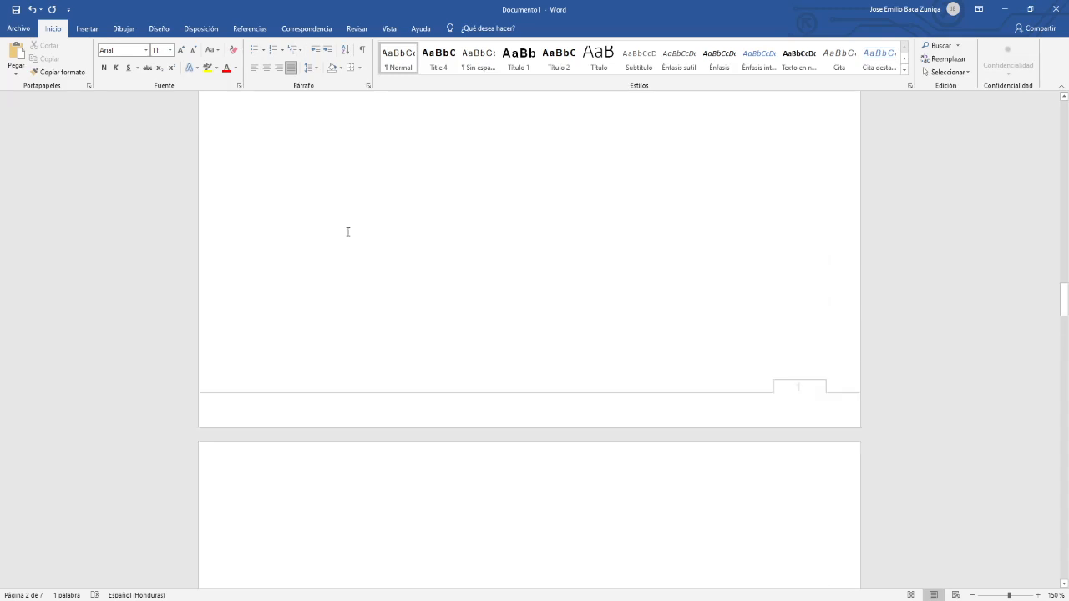
scroll(347, 232, down, 10)
scroll(368, 216, up, 2)
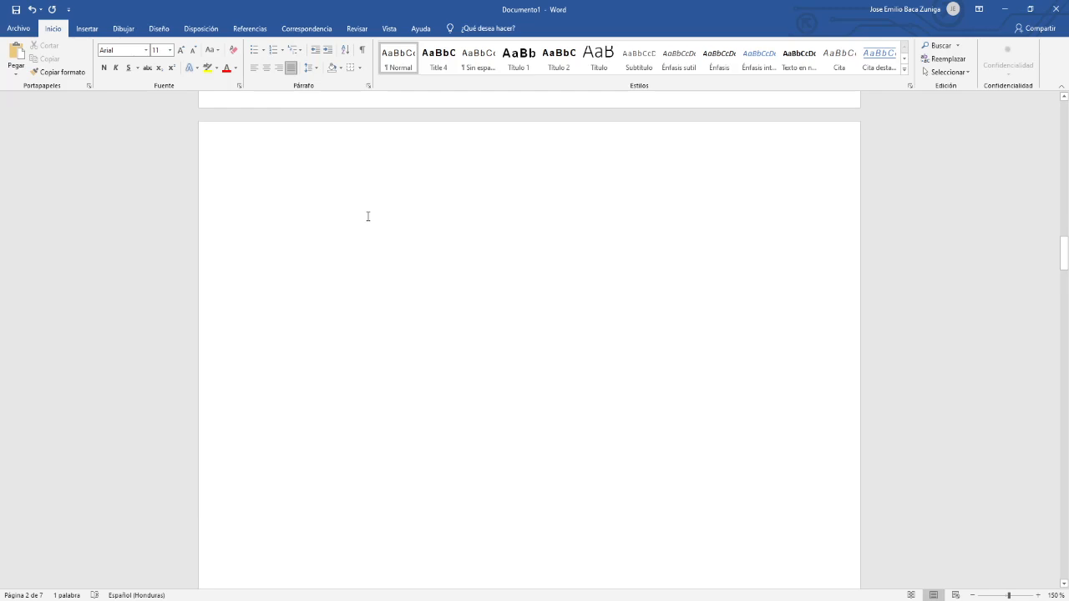
click(368, 216)
text(Compu)
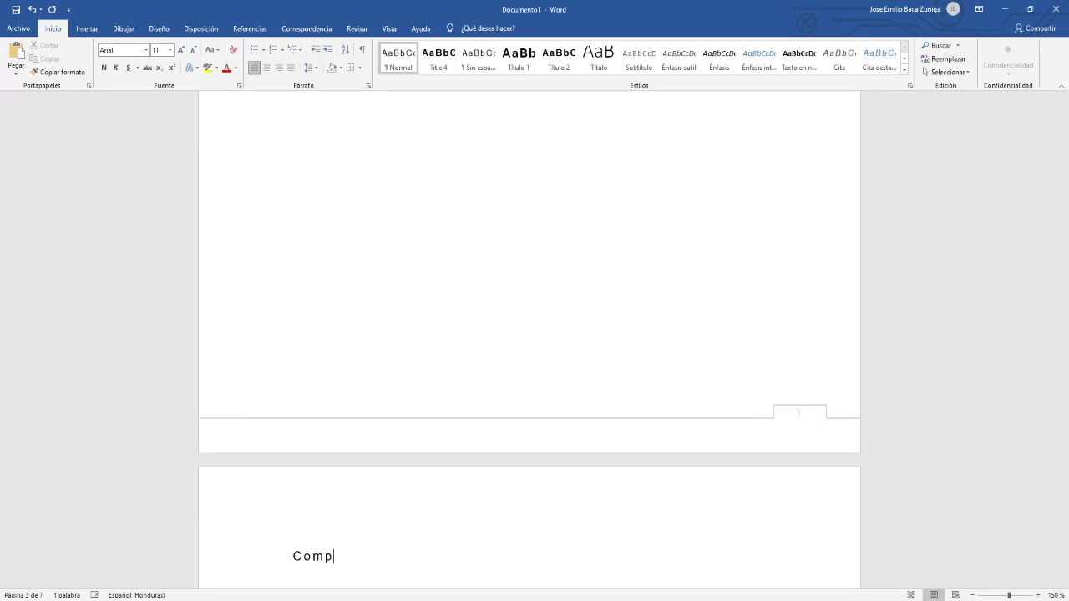
key(BackSpace)
key(BackSpace)
key(BackSpace)
key(BackSpace)
key(BackSpace)
key(BackSpace)
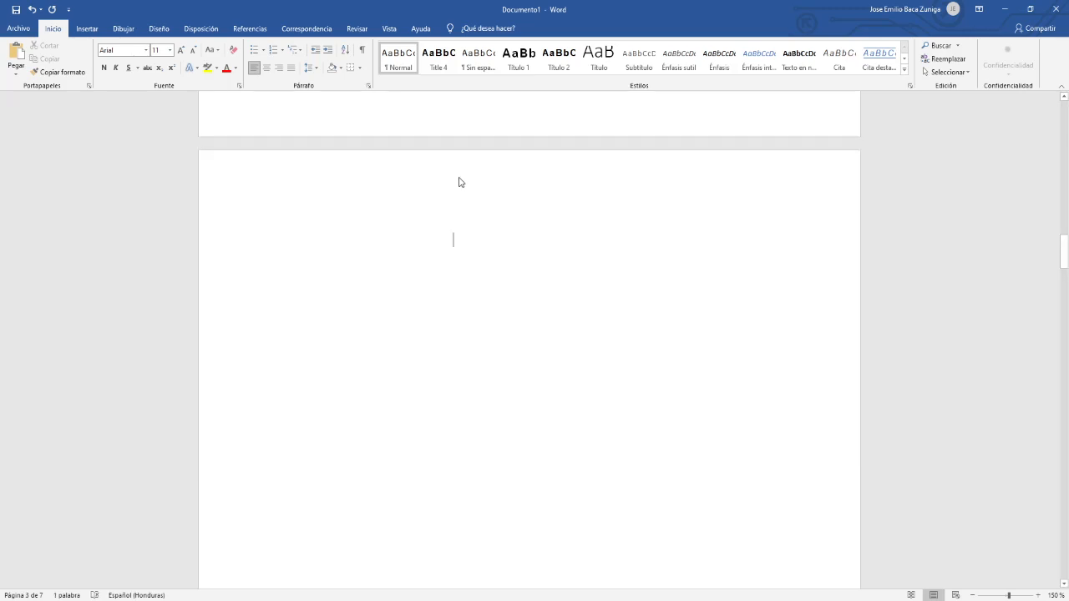
double_click(463, 244)
click(463, 247)
scroll(463, 248, up, 3)
text(C)
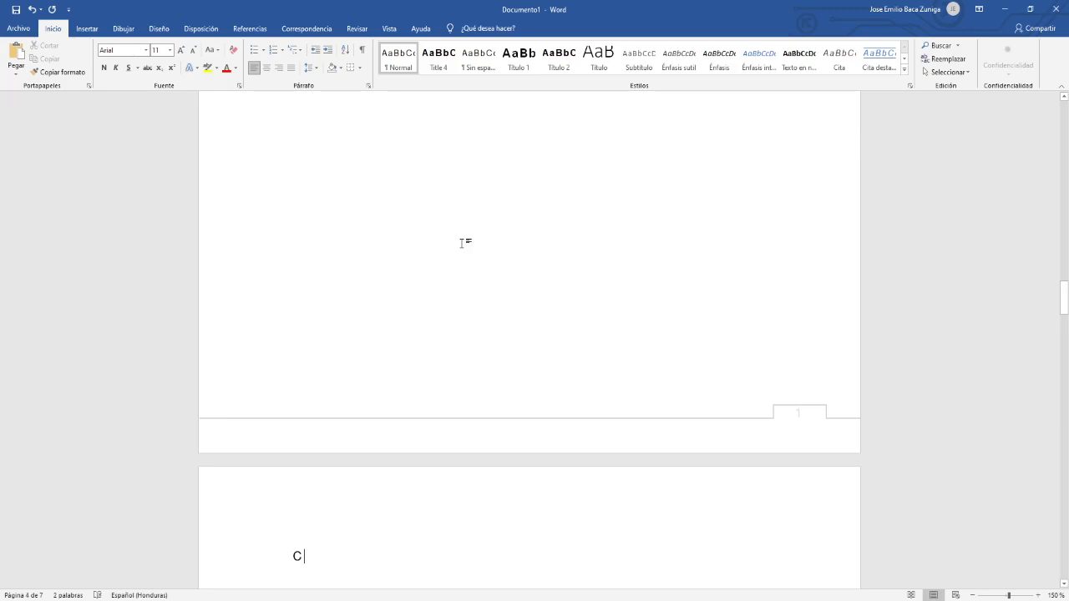
Delete the stray "C" together with the page break before it, and apply the Normal style to section 3's first line.
key(BackSpace)
key(BackSpace)
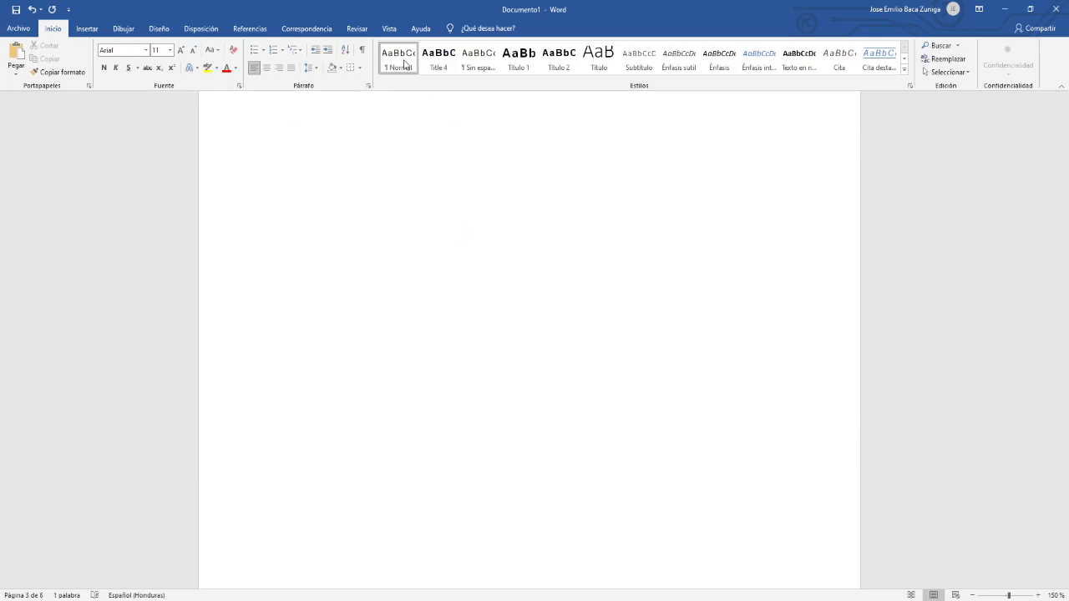
click(406, 65)
scroll(433, 175, up, 1)
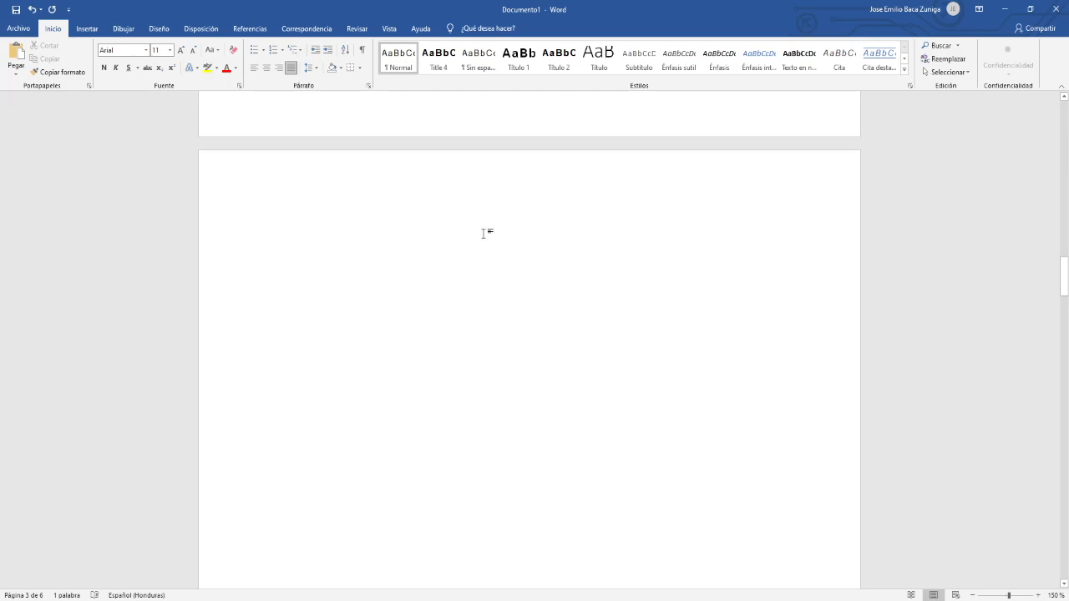
Enter the heading text "Chapter 1 Computer Parts" on the first line of section 3.
text(Comput)
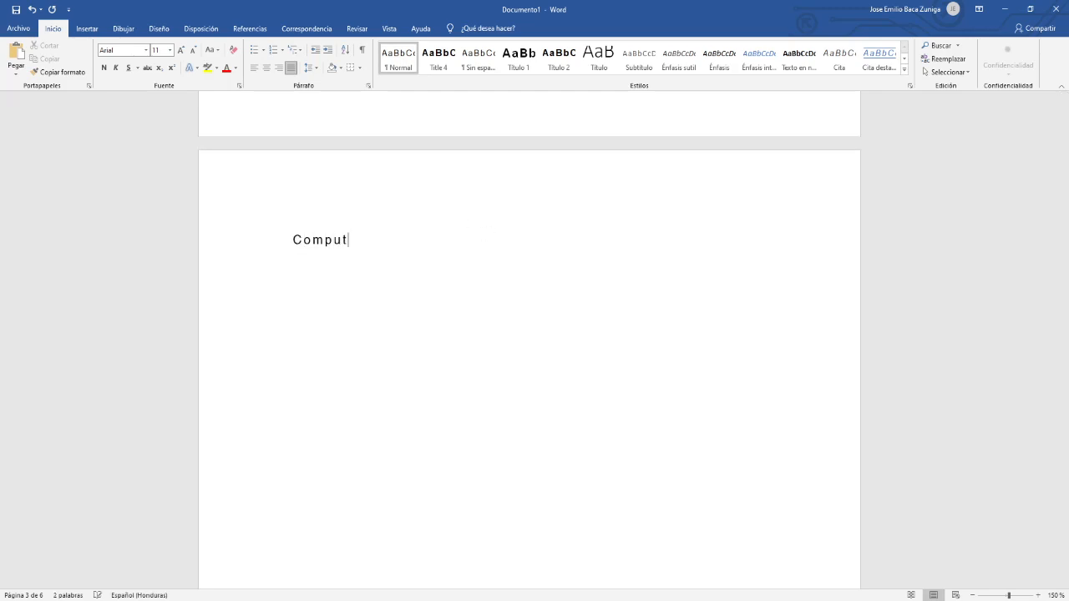
text(er Parts)
click(287, 240)
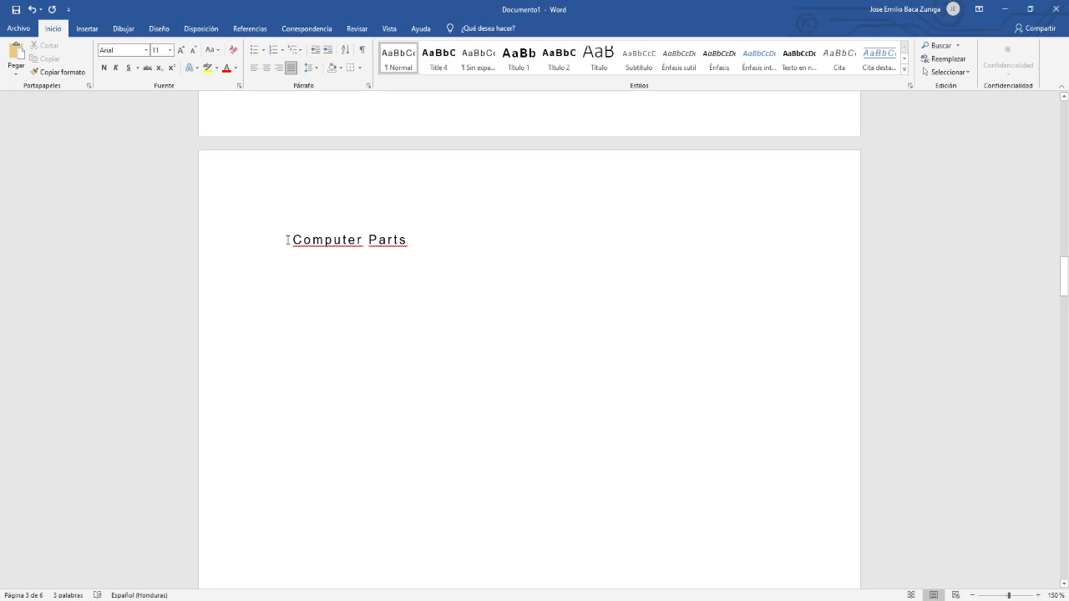
text(1 )
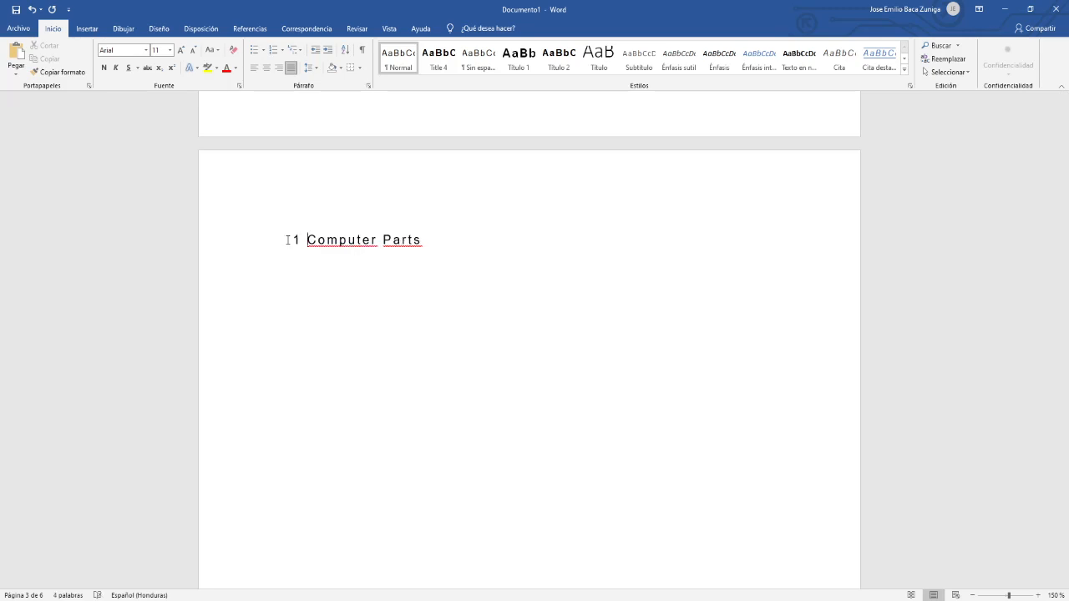
text(Chaprte)
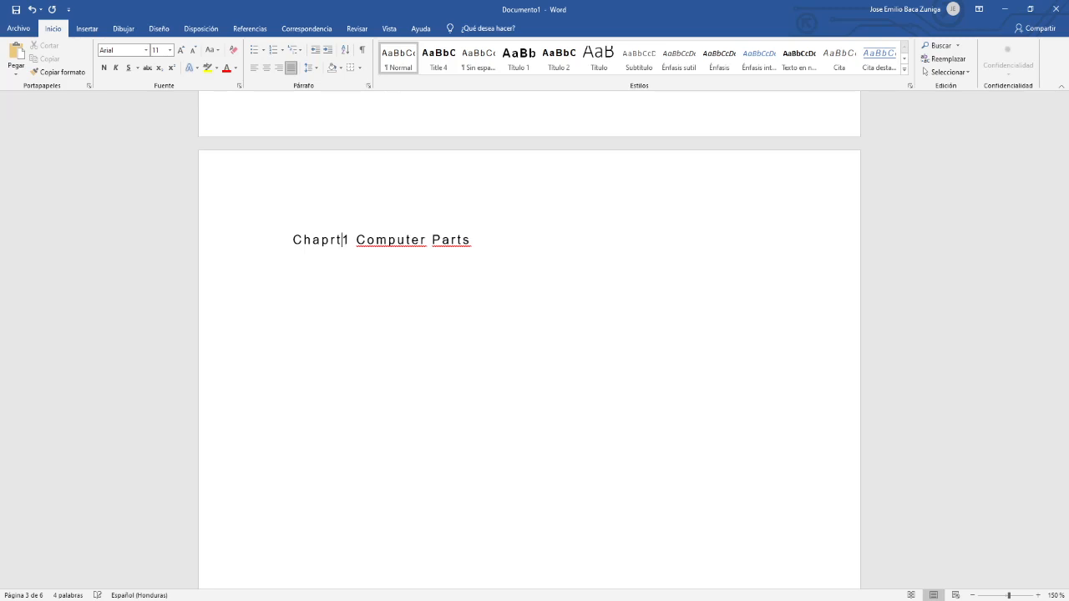
key(BackSpace)
key(BackSpace)
key(BackSpace)
text(ter)
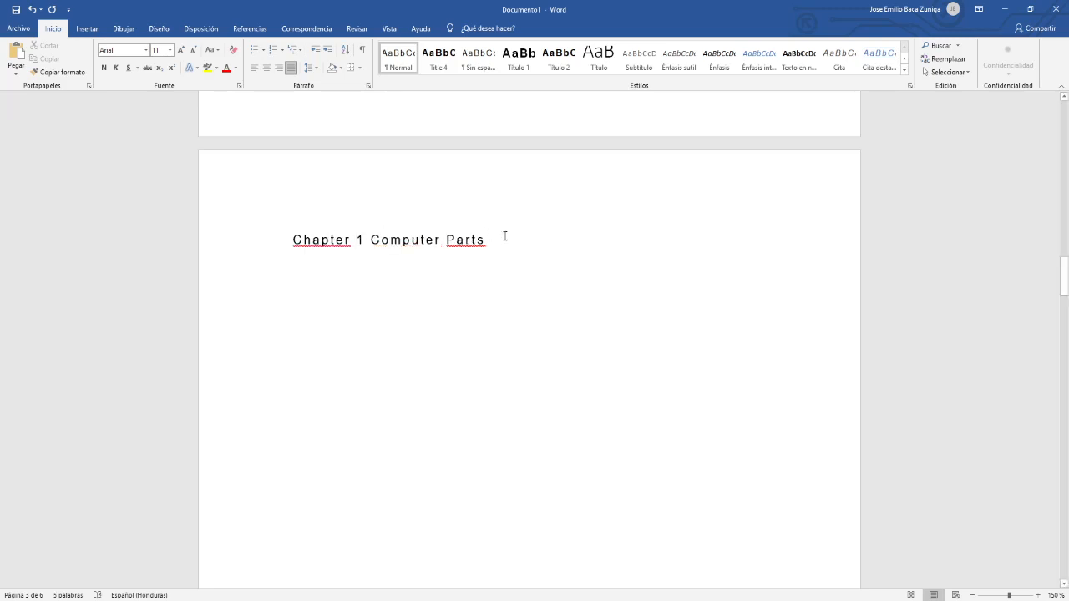
Apply the Título 1 style to the "Chapter 1 Computer Parts" line.
mouse_move(494, 236)
mouse_down()
mouse_move(287, 239)
mouse_move(485, 240)
mouse_up()
click(287, 238)
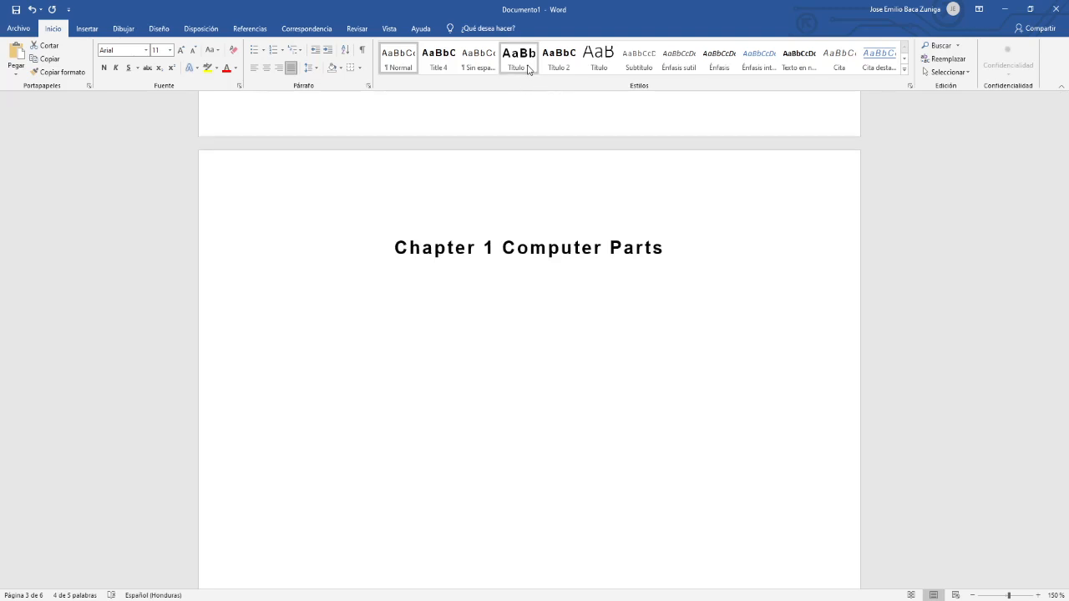
click(519, 57)
click(682, 262)
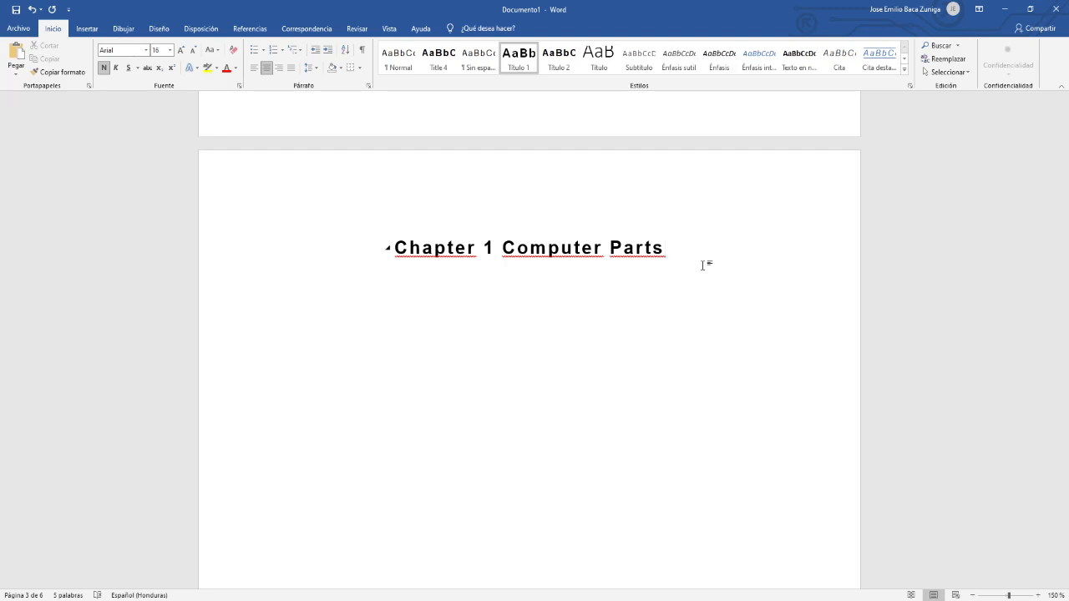
Start a paragraph below the chapter heading with the text "This is the first".
key(Return)
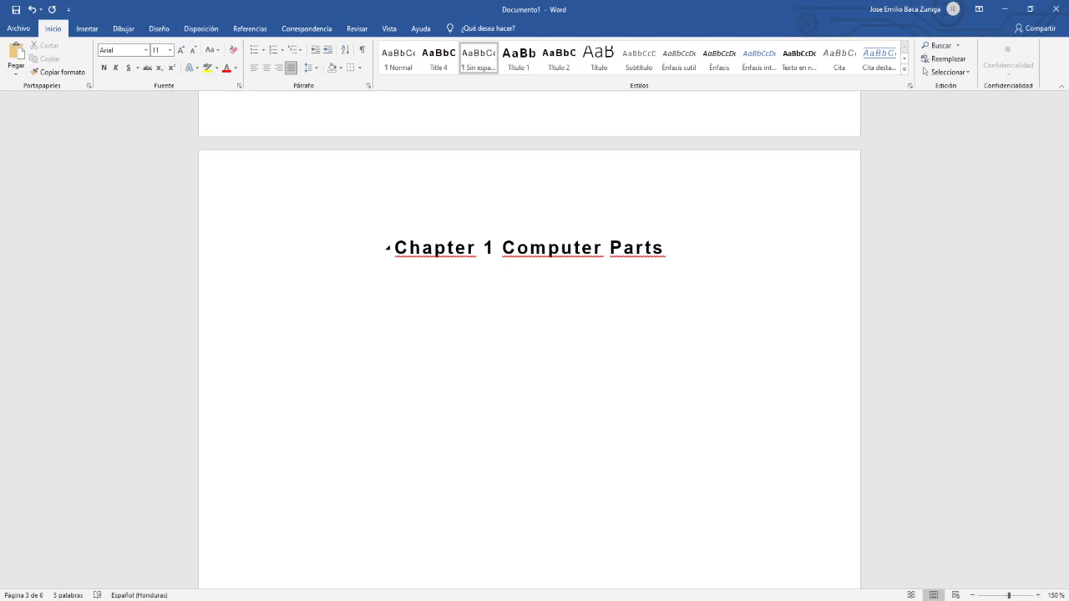
text(This is the firts)
key(BackSpace)
key(BackSpace)
text(st )
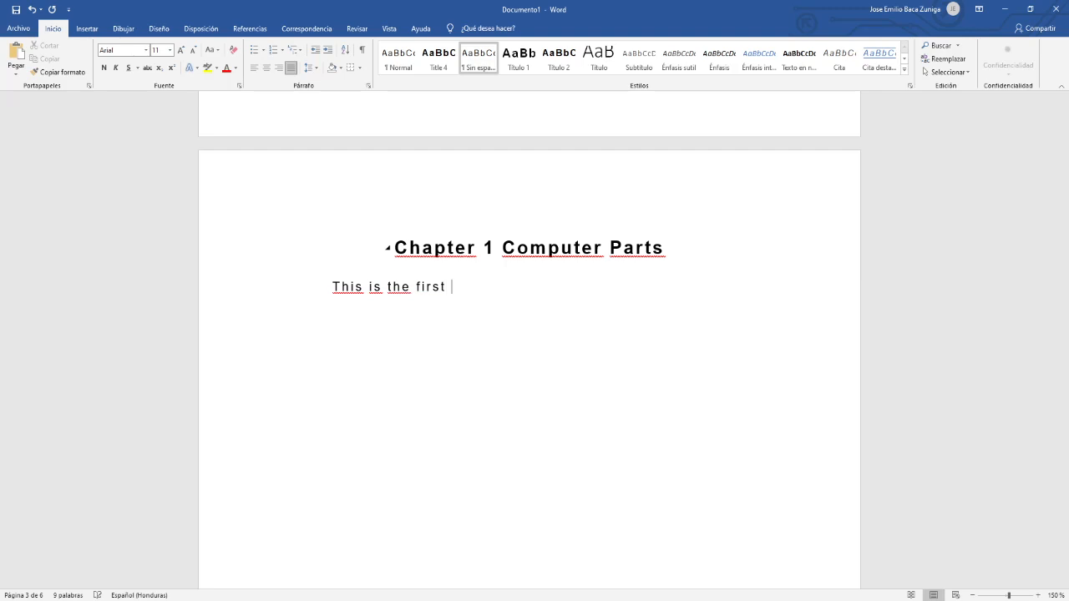
Complete the sentence under the Chapter 1 heading as "This is the first paragraph of the chapter one".
text(parag)
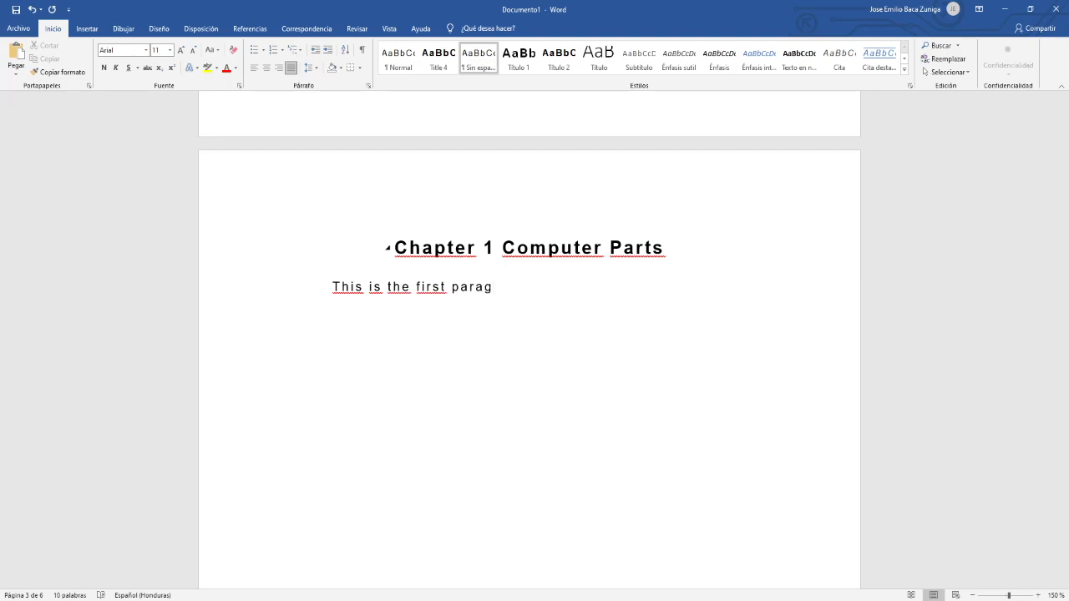
text(raph of the chap)
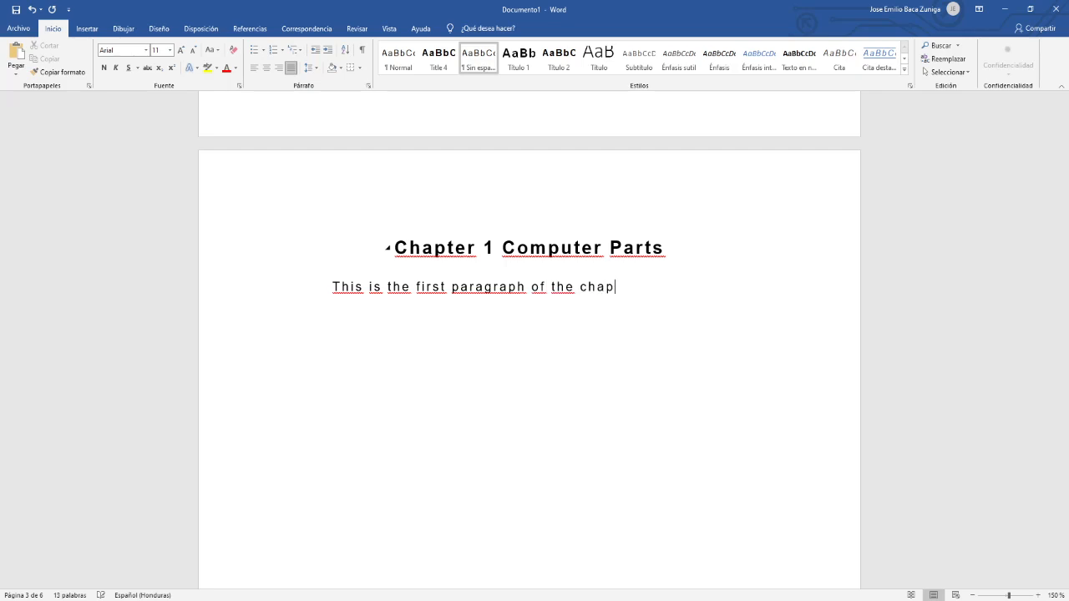
text(ter one)
Copy "is the first paragraph of the chapter one", end the sentence with a period, and paste the phrase after it starting with a capital "Is".
drag(369, 286, 664, 292)
key(ctrl+c)
click(664, 290)
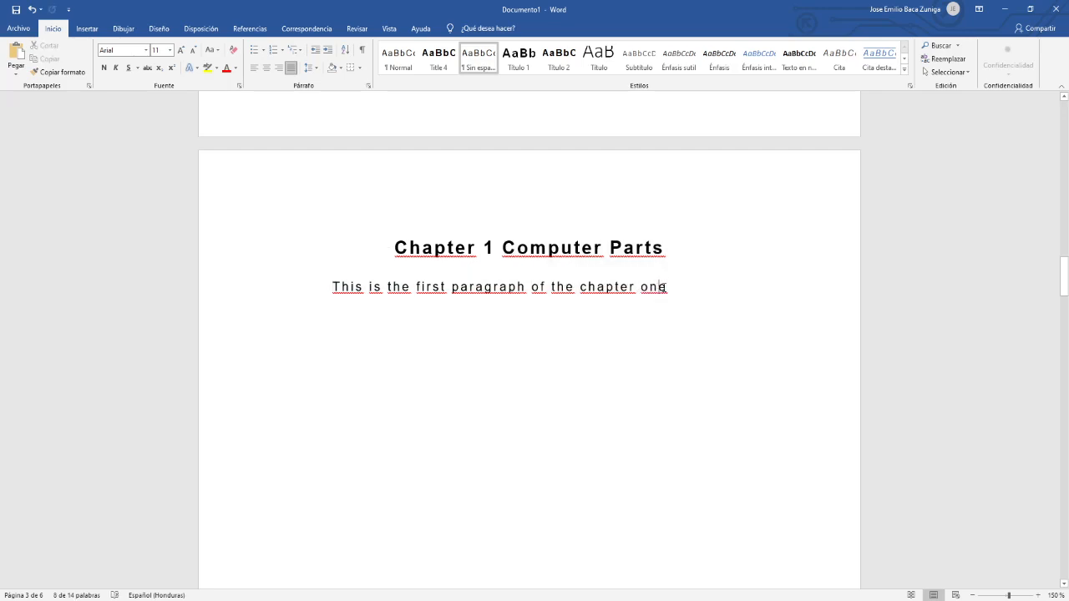
key(BackSpace)
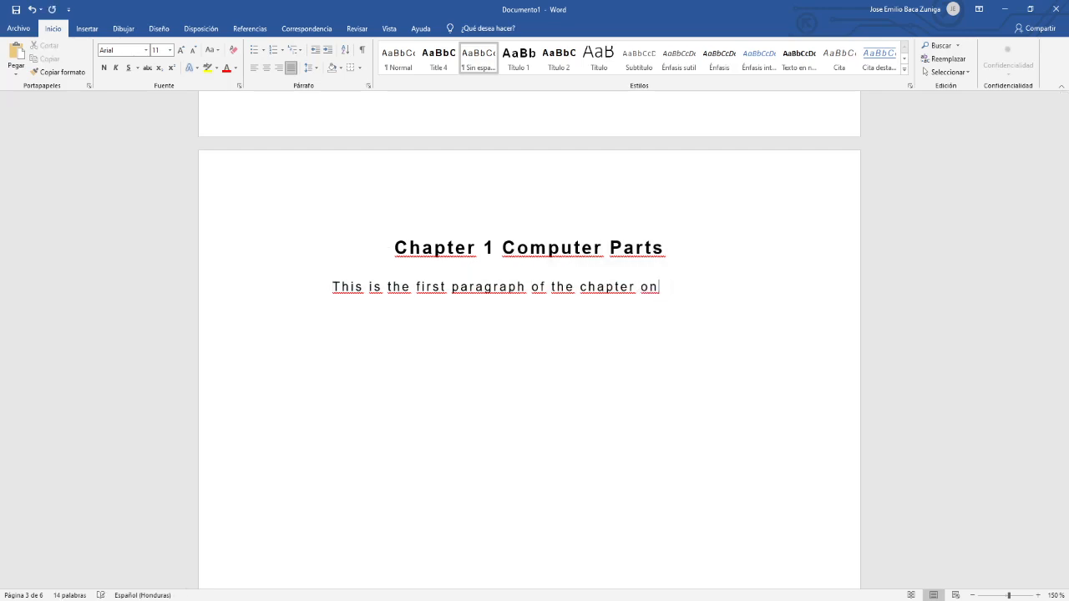
text(e.)
key(ctrl+v)
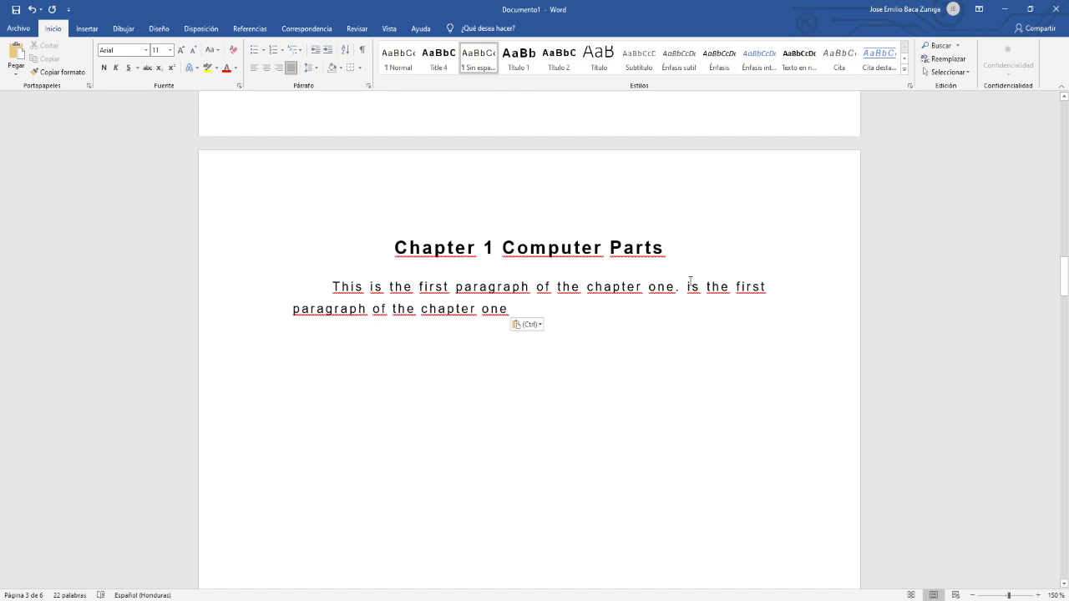
key(Right)
key(Right)
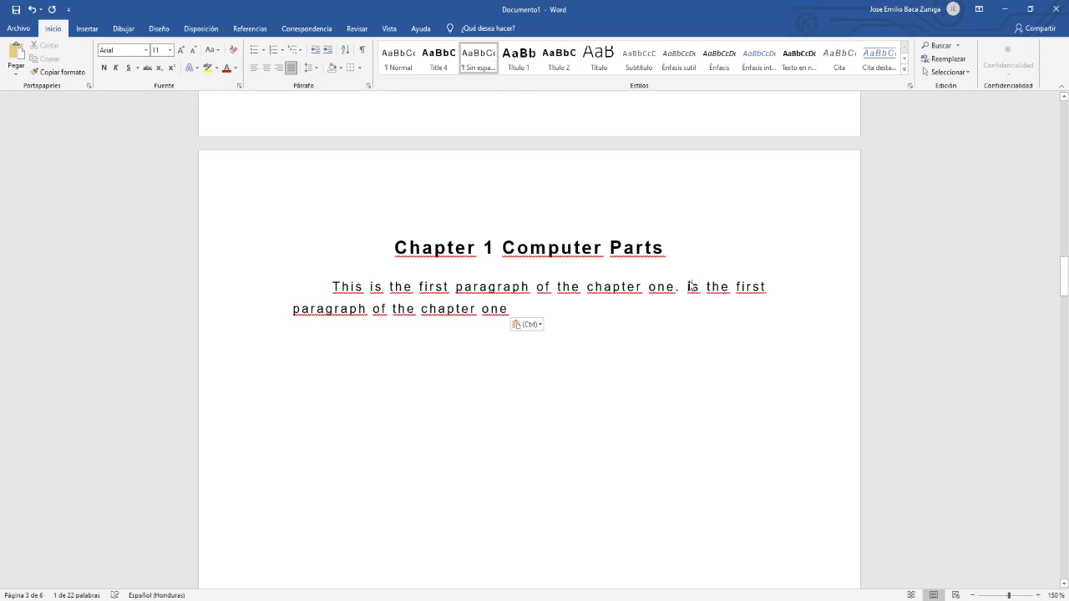
key(BackSpace)
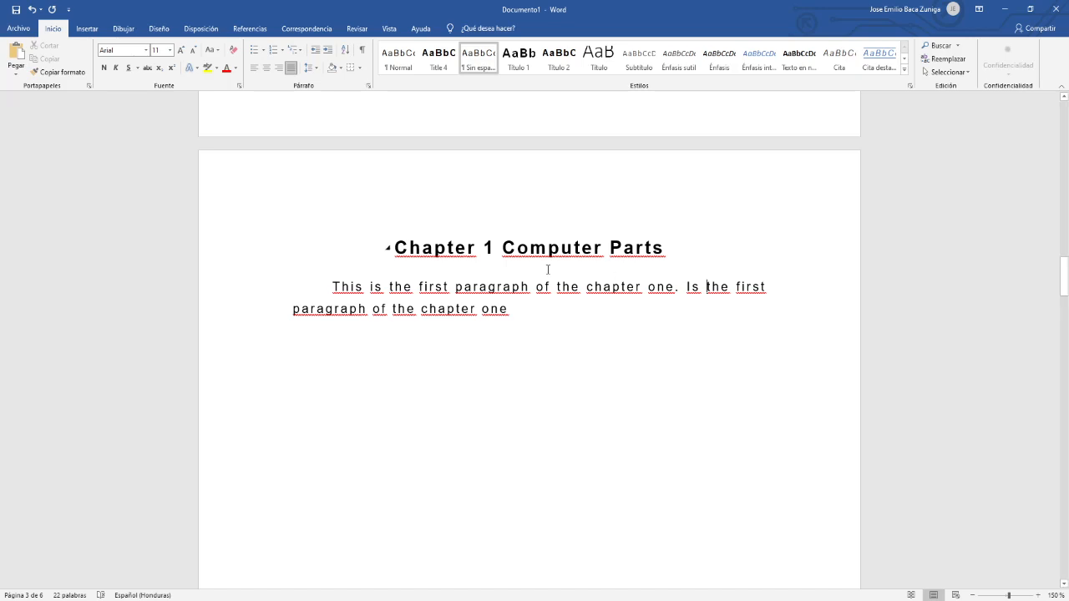
Select the whole paragraph under the Chapter 1 heading and check its word count statistics.
drag(332, 286, 534, 310)
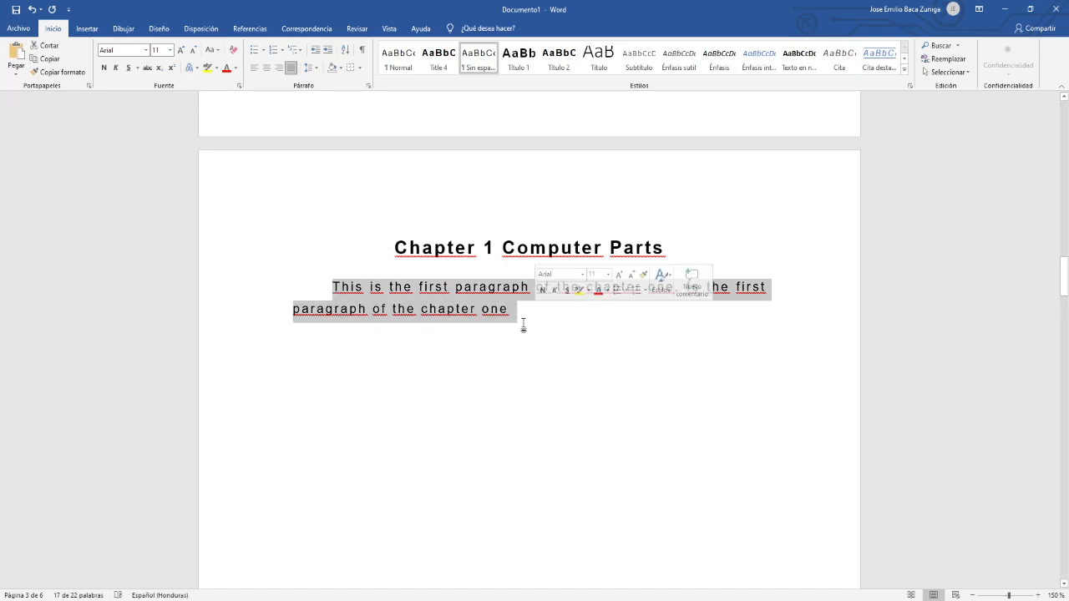
click(508, 314)
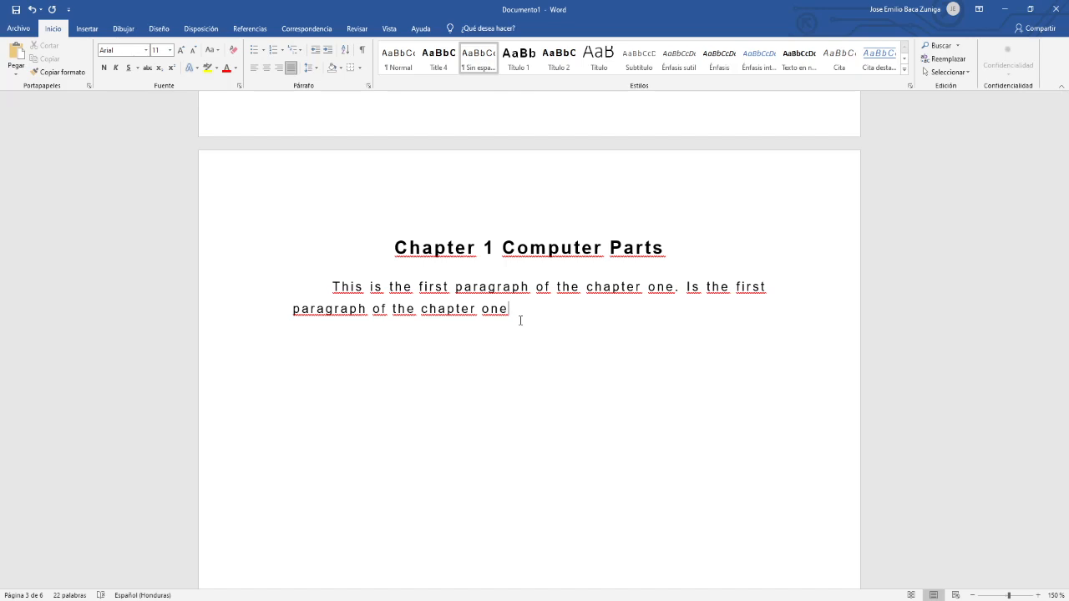
drag(518, 311, 333, 288)
click(340, 294)
click(359, 296)
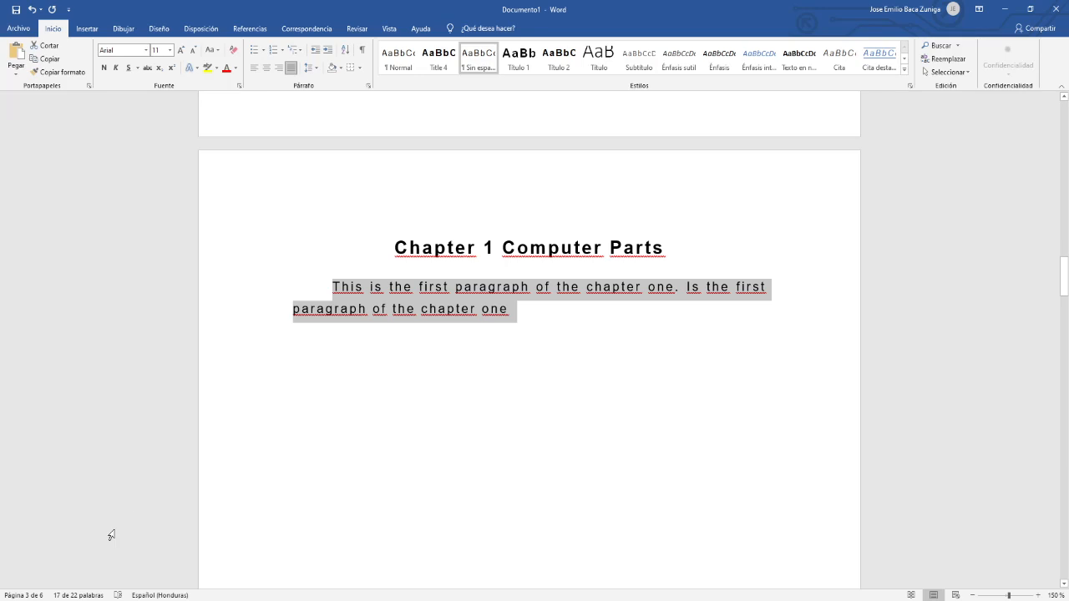
click(81, 596)
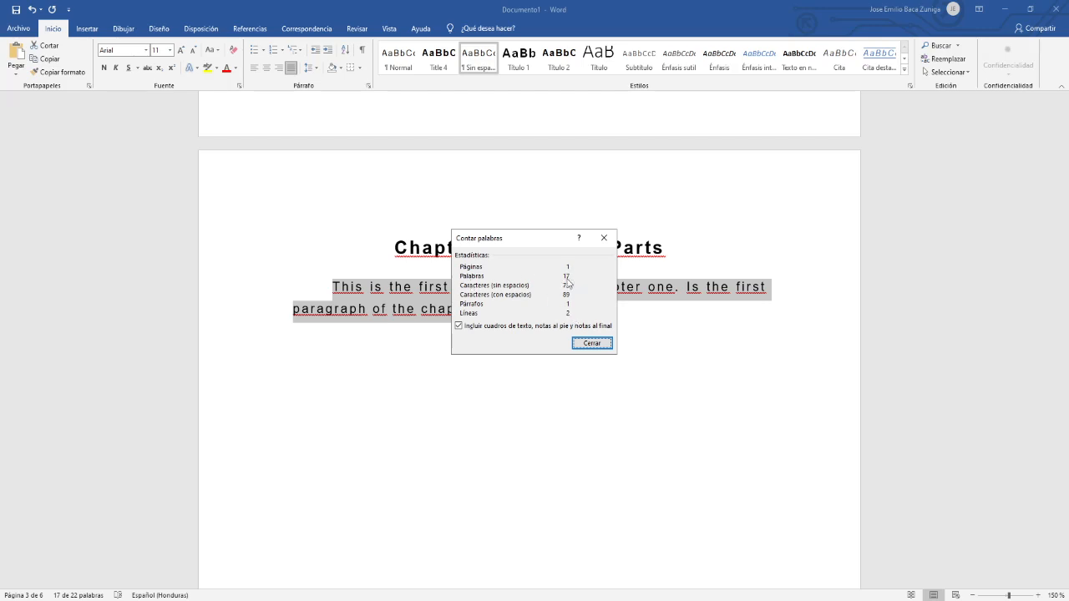
click(579, 327)
click(579, 327)
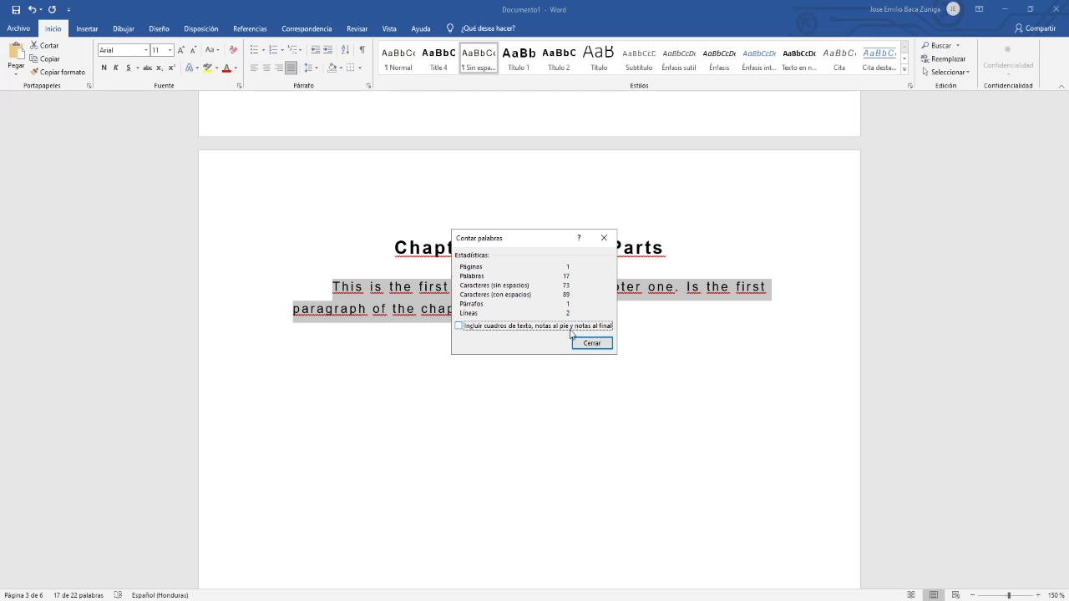
click(587, 343)
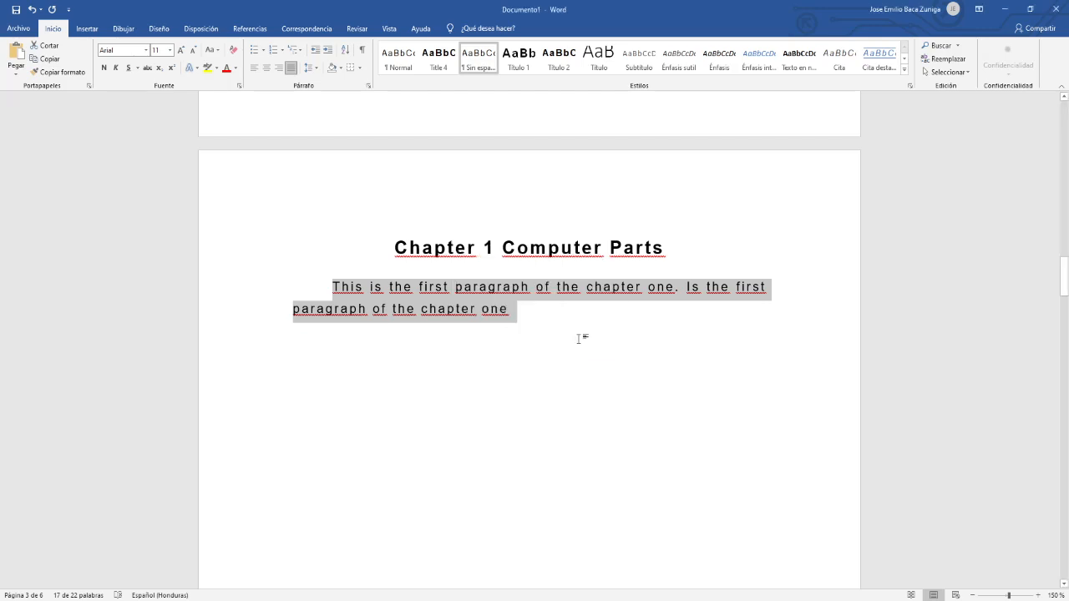
Extend the paragraph by adding "is the first paragraph of the chapter one" four more times at its end.
click(520, 314)
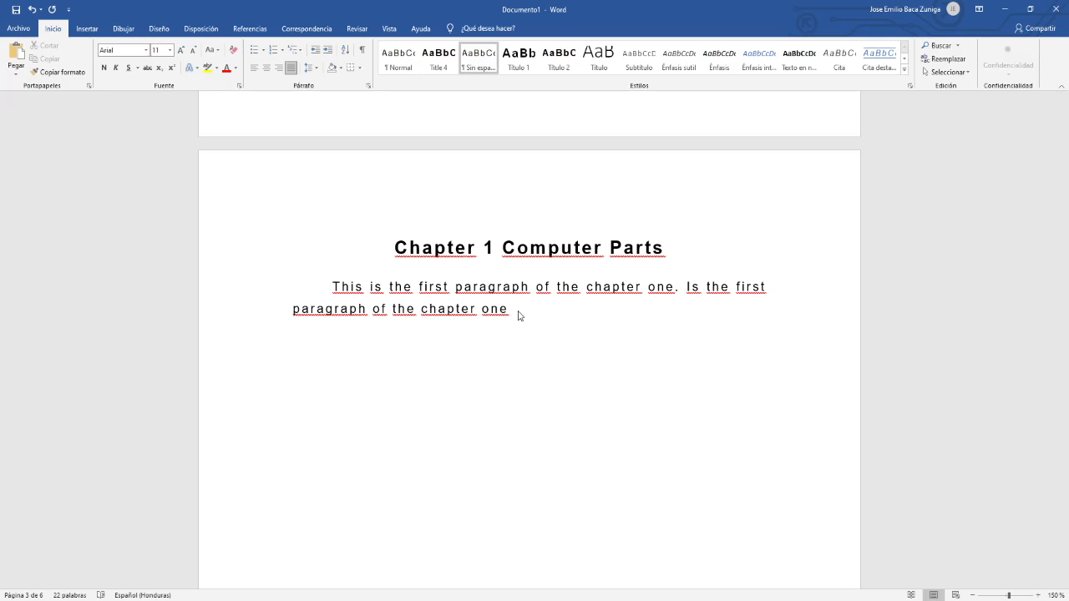
text(is the first paragraph of the chapter one)
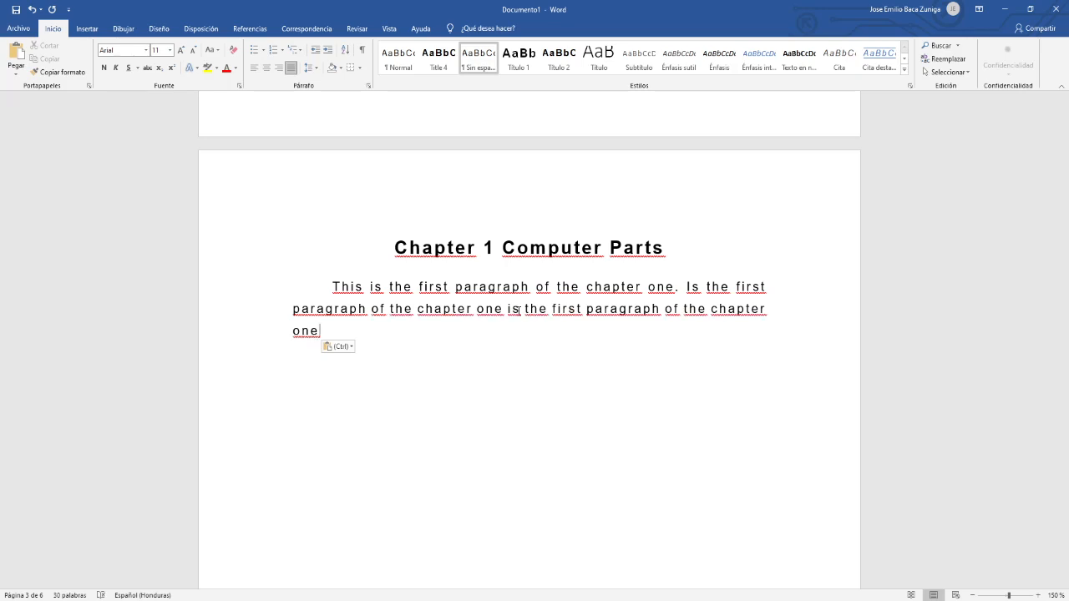
text(is the first paragraph of the chapter one)
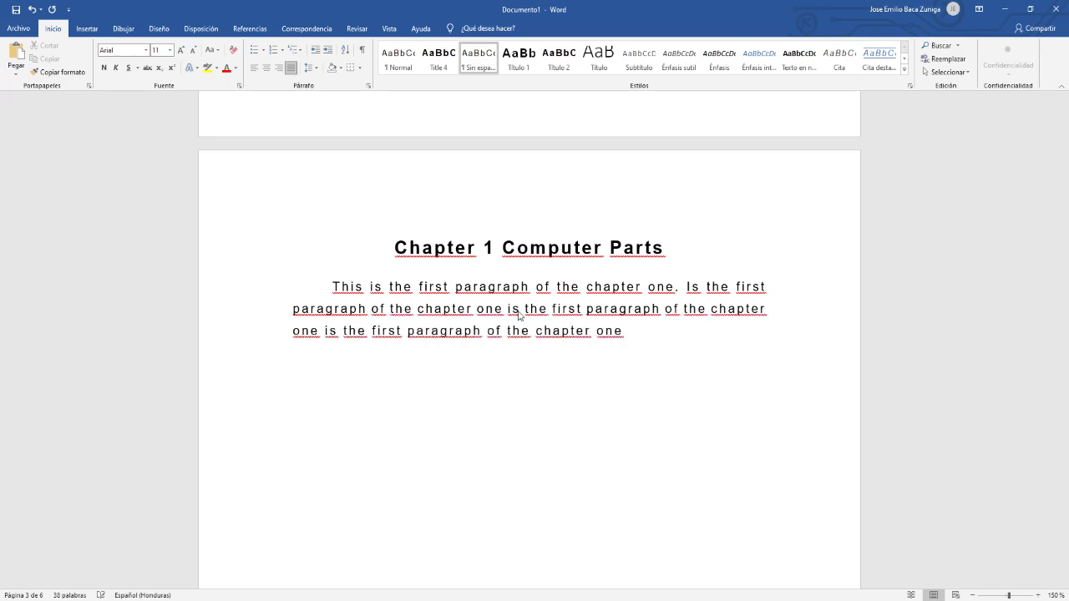
text(is the first paragraph of the chapter one)
text(is the first paragraph of the chapter one)
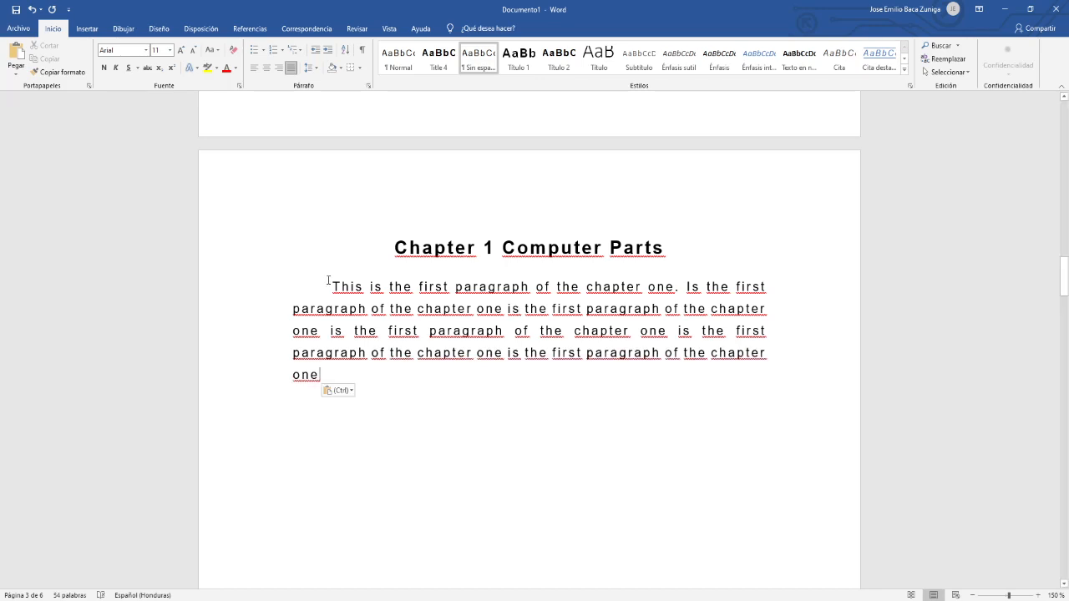
Check the word count statistics of the extended first paragraph.
drag(334, 289, 363, 376)
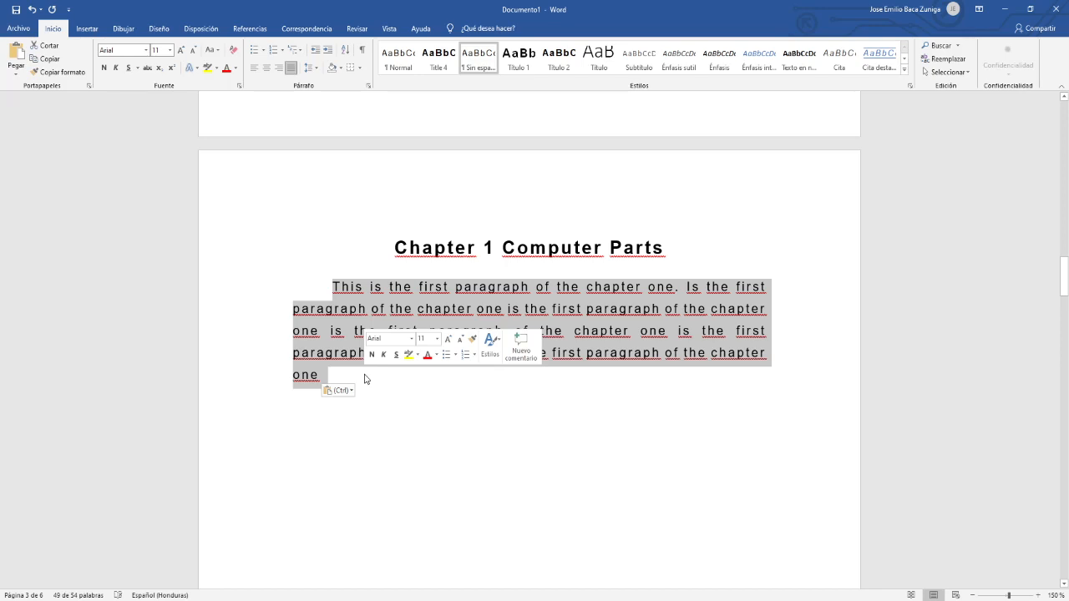
click(82, 596)
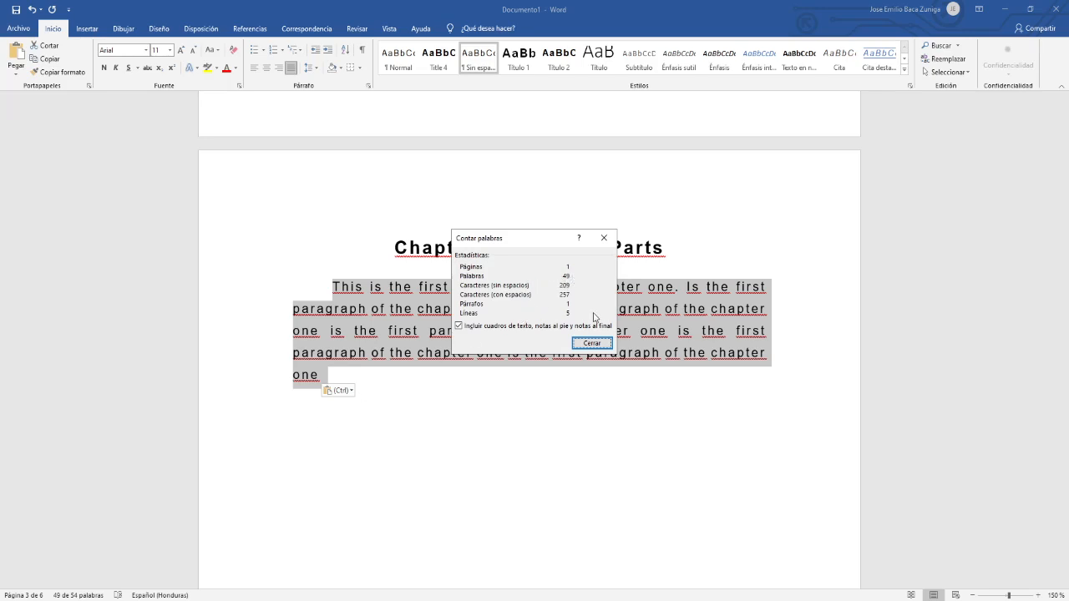
click(592, 344)
click(441, 373)
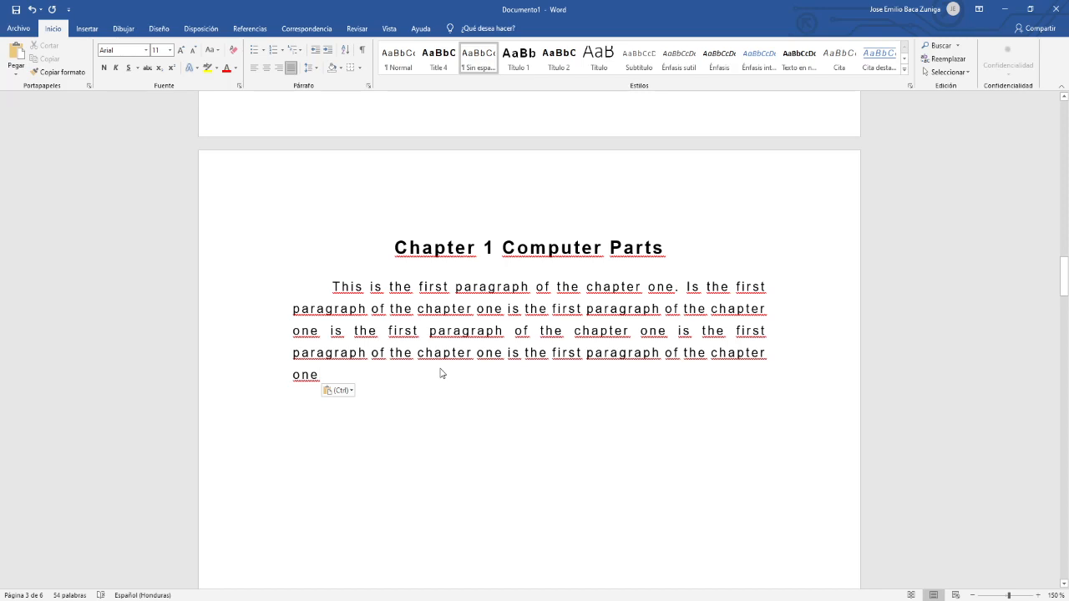
Replace the first paragraph's last letter with a period and start a new paragraph below a blank line.
key(BackSpace)
text(.)
key(Return)
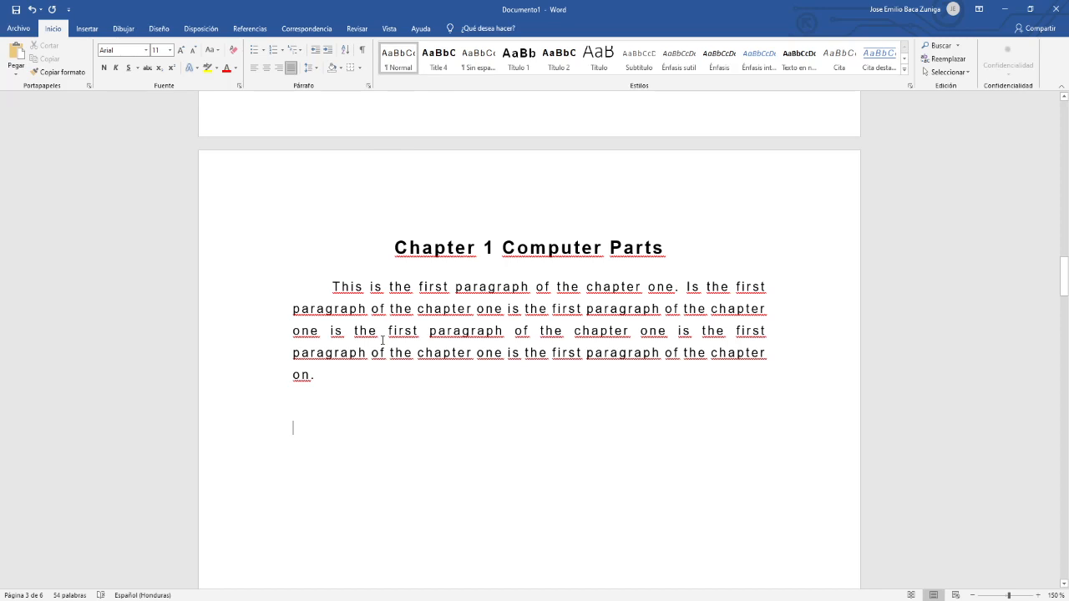
Fill the second paragraph with "is the first paragraph of the chapter one" repeated seven times.
text(is the first paragraph of the chapter one)
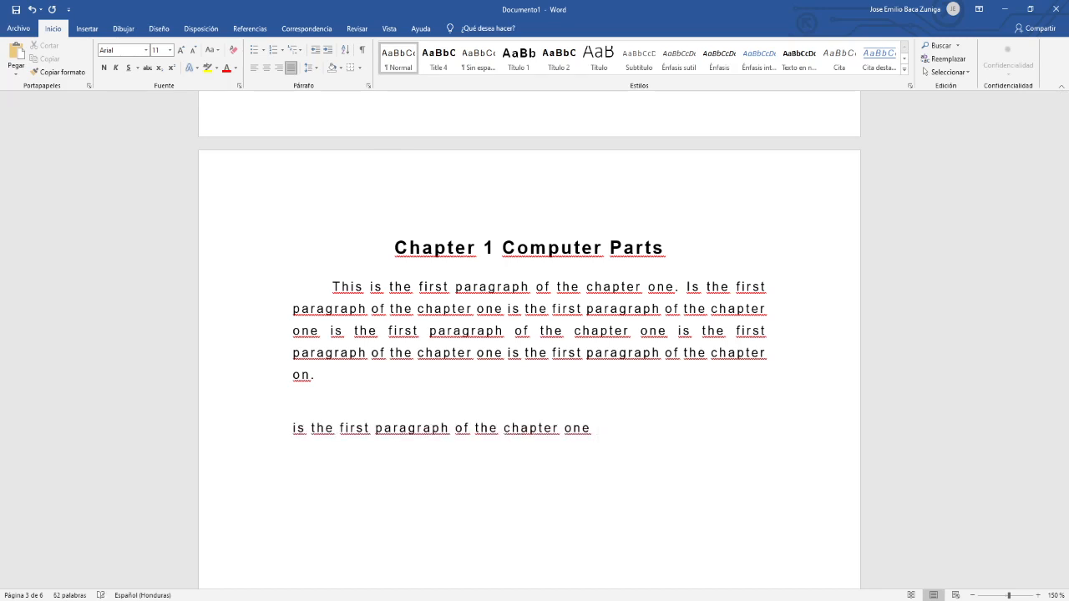
text(is the first paragraph of the chapter one)
text(is the first paragraph of the chapter one)
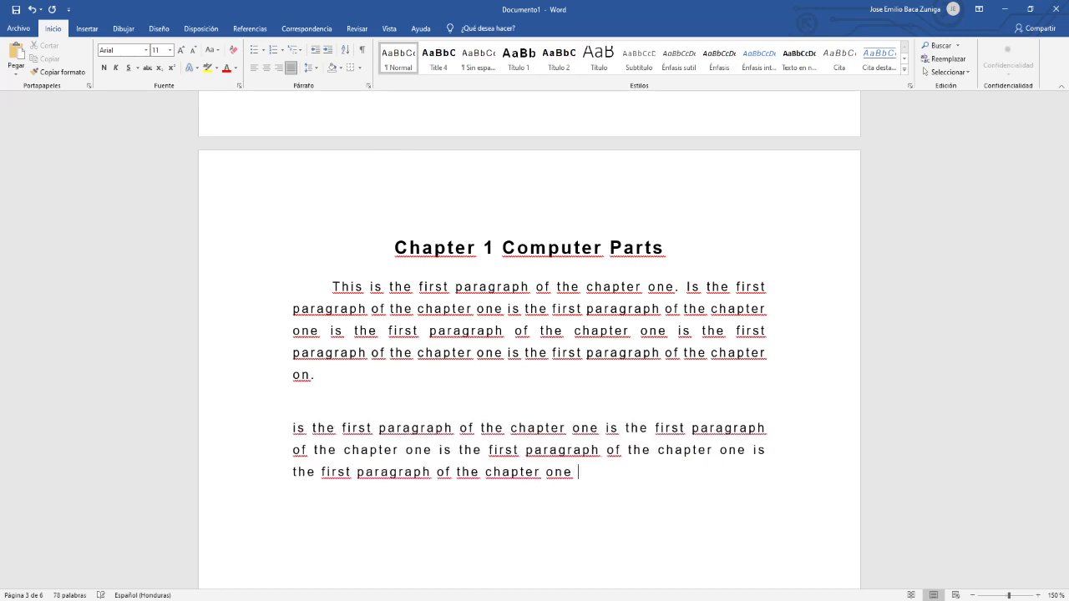
key(ctrl+v)
key(ctrl+v)
text(is the first paragraph of the chapter one)
text(is the first paragraph of the chapter one)
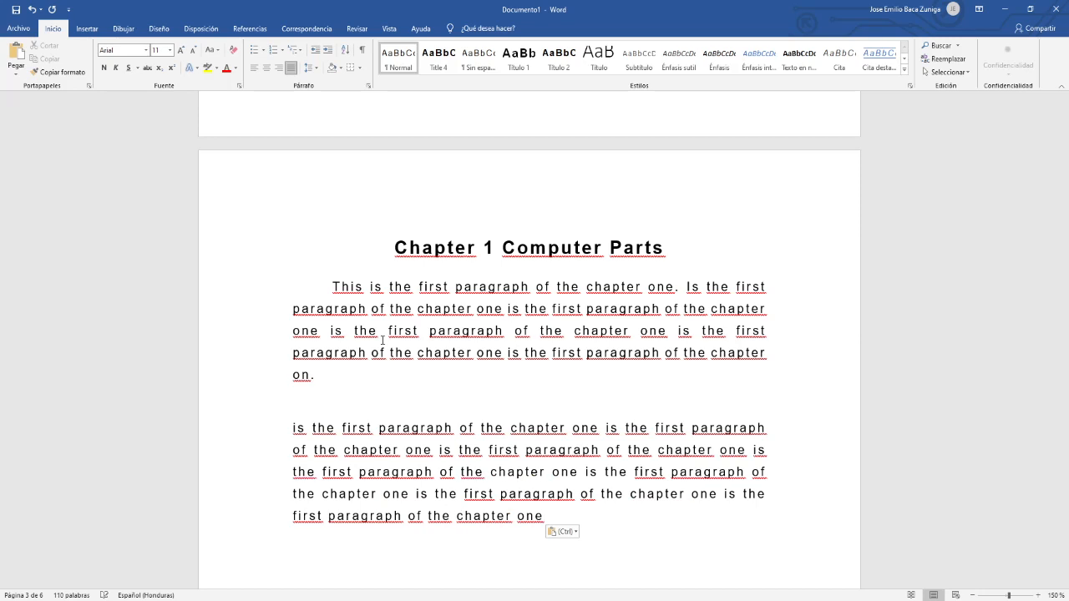
Replace the second paragraph's last letter with a period and leave a blank line after it for a new paragraph.
click(292, 426)
click(333, 286)
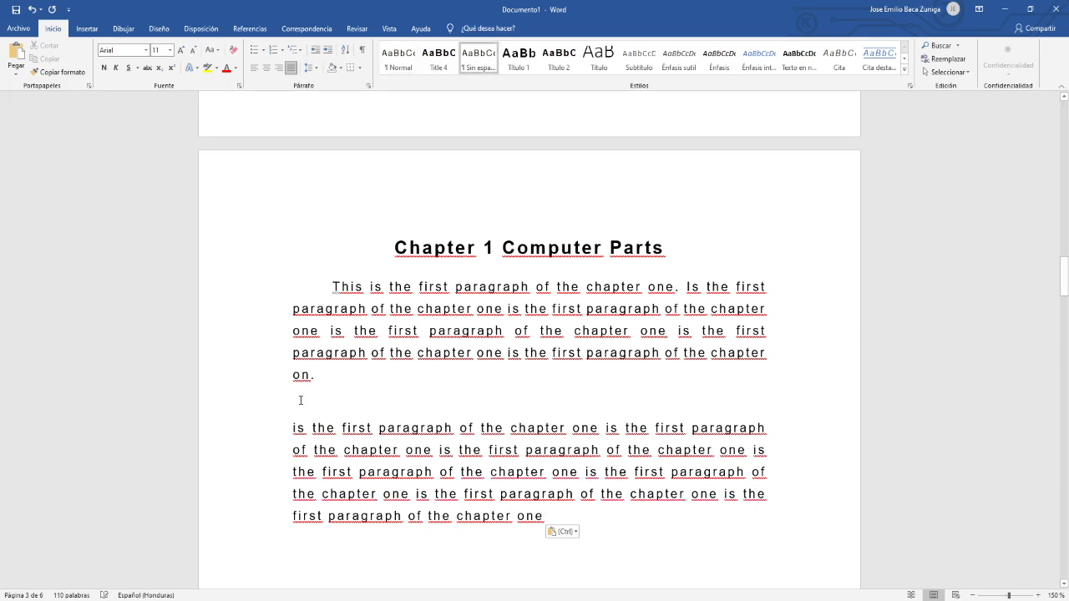
click(289, 429)
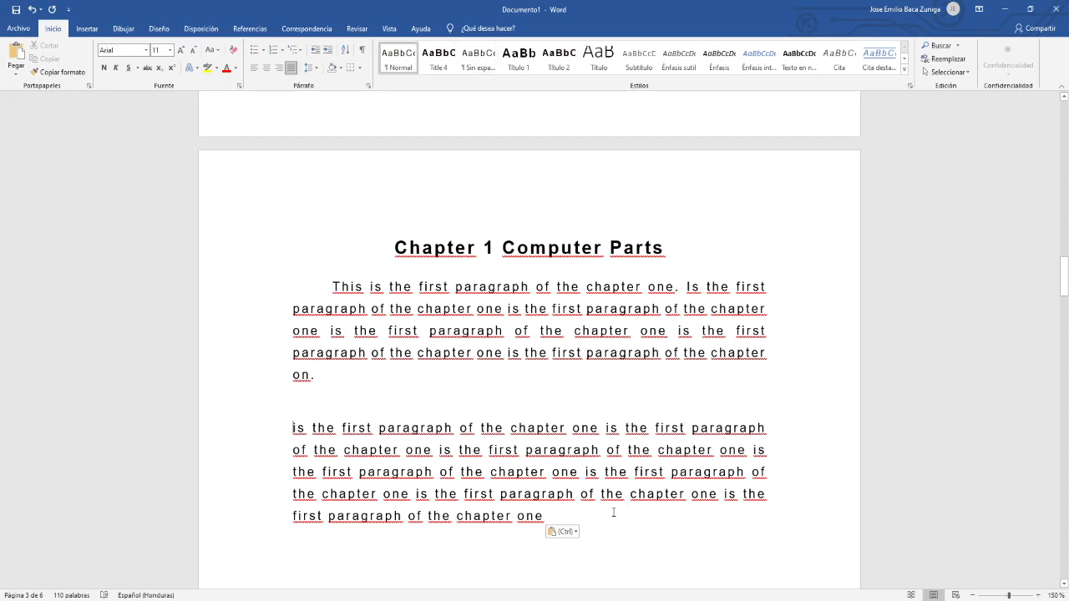
key(BackSpace)
text(.)
key(Return)
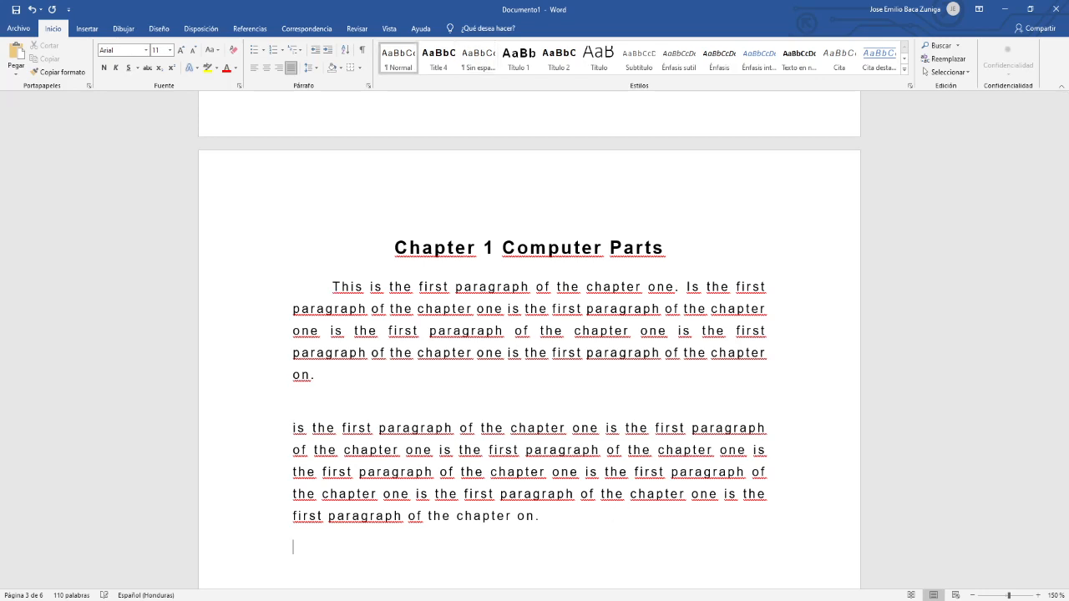
key(Return)
Fill the third paragraph with "is the first paragraph of the chapter one" repeated seven times and end it with a period.
text(is the first paragraph of the chapter one)
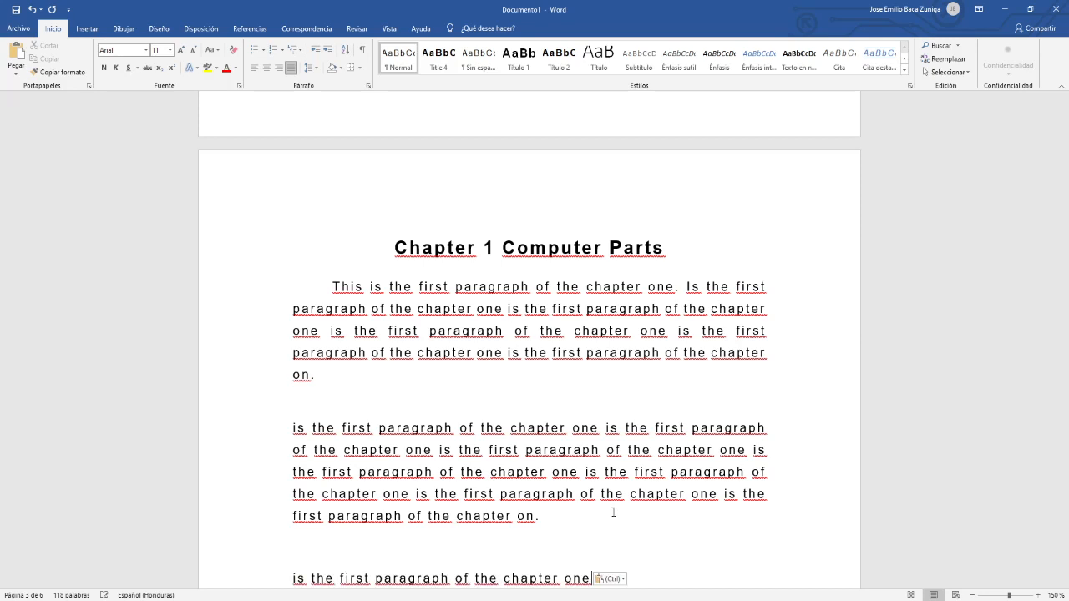
scroll(613, 510, down, 1)
text(is the first paragraph of the chapter one)
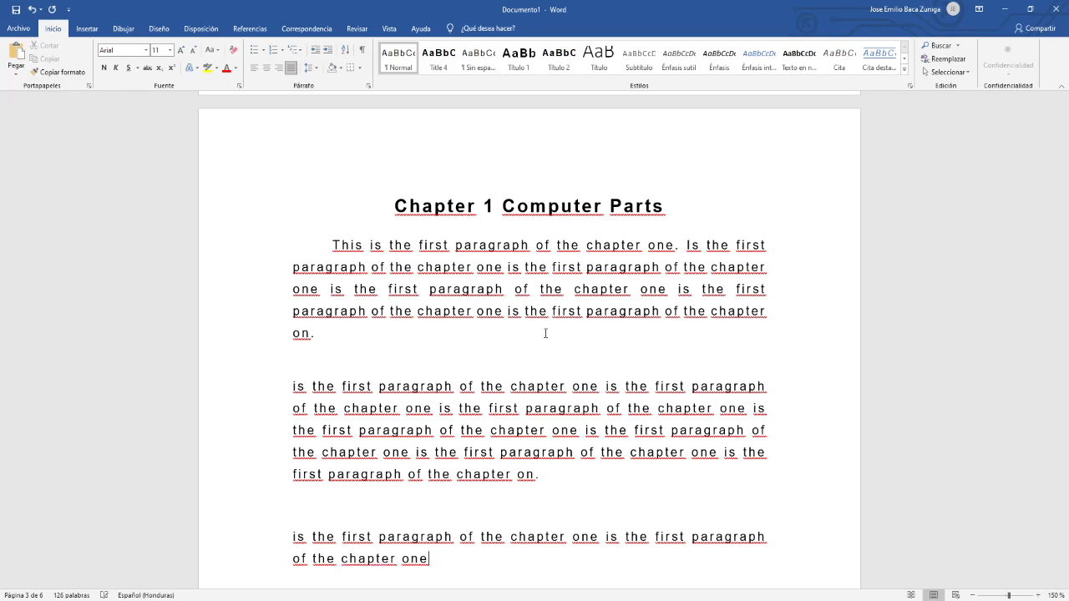
text(is the first paragraph of the chapter one)
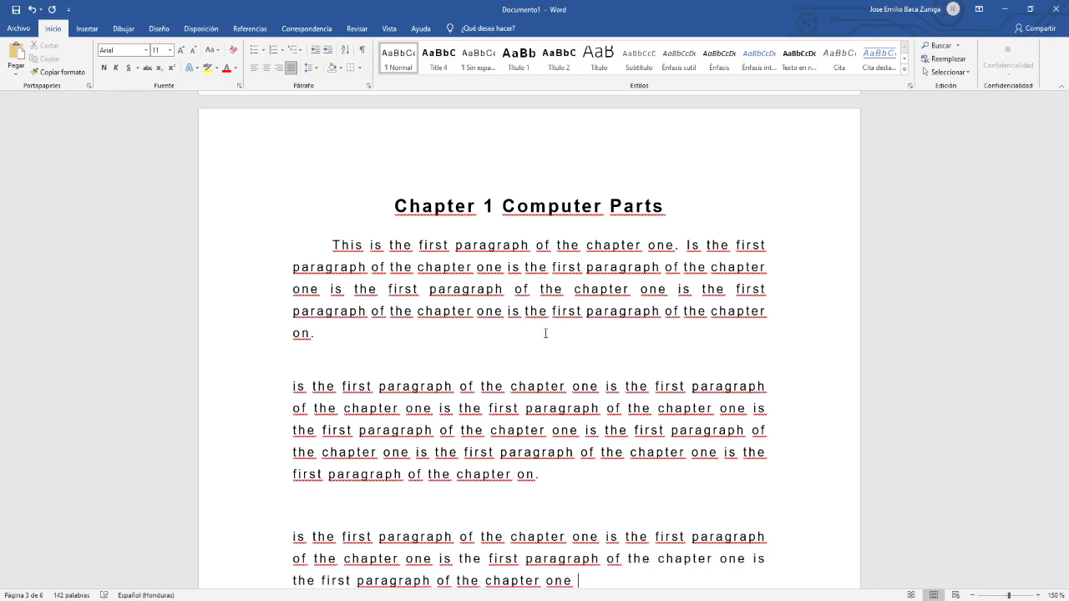
text(is the first paragraph of the chapter one)
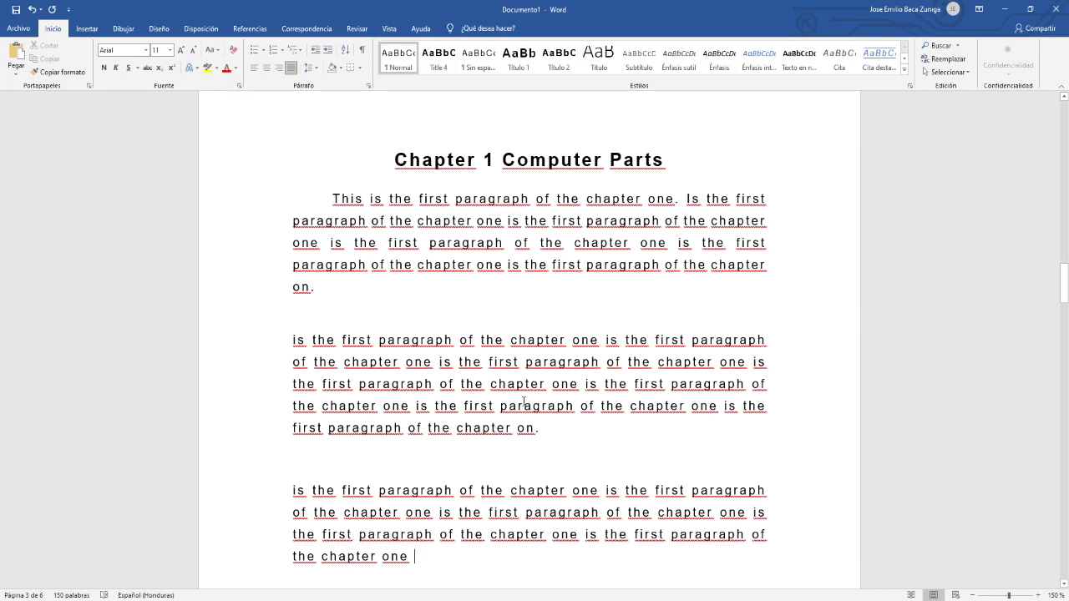
text(is the first paragraph of the chapter one is the first paragraph of the chapter one)
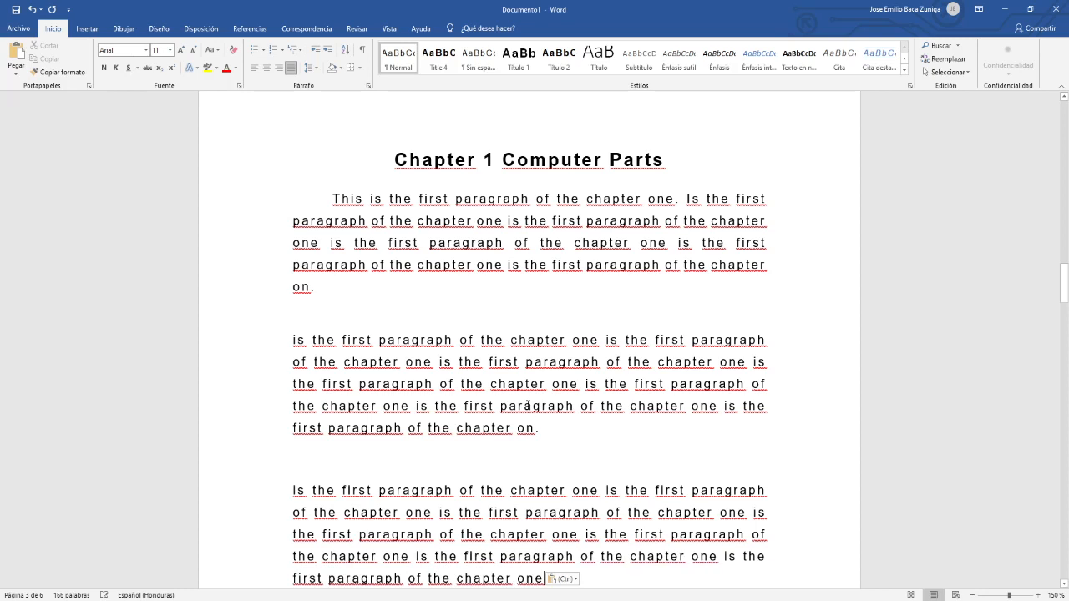
text(.)
Check the second paragraph's word count and shorten it by deleting everything after its last "one is the" up to the final period.
drag(294, 340, 539, 428)
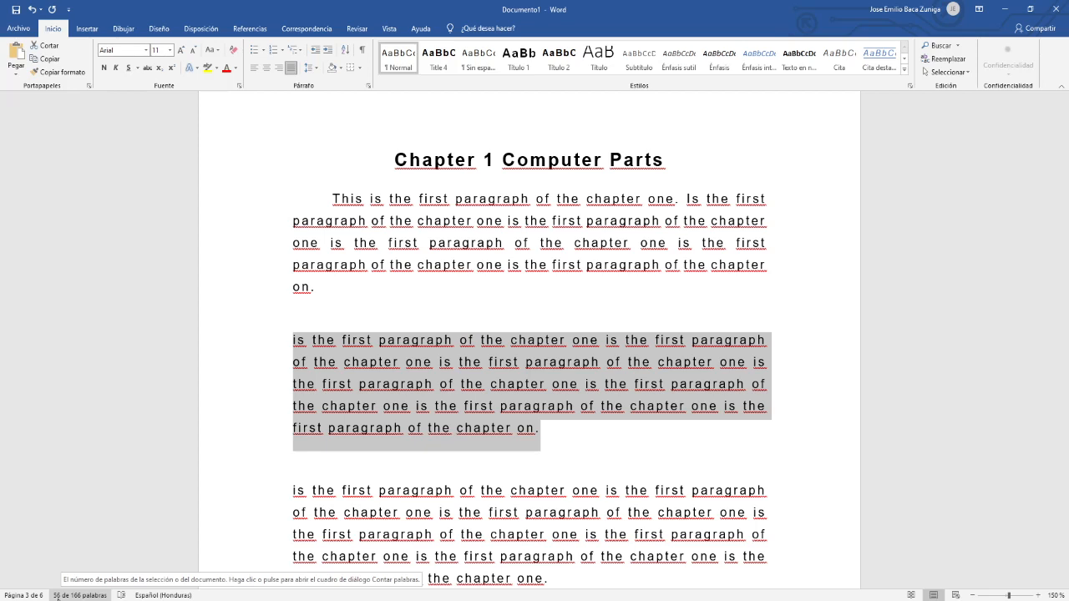
click(501, 405)
drag(501, 404, 529, 428)
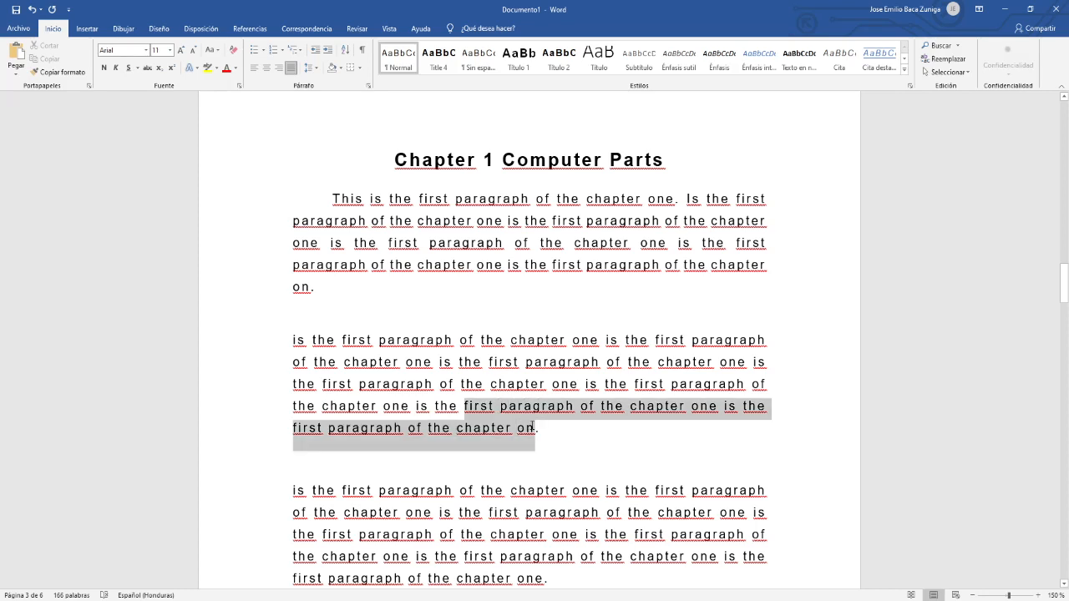
key(Delete)
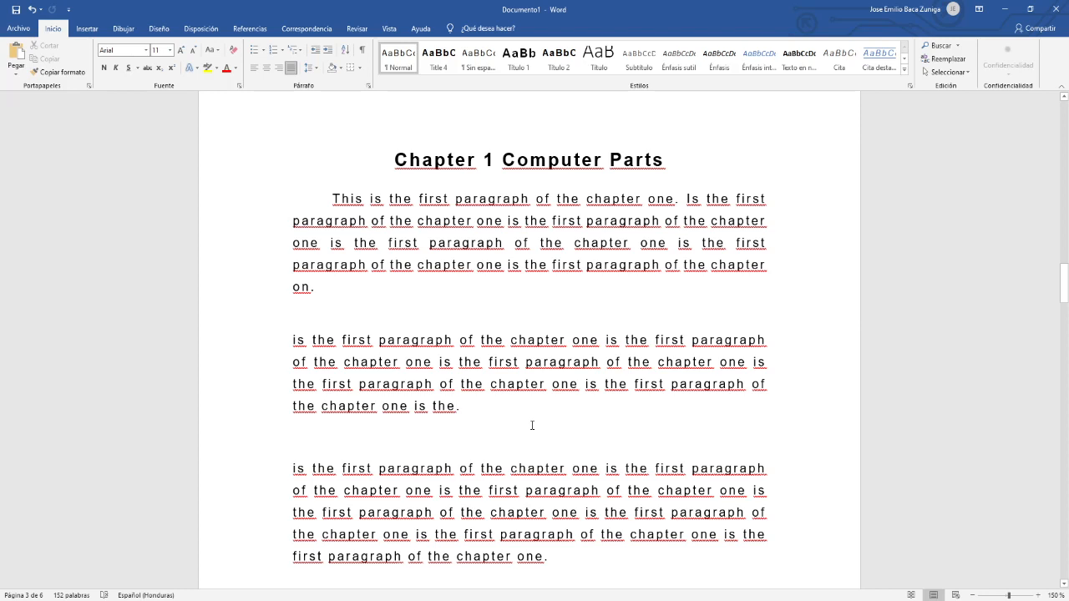
Undo the shortening of the second paragraph and split it after its fourth-line "one is the", ending the first part with a period.
key(ctrl+z)
click(465, 407)
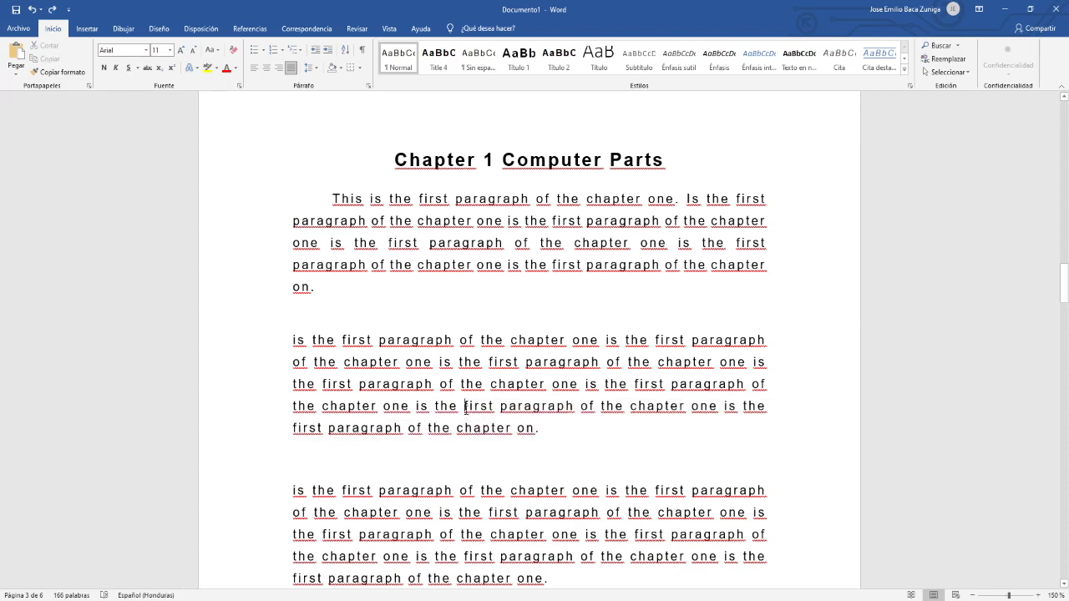
key(Return)
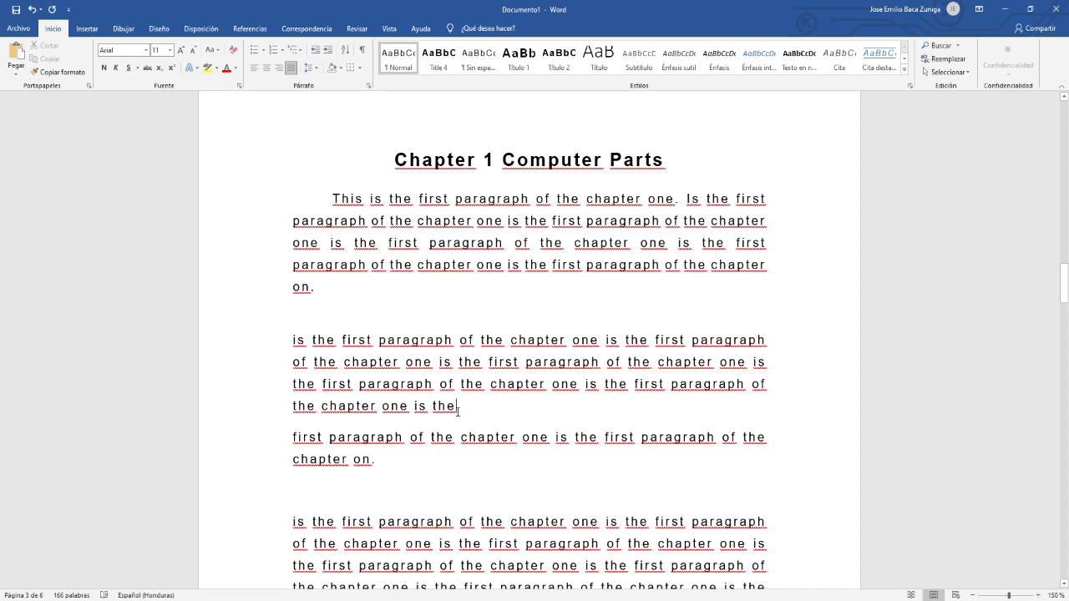
key(BackSpace)
text(e.)
Remove the blank lines before the last paragraph and between the first and second paragraphs of Chapter 1.
key(BackSpace)
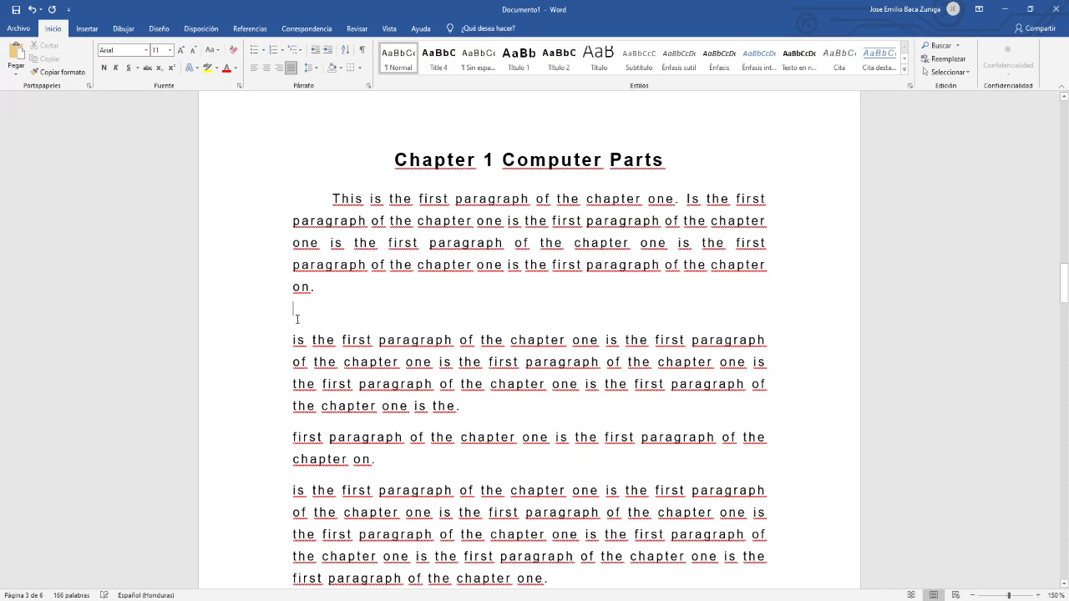
key(BackSpace)
key(ctrl+z)
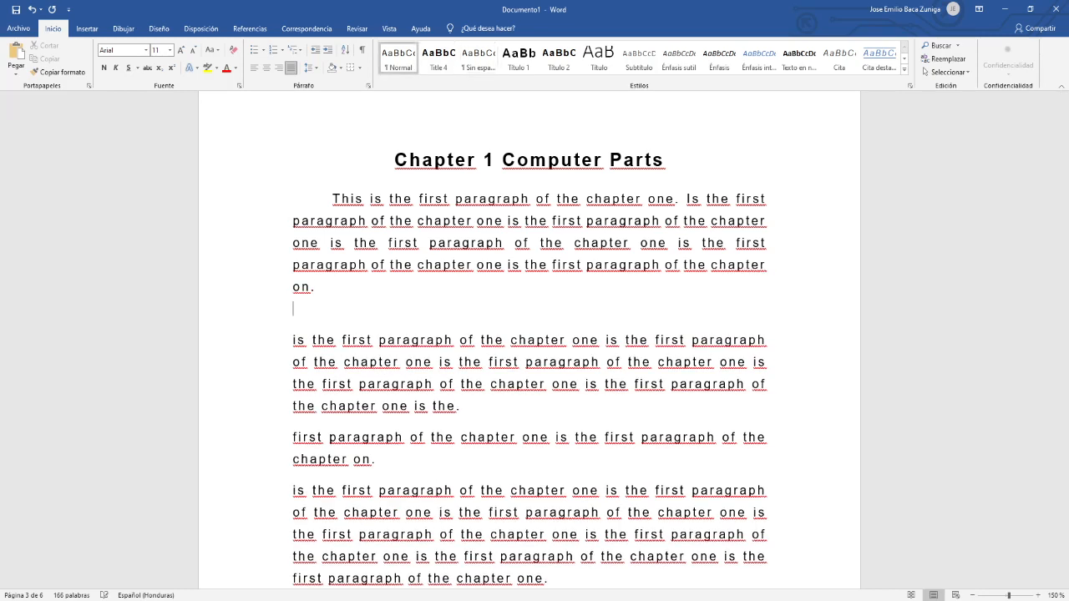
key(BackSpace)
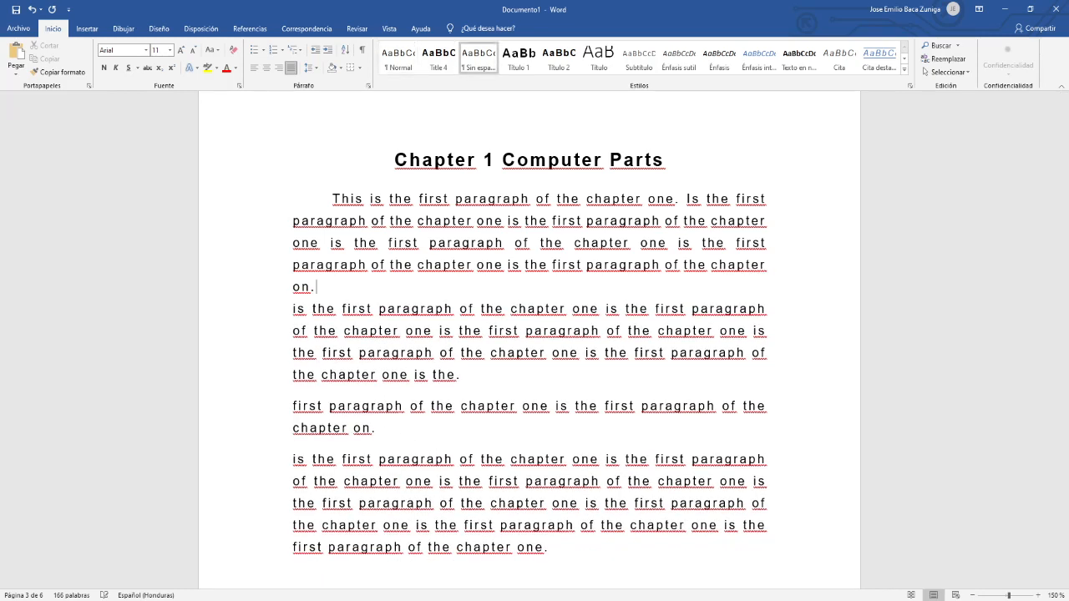
scroll(529, 334, down, 2)
click(434, 444)
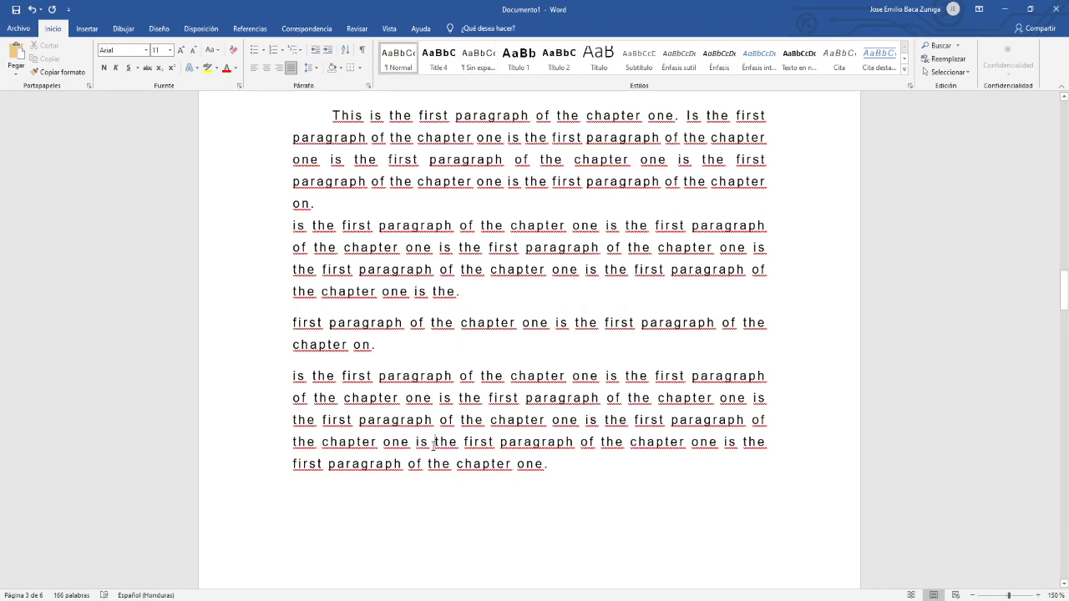
scroll(434, 443, up, 2)
scroll(434, 445, down, 3)
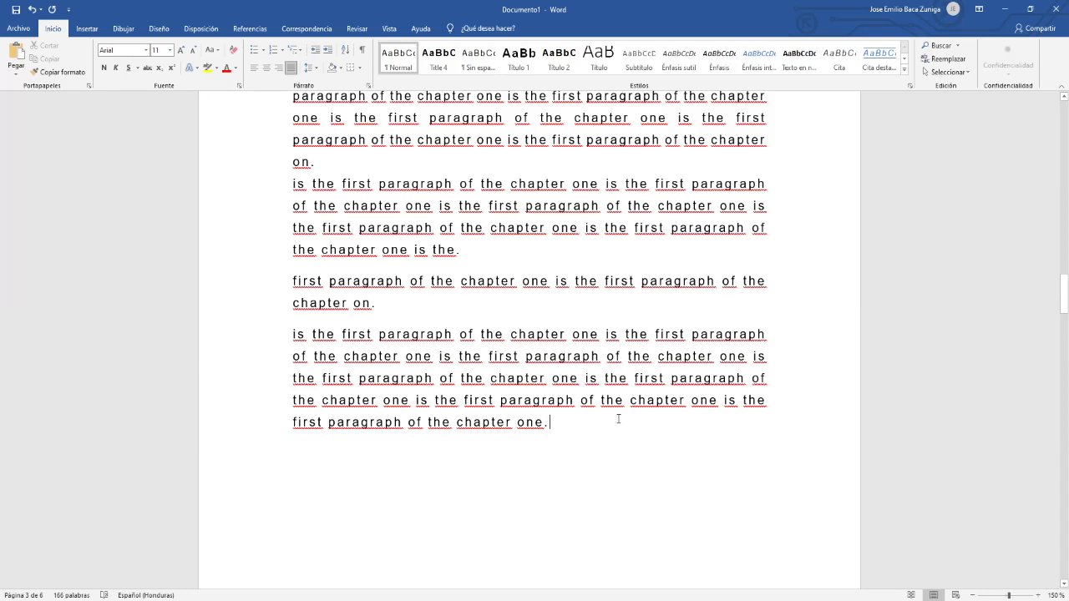
scroll(531, 392, down, 3)
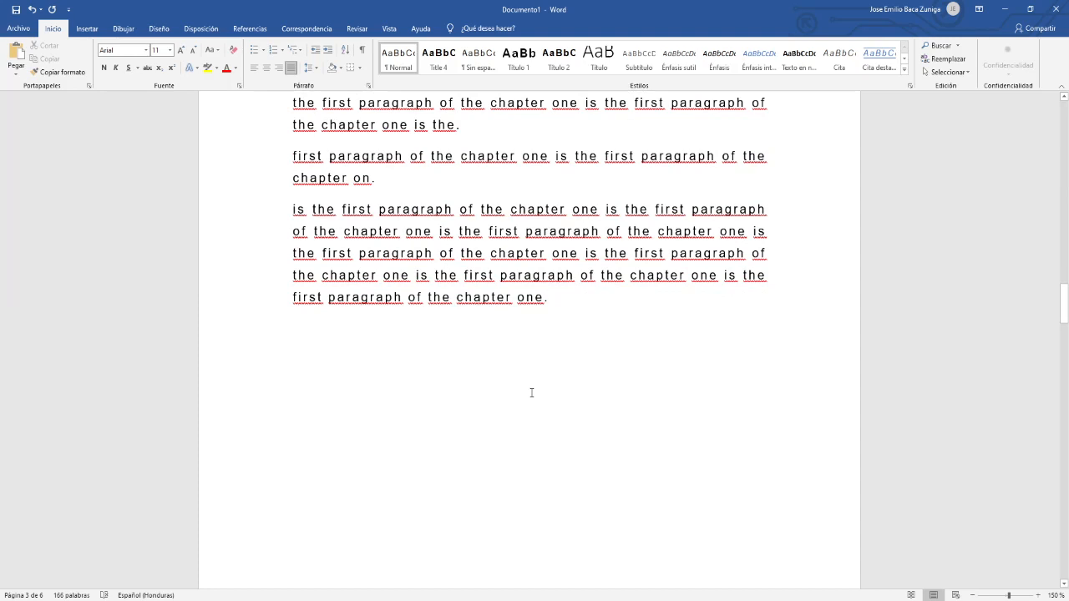
scroll(531, 393, up, 4)
Insert a table of contents in the Tabla automática 1 format on the blank page before Chapter 1.
scroll(531, 392, down, 15)
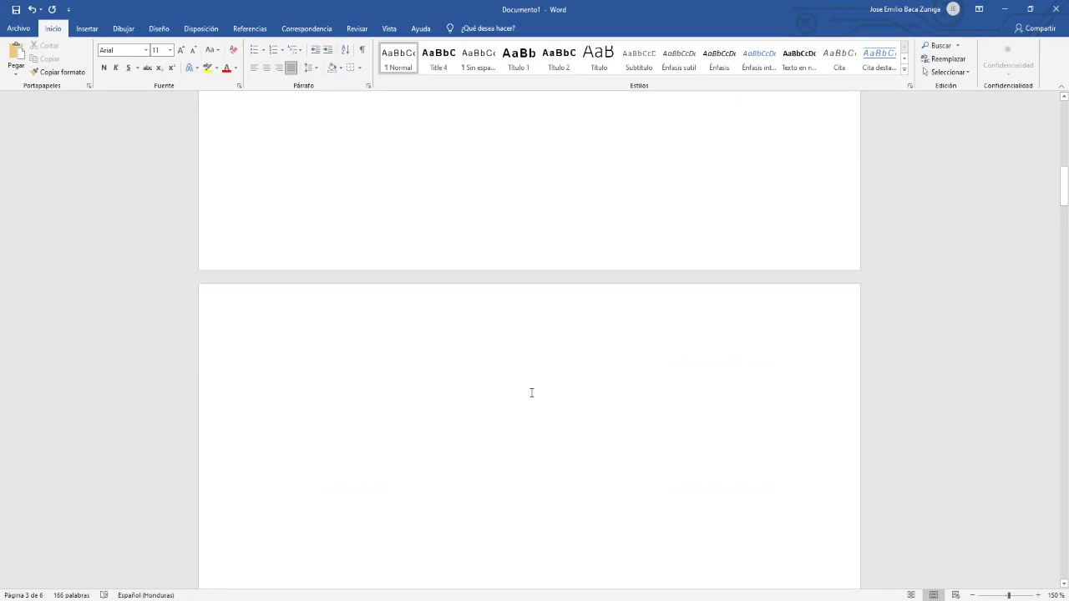
click(333, 344)
click(251, 29)
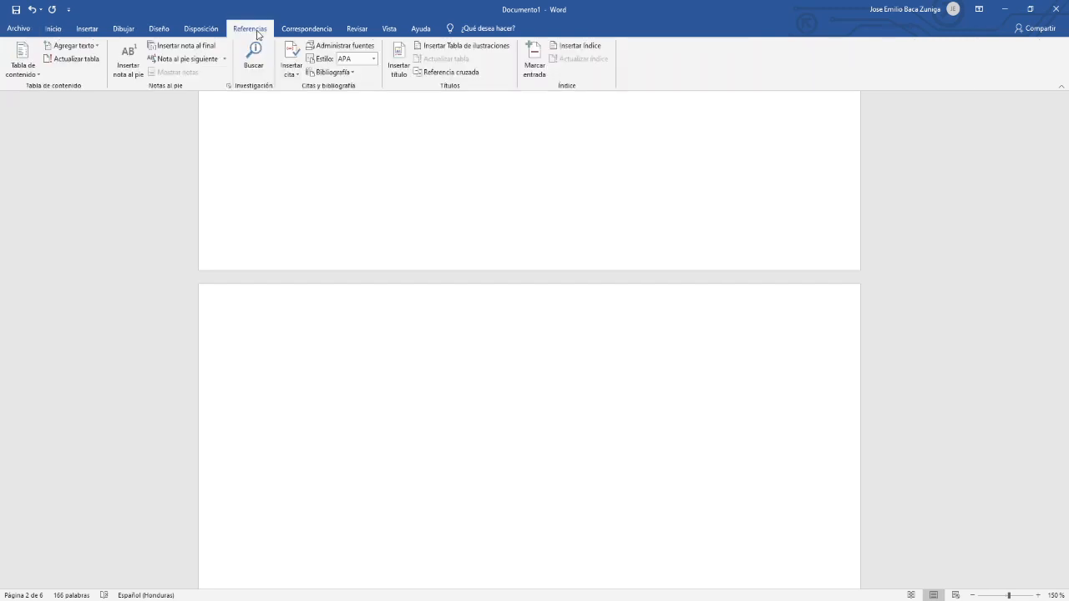
click(27, 70)
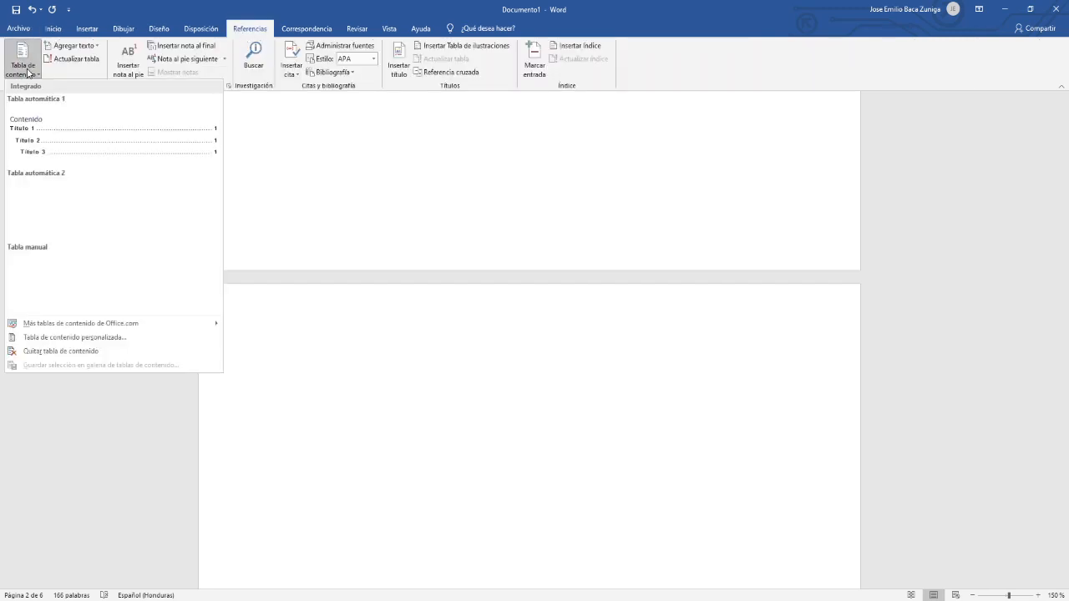
click(44, 132)
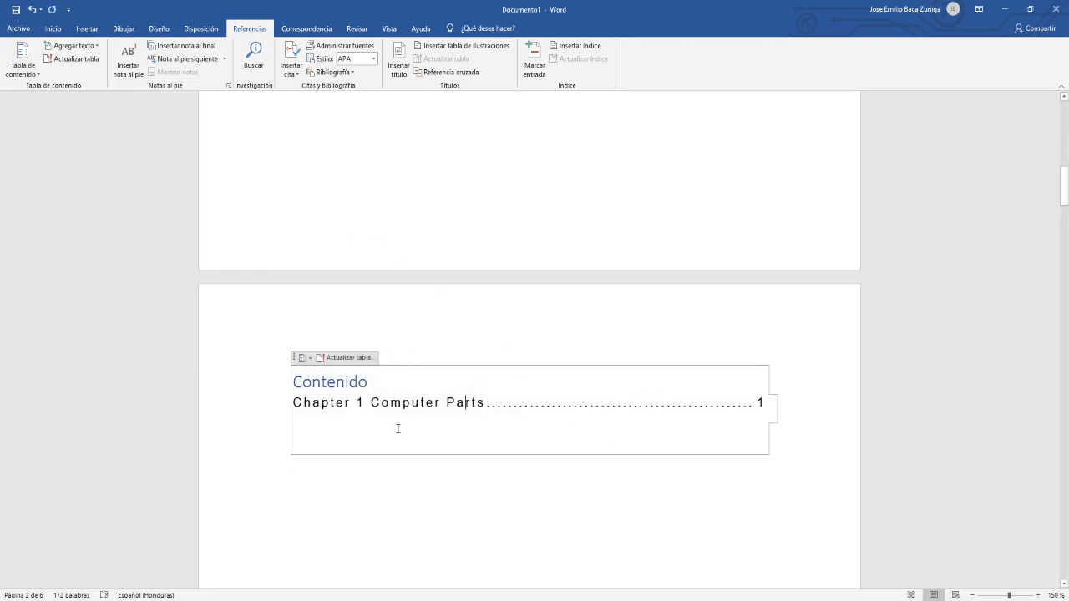
Add the line "1.1 Internal Parts" directly below the first paragraph of Chapter 1.
scroll(394, 427, down, 5)
scroll(398, 428, down, 8)
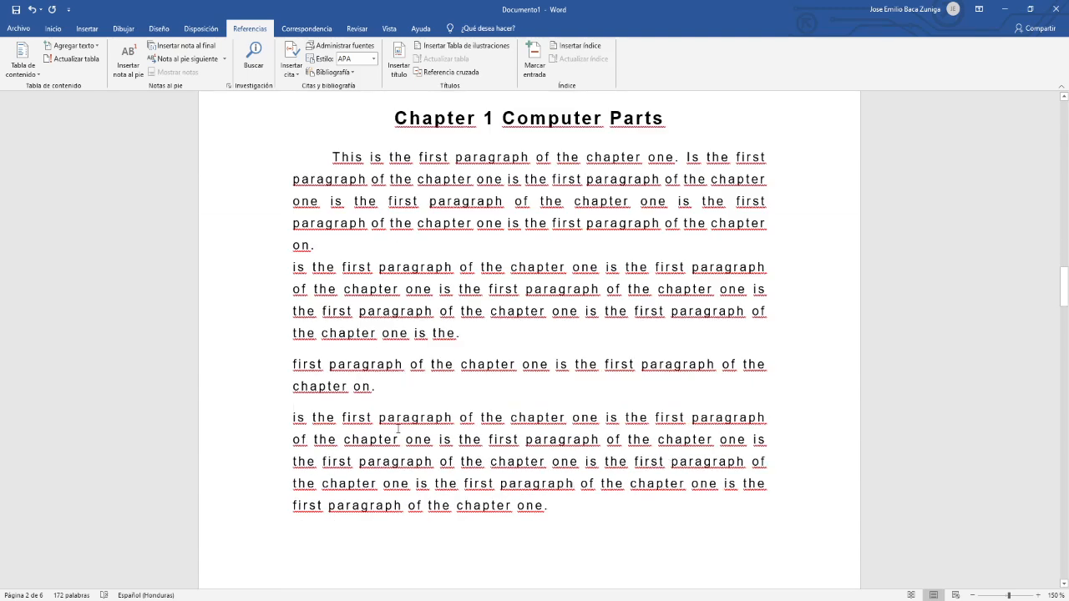
scroll(397, 429, up, 2)
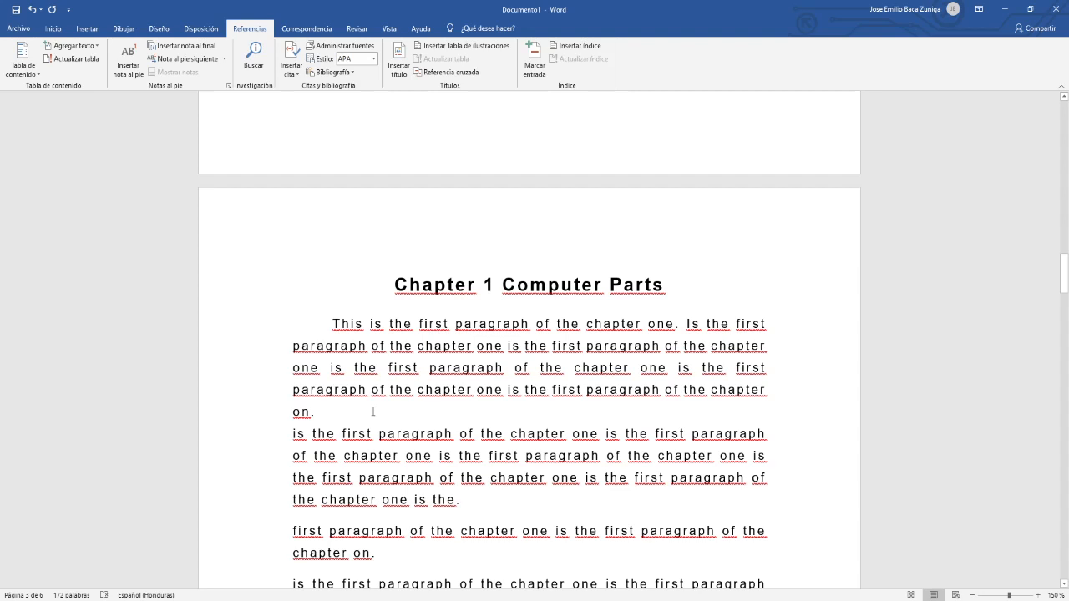
key(Return)
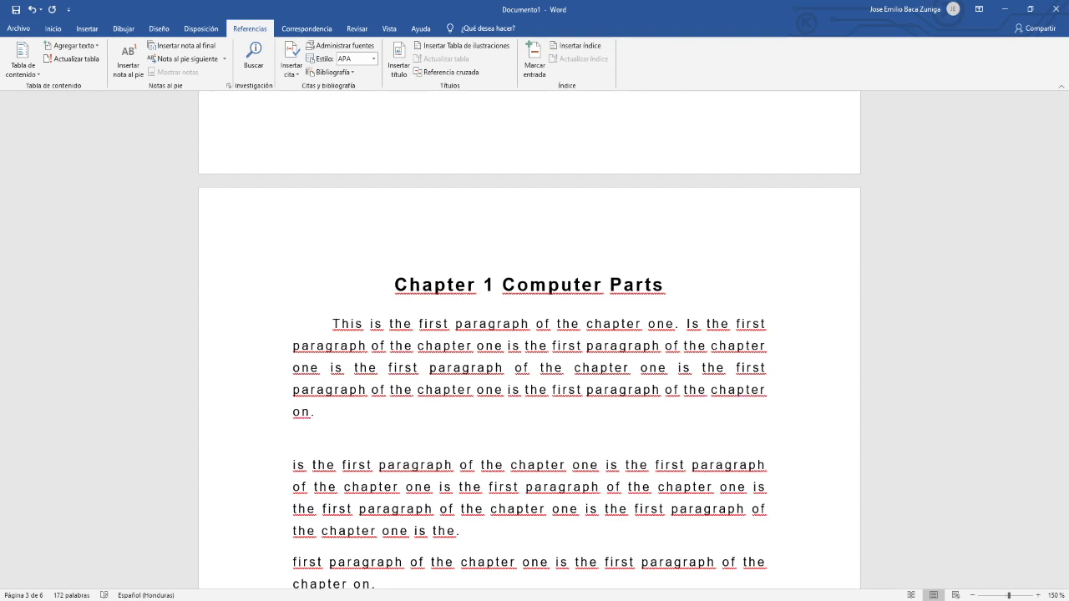
text(1.1 I)
key(BackSpace)
key(BackSpace)
text(1 Internal Parts)
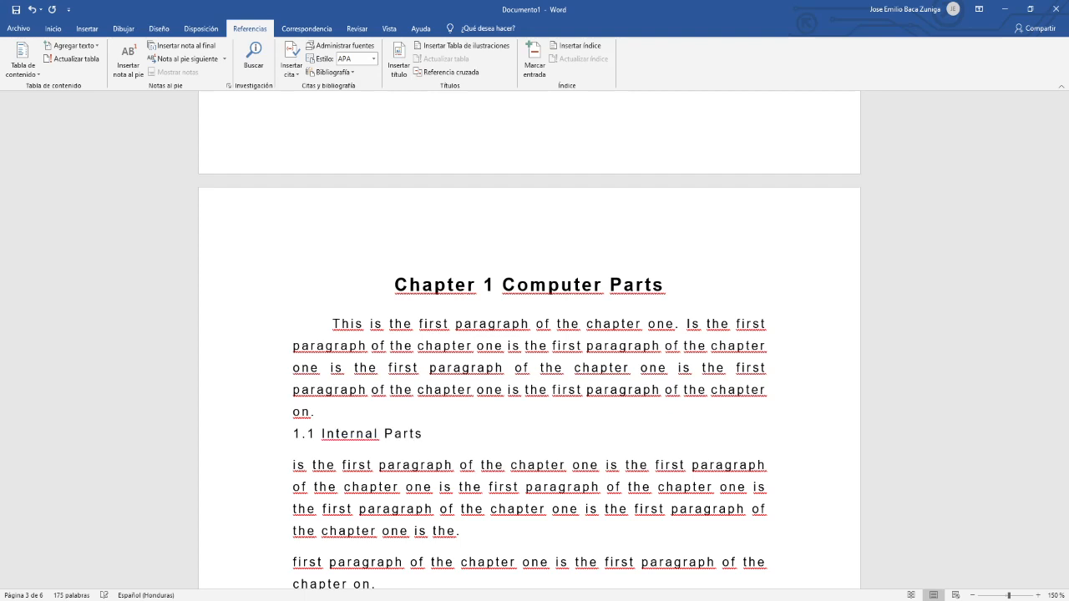
Apply the Título 2 style to the "1.1 Internal Parts" line.
drag(423, 434, 291, 435)
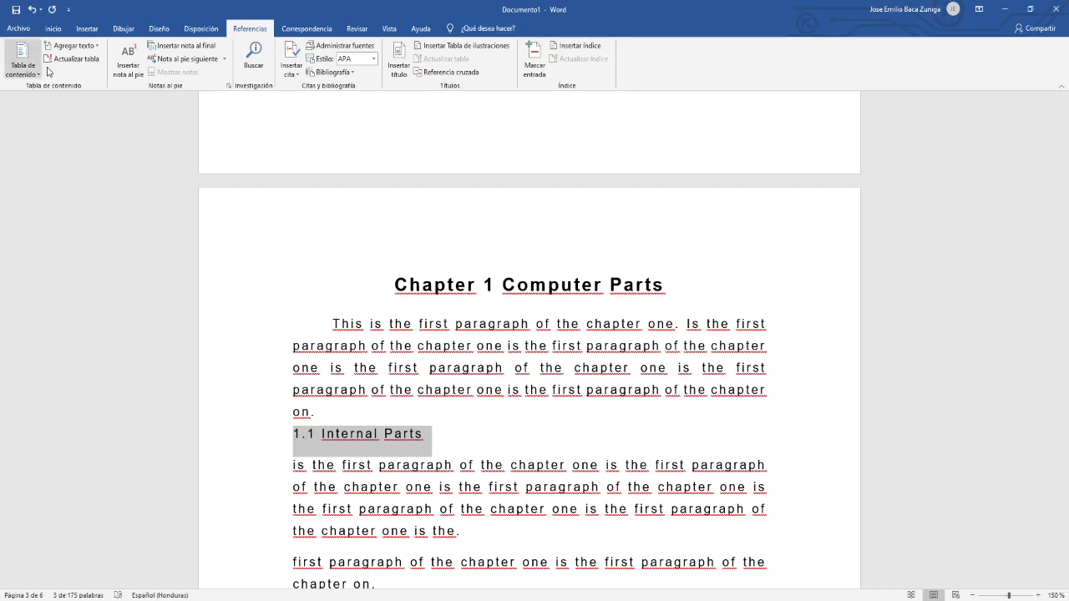
click(44, 29)
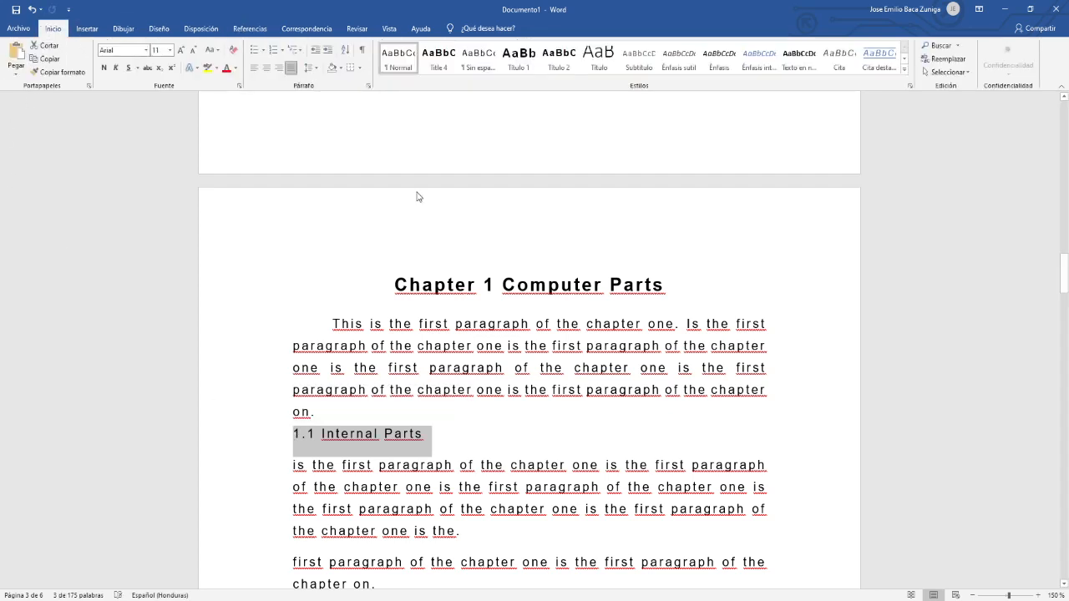
click(553, 72)
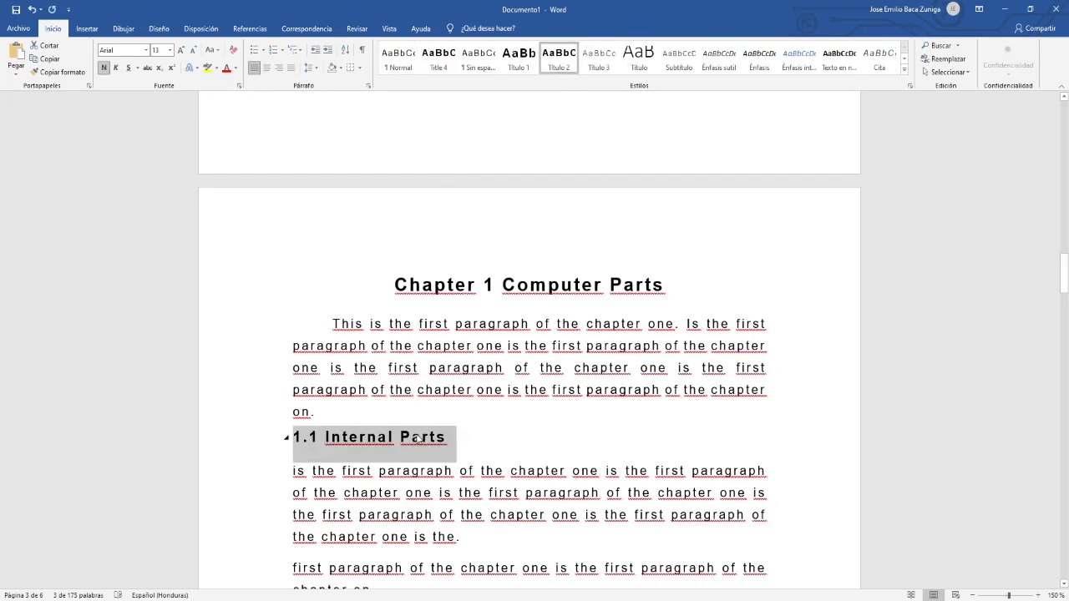
scroll(441, 543, down, 1)
click(474, 462)
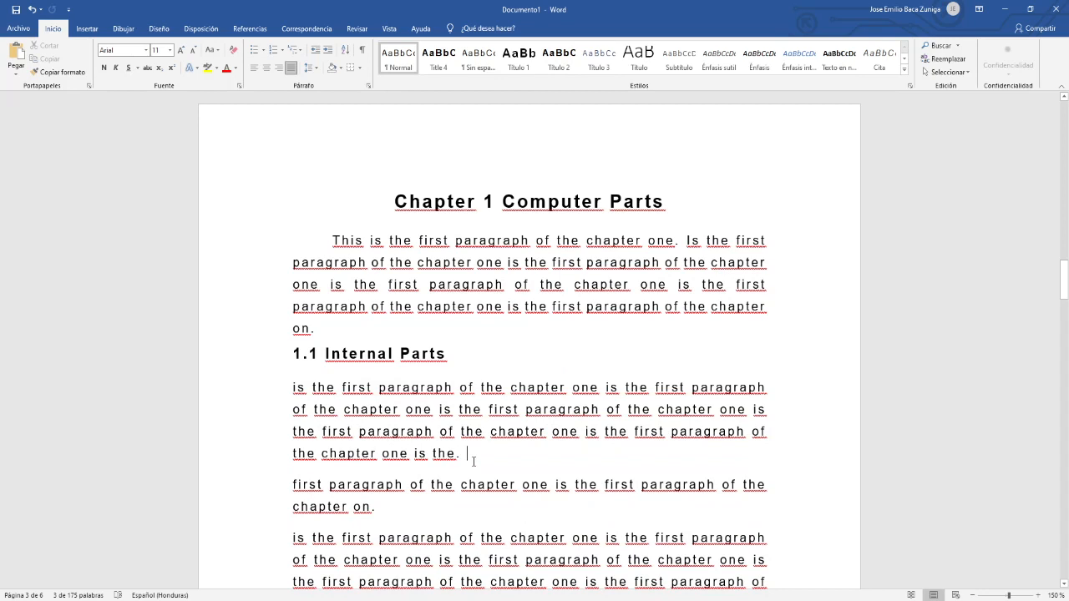
key(Return)
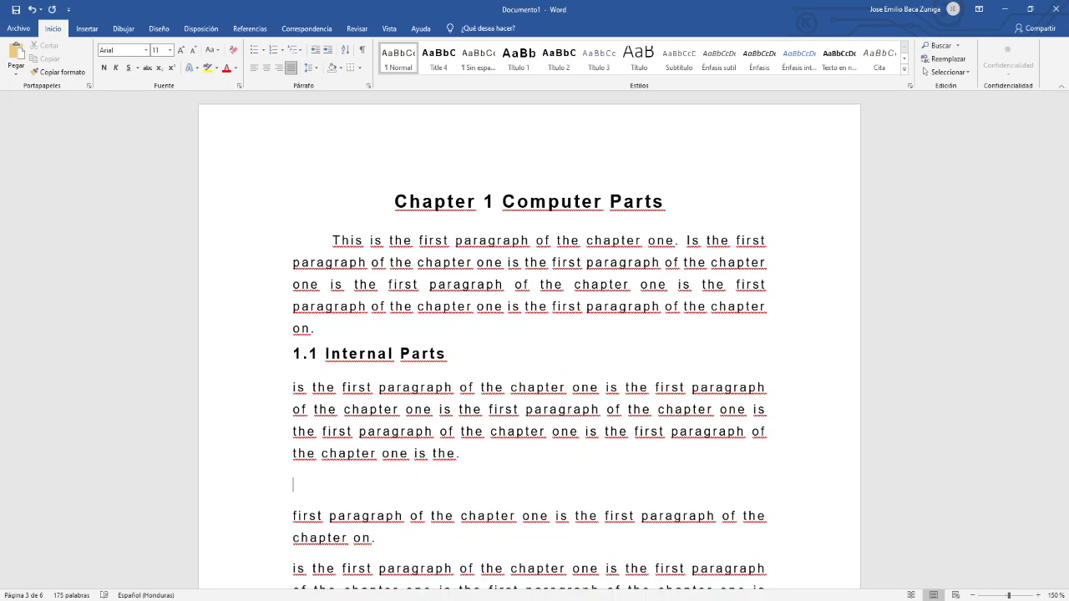
key(BackSpace)
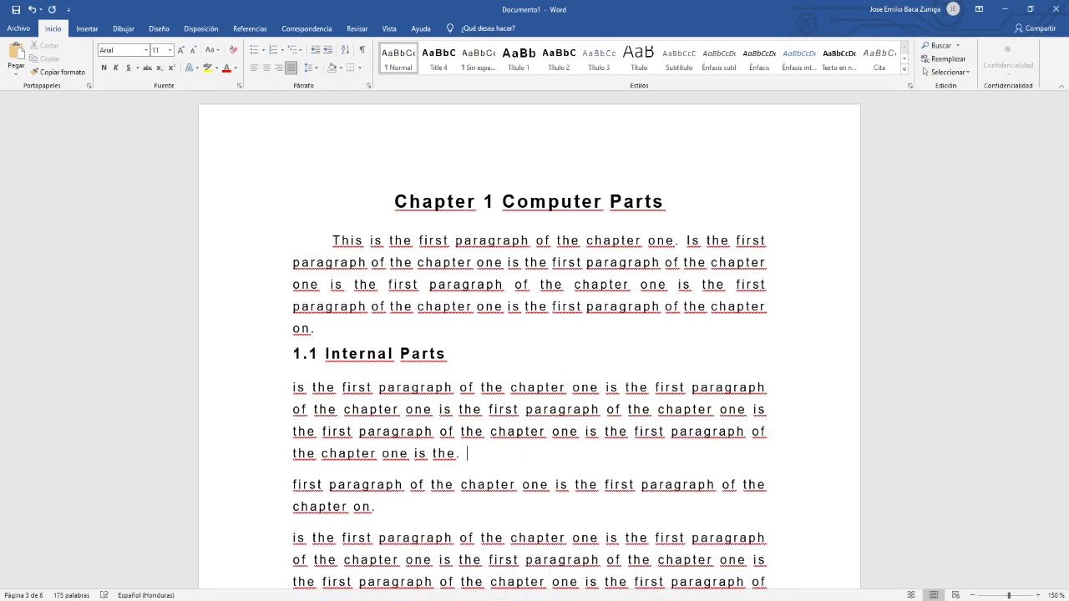
Add the line "1.2 External Parts" between the short paragraph ending in "chapter on." and the last paragraph.
click(412, 514)
key(Return)
scroll(412, 514, down, 2)
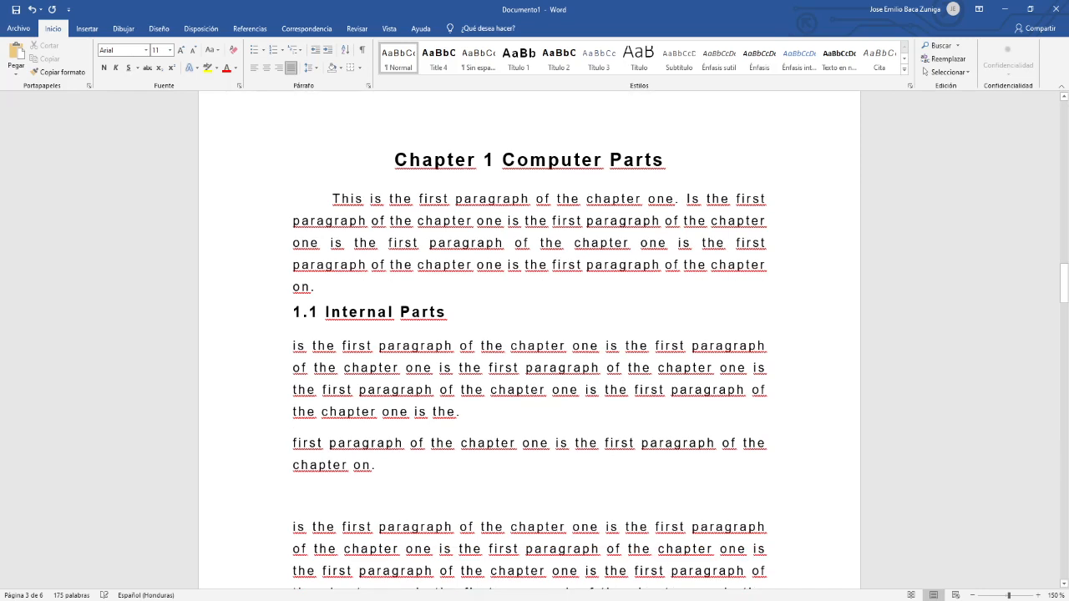
scroll(529, 334, down, 1)
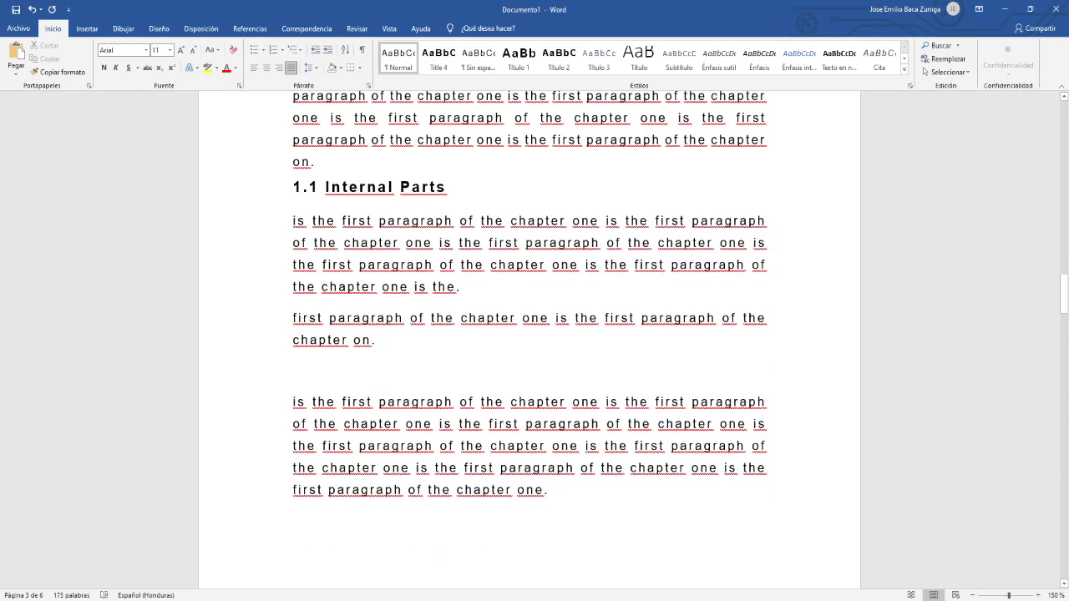
text(1.2)
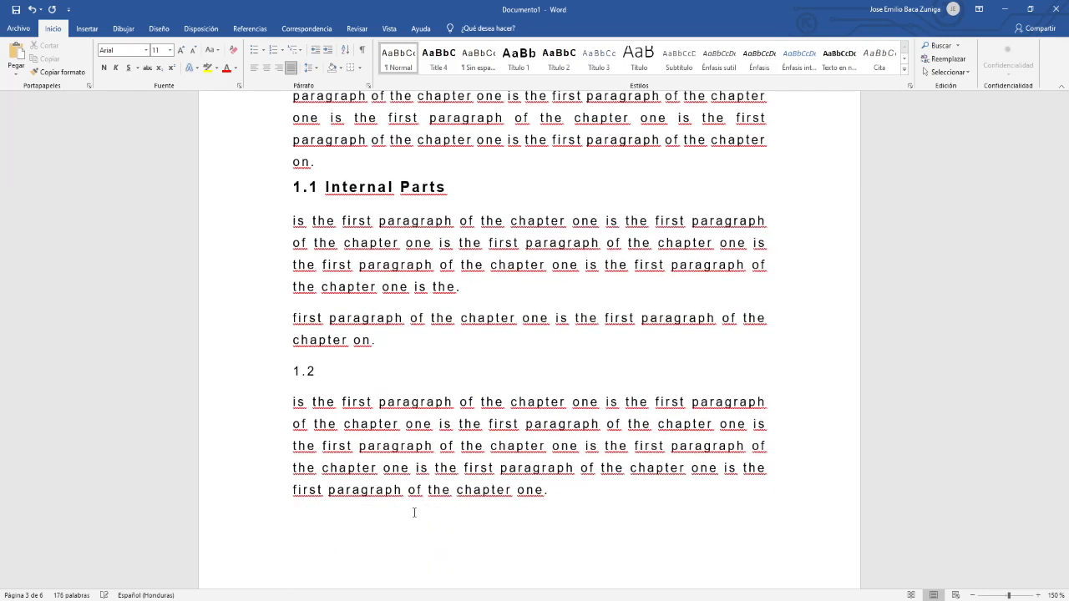
text( External Parts)
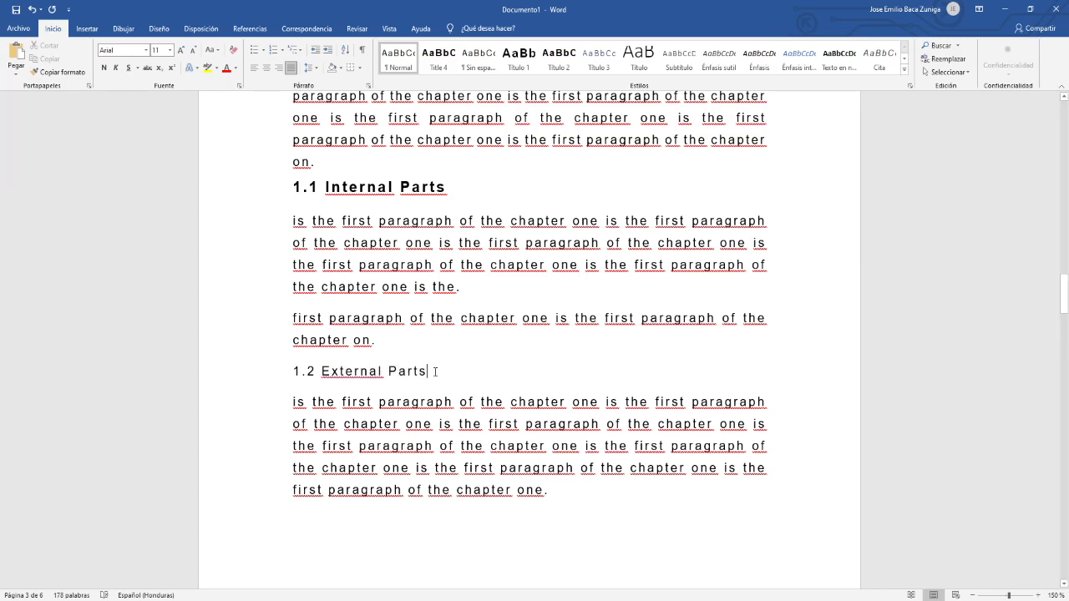
Format the "1.2 External Parts" line as a Título 2 heading.
drag(435, 371, 296, 386)
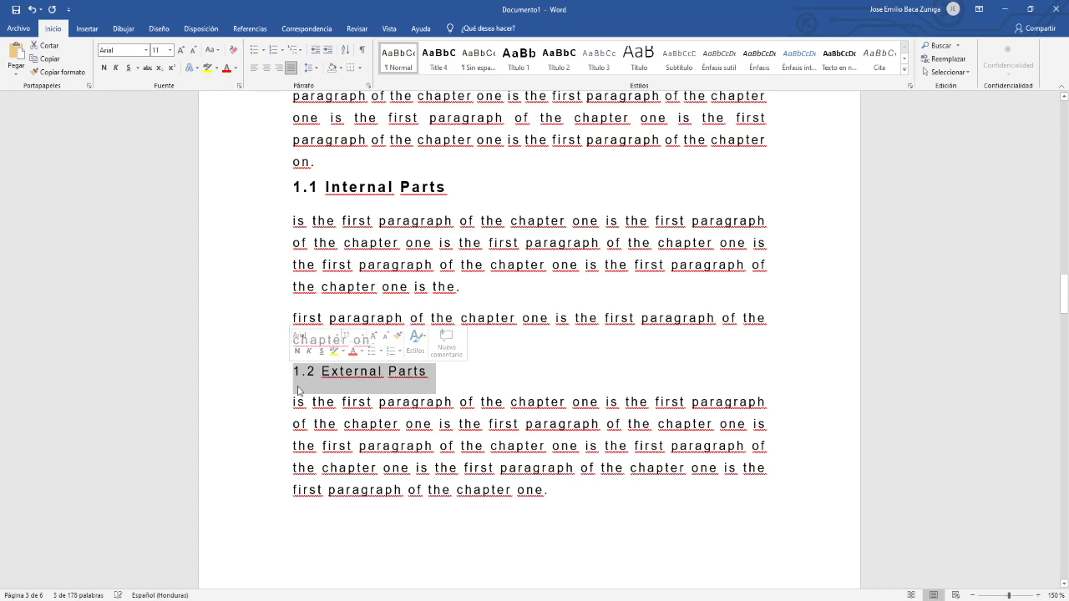
click(560, 57)
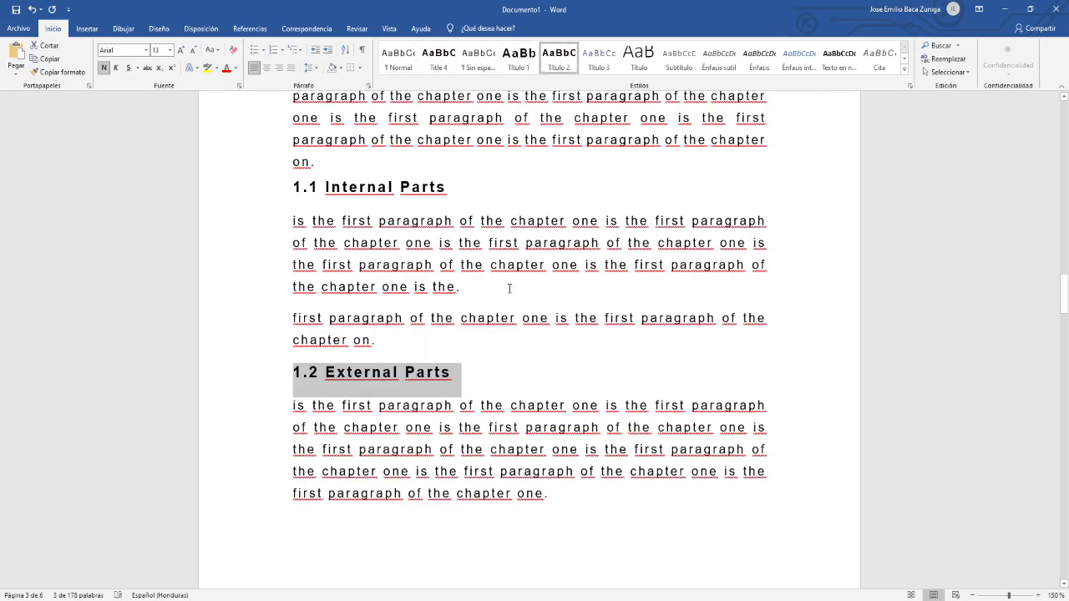
click(450, 380)
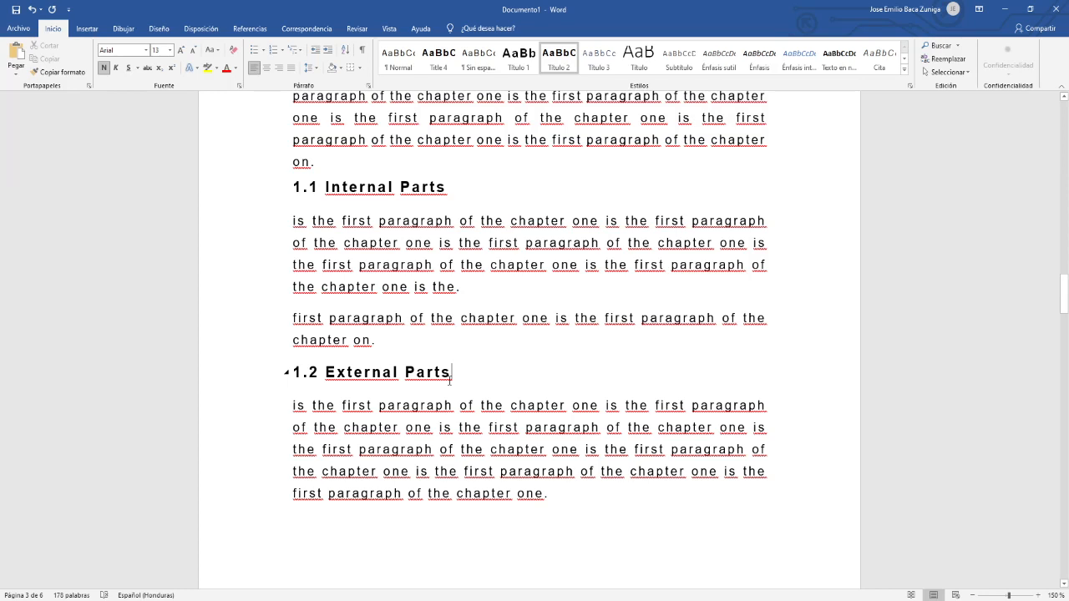
Turn the "1.1 Internal Parts" heading into an automatically numbered one and delete the blank line added below it.
click(486, 187)
key(Return)
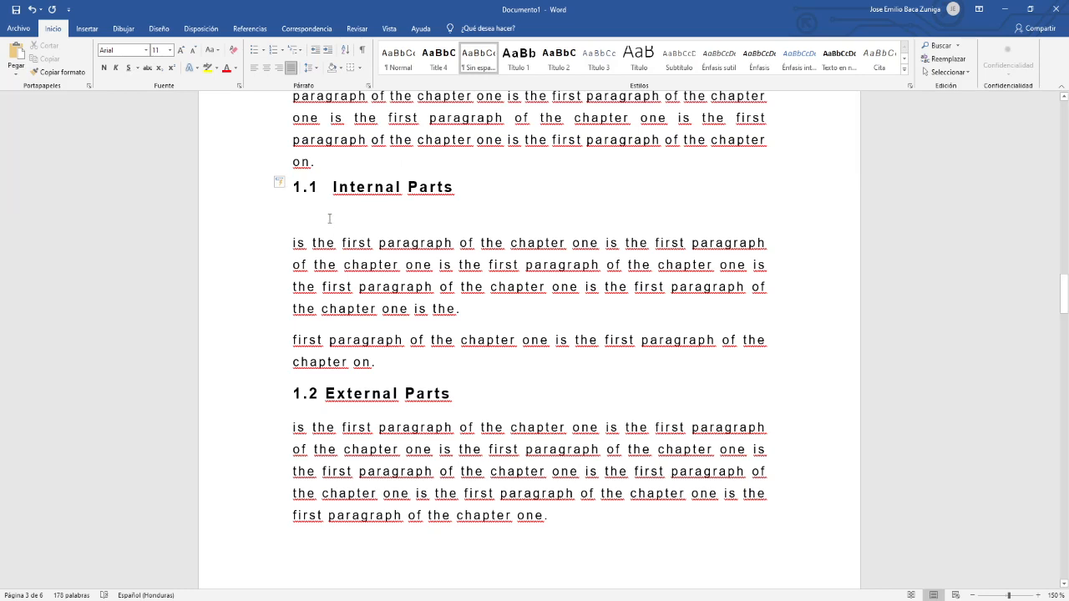
click(291, 242)
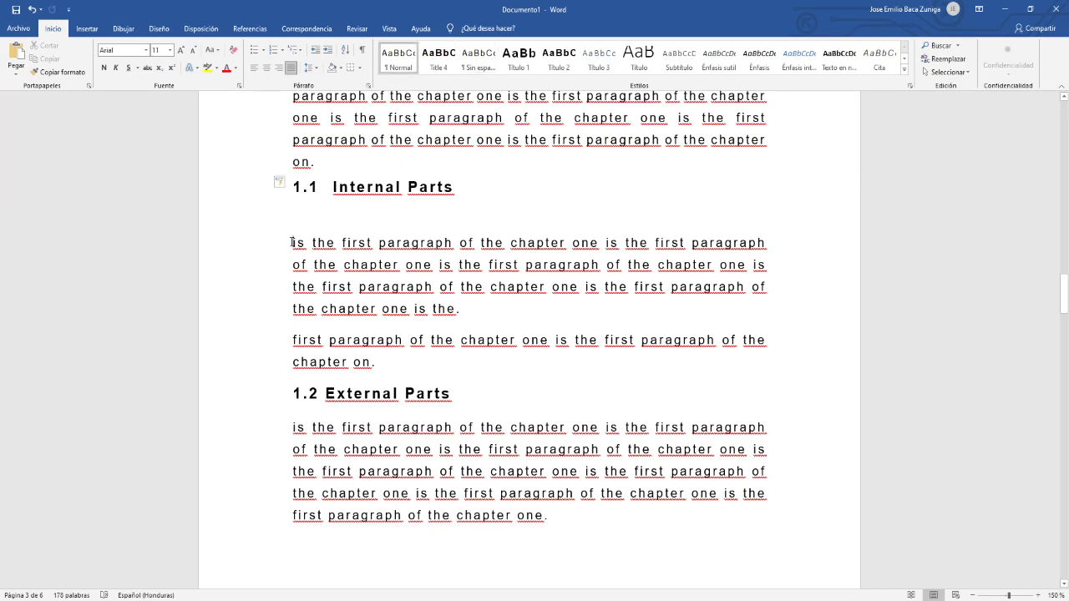
key(BackSpace)
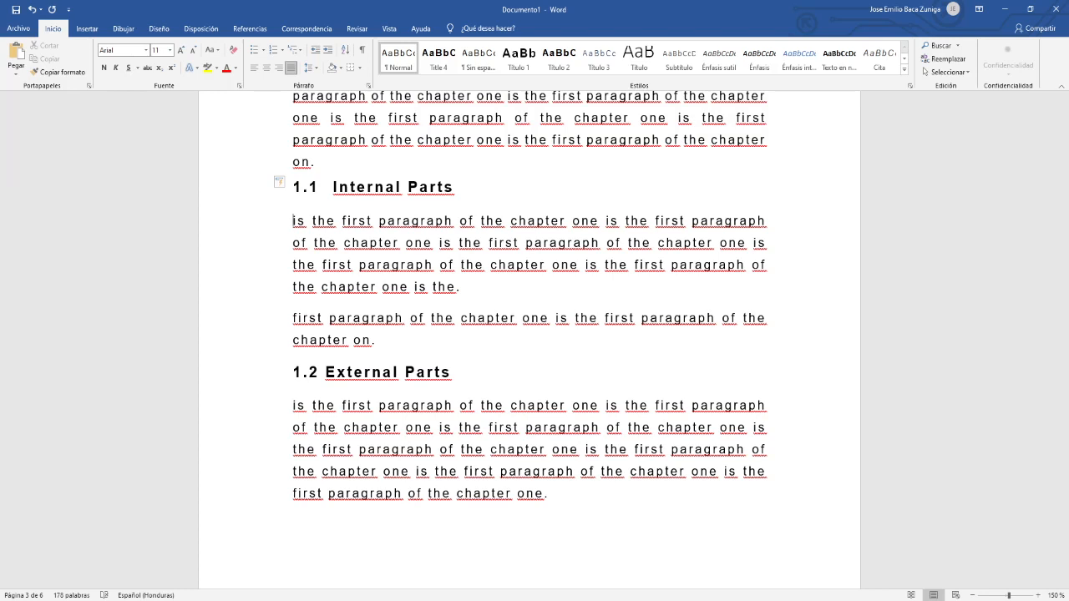
Join the paragraph below "1.1 Internal Parts" to that heading and split it off again as the next numbered heading line.
drag(487, 286, 265, 233)
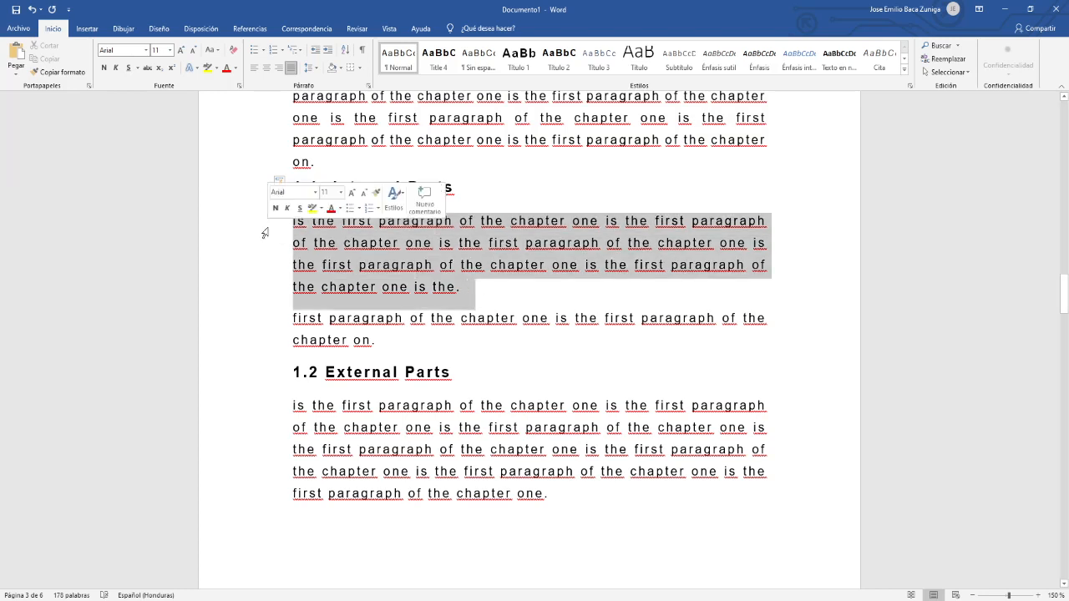
click(292, 239)
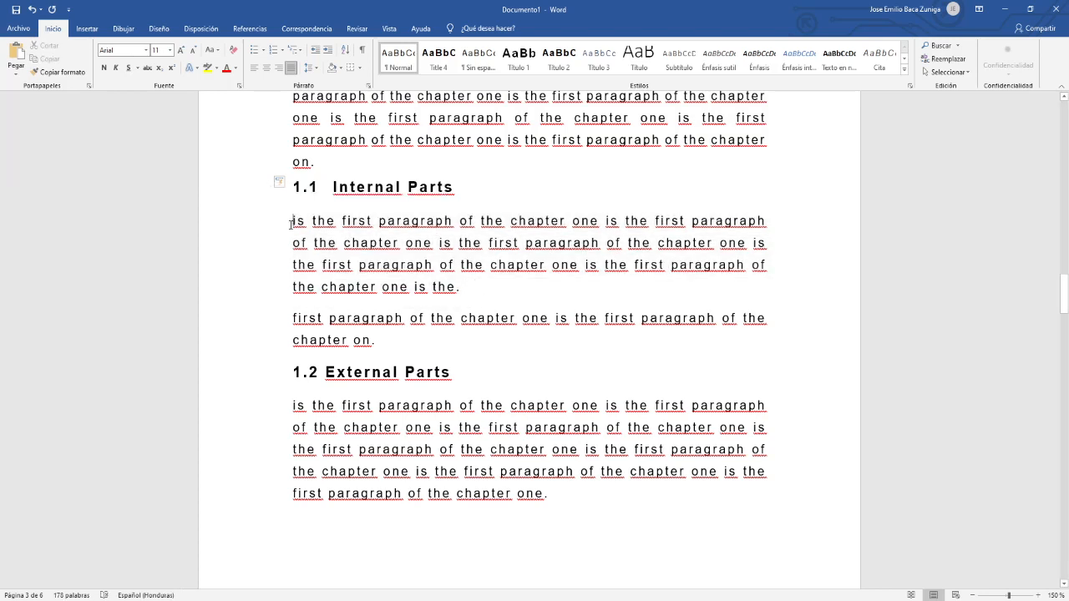
key(BackSpace)
key(Return)
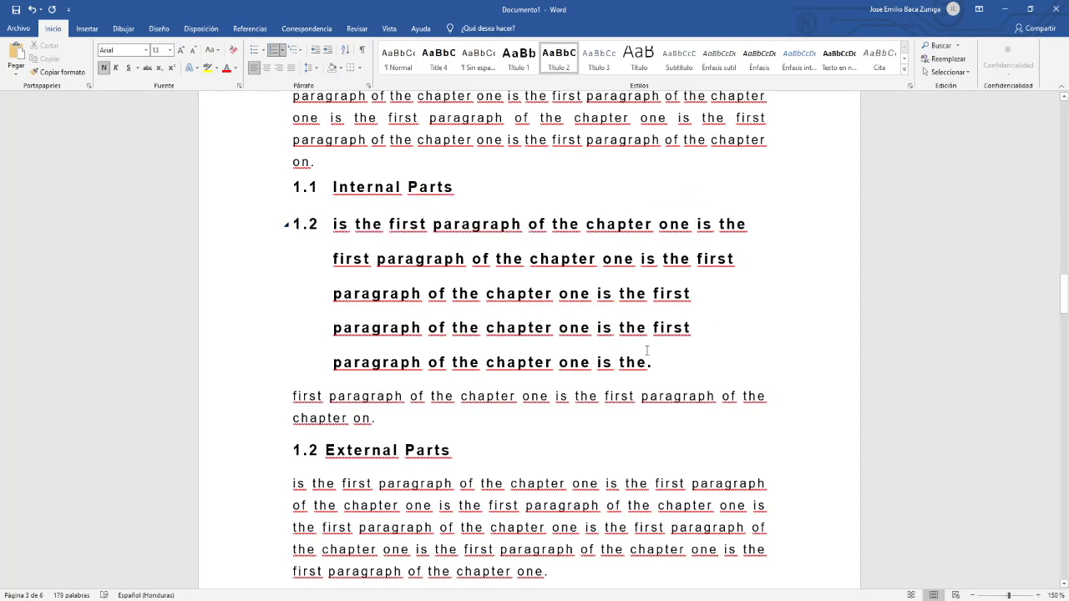
Try splitting the paragraph off the "1.1 Internal Parts" heading again and restyling it as Normal and Sin espaciado.
key(BackSpace)
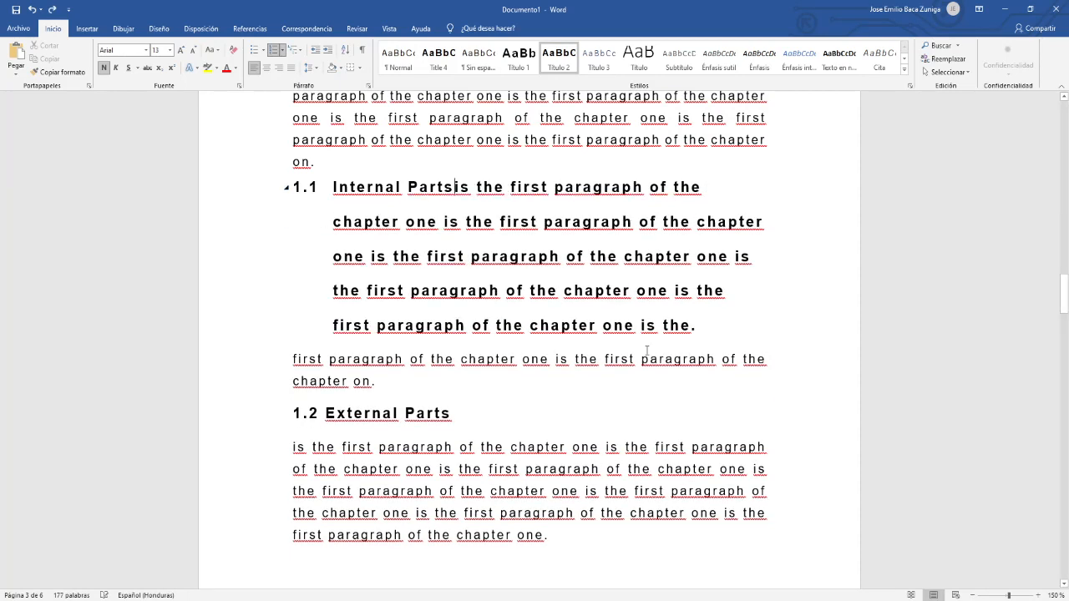
key(Return)
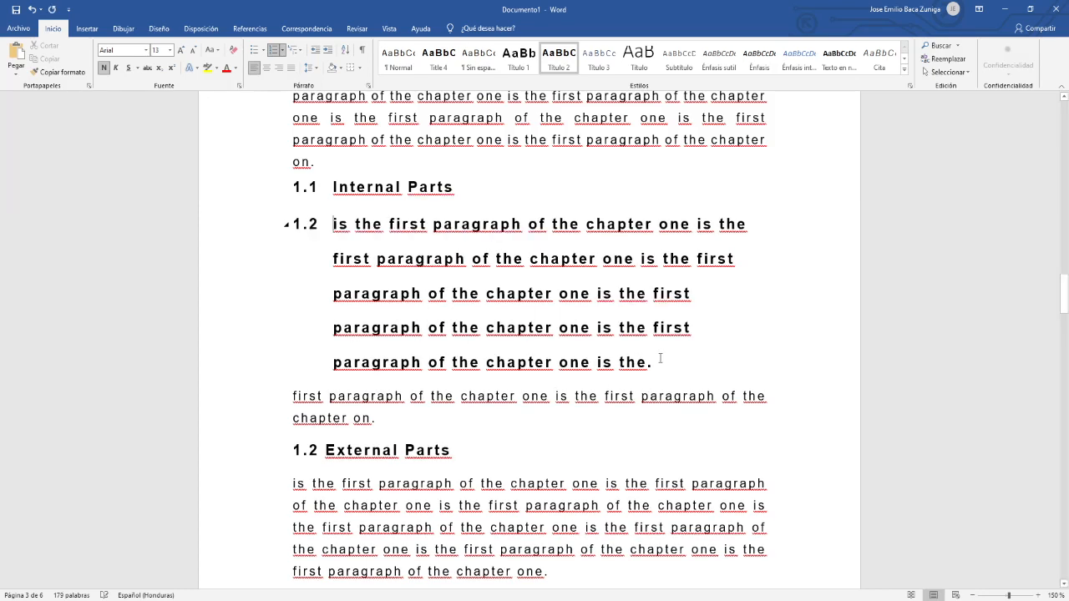
drag(666, 368, 331, 219)
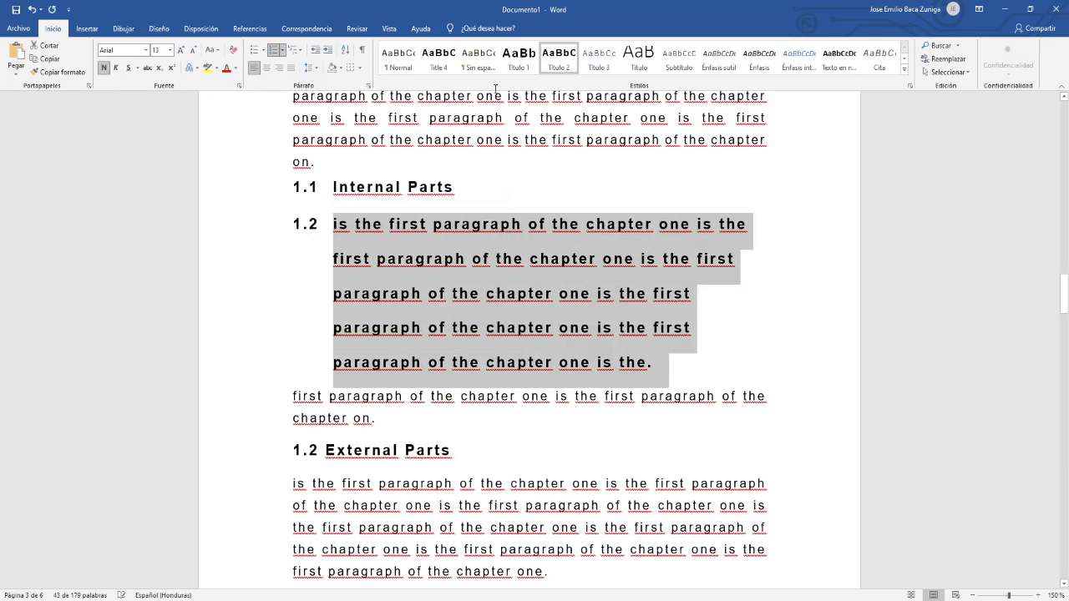
key(ctrl+shift+n)
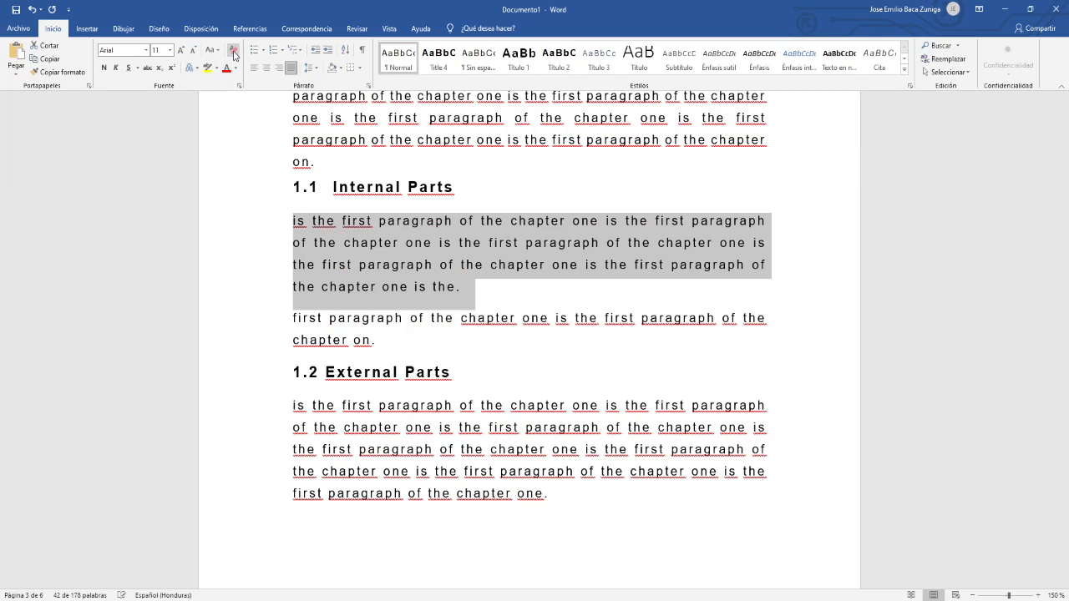
click(478, 58)
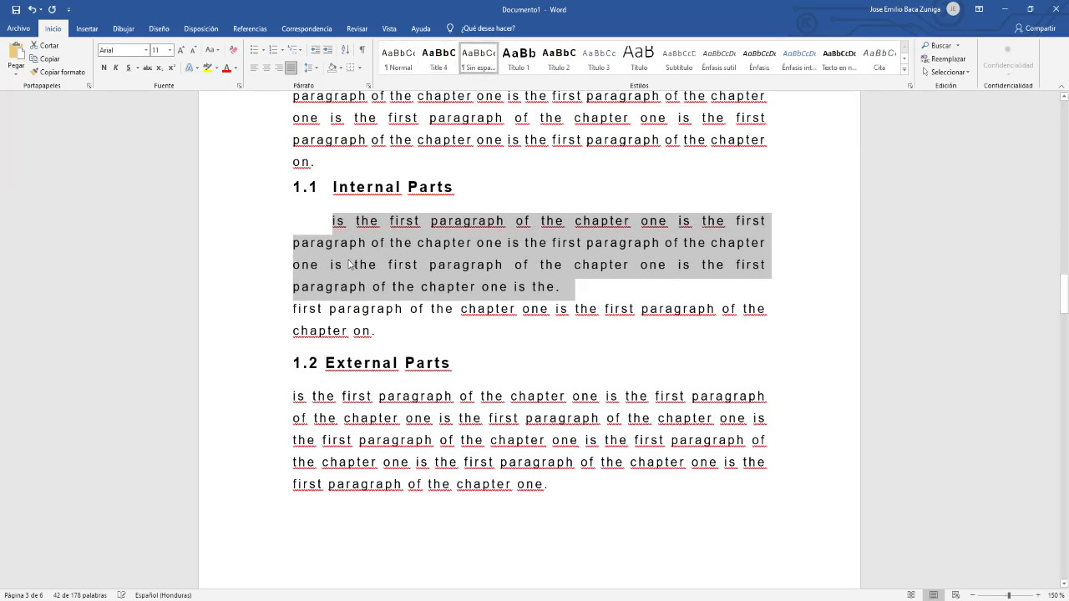
click(334, 221)
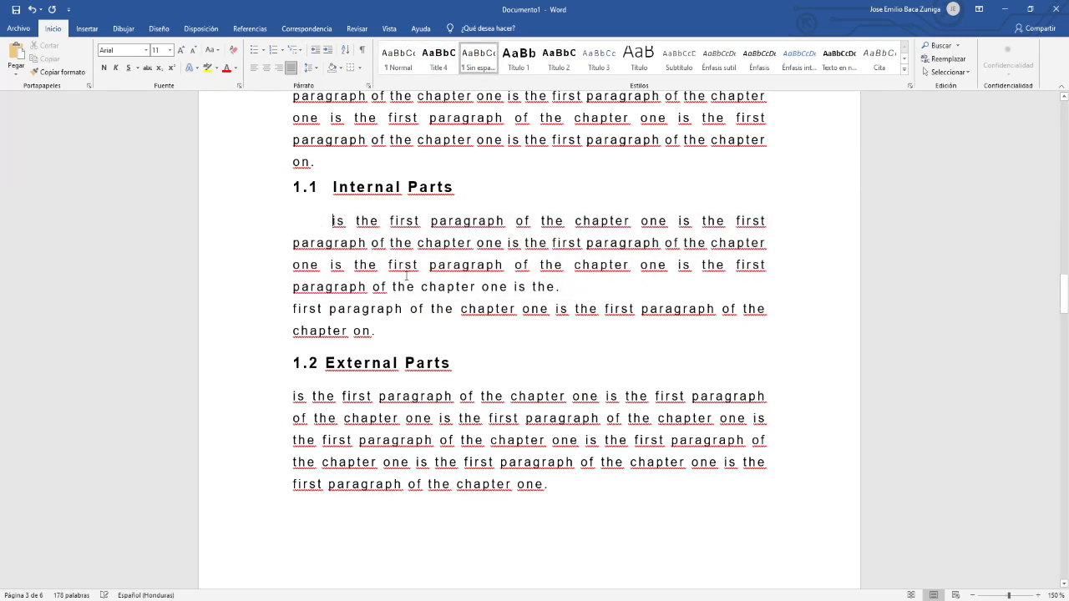
Undo the restyling and the joining of the paragraph with the "1.1 Internal Parts" heading.
key(ctrl+z)
key(ctrl+z)
key(ctrl+z)
key(ctrl+z)
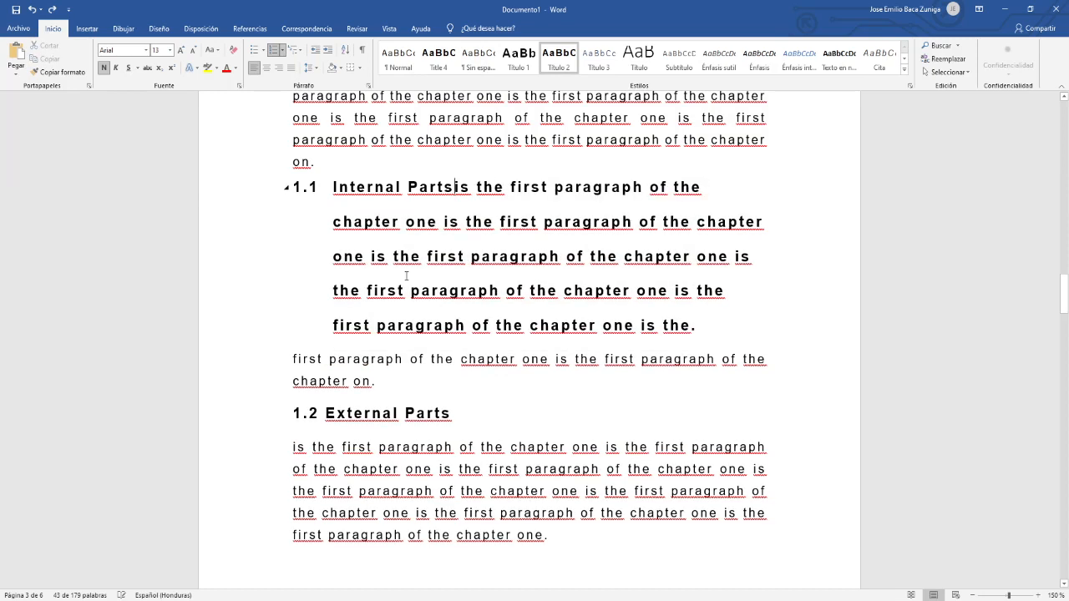
key(ctrl+z)
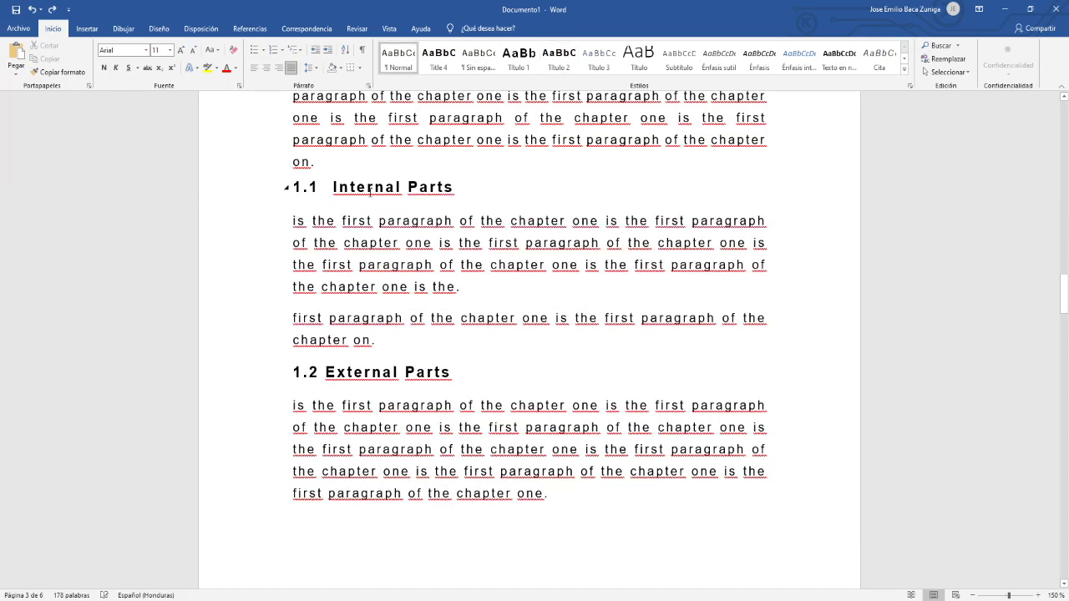
click(475, 189)
key(Return)
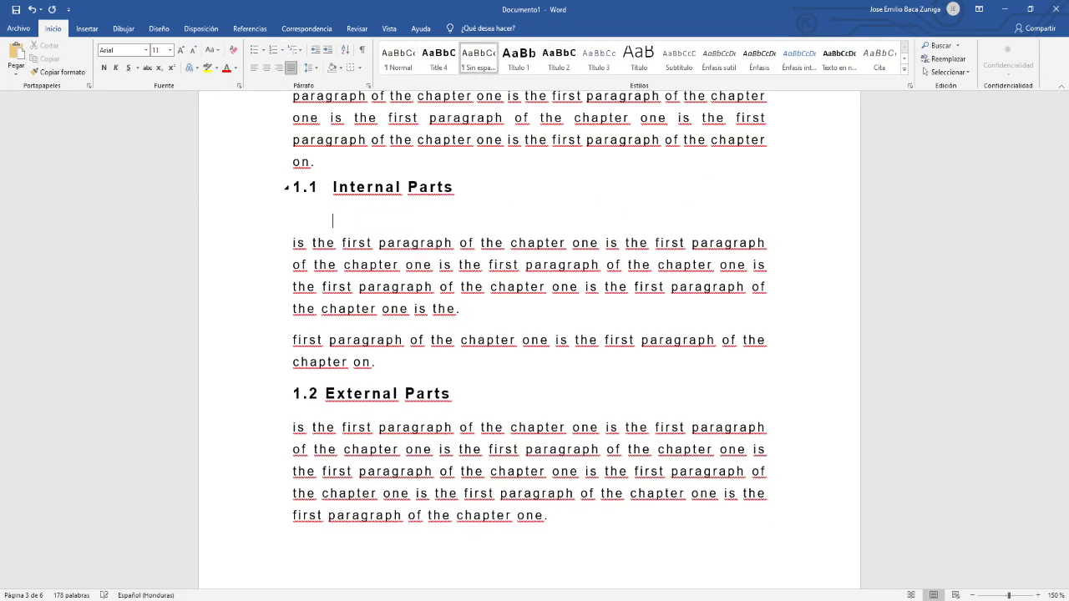
key(BackSpace)
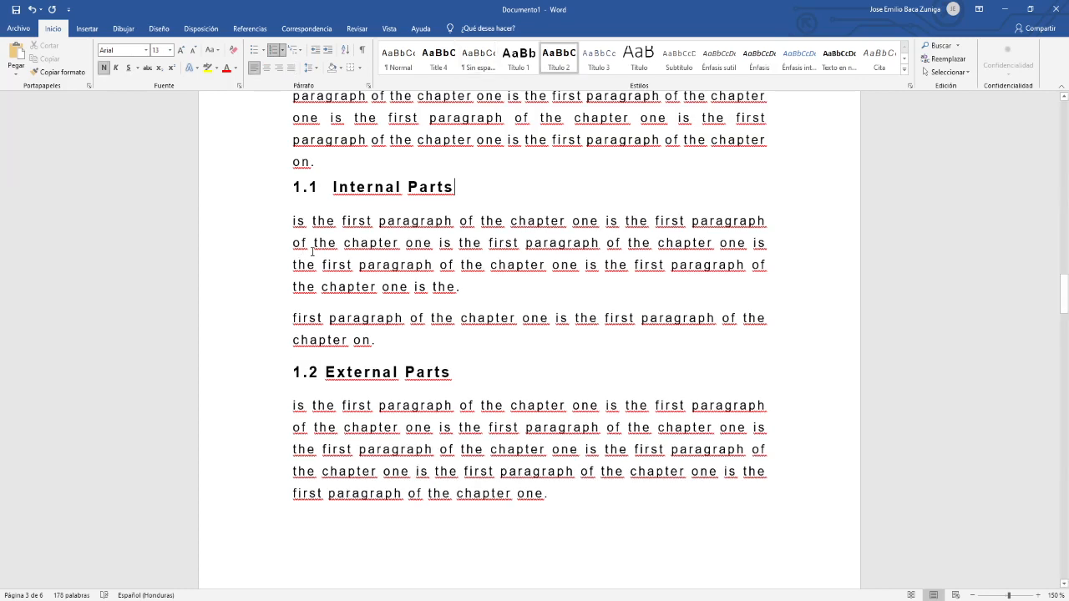
Apply the Sin espaciado style to the paragraph directly below the "1.1 Internal Parts" heading.
drag(526, 291, 301, 223)
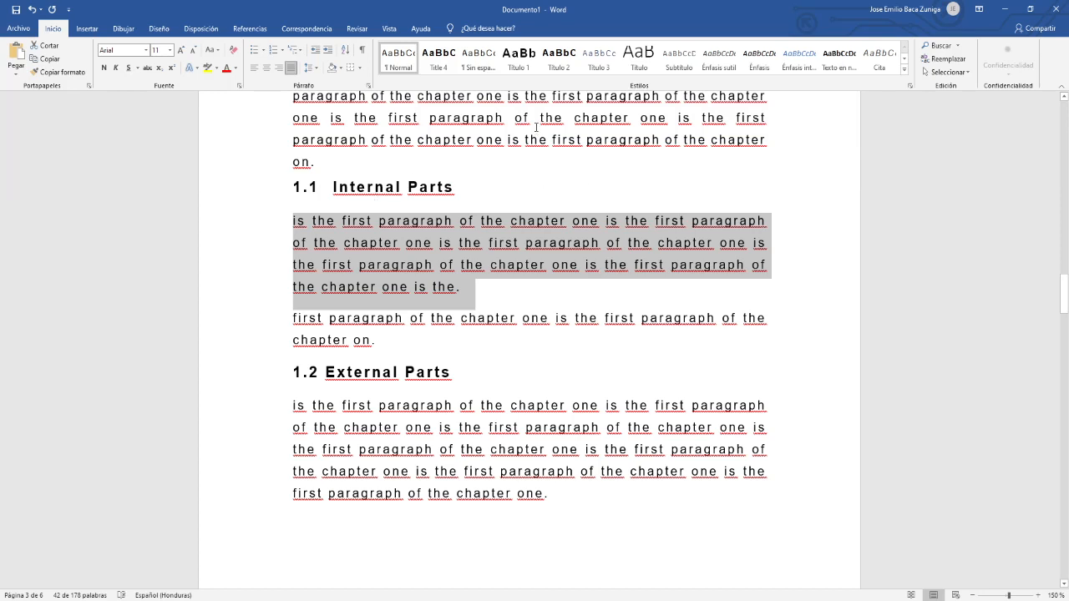
click(483, 67)
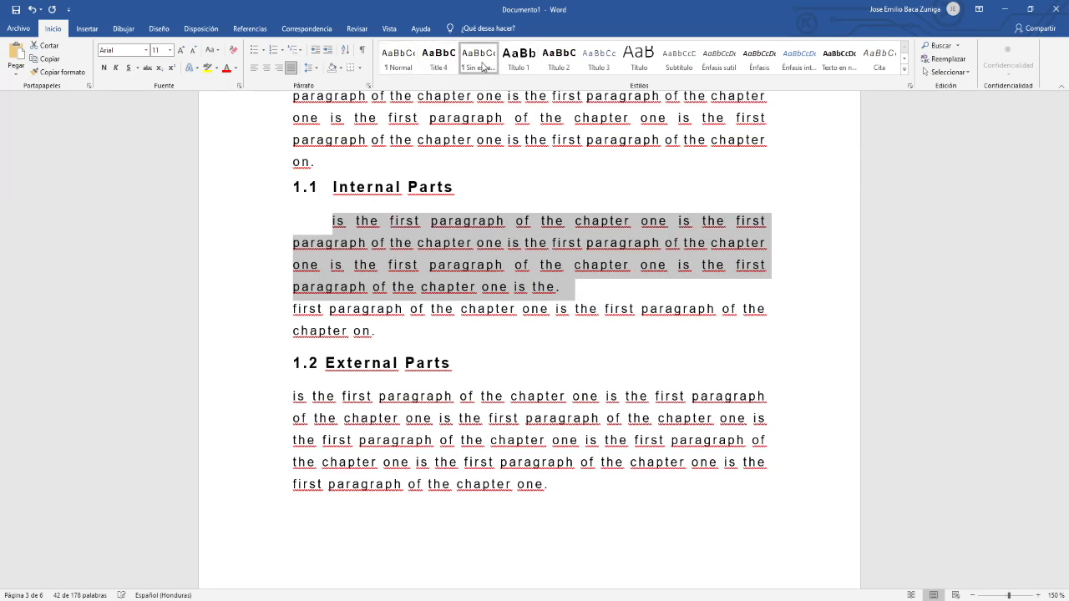
click(502, 266)
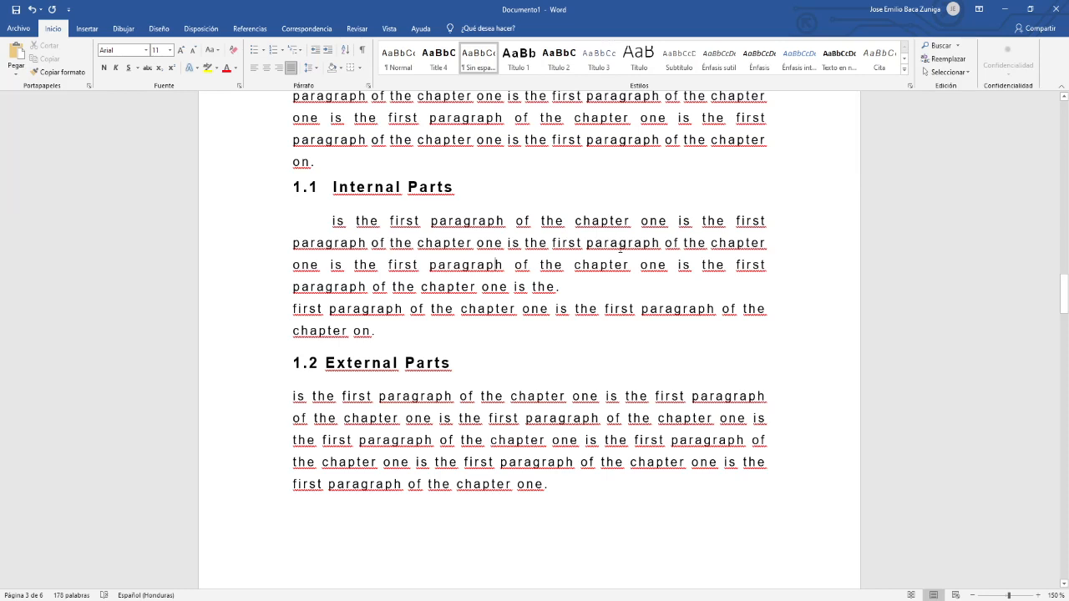
click(602, 286)
key(Return)
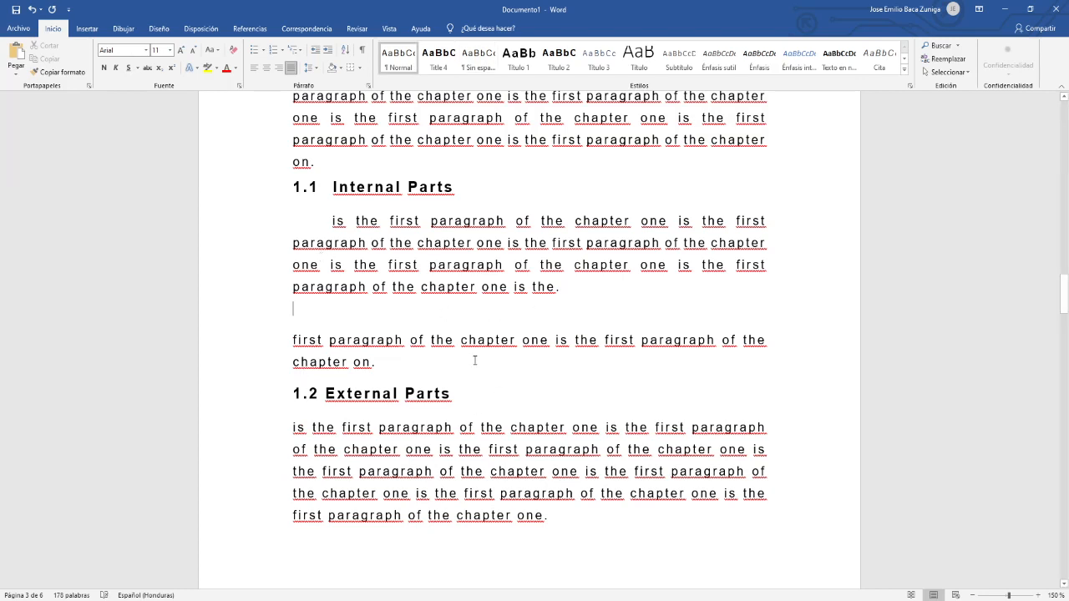
key(BackSpace)
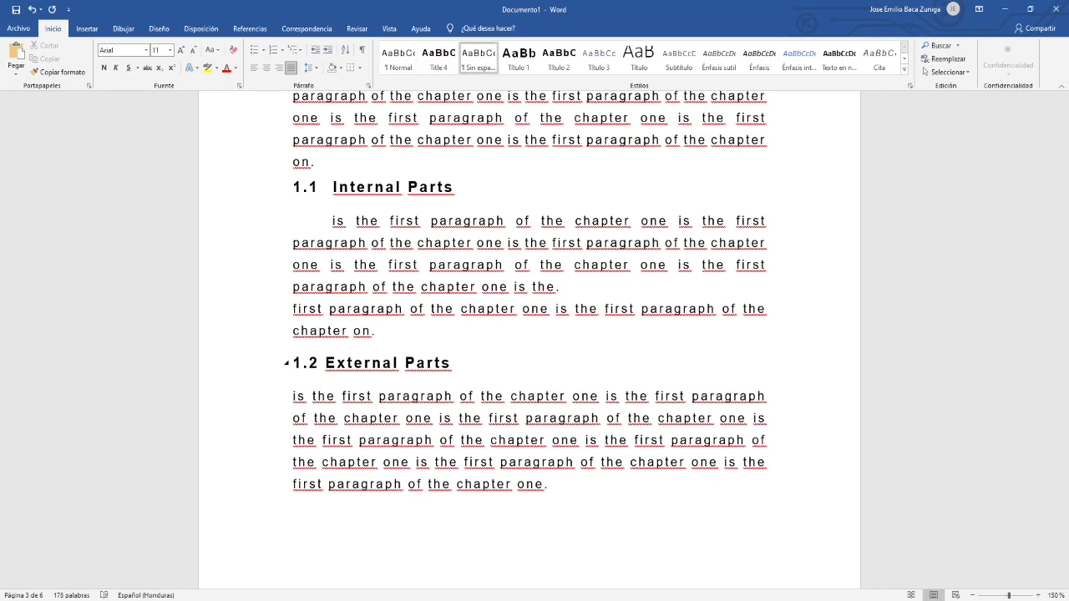
Insert a blank line after the first paragraph under "1.1 Internal Parts", which ends in "one is the.".
scroll(529, 334, down, 2)
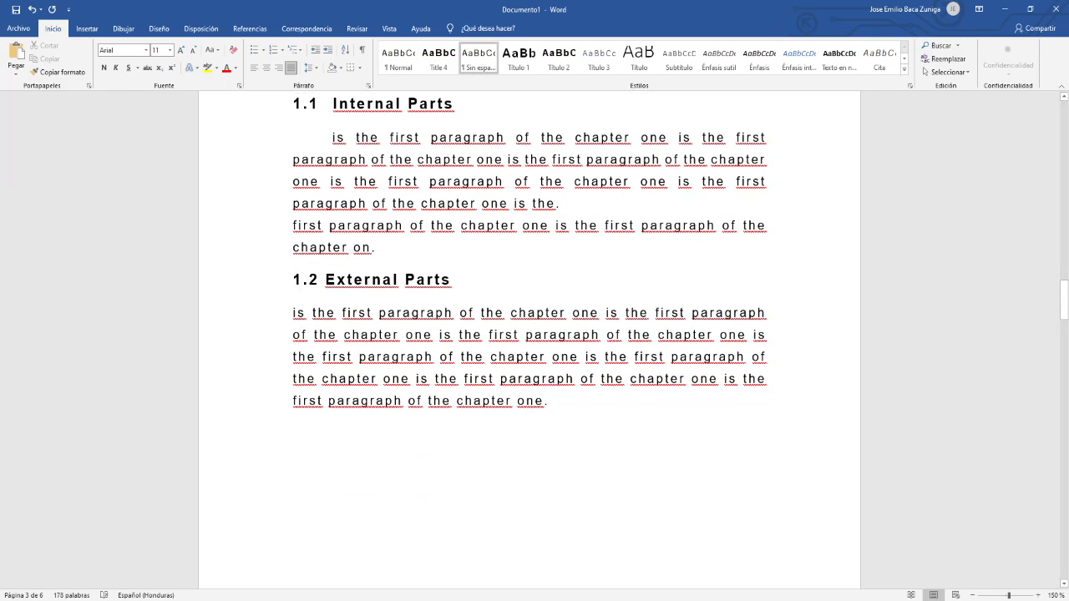
scroll(529, 334, down, 1)
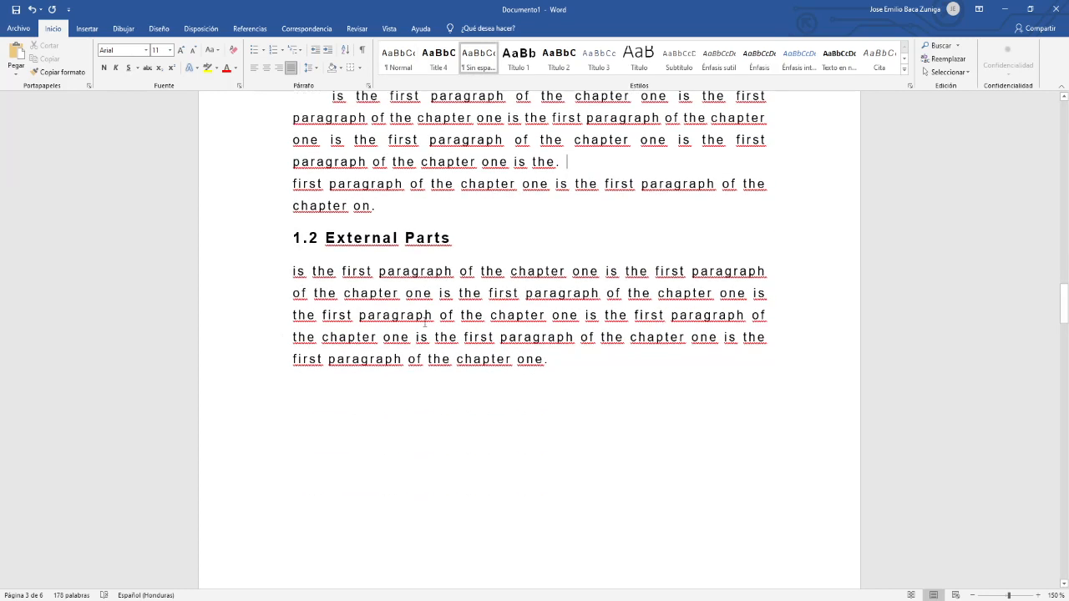
scroll(474, 351, up, 2)
scroll(473, 351, down, 2)
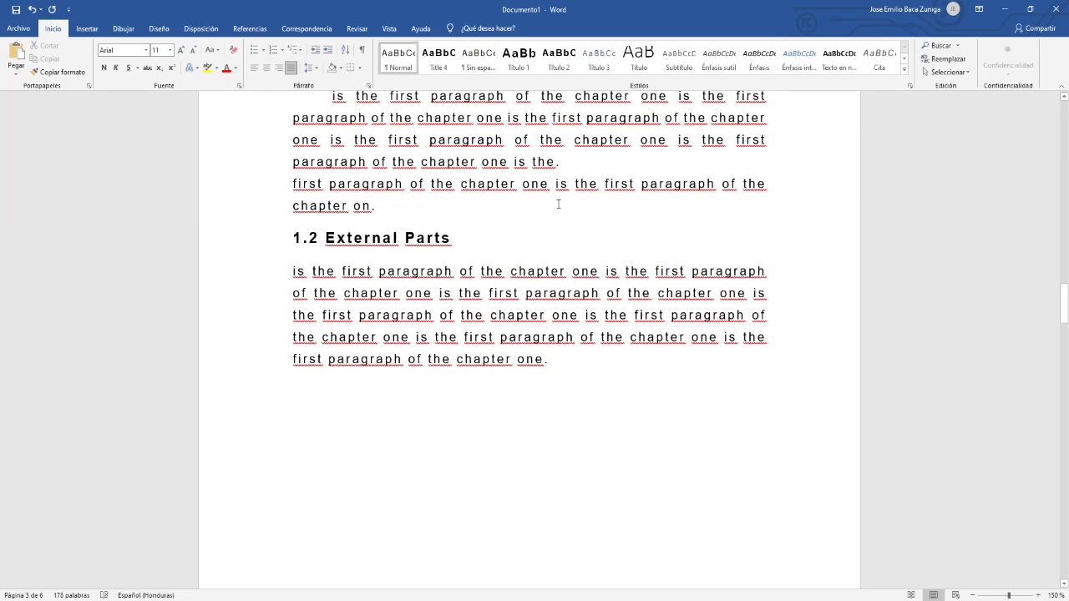
key(Return)
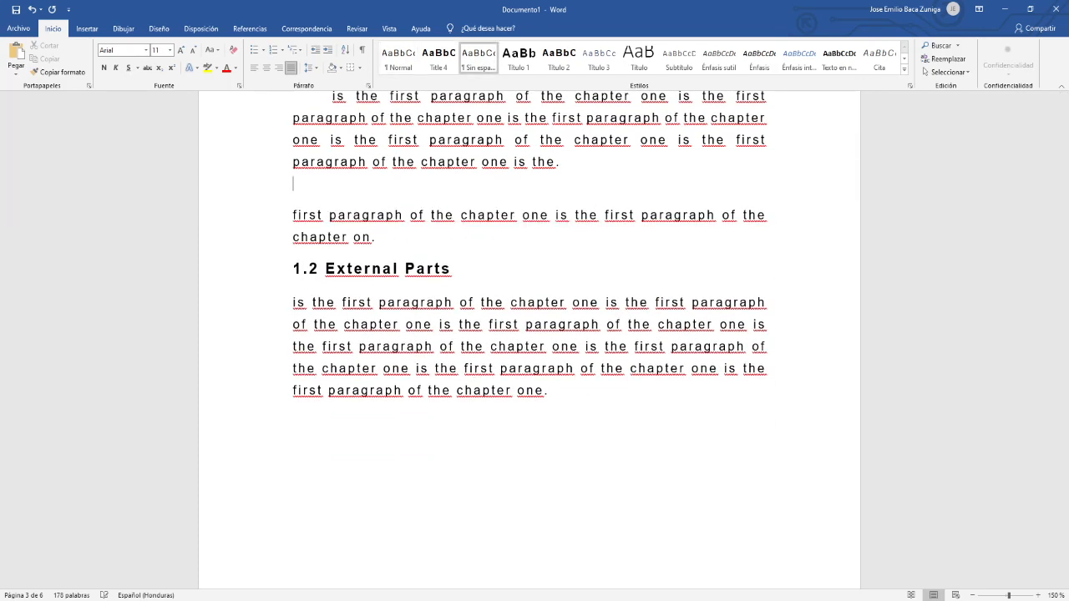
Start a new line below the last paragraph of the "1.2 External Parts" section.
scroll(528, 334, up, 2)
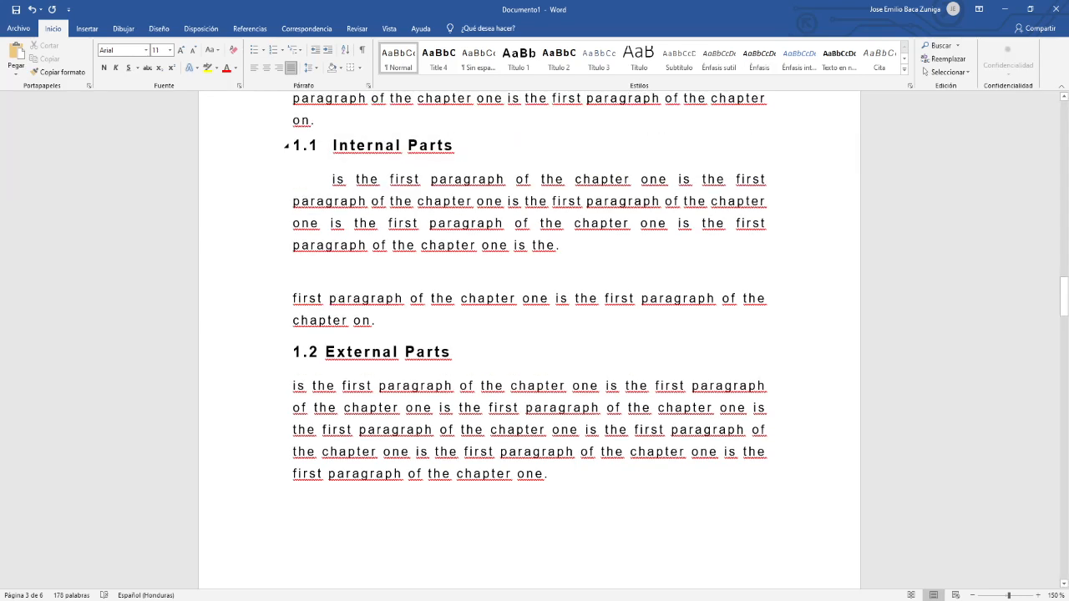
scroll(584, 178, up, 3)
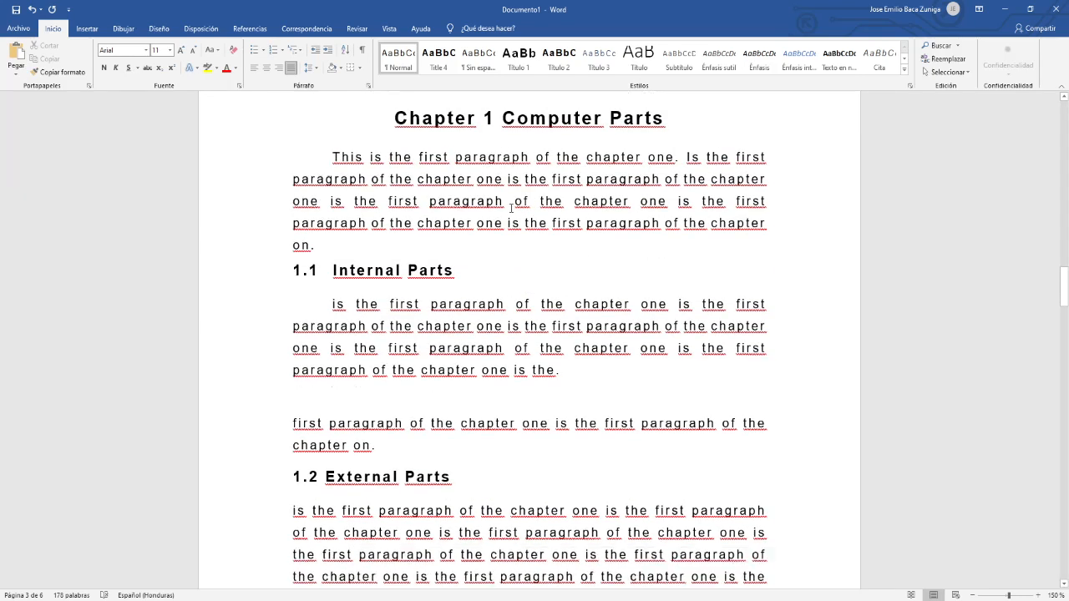
scroll(444, 241, down, 2)
scroll(455, 383, down, 3)
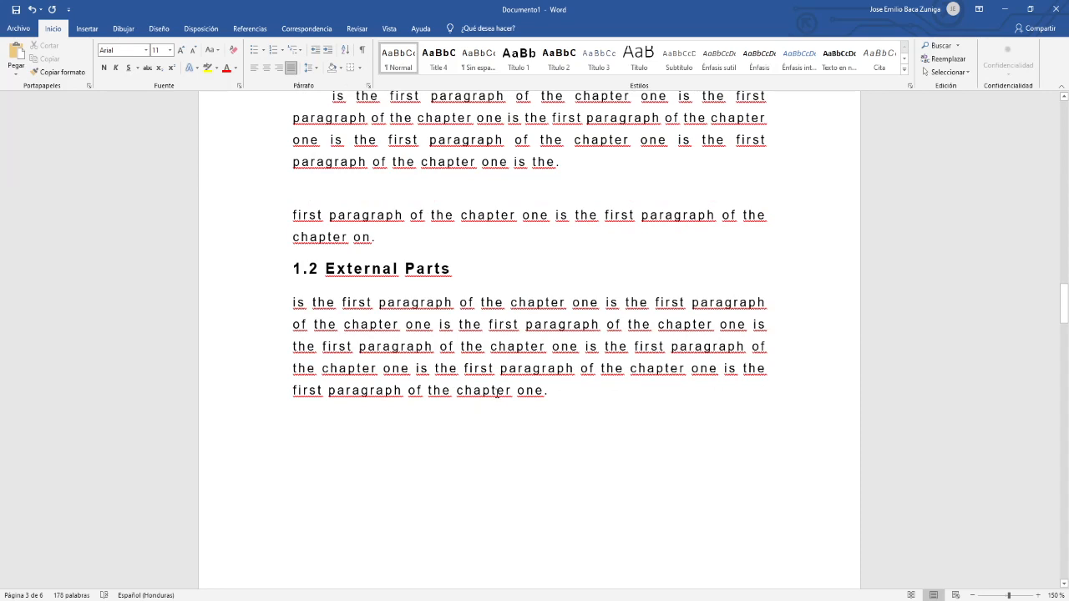
click(571, 396)
key(Return)
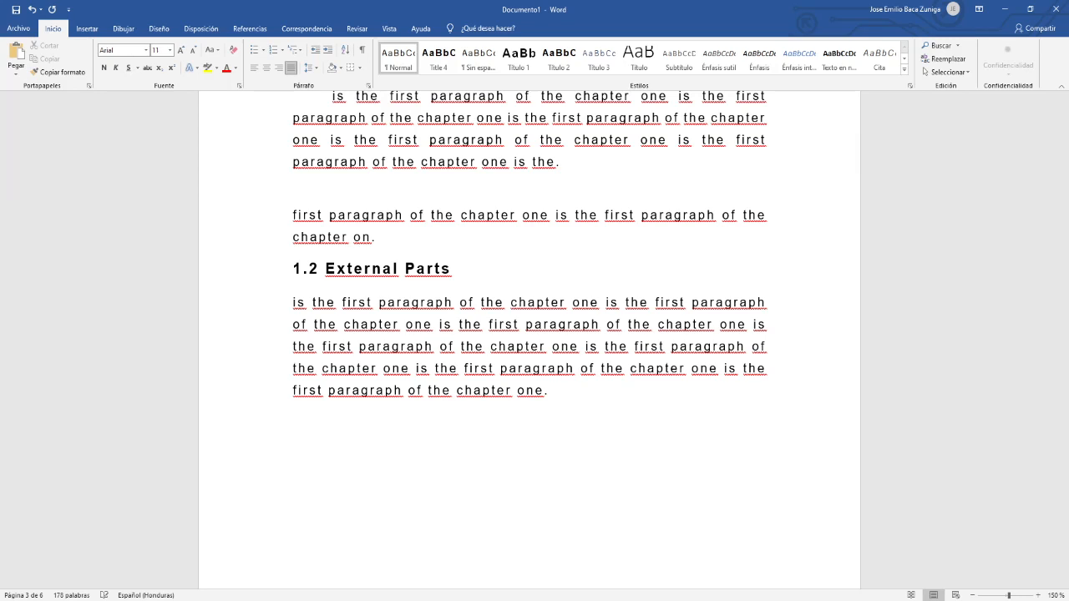
Update the entire table of contents under "Contenido" so it includes the new subheadings.
scroll(529, 334, up, 2)
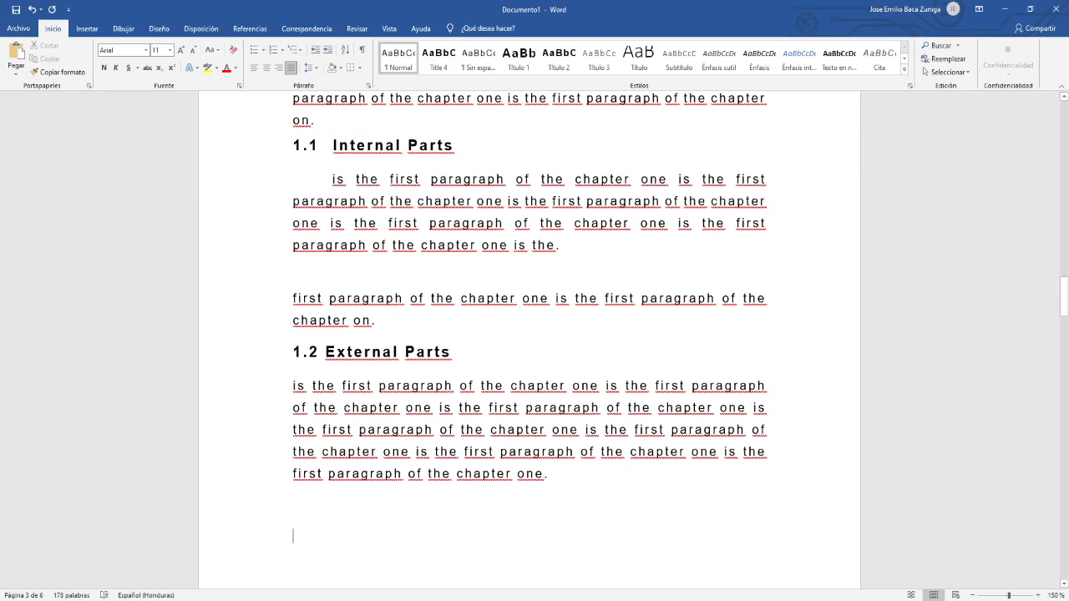
scroll(562, 403, up, 15)
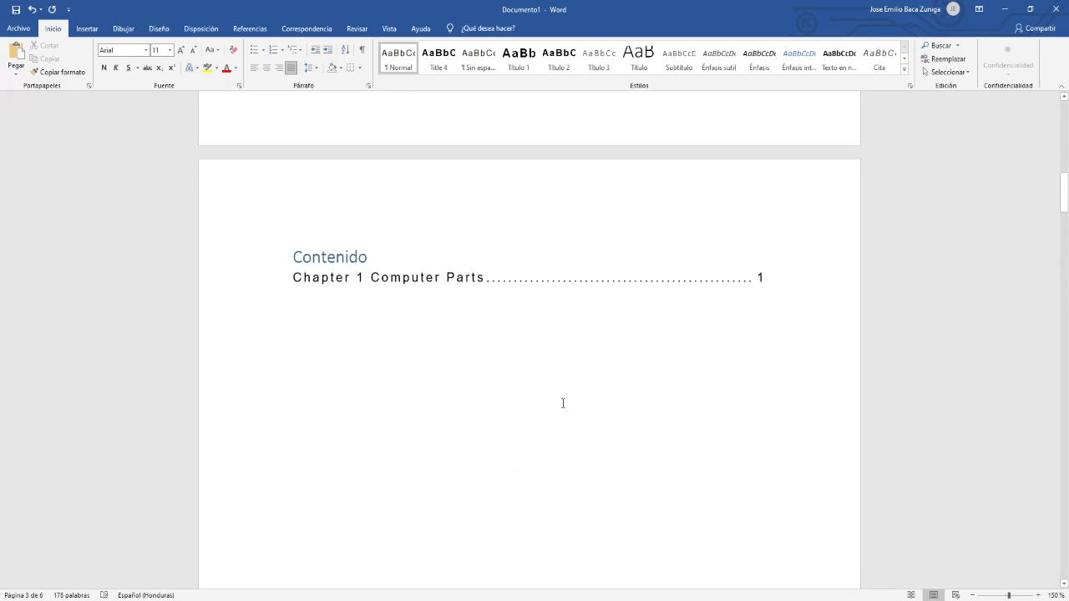
scroll(563, 403, up, 2)
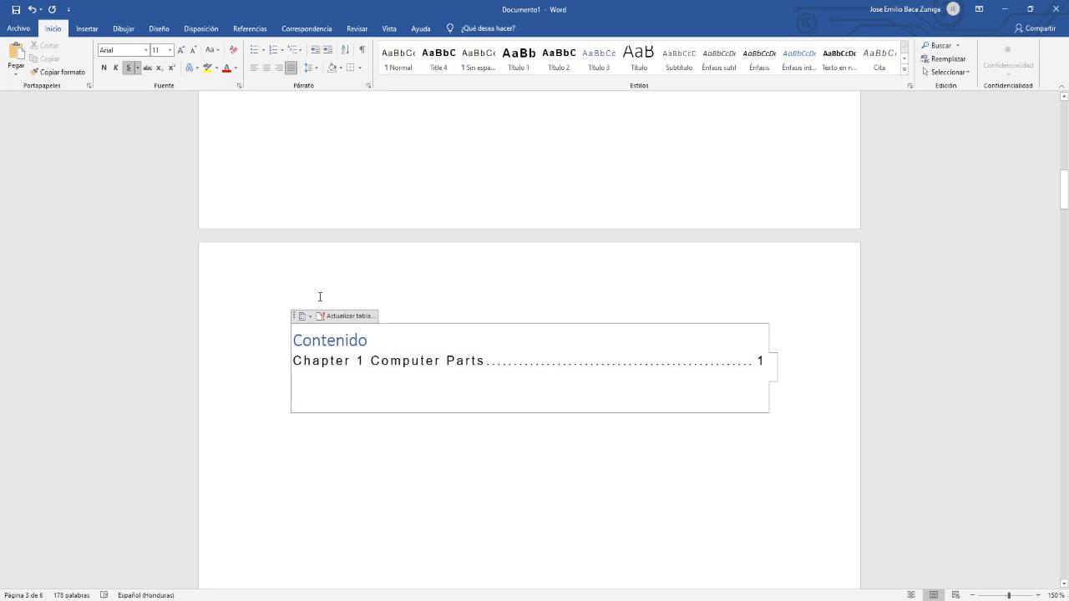
click(344, 316)
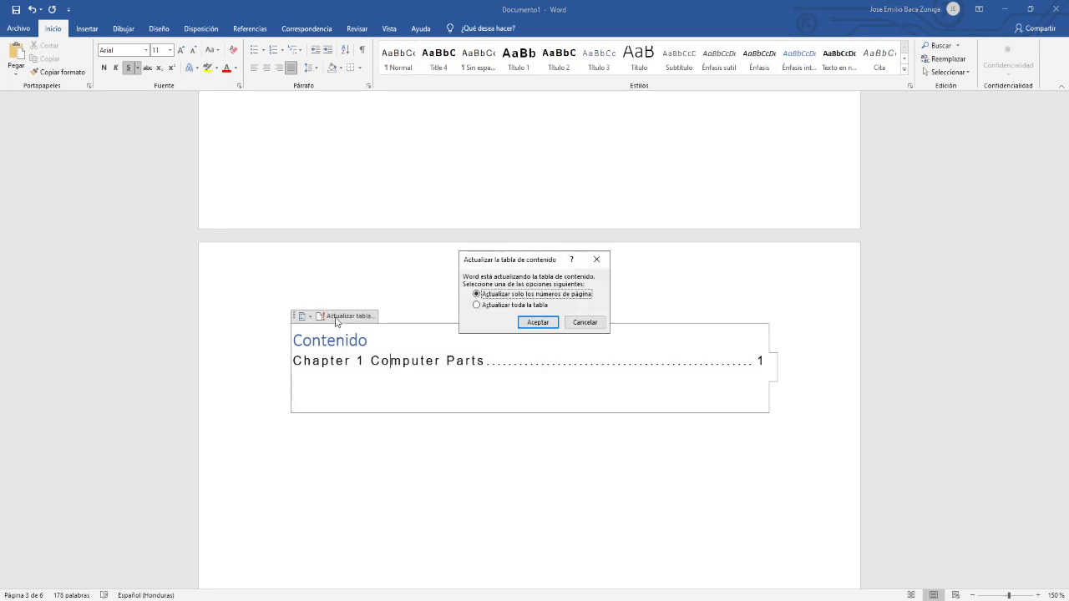
click(509, 306)
click(530, 322)
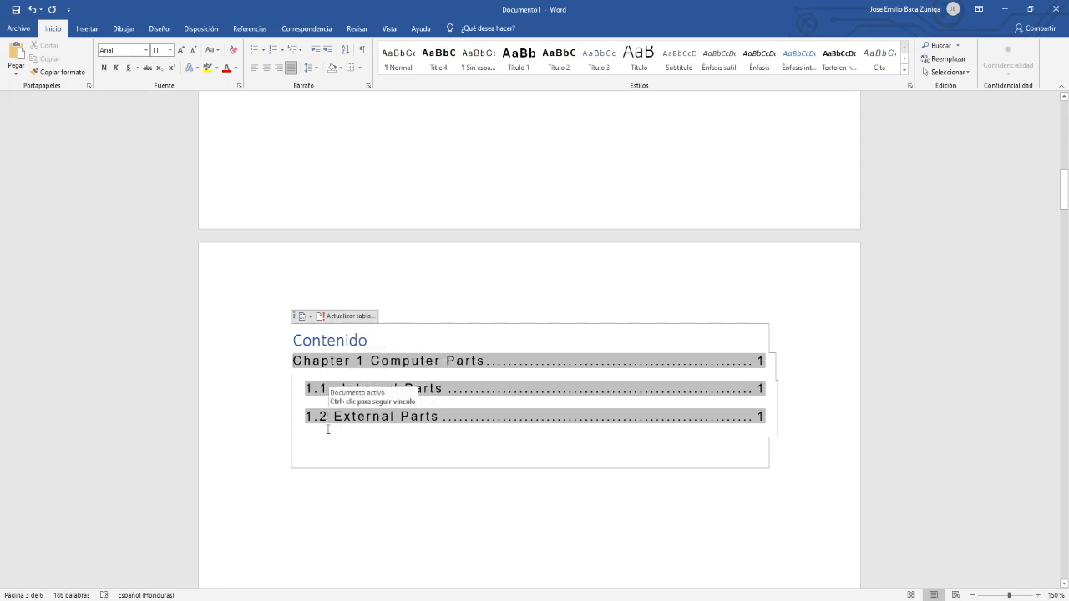
Modify the Título 3 style to use a 14 pt bold font.
scroll(328, 429, down, 3)
scroll(333, 212, down, 2)
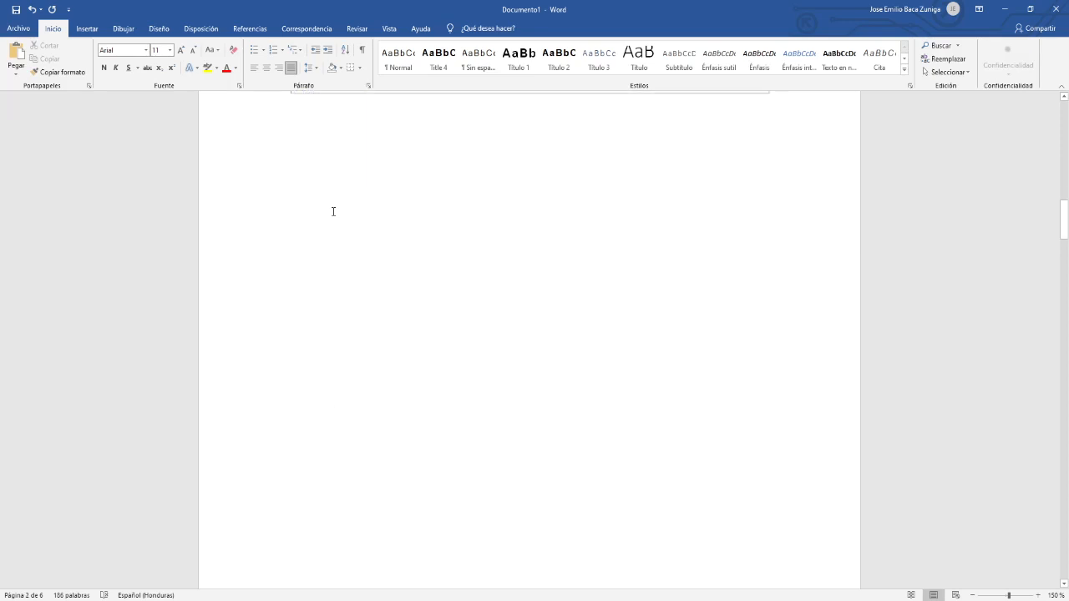
scroll(332, 212, up, 3)
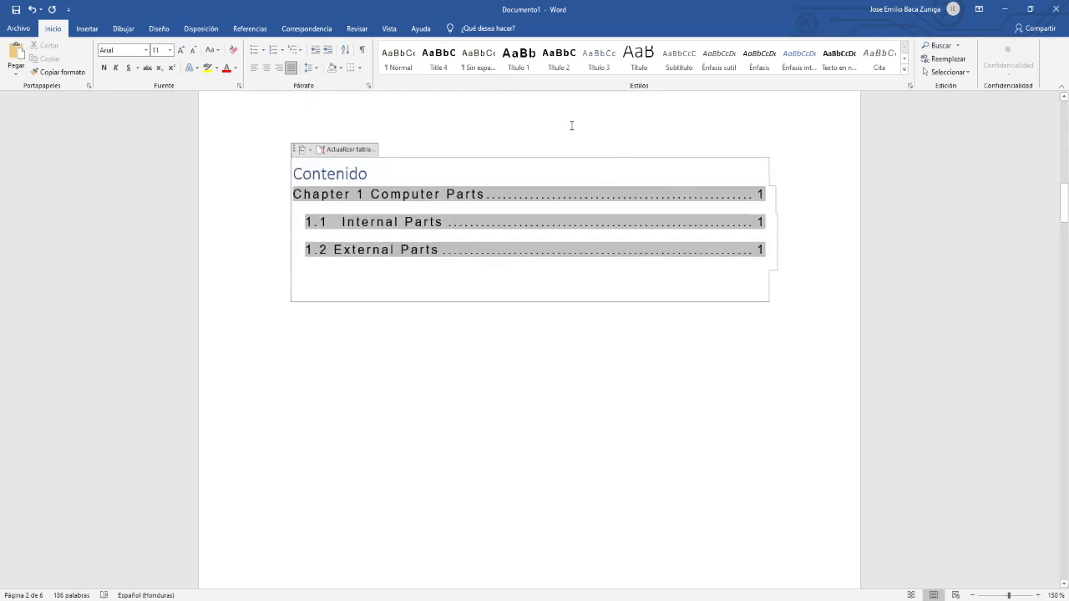
scroll(484, 272, down, 5)
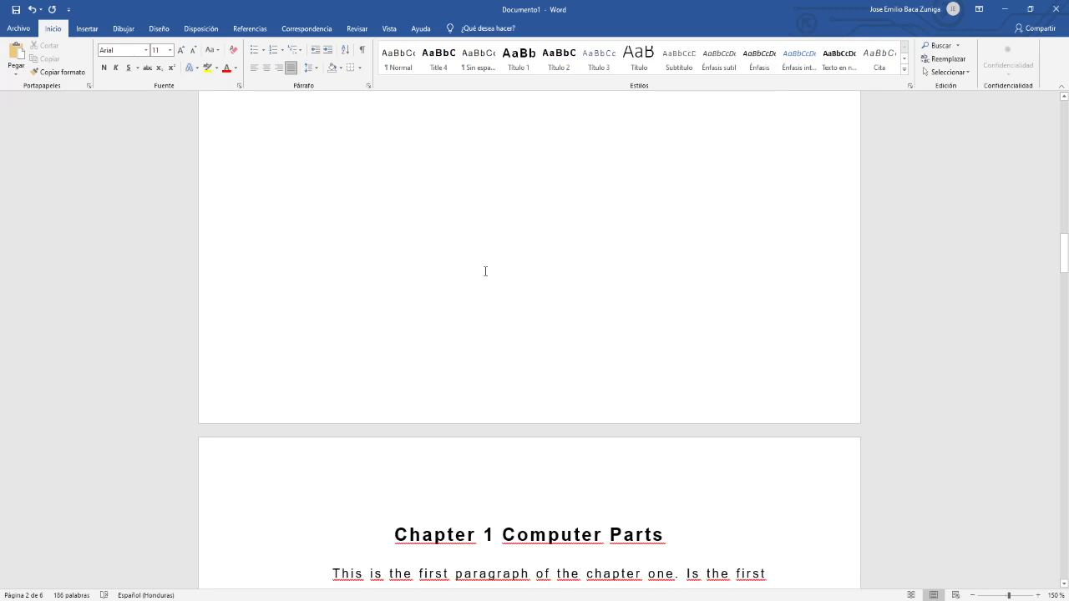
right_click(598, 67)
click(611, 88)
click(451, 246)
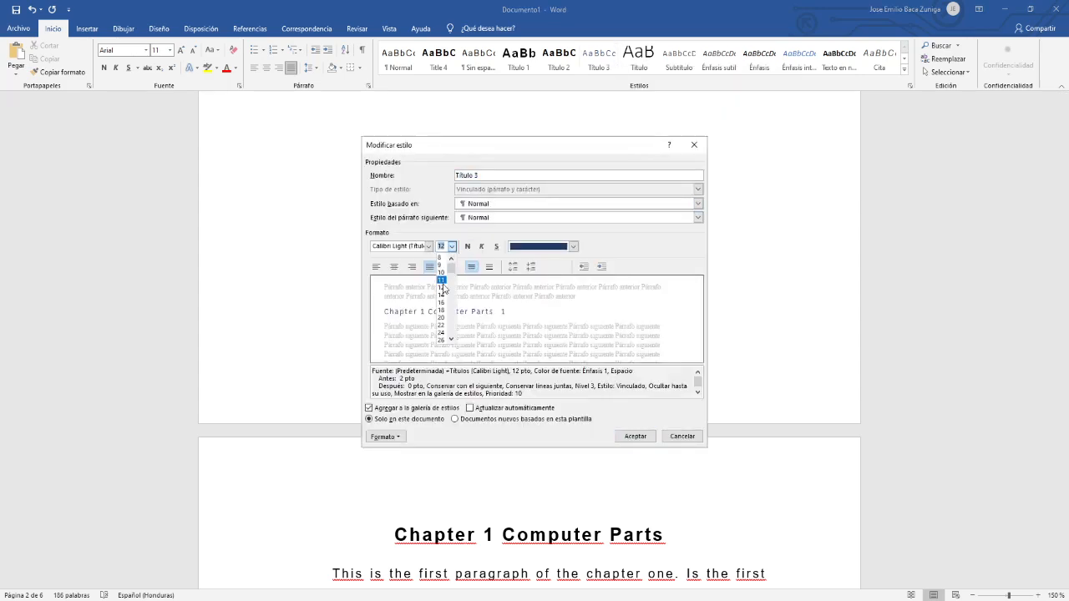
click(442, 296)
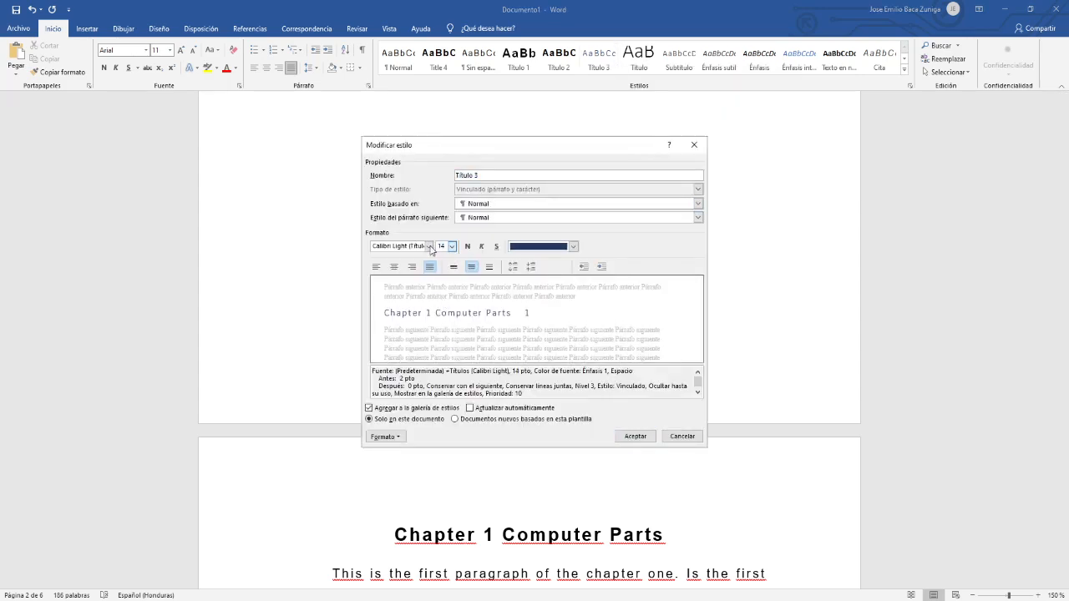
click(468, 247)
Give the Título 3 style a black font colour and left alignment.
click(531, 247)
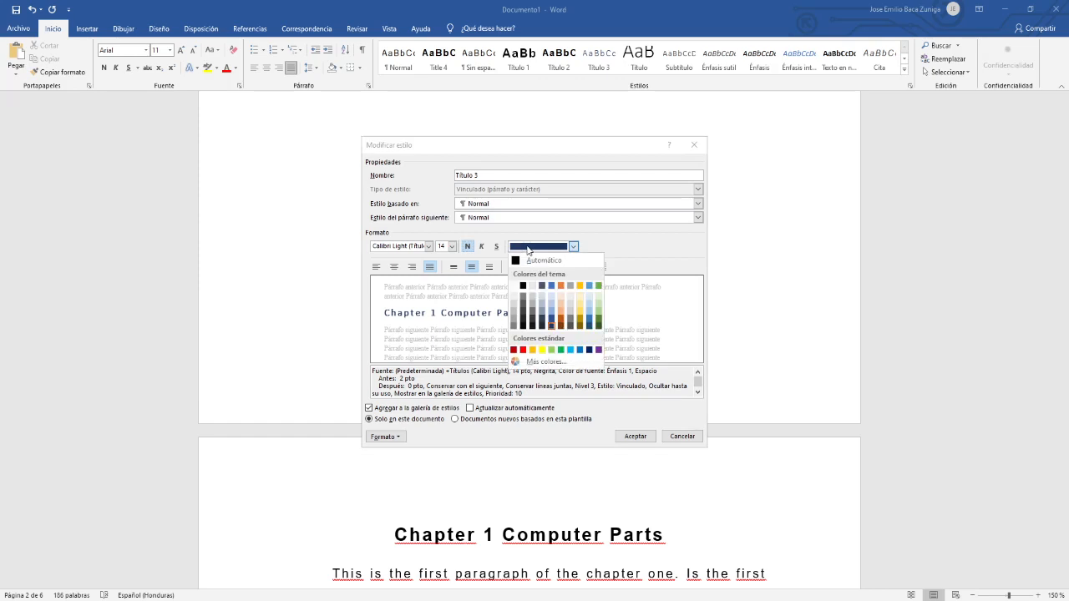
click(523, 286)
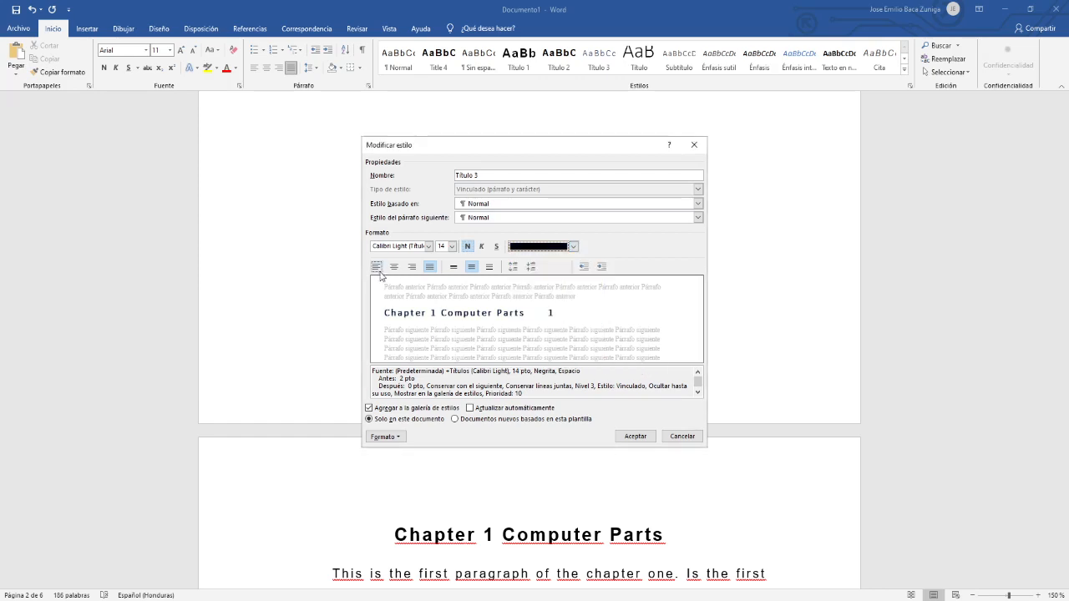
click(377, 269)
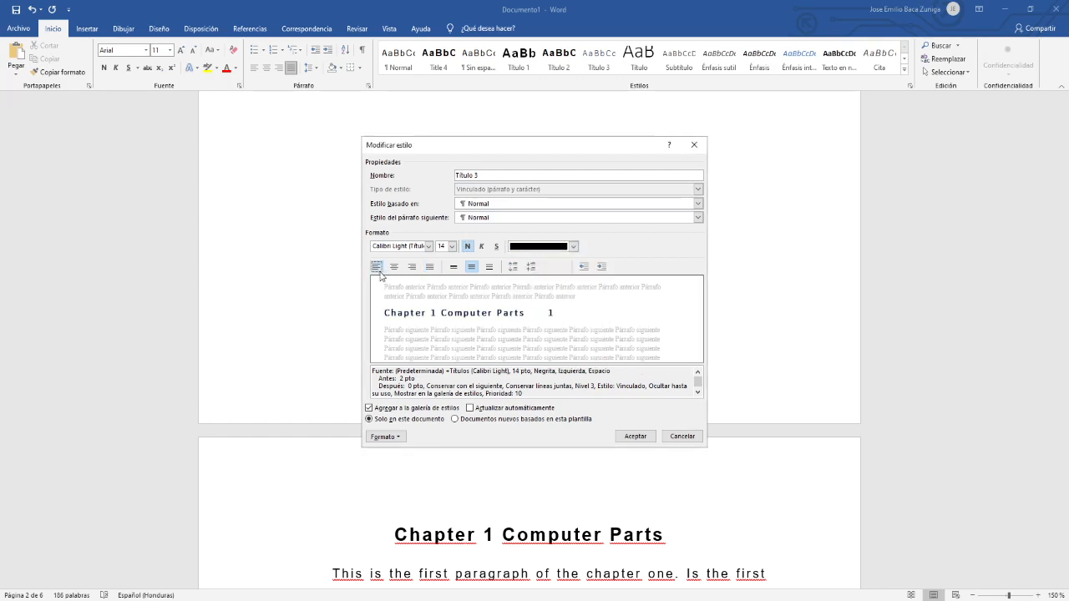
click(635, 437)
Set the line spacing of the Título 3 style to Doble in its paragraph format.
scroll(641, 438, down, 5)
scroll(643, 437, down, 2)
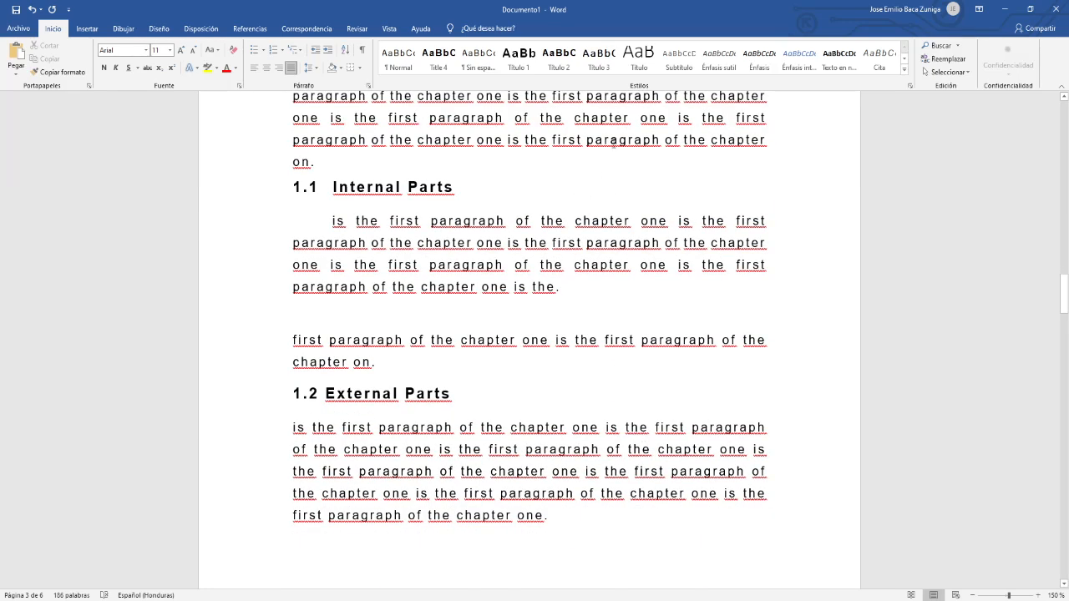
right_click(609, 71)
click(643, 89)
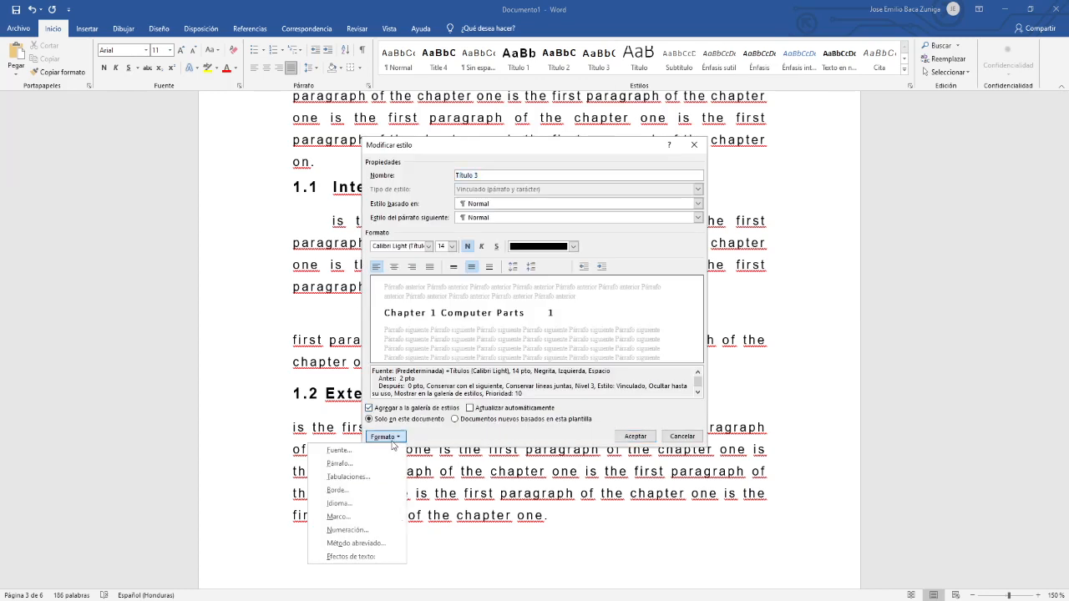
click(339, 463)
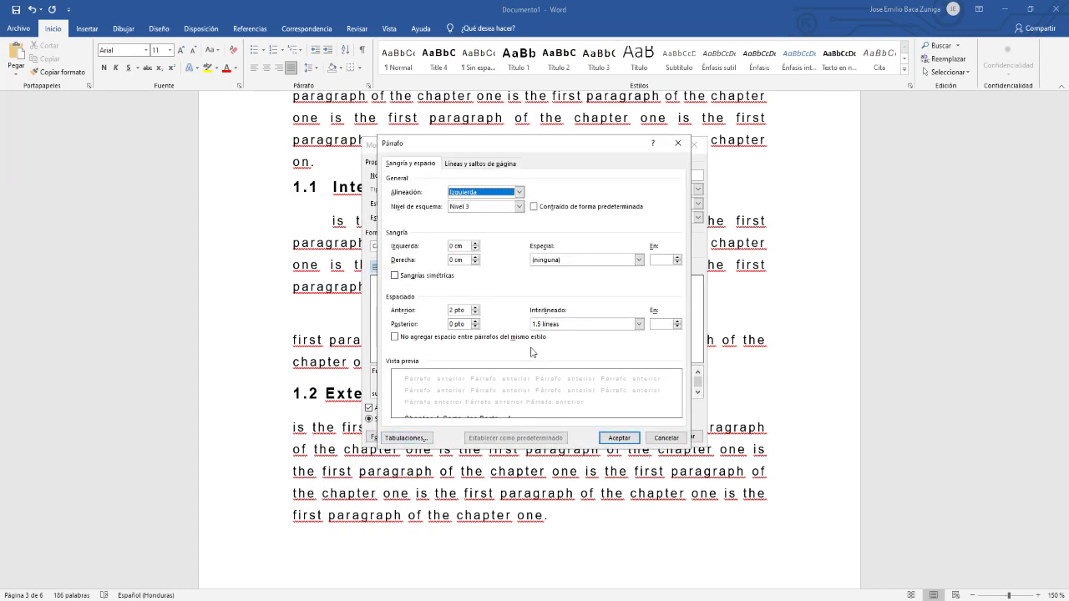
click(606, 325)
click(602, 351)
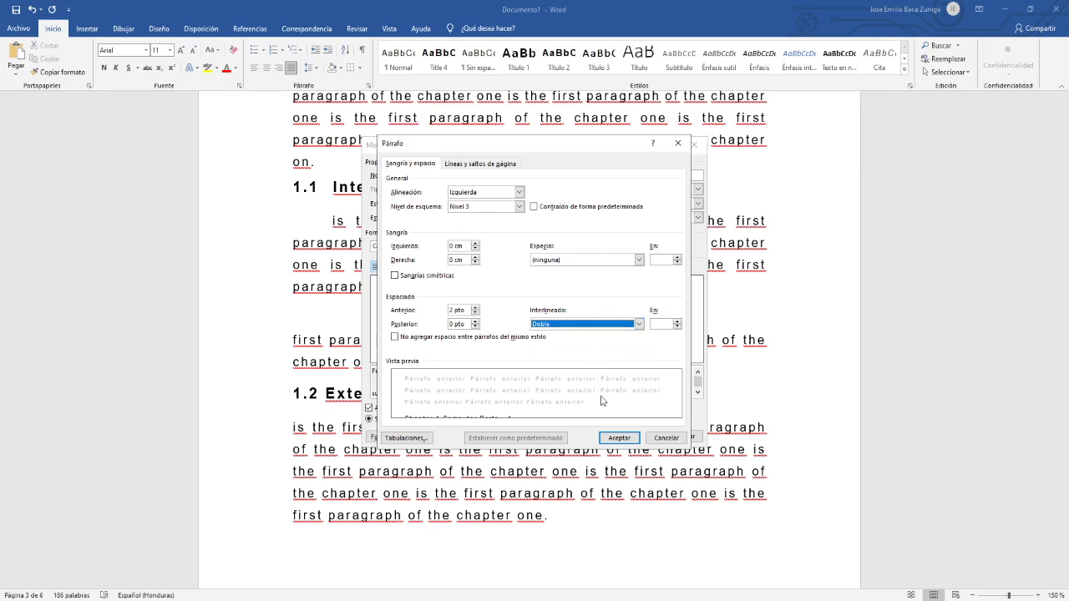
click(614, 439)
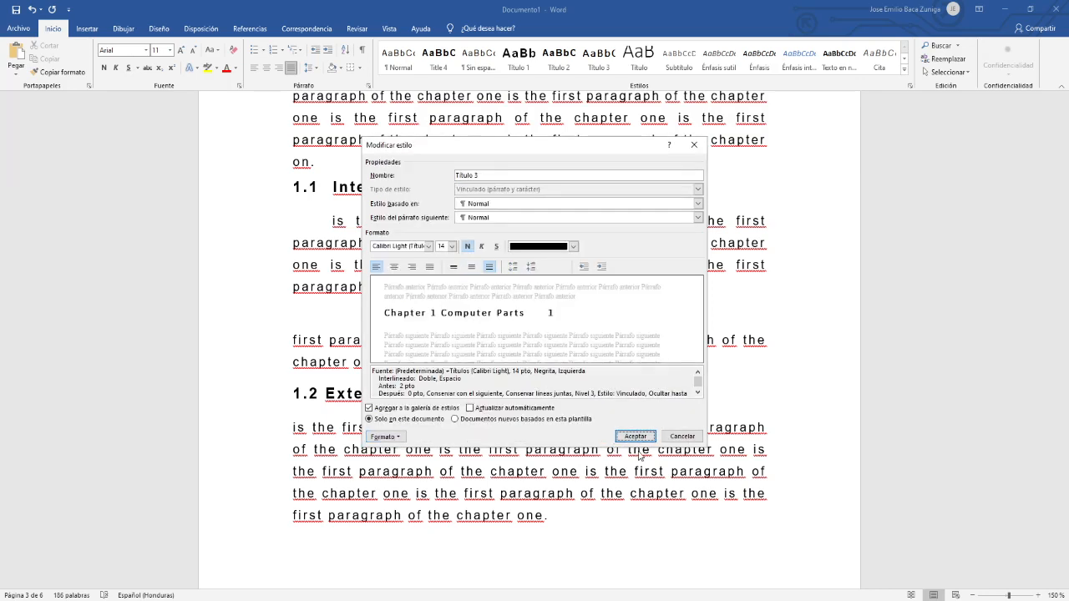
click(634, 437)
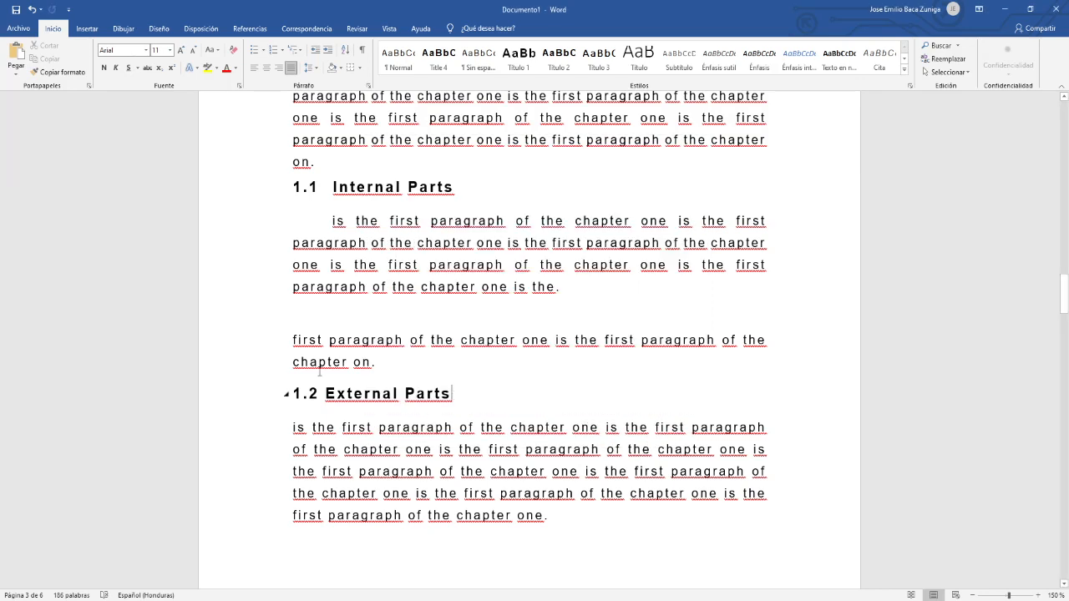
Apply the Título 3 style to the "1.2 External Parts" heading.
drag(453, 393, 254, 394)
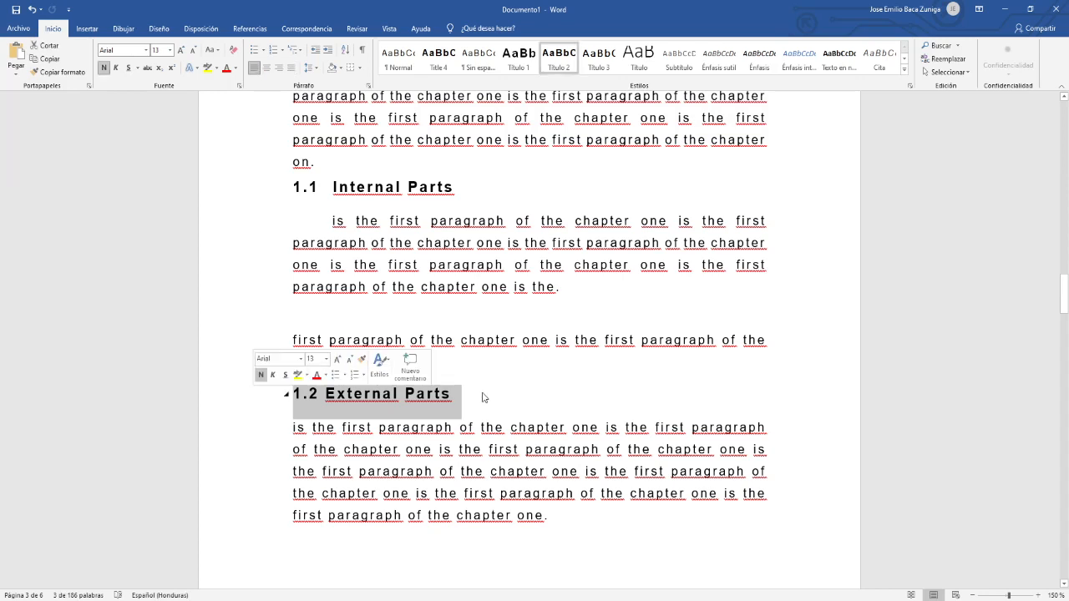
click(598, 57)
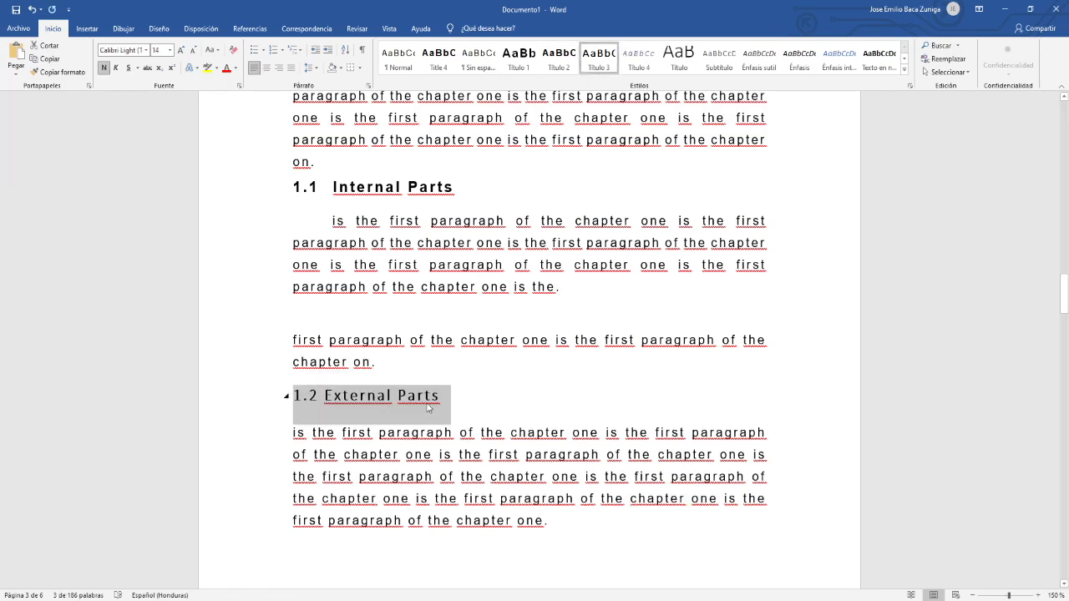
click(493, 284)
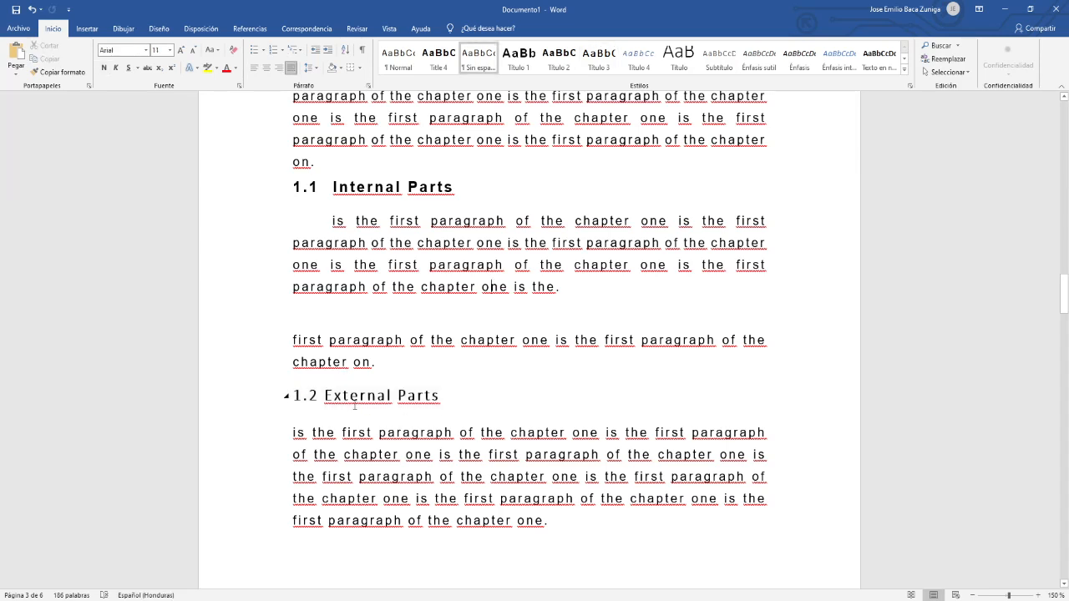
Renumber the "External Parts" heading as 1.1.1.
click(304, 395)
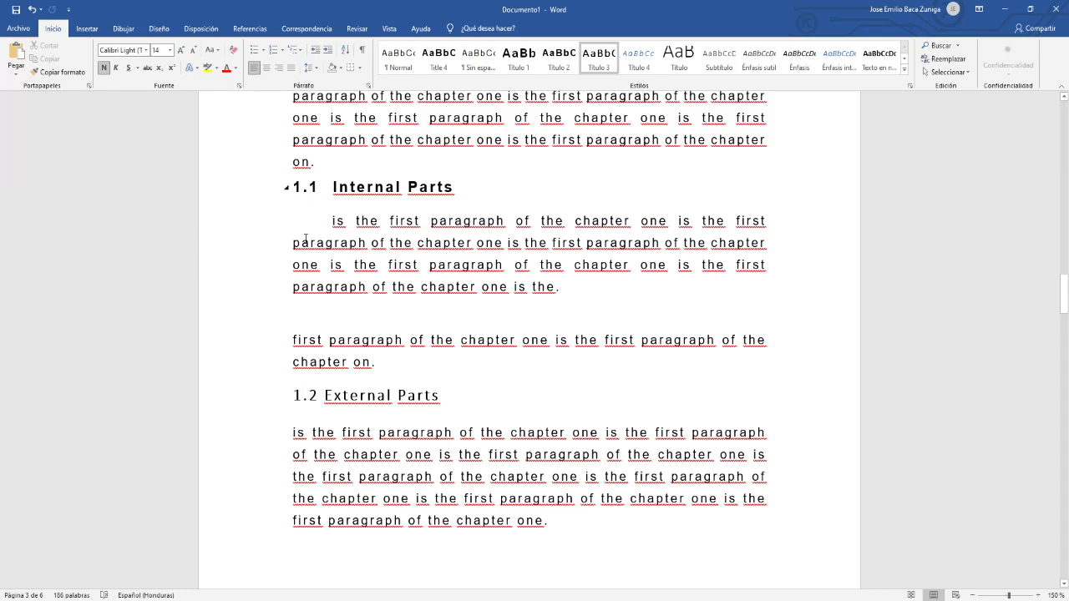
click(309, 395)
text(.)
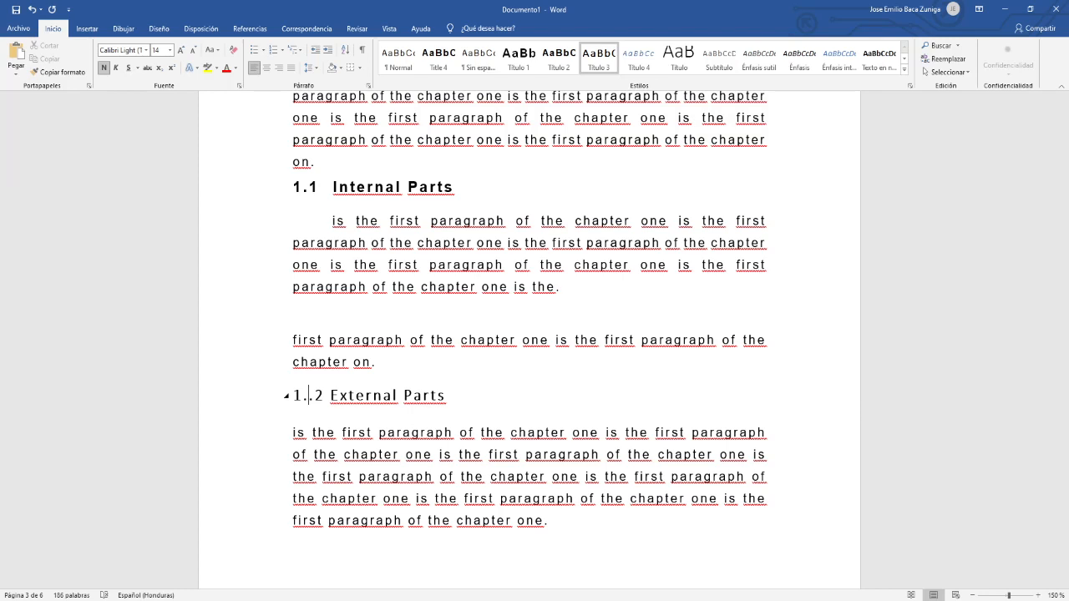
text(1)
key(Delete)
text(1)
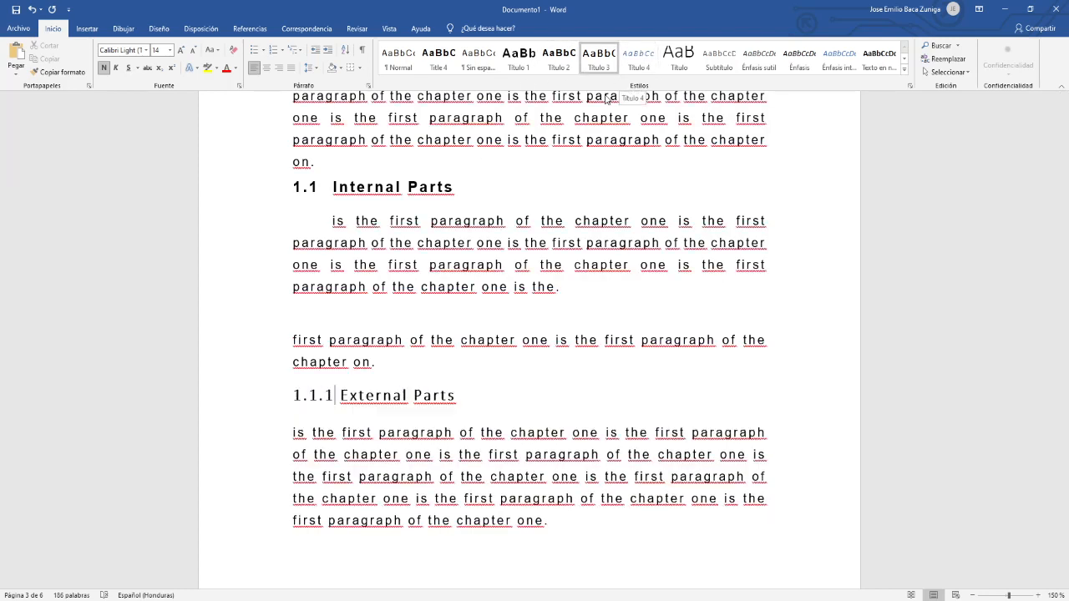
Modify the Título 3 style to use the bold Arial font, with Sin espaciado as the following paragraph style.
right_click(598, 62)
click(631, 84)
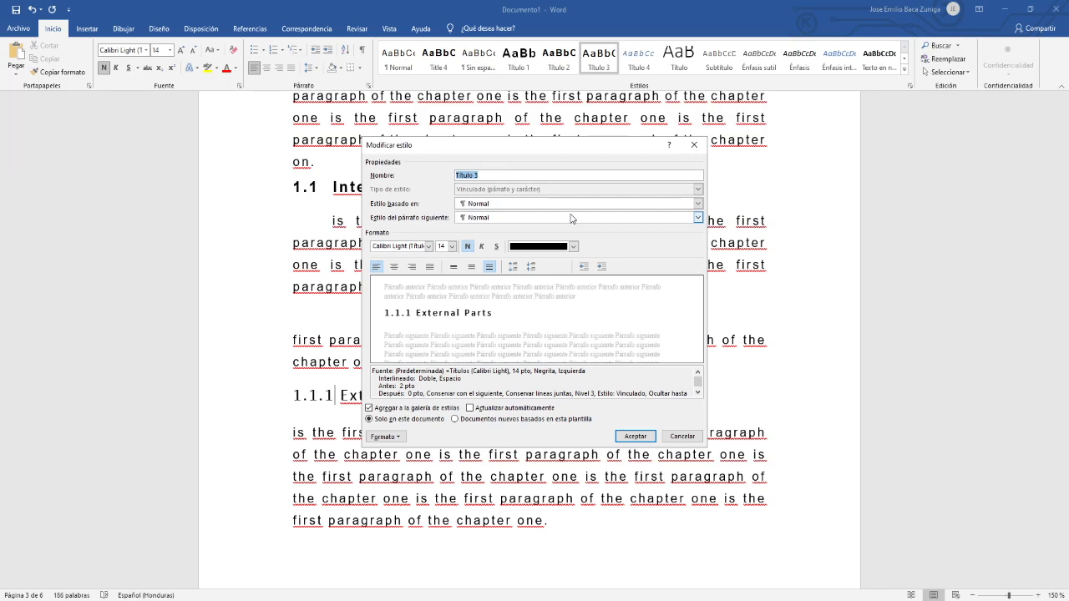
click(469, 246)
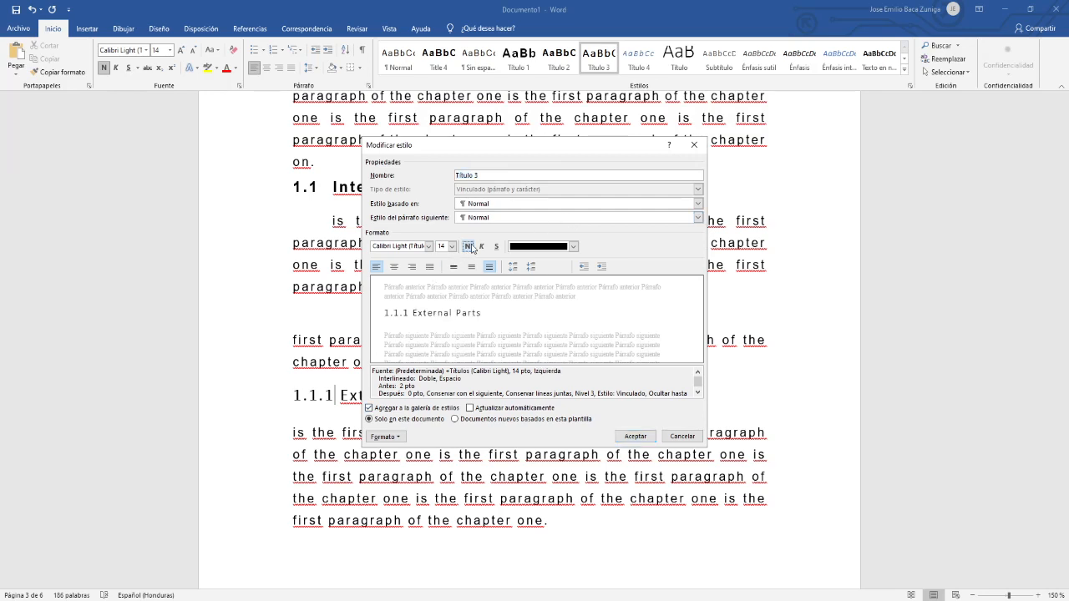
click(469, 247)
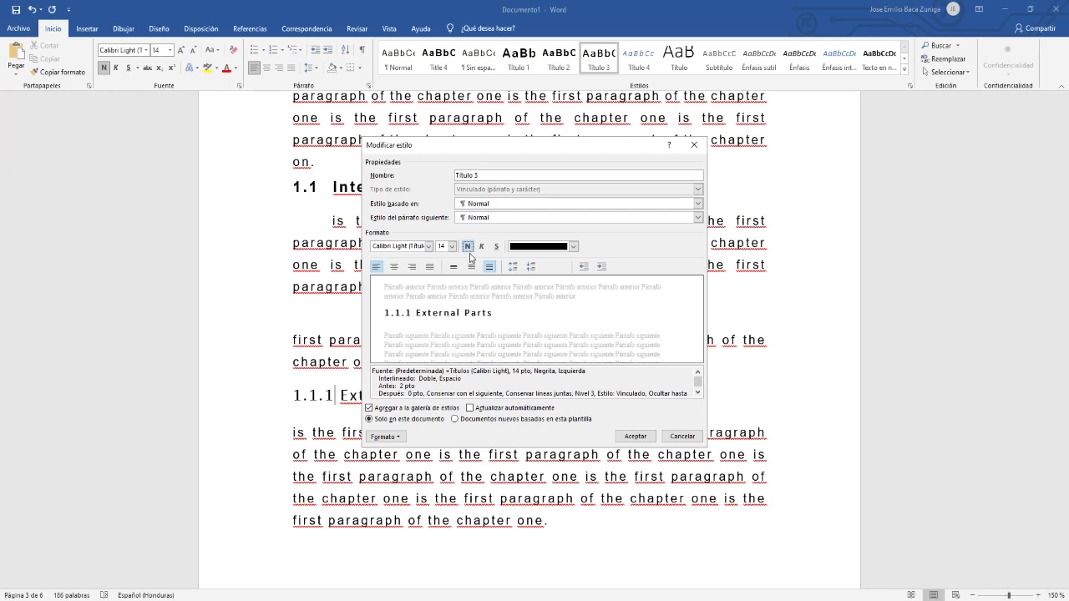
click(468, 246)
click(468, 247)
click(429, 246)
click(390, 289)
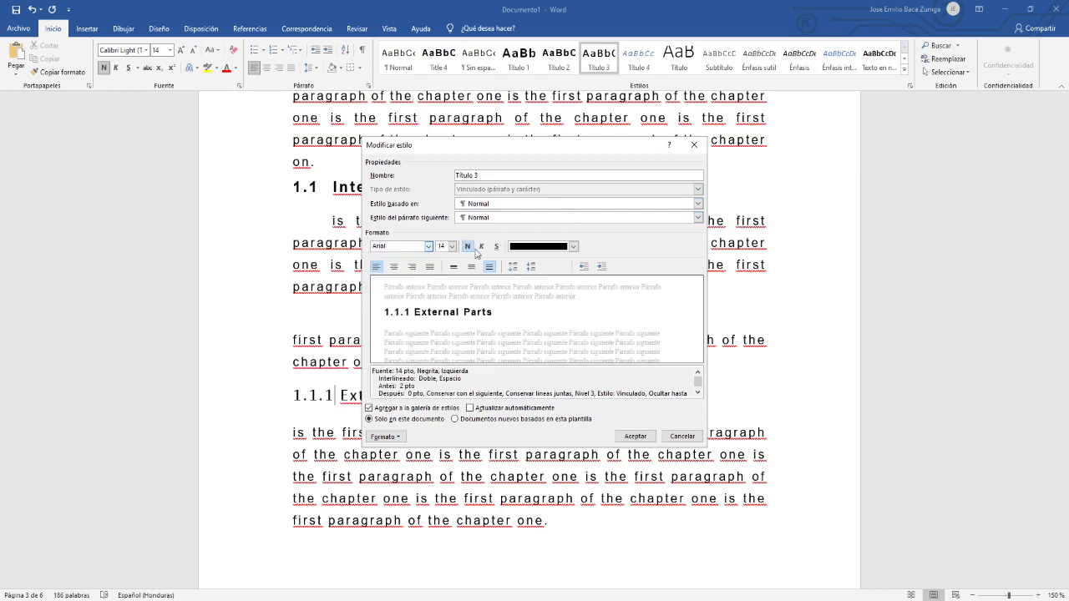
click(569, 219)
click(544, 243)
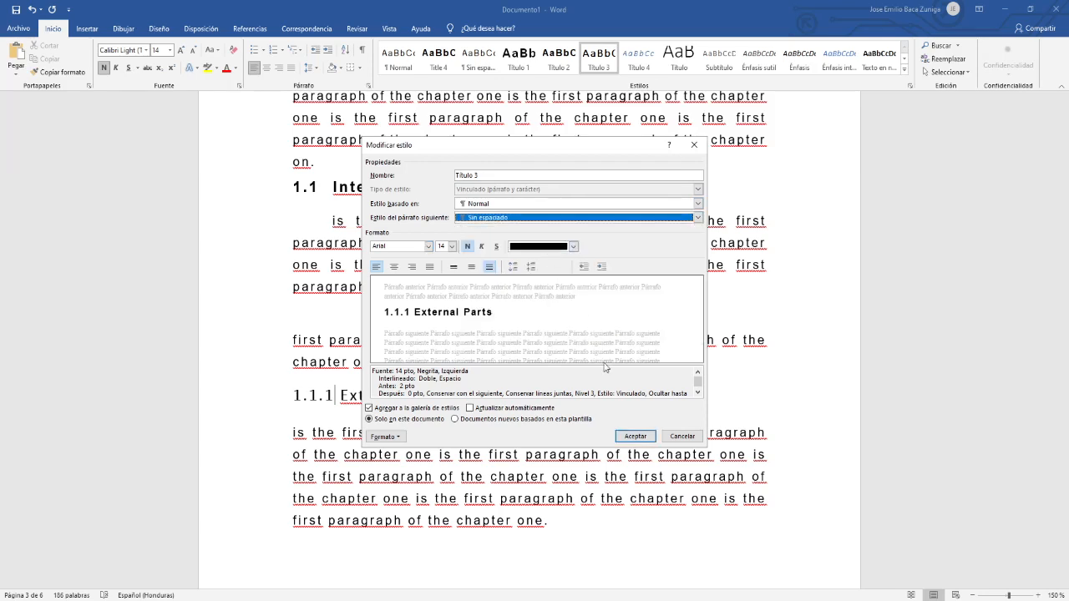
click(634, 436)
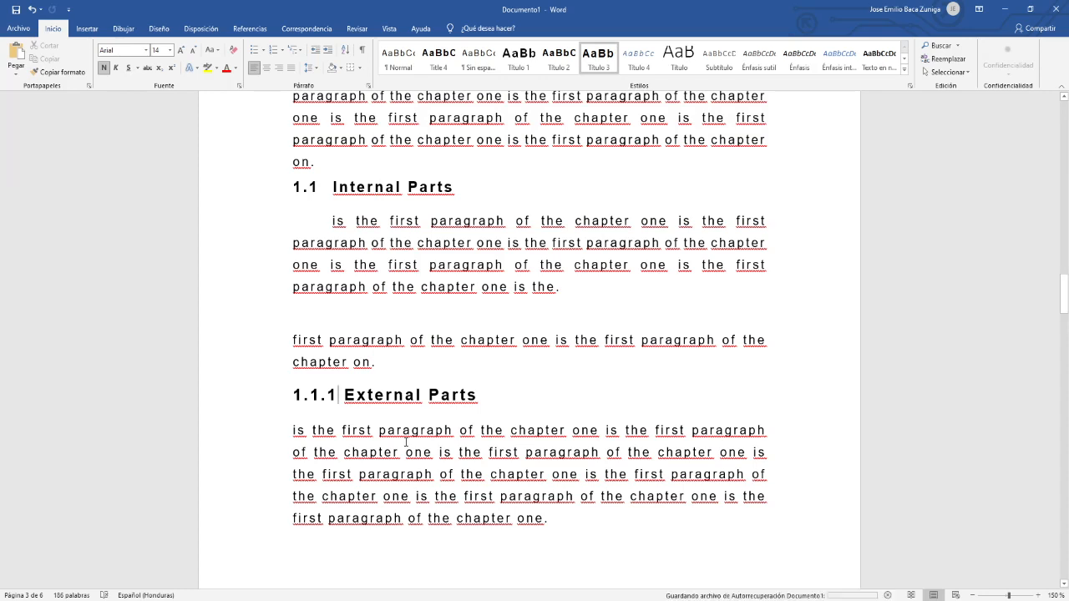
Check the formatting settings of the Título 3 style.
right_click(596, 61)
click(628, 80)
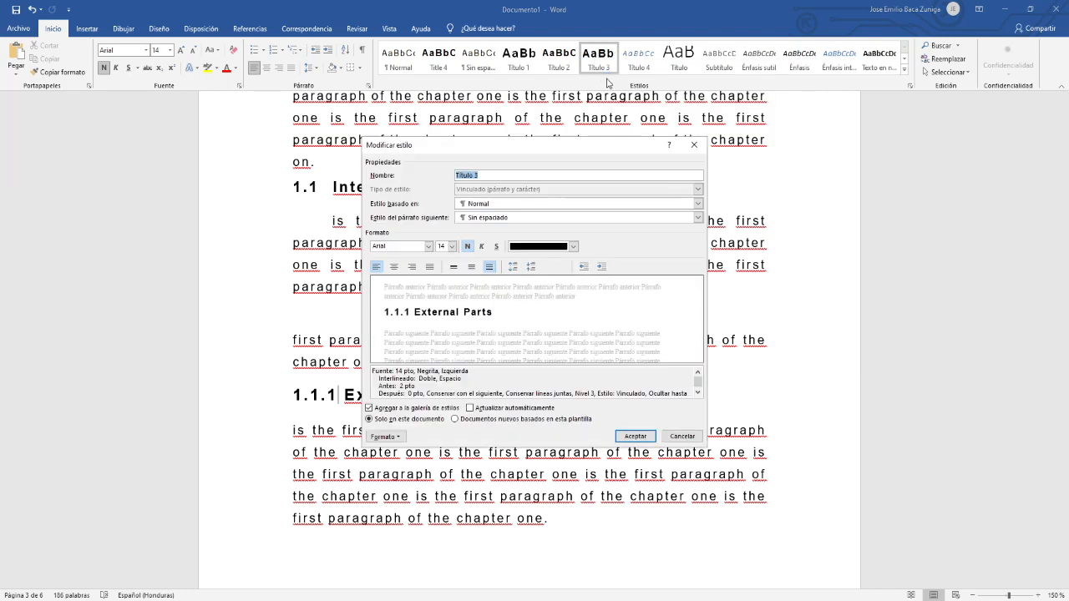
click(635, 436)
Set the font size of the Título 2 style, used by the "Internal Parts" heading, to 16 pt.
click(386, 188)
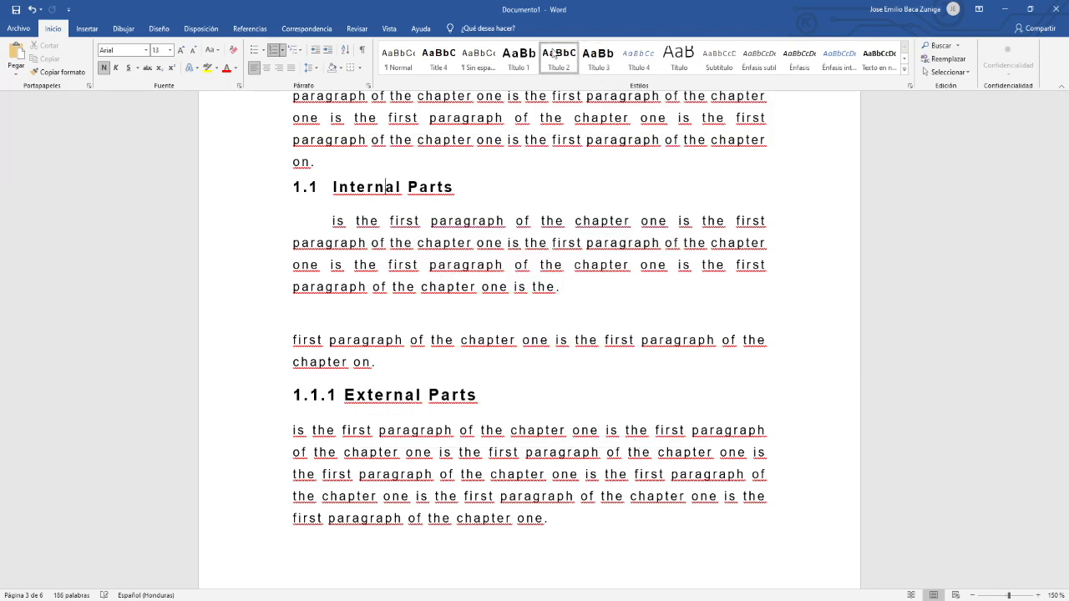
right_click(558, 60)
click(565, 72)
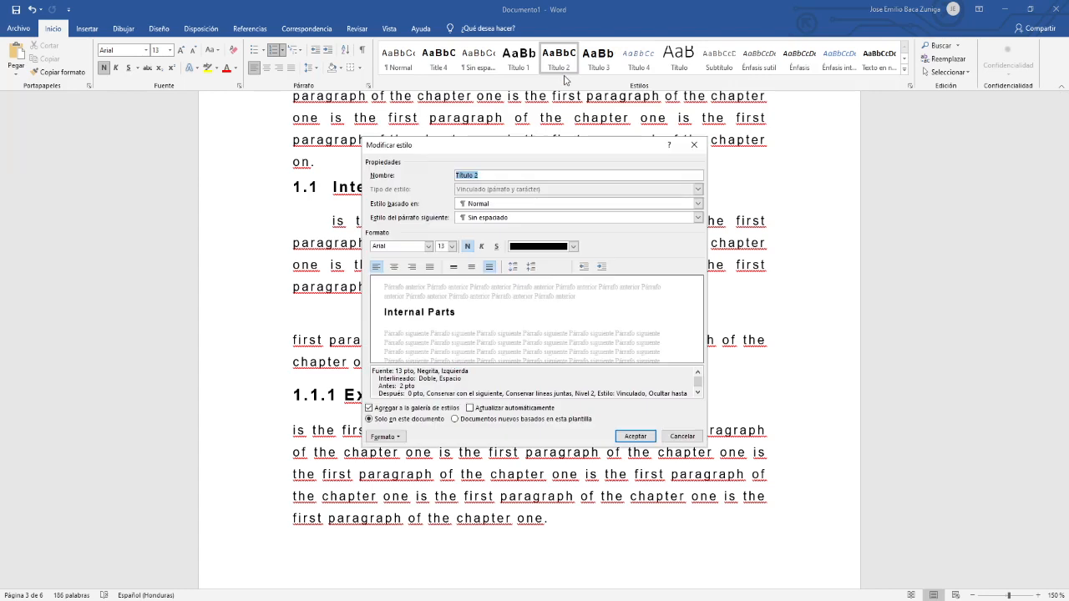
click(451, 246)
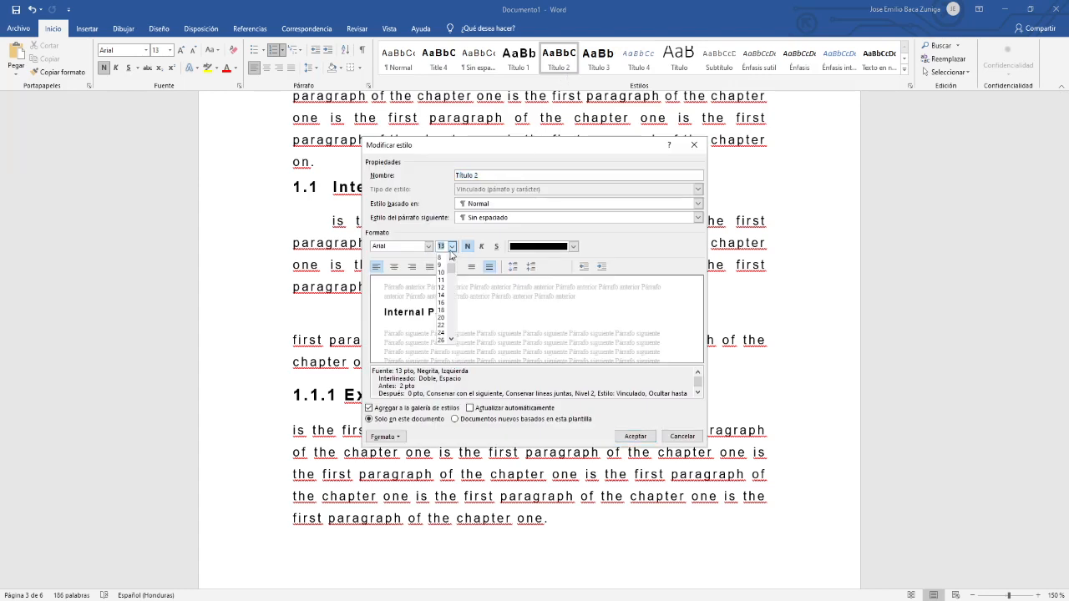
click(441, 304)
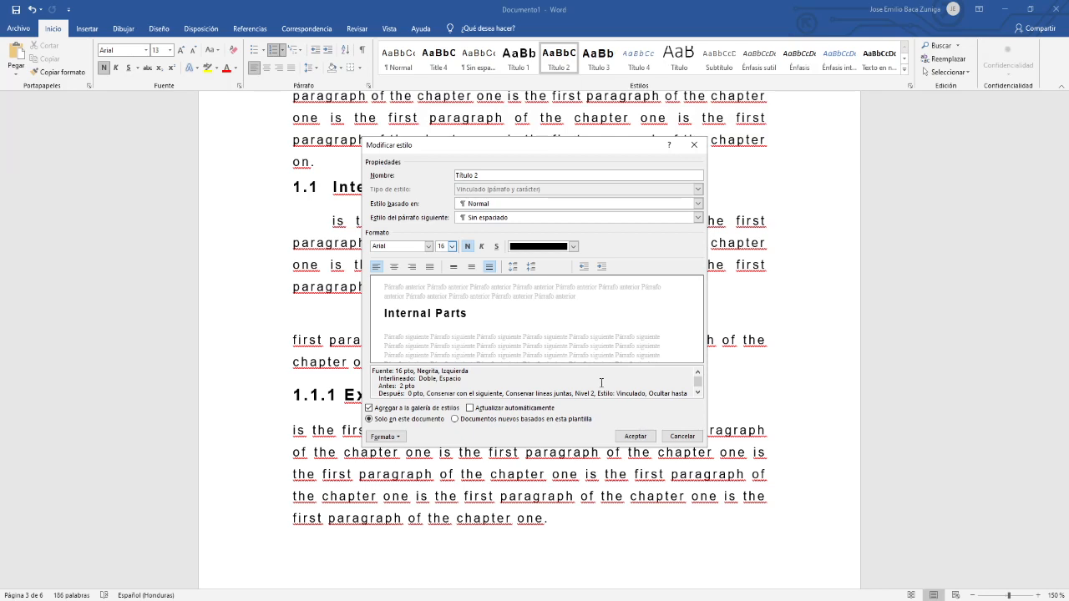
click(631, 436)
Check the font size set in the Título 1 style used by the "Chapter 1 Computer Parts" heading.
scroll(530, 300, up, 4)
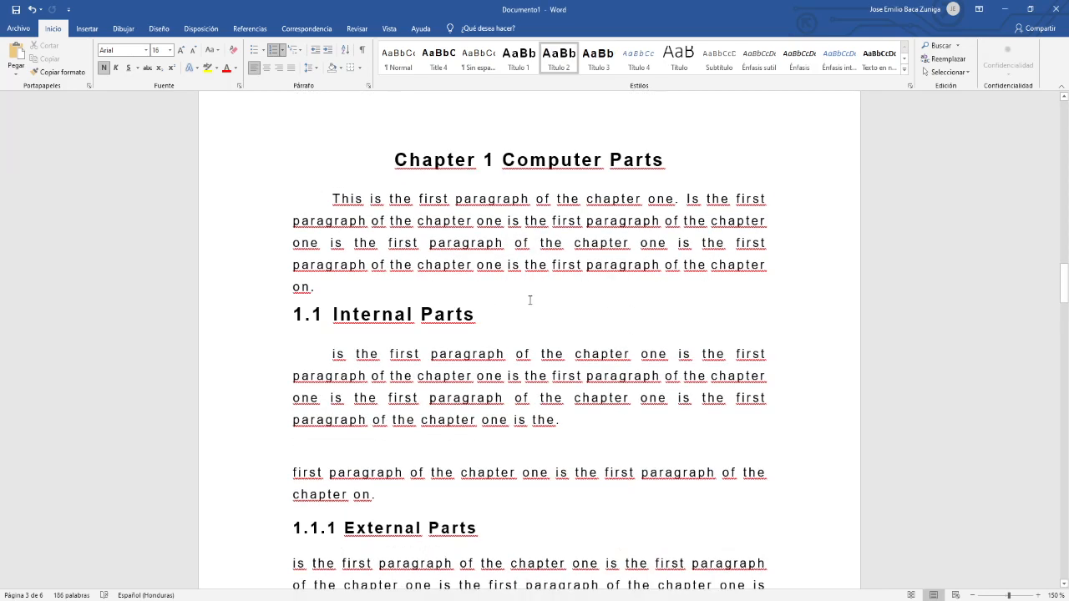
triple_click(548, 285)
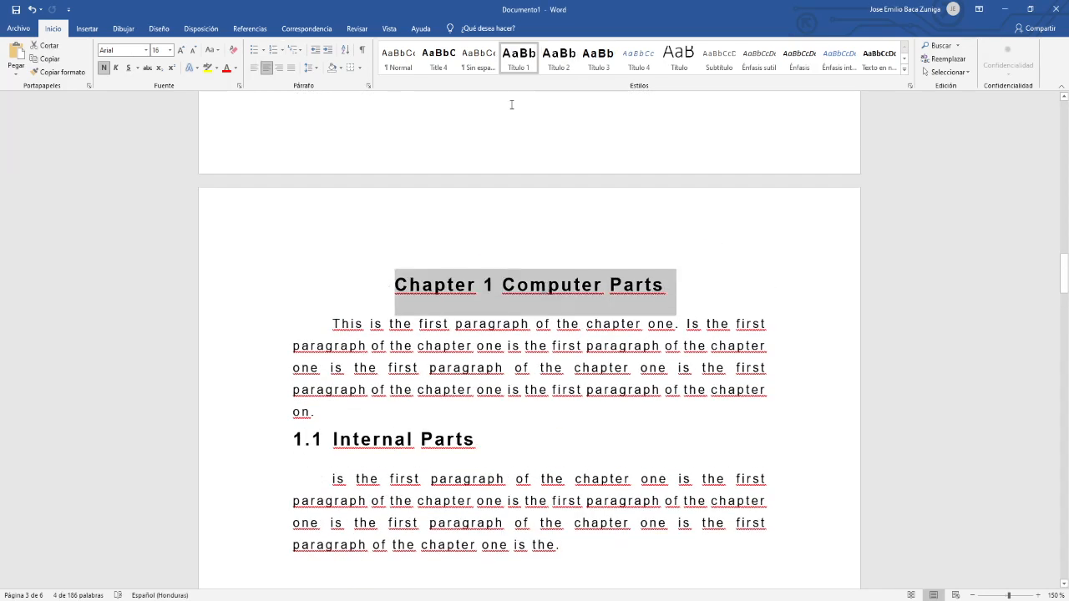
right_click(523, 55)
click(541, 73)
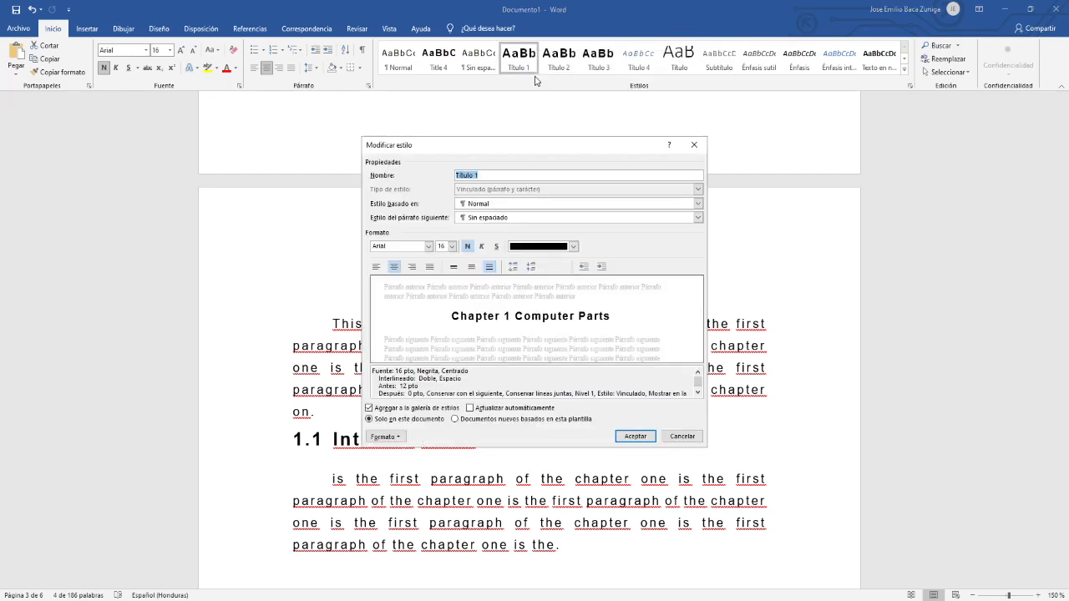
click(452, 246)
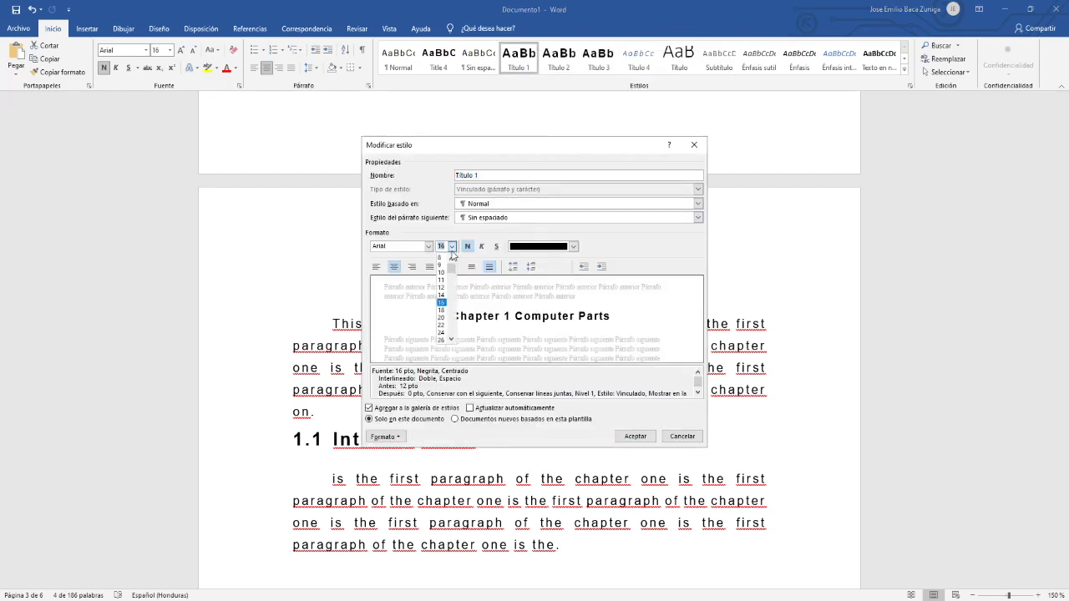
click(452, 246)
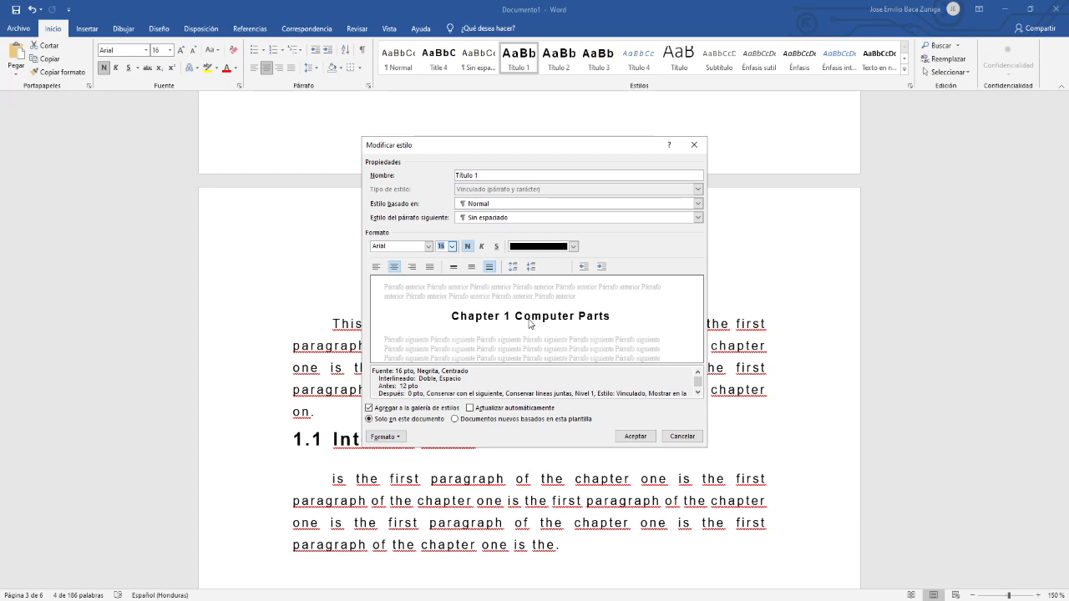
click(683, 436)
Set the font size of the Título 2 style to 15 pt, keeping Sin espaciado as its following paragraph style.
click(382, 439)
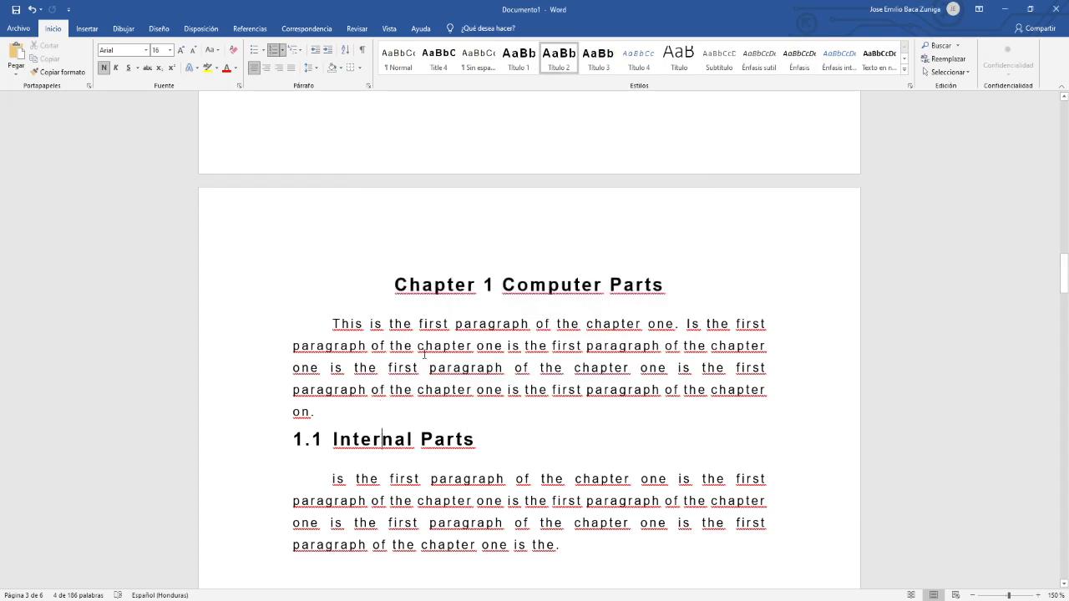
right_click(554, 67)
click(559, 78)
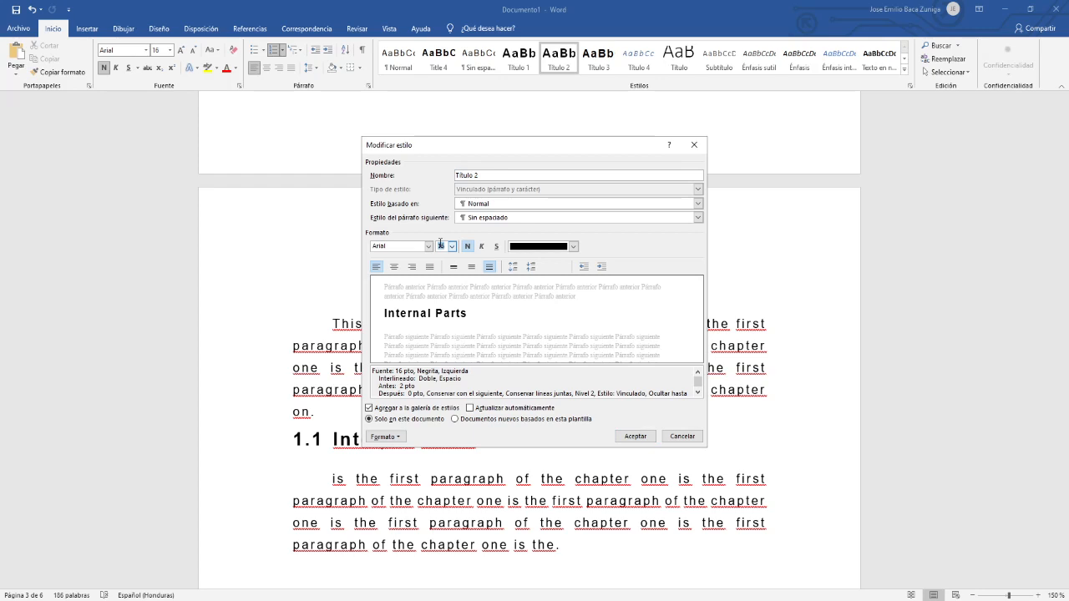
text(15)
click(517, 218)
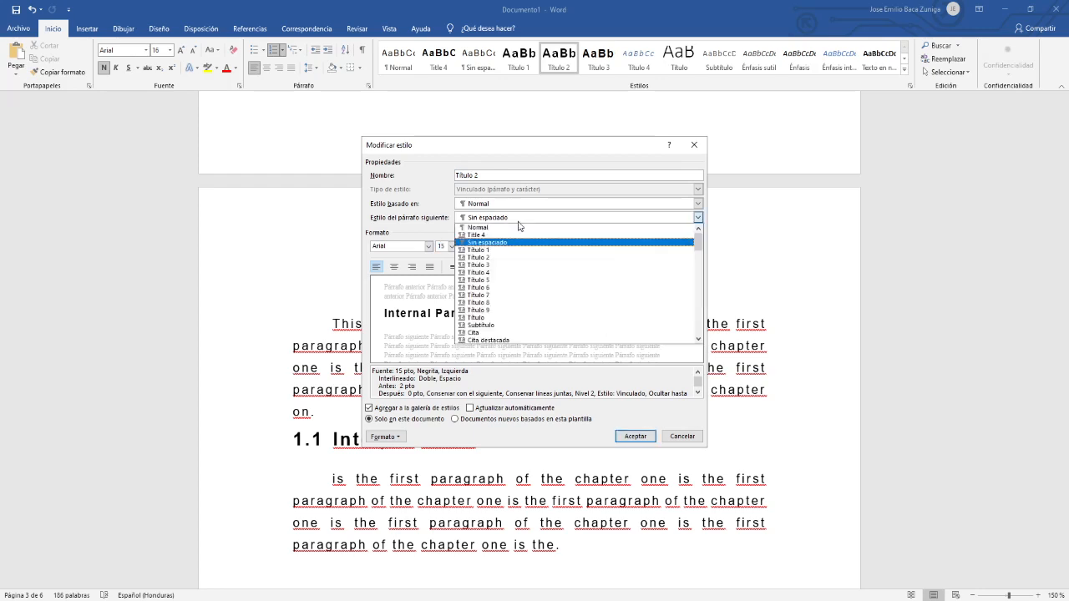
click(518, 226)
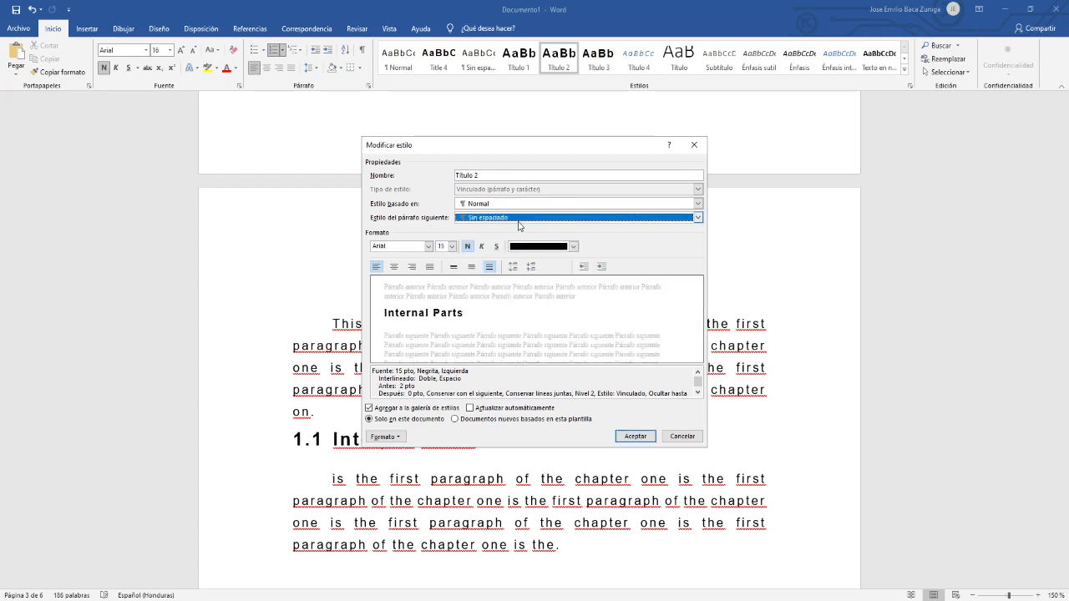
click(635, 437)
Review the Título 3 style settings of the "External Parts" heading and look through the full style gallery.
scroll(566, 436, down, 5)
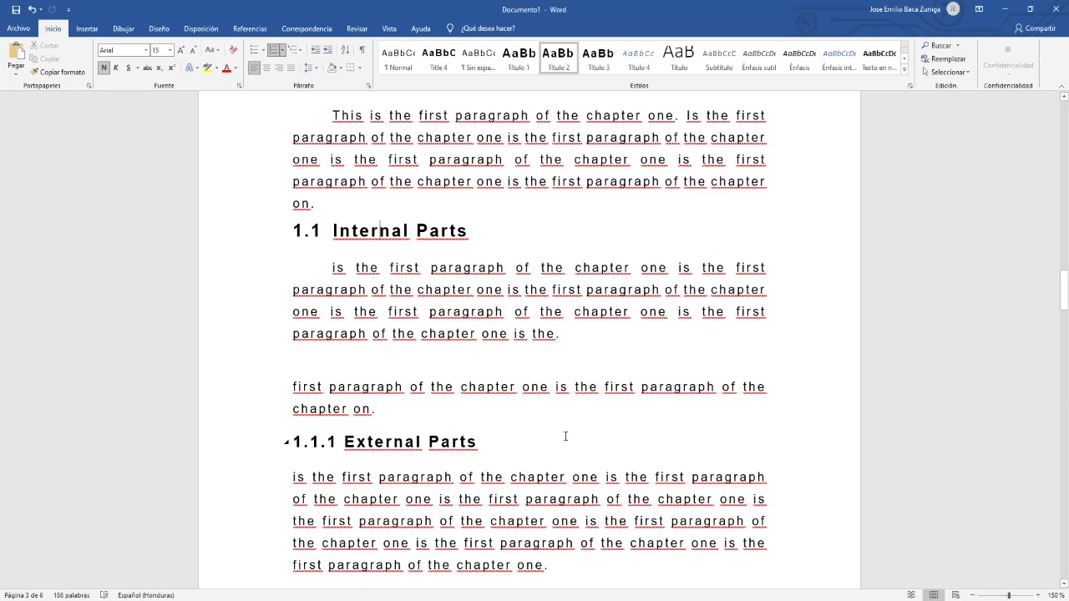
scroll(565, 436, down, 2)
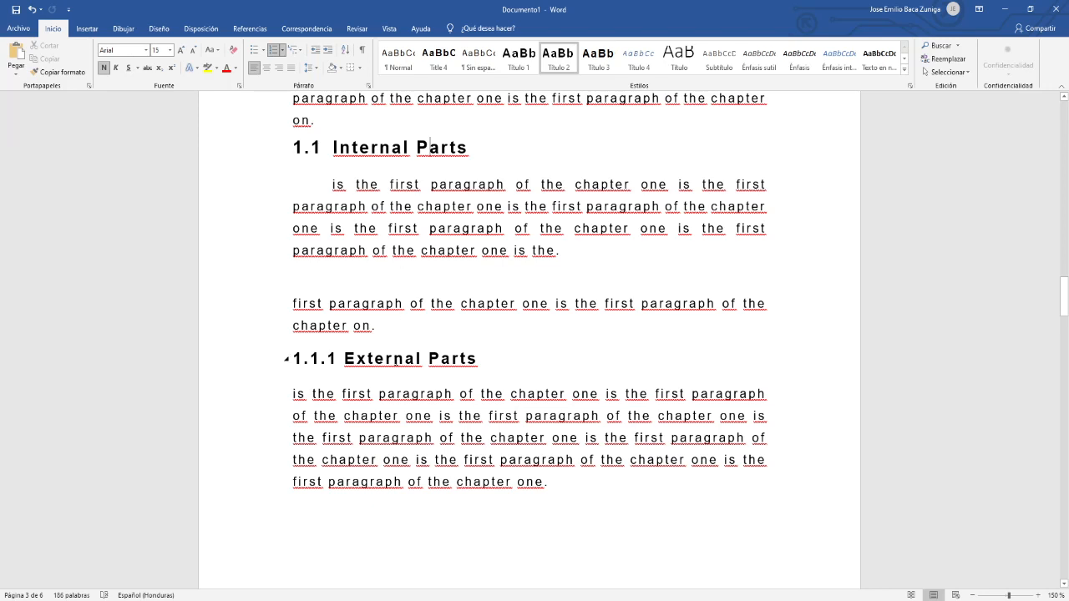
click(394, 358)
right_click(601, 62)
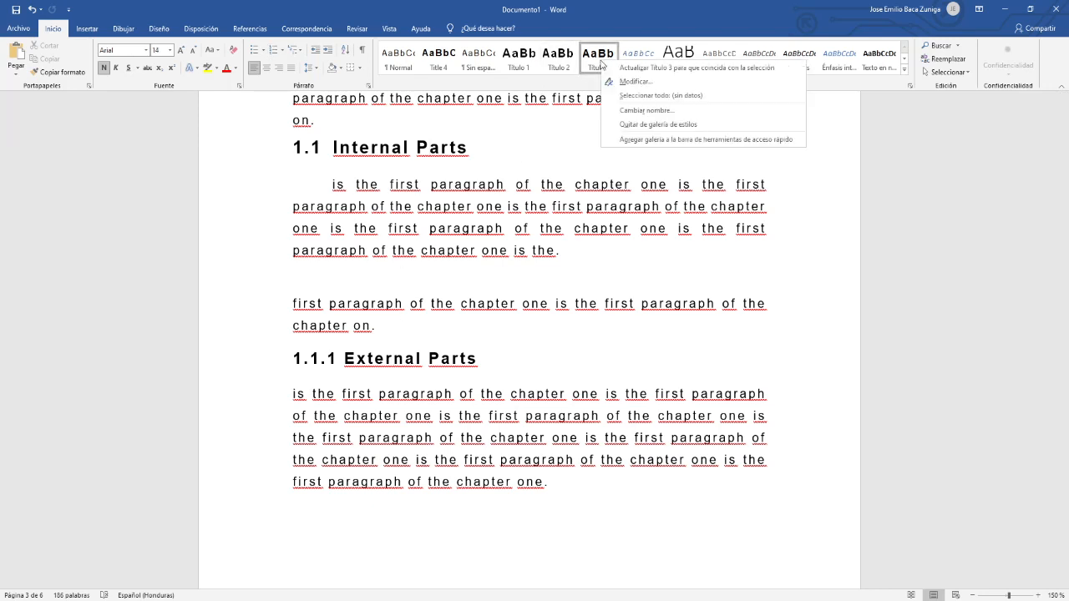
click(618, 81)
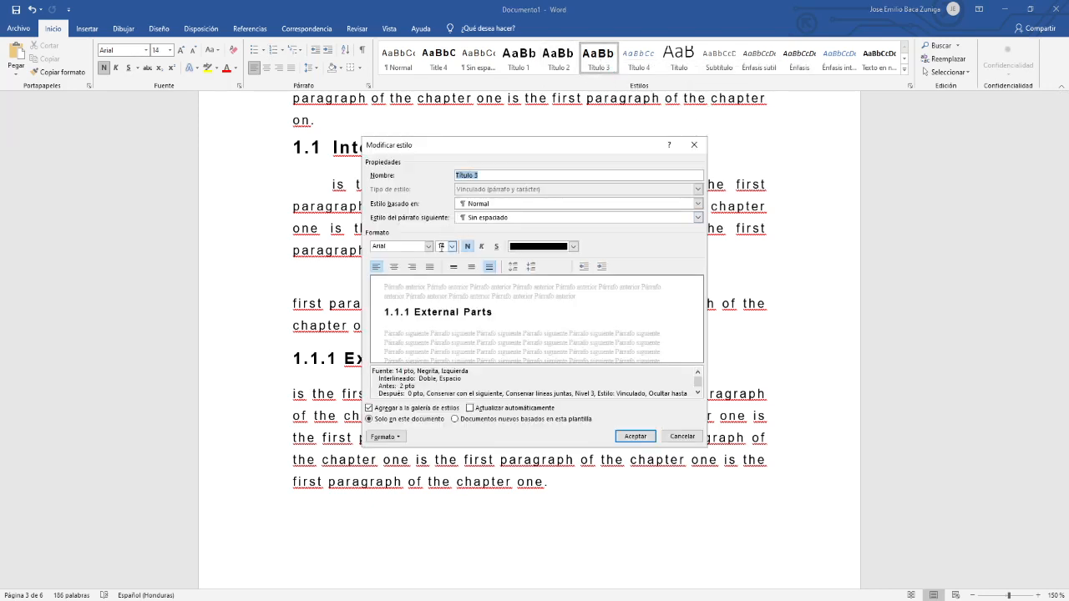
click(633, 436)
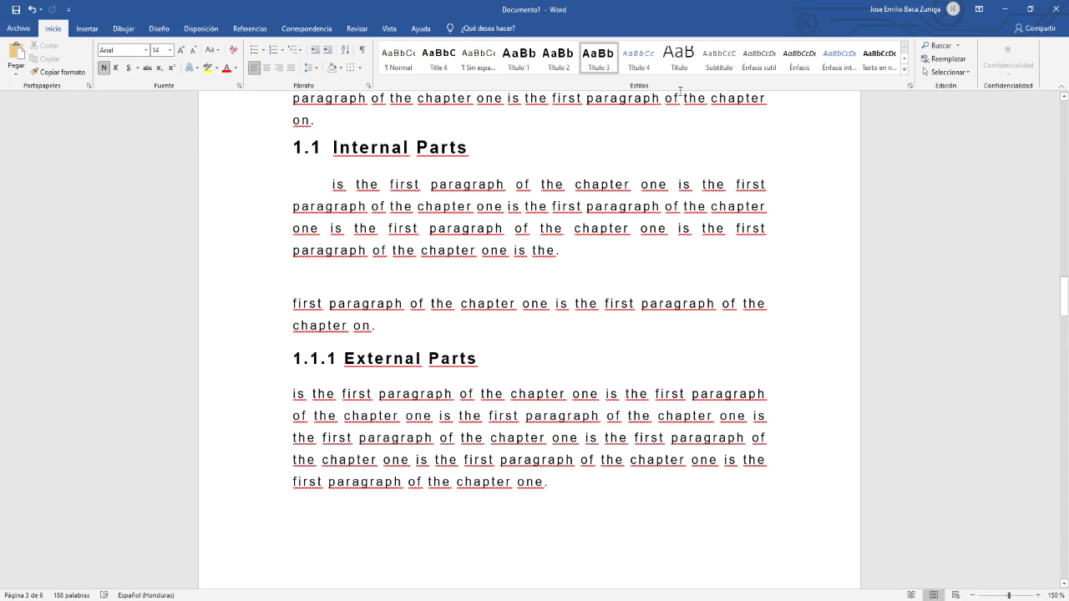
click(905, 71)
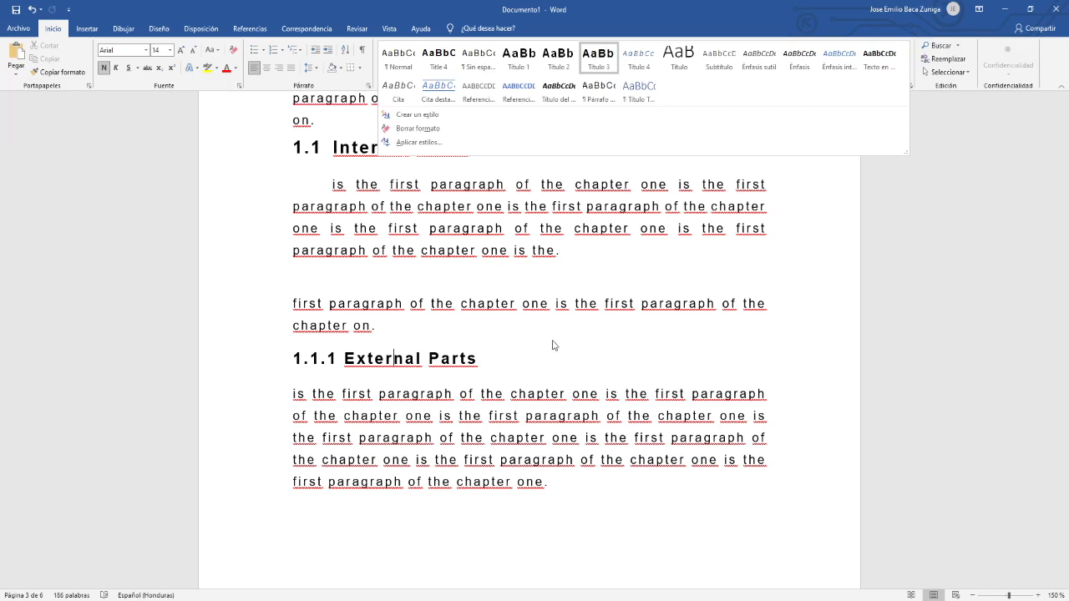
click(632, 348)
Update only the page numbers of the table of contents.
scroll(632, 349, up, 10)
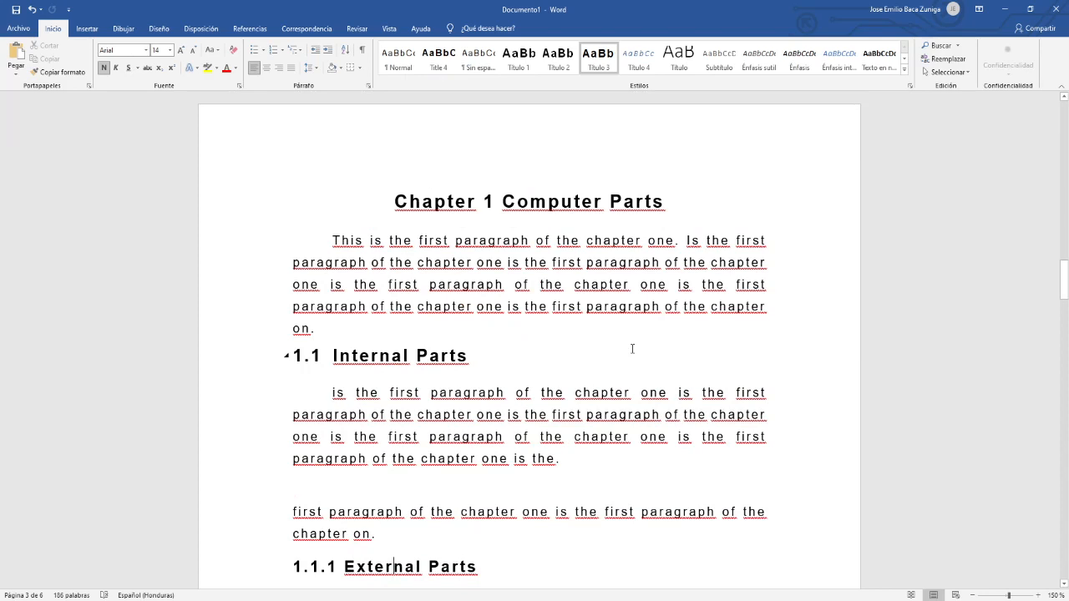
click(501, 305)
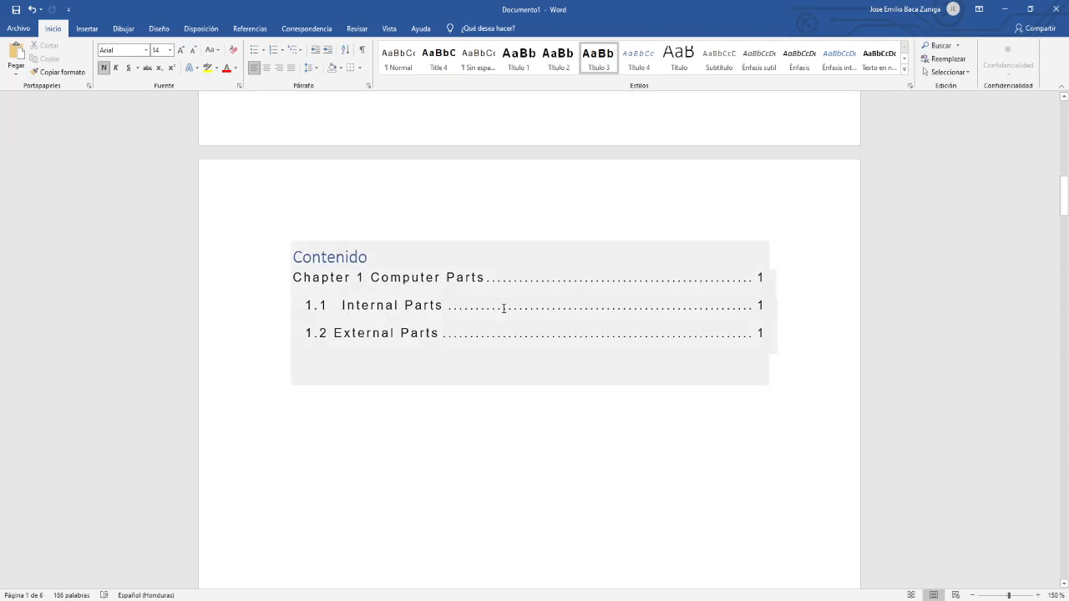
click(351, 233)
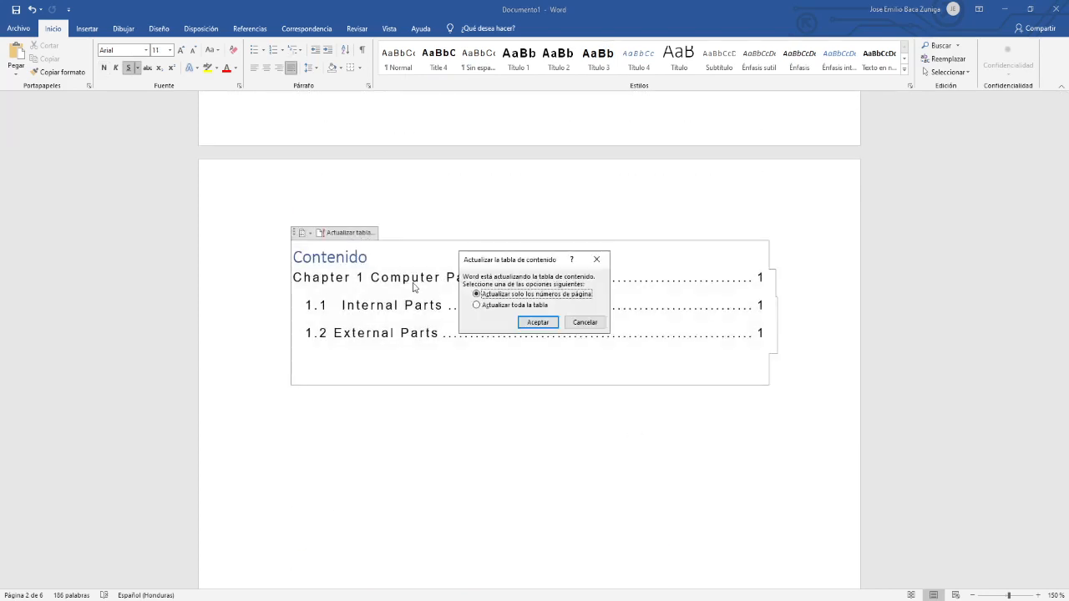
click(537, 323)
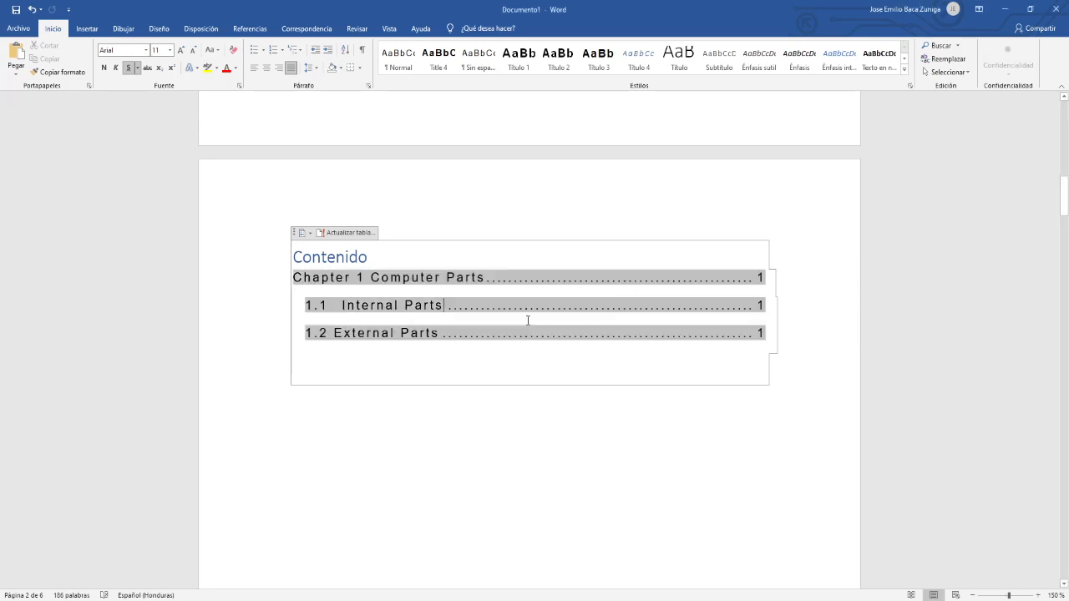
Update the entire table of contents so its entries match the current headings.
right_click(527, 320)
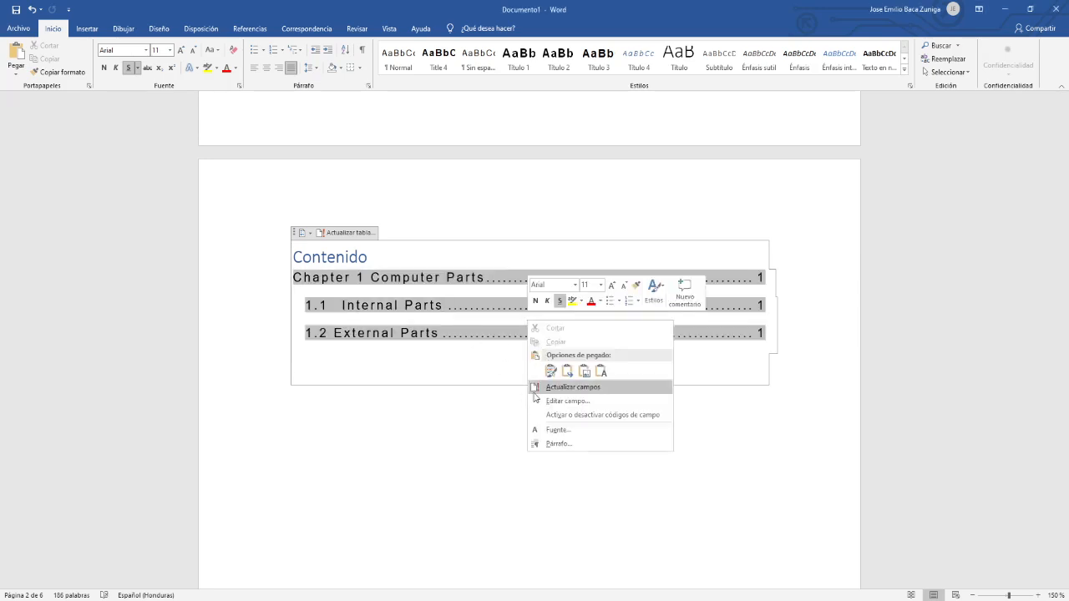
click(542, 393)
click(513, 306)
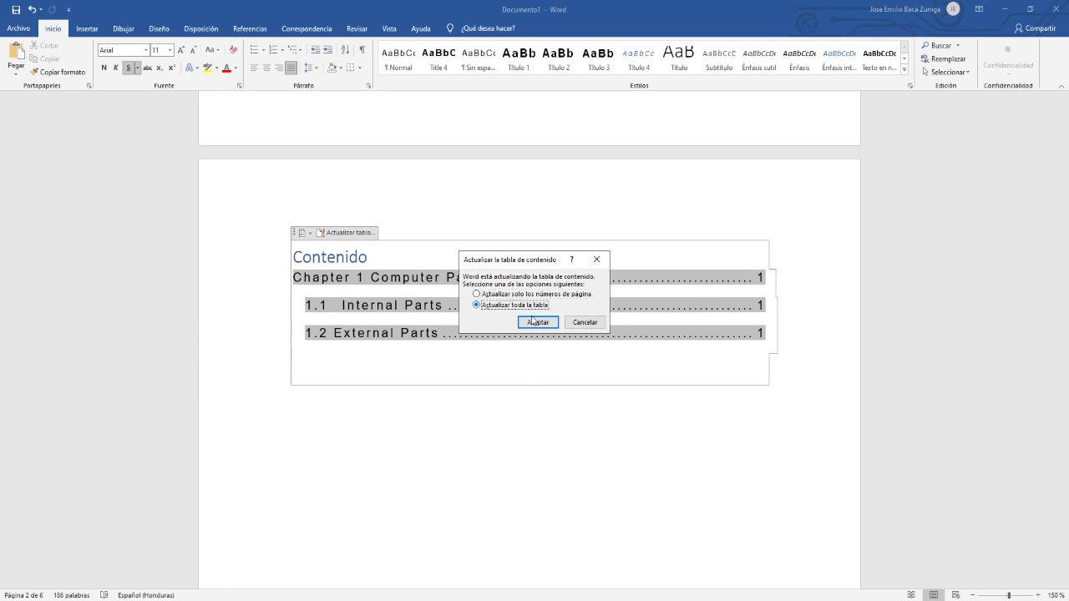
click(534, 320)
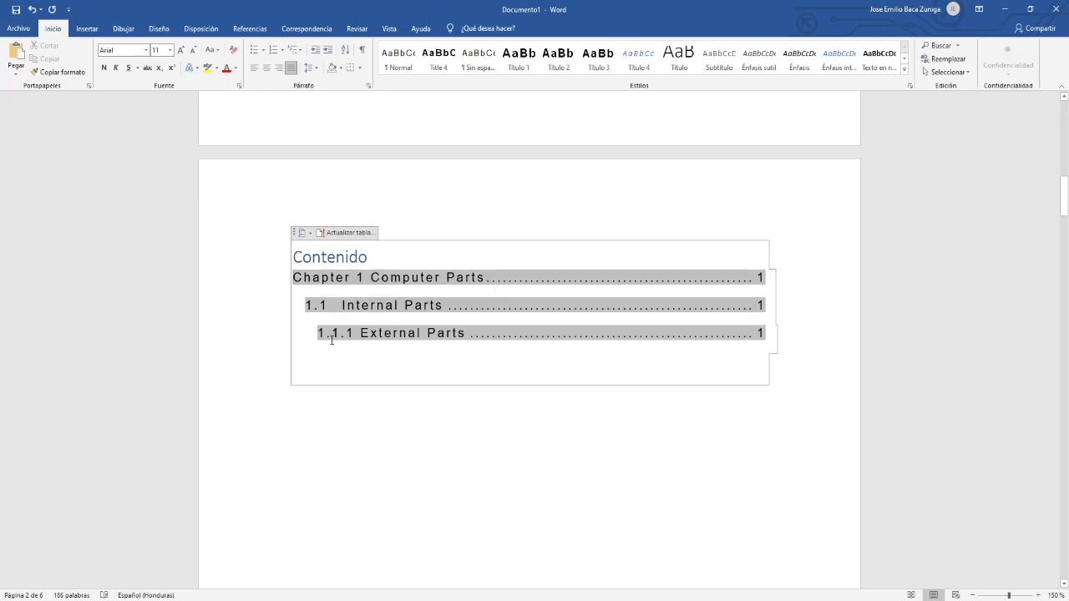
Open the navigation pane and show the document's outline of headings.
scroll(398, 364, down, 3)
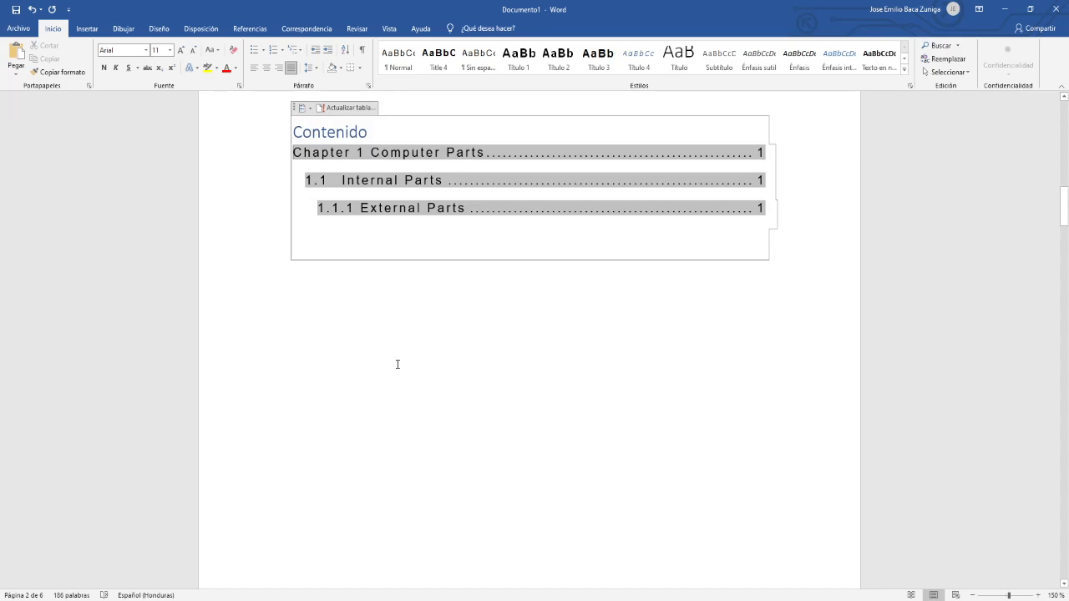
scroll(397, 365, up, 2)
click(386, 384)
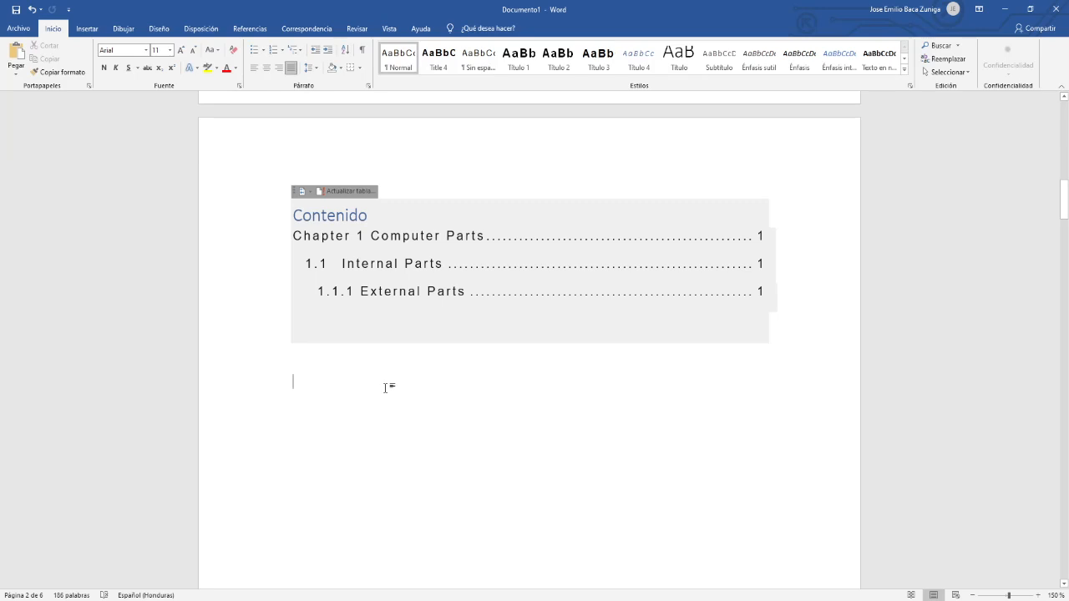
key(ctrl+b)
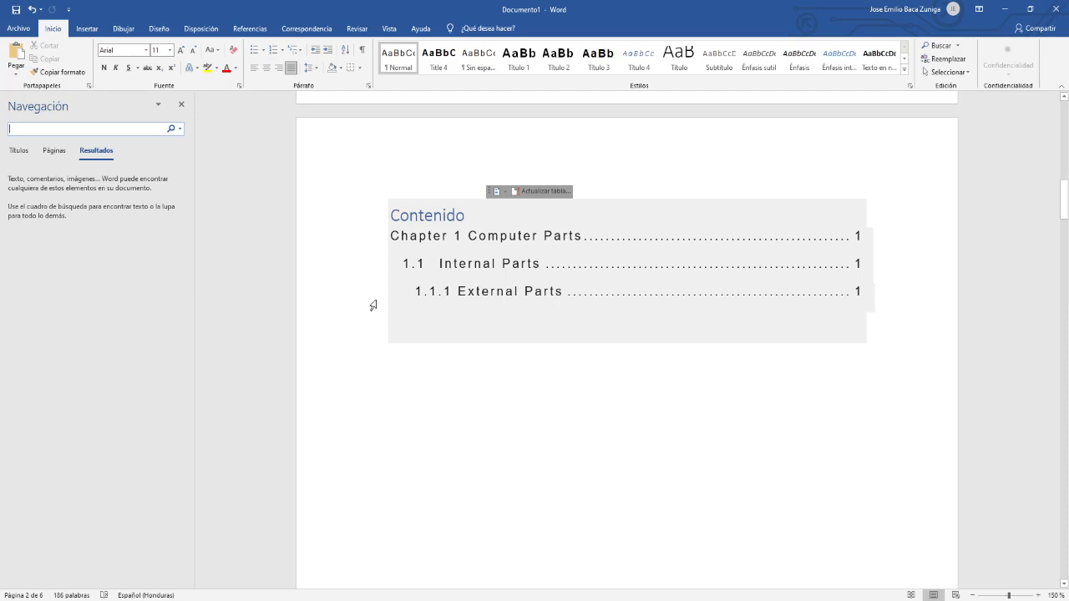
click(18, 151)
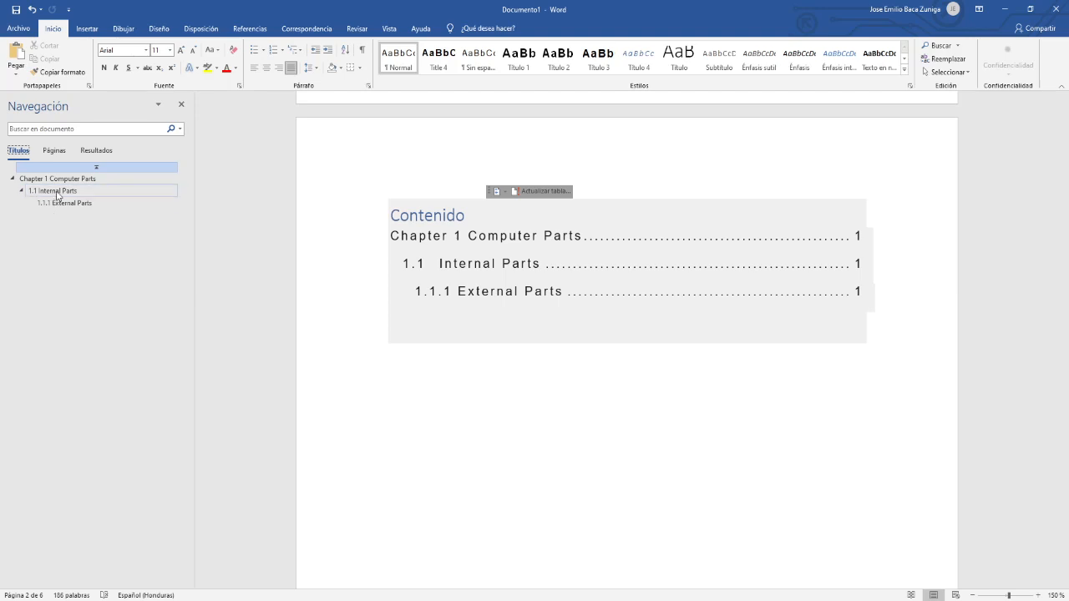
Search online pictures for "computer mouse" and insert the black Lenovo mouse image below the External Parts paragraph.
scroll(423, 420, down, 10)
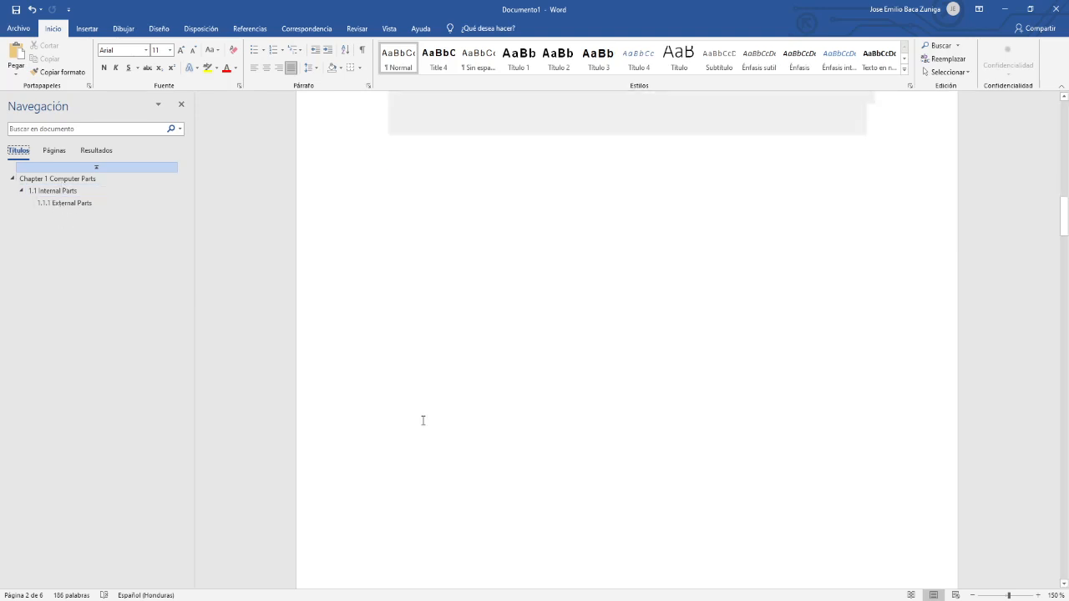
scroll(423, 420, down, 10)
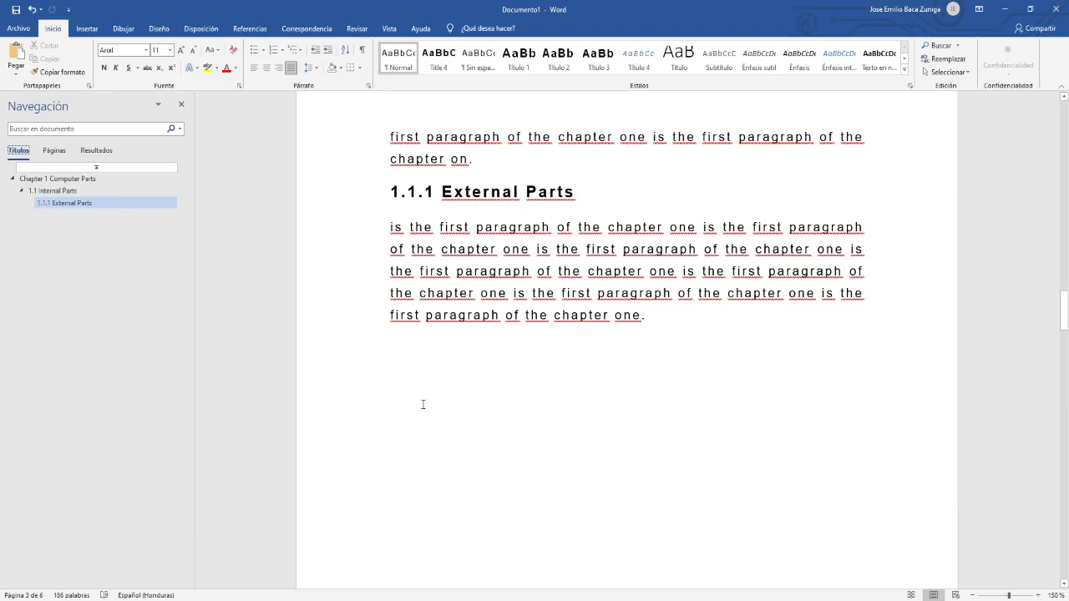
click(422, 404)
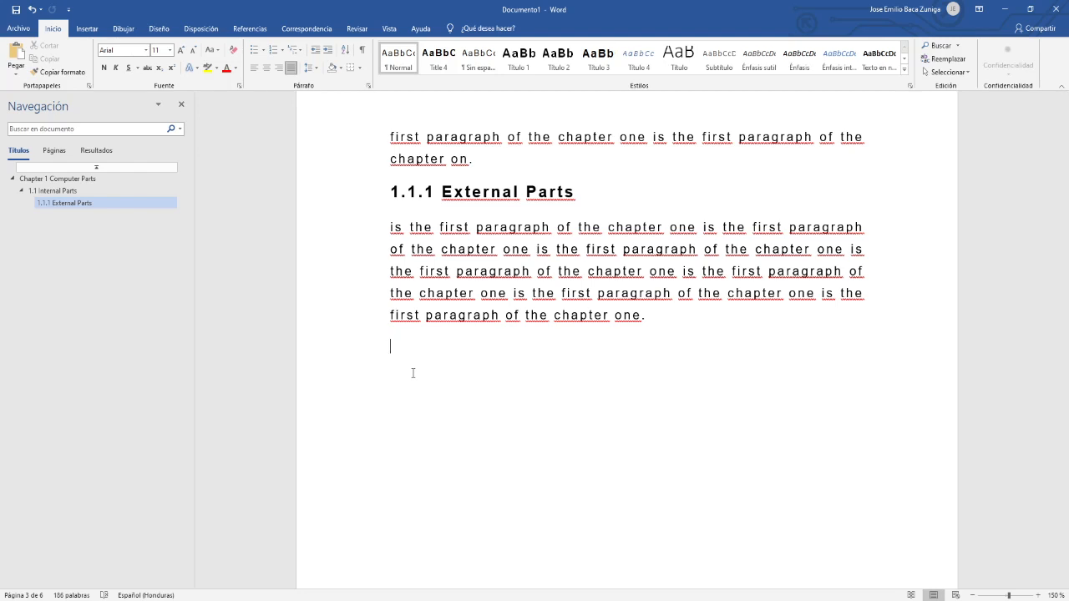
click(87, 29)
click(144, 65)
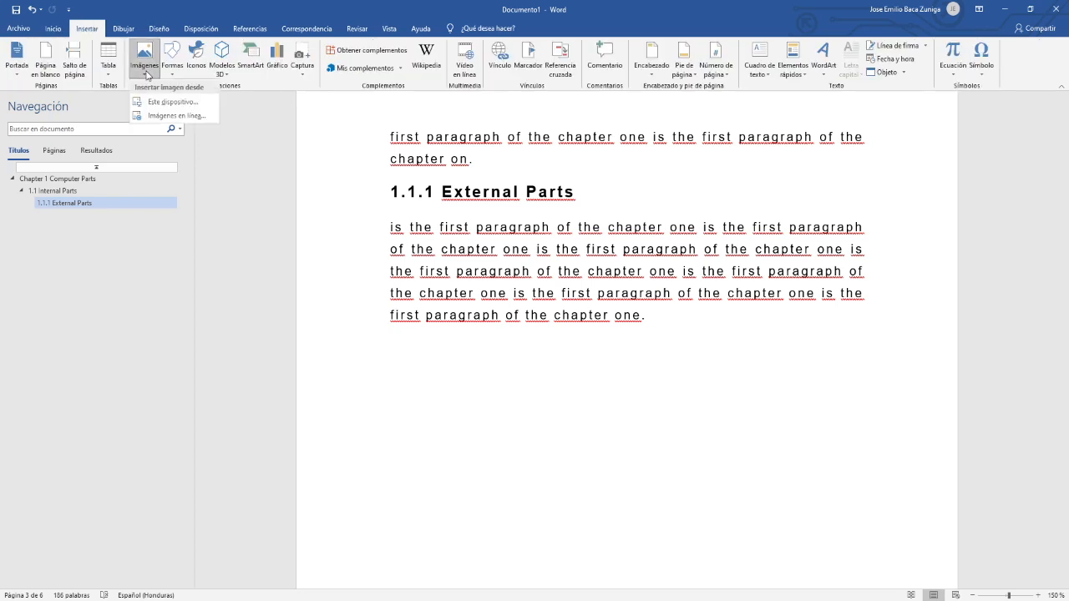
click(168, 117)
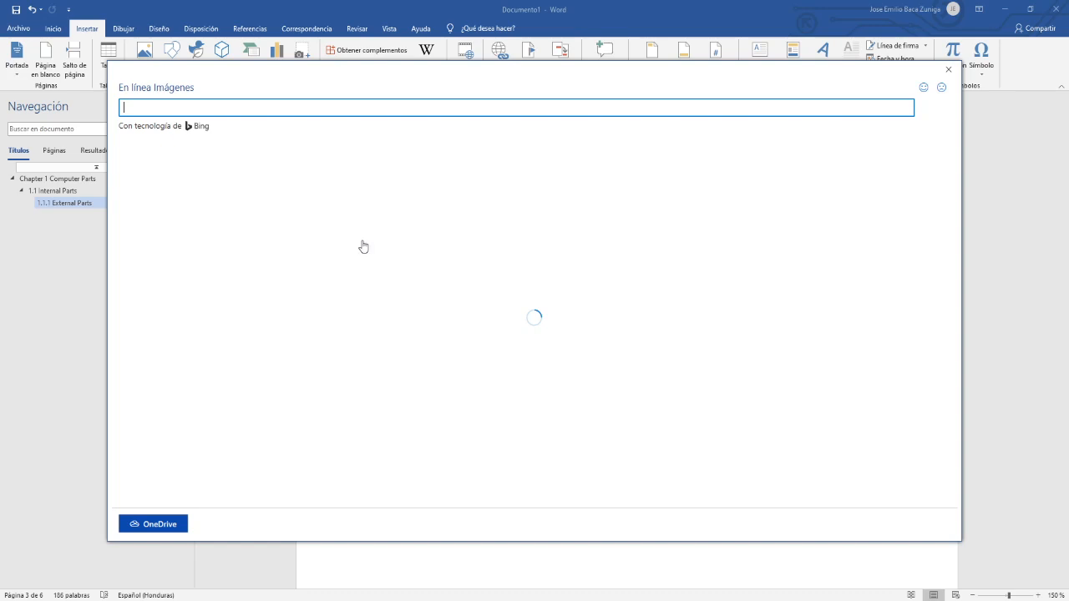
text(computer )
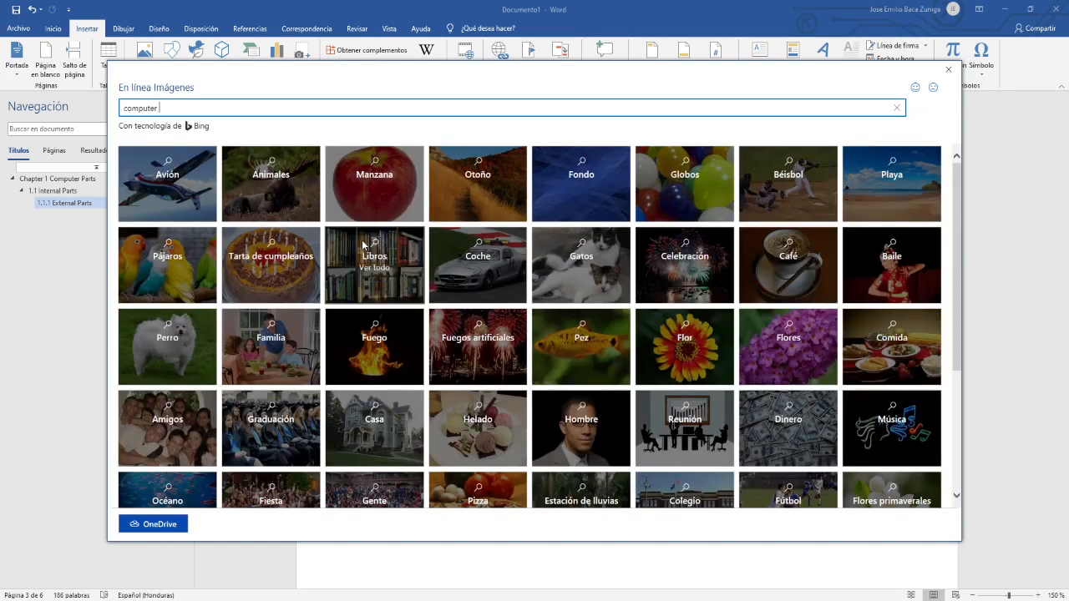
text(mouse)
key(Return)
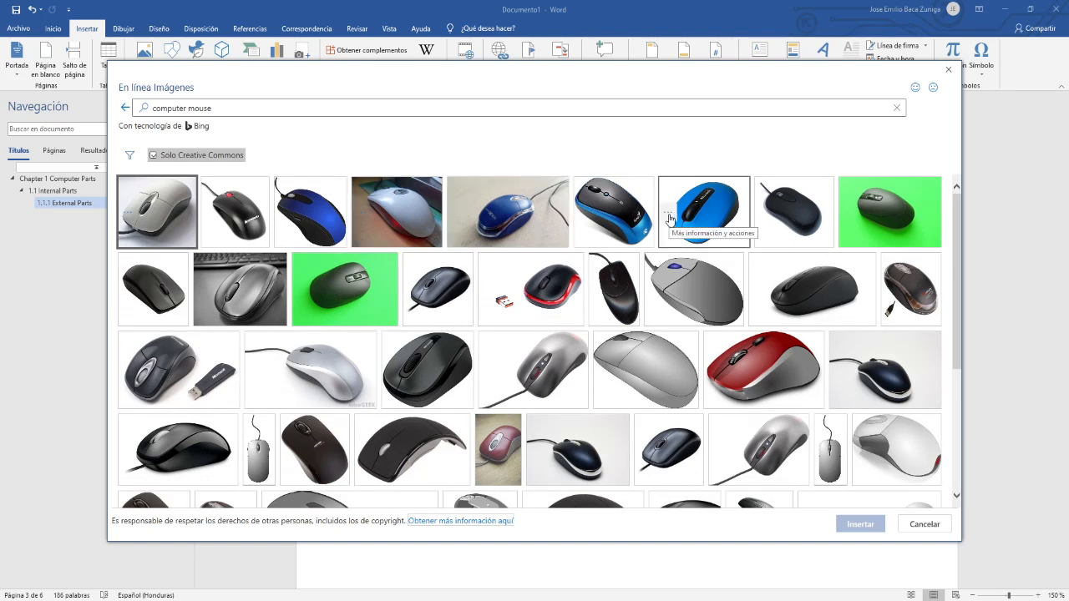
click(227, 216)
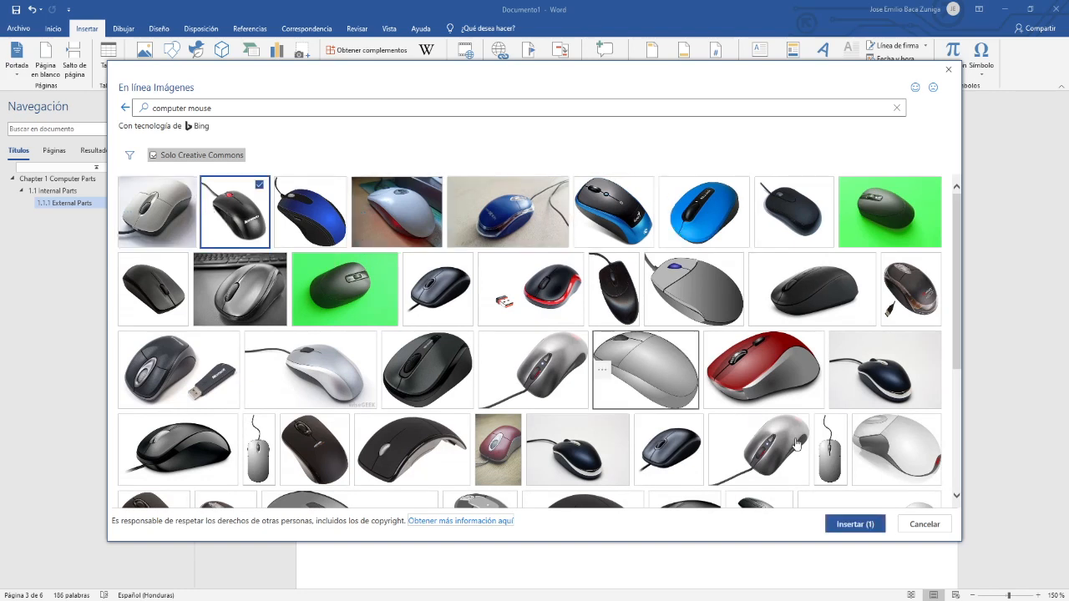
click(862, 525)
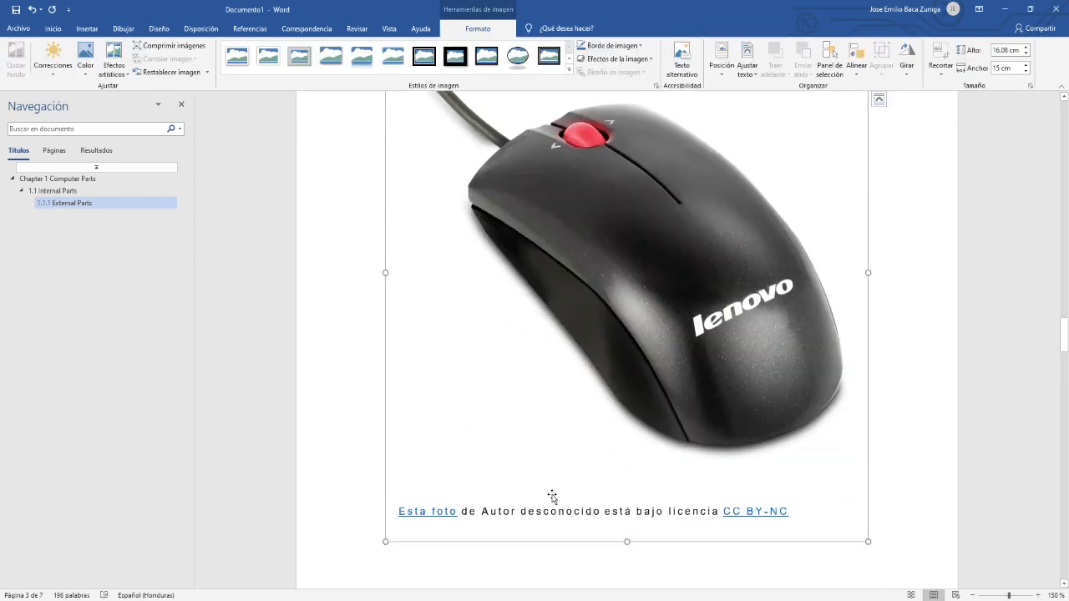
Delete the photo attribution and licence text box beneath the Lenovo mouse picture.
click(512, 507)
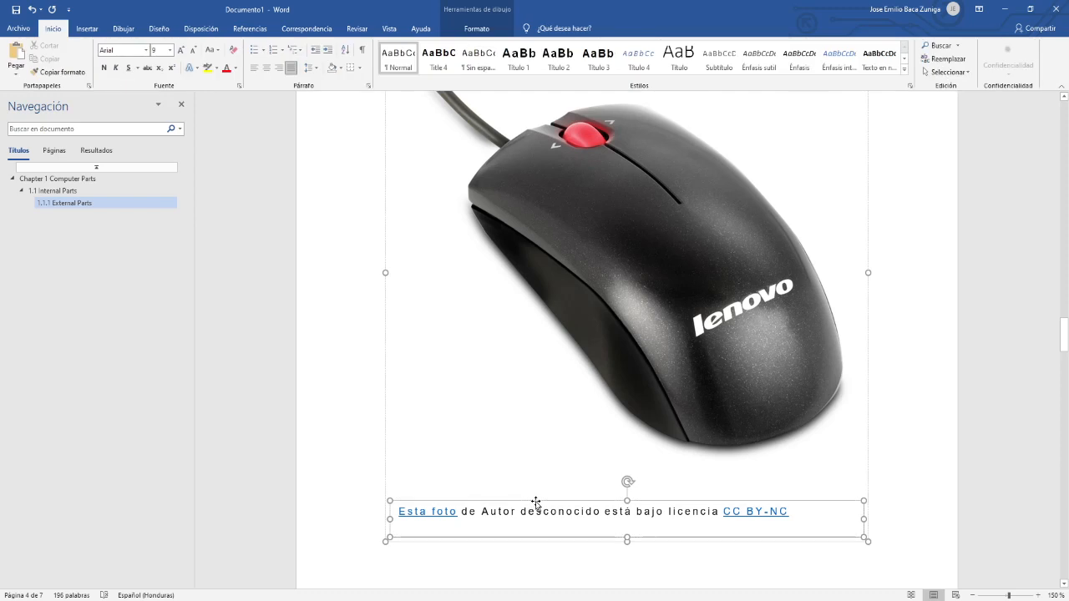
click(535, 502)
key(Delete)
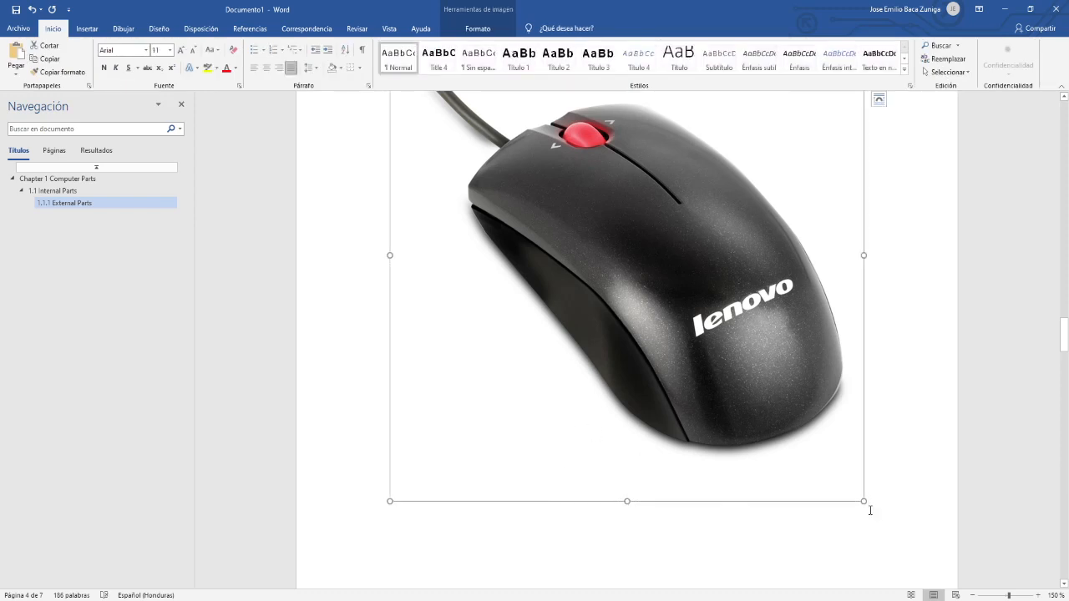
Shrink the mouse picture proportionally to less than half its width so it fits under the External Parts paragraph.
drag(864, 502, 698, 328)
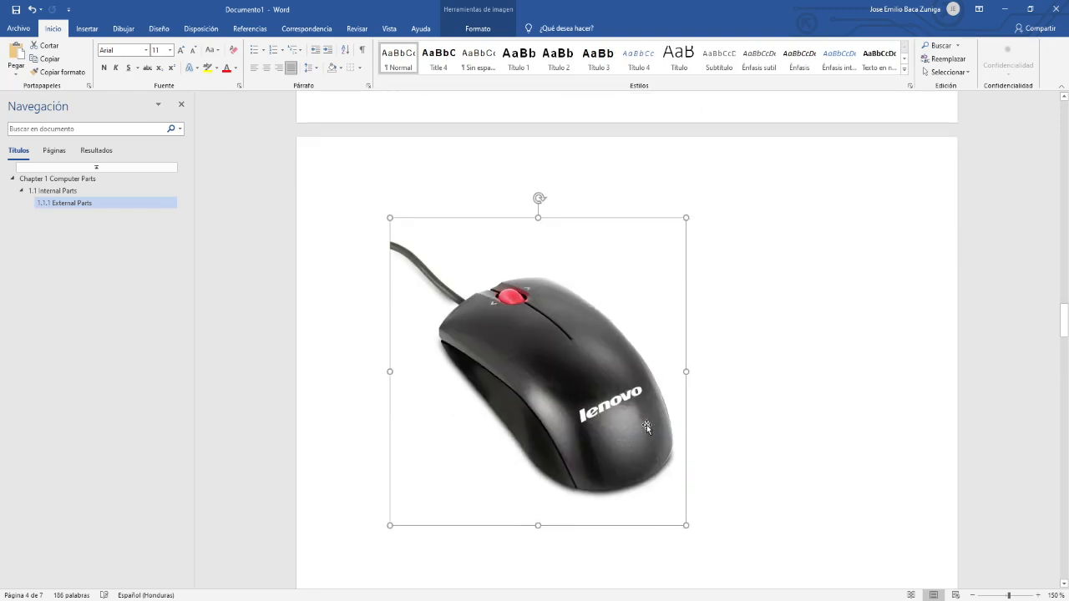
drag(686, 526, 615, 452)
drag(603, 340, 604, 339)
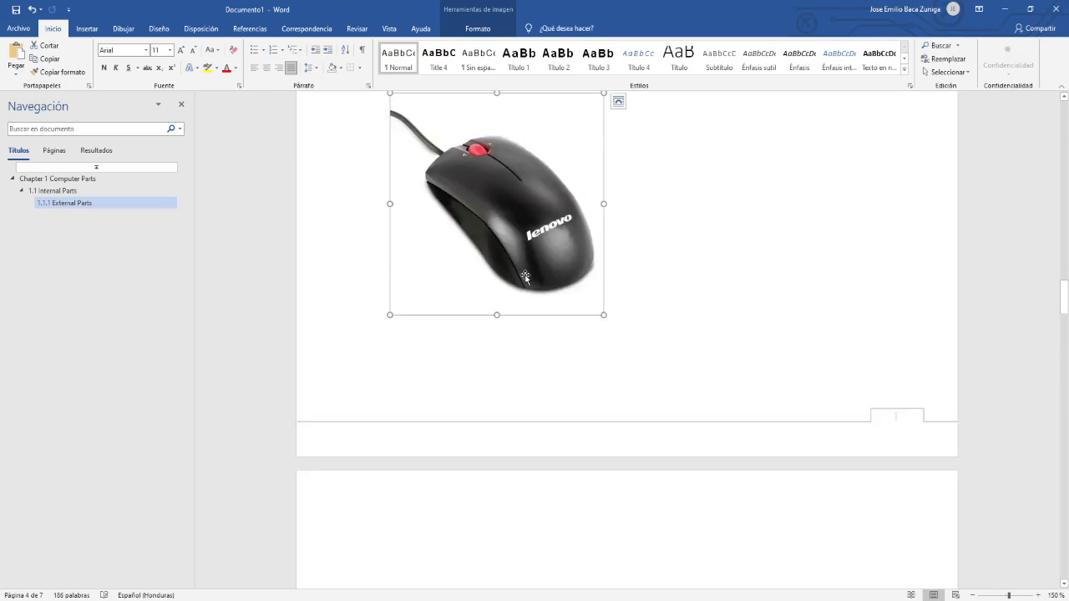
Insert a caption with the Image label below the mouse picture.
click(242, 30)
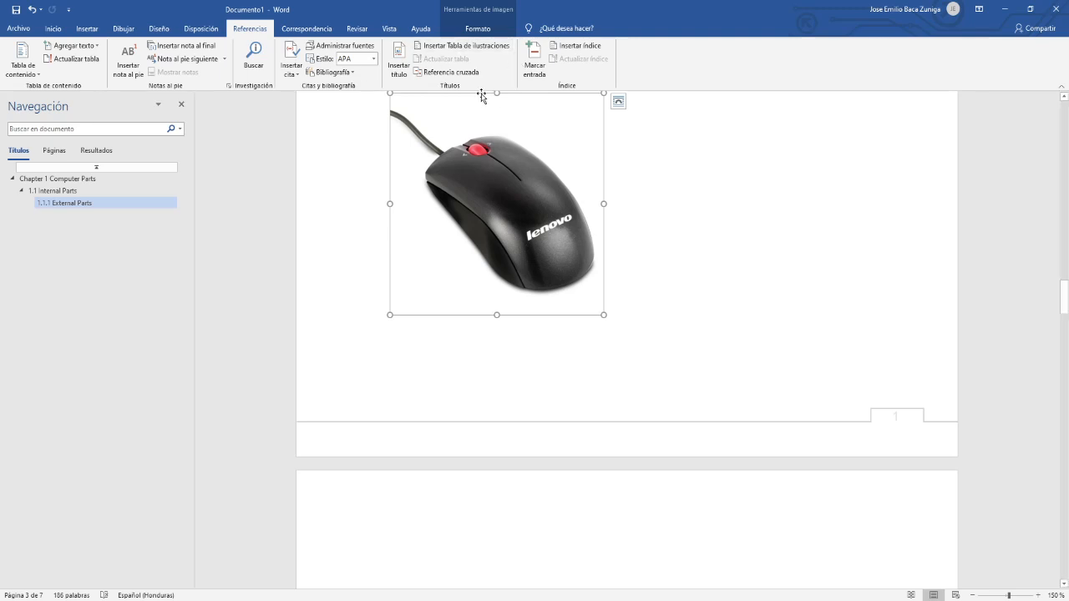
click(401, 69)
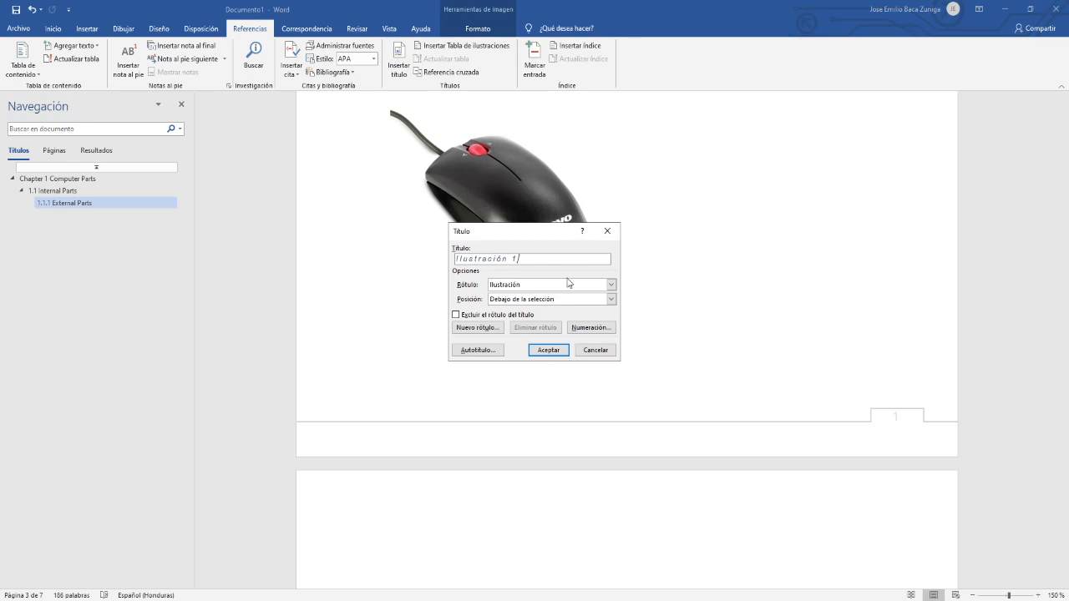
click(509, 288)
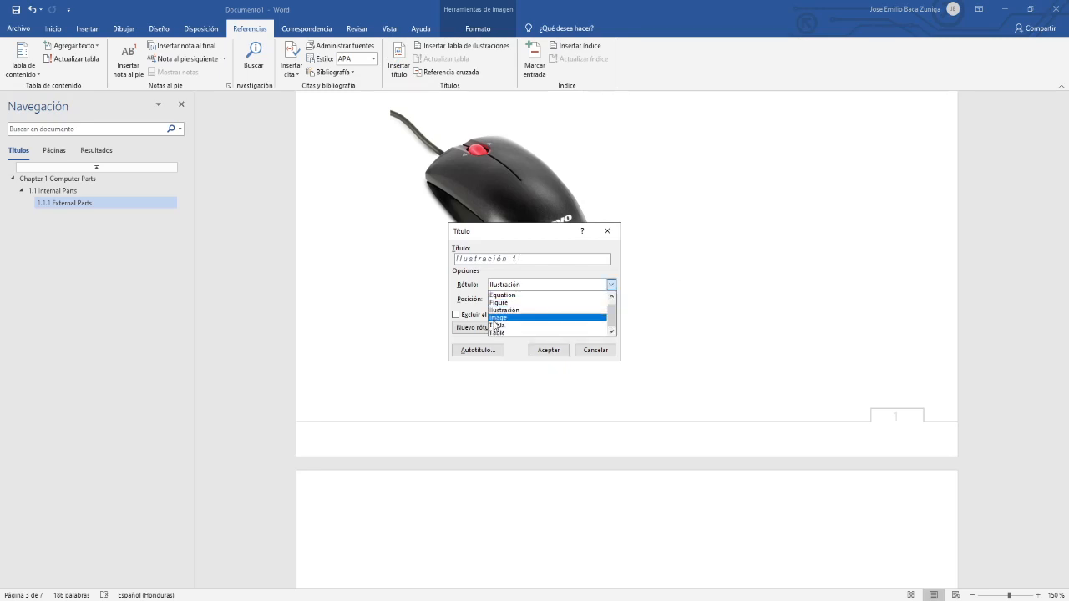
click(498, 317)
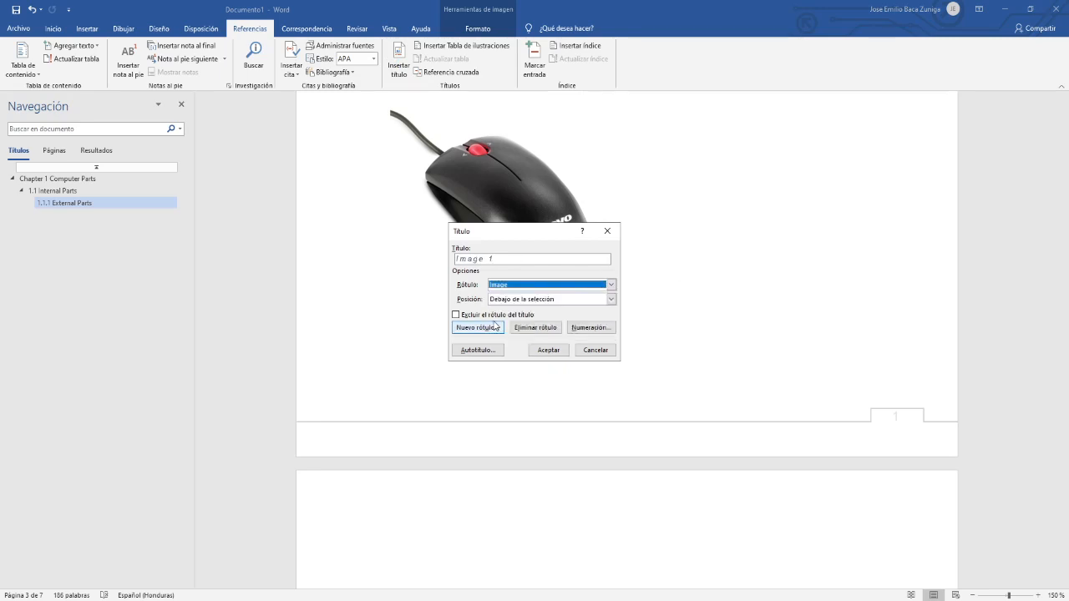
click(548, 350)
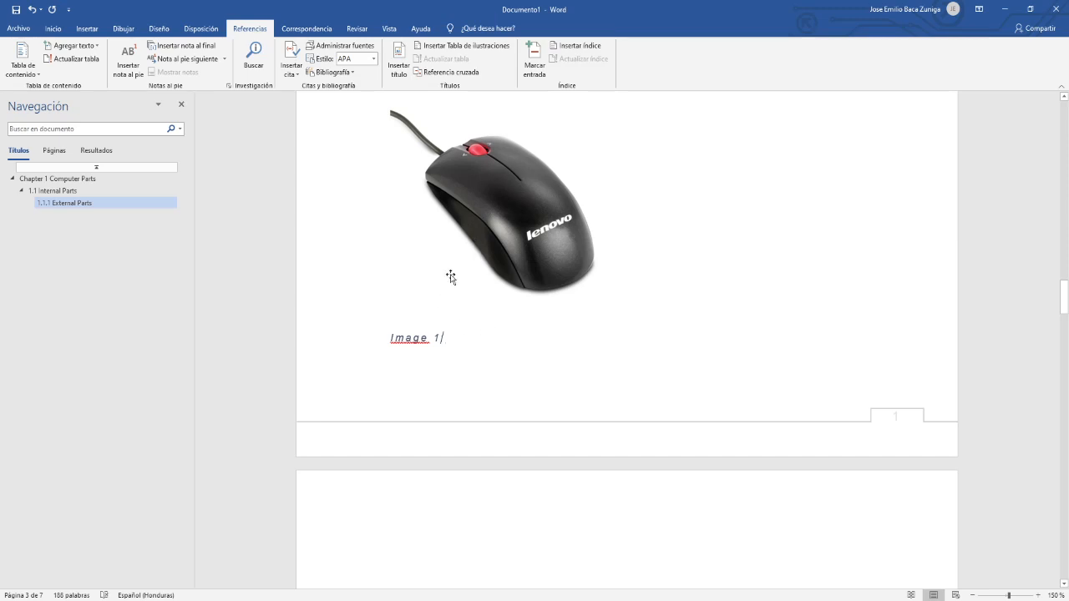
Change the font colour of the Image 1 caption to black.
drag(446, 336, 382, 330)
click(389, 337)
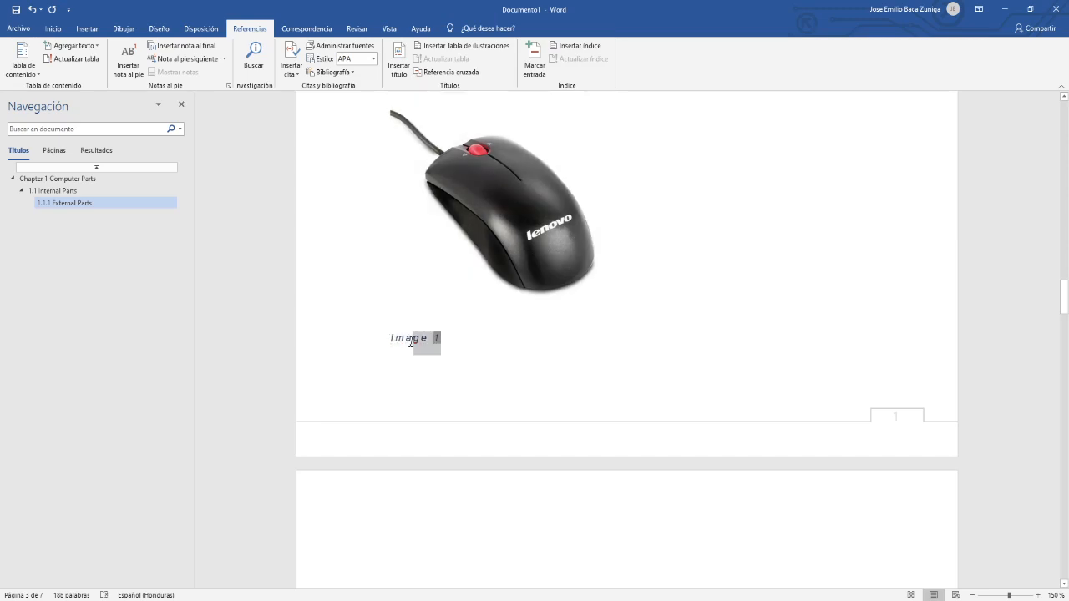
double_click(389, 337)
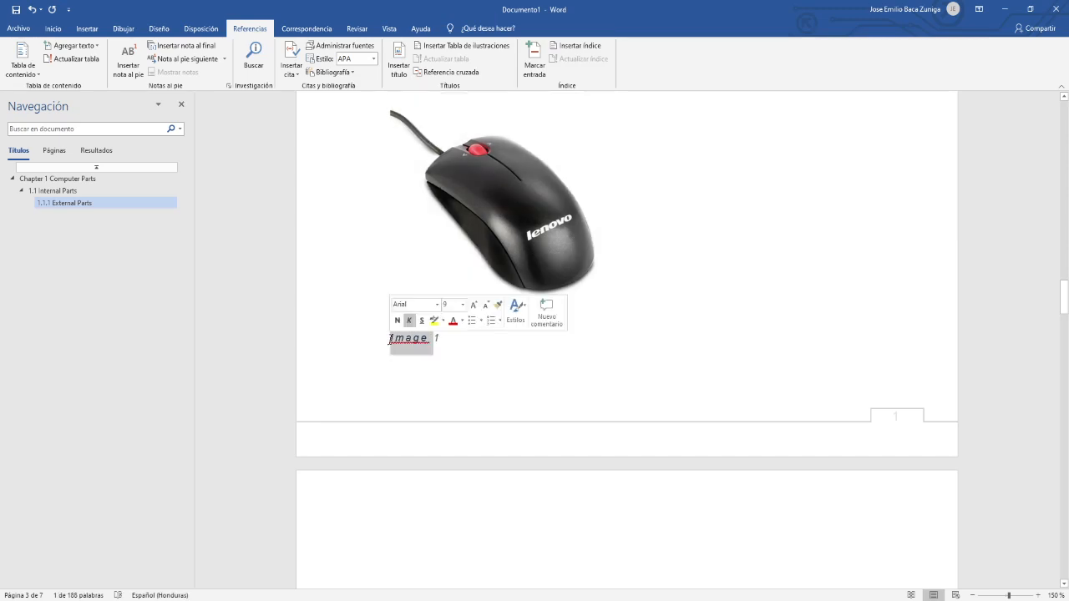
click(394, 338)
right_click(401, 340)
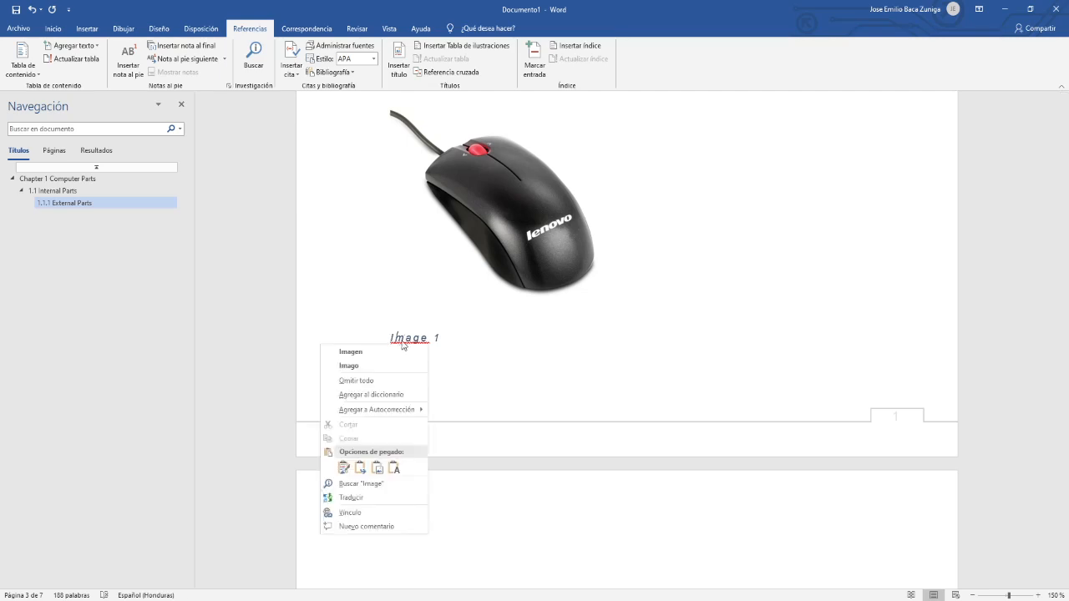
click(421, 339)
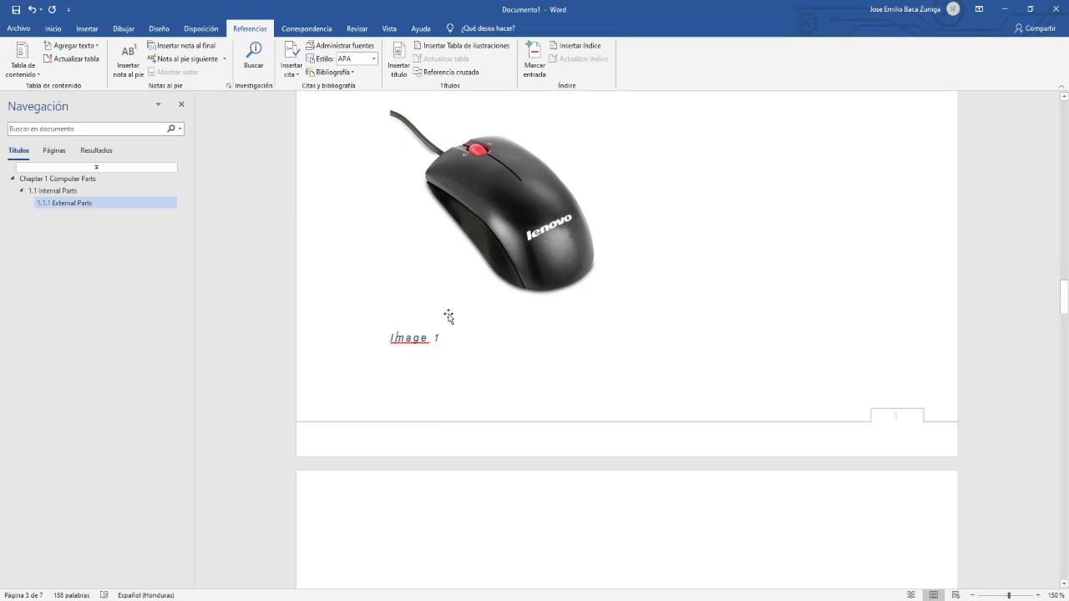
drag(444, 339, 387, 335)
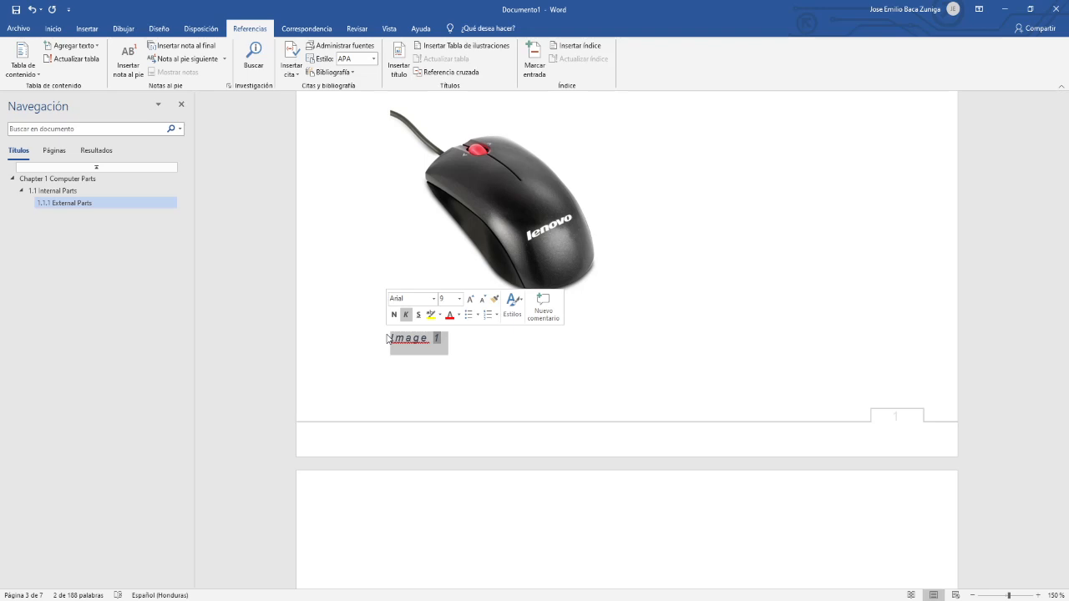
click(418, 314)
click(459, 314)
click(447, 329)
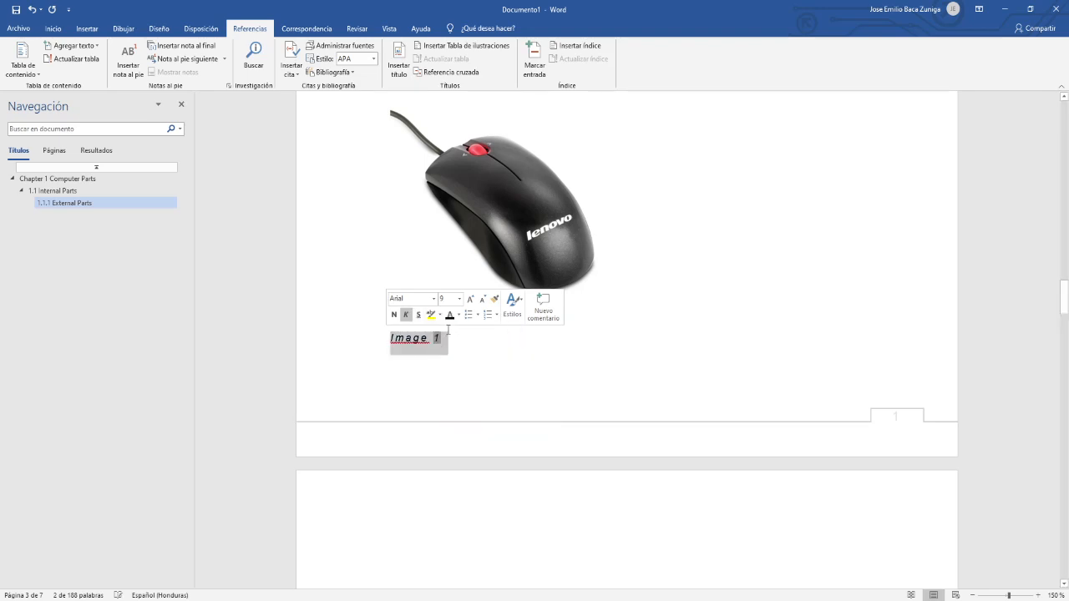
click(466, 345)
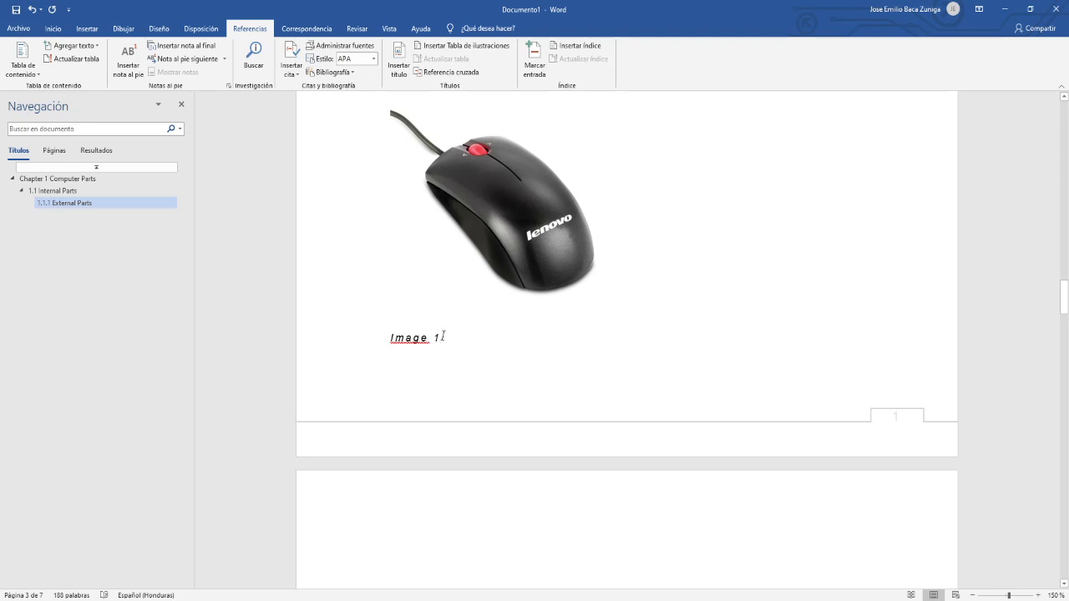
Undo the caption's colour change and the insertion of the caption.
key(ctrl+z)
key(ctrl+z)
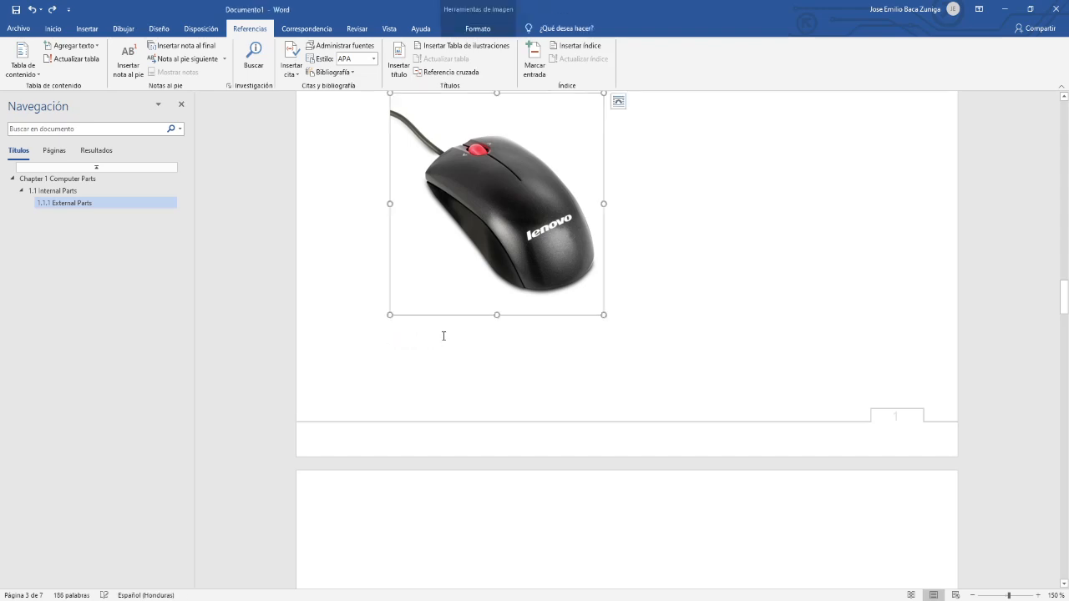
Examine the object types offered for automatic captions and close the list without choosing any.
click(399, 67)
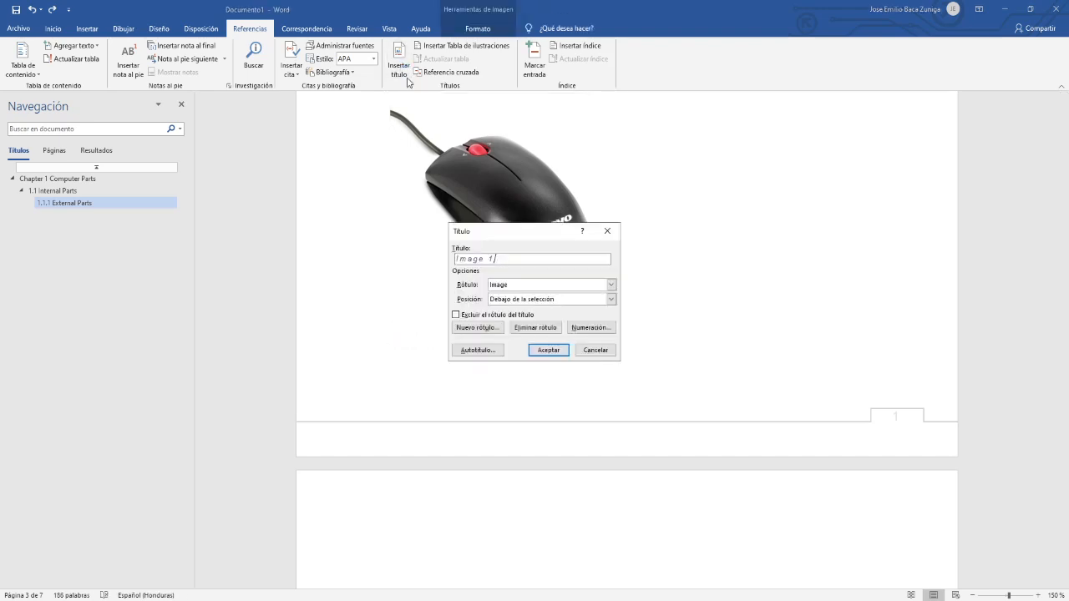
click(477, 352)
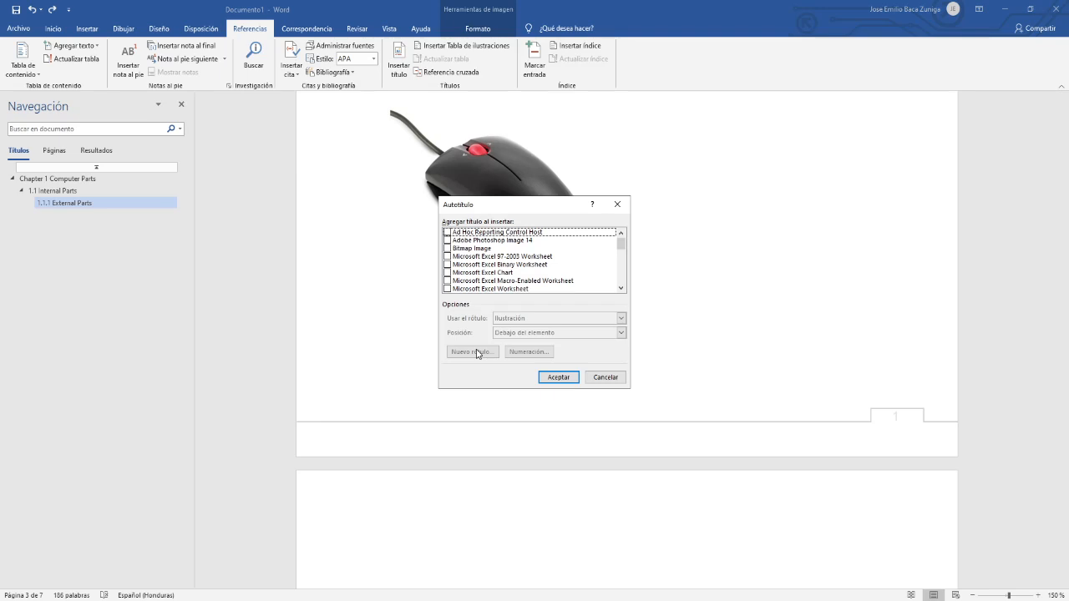
scroll(522, 305, down, 5)
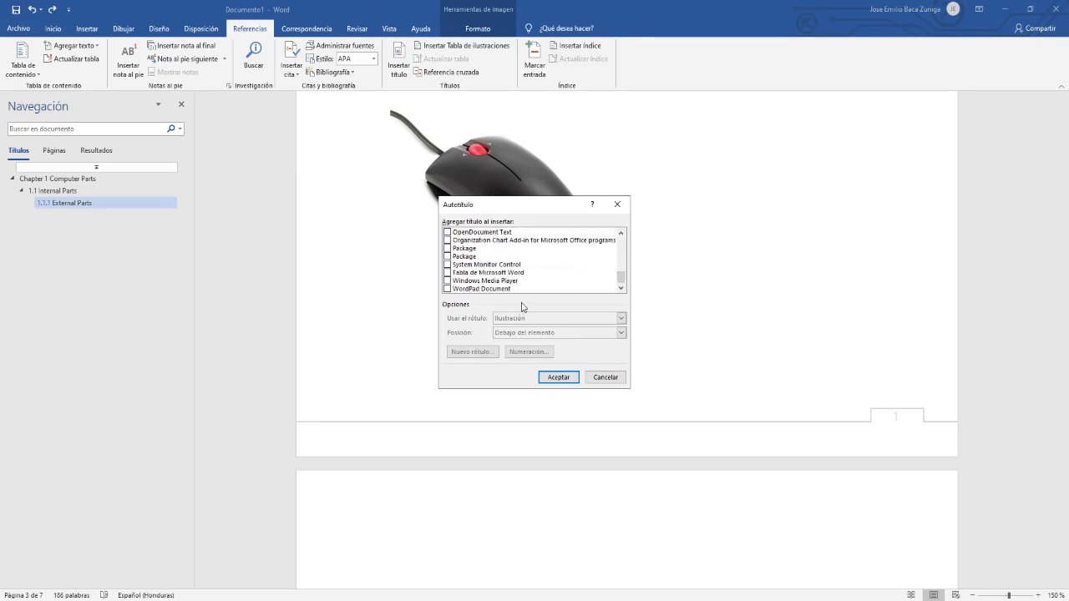
click(603, 378)
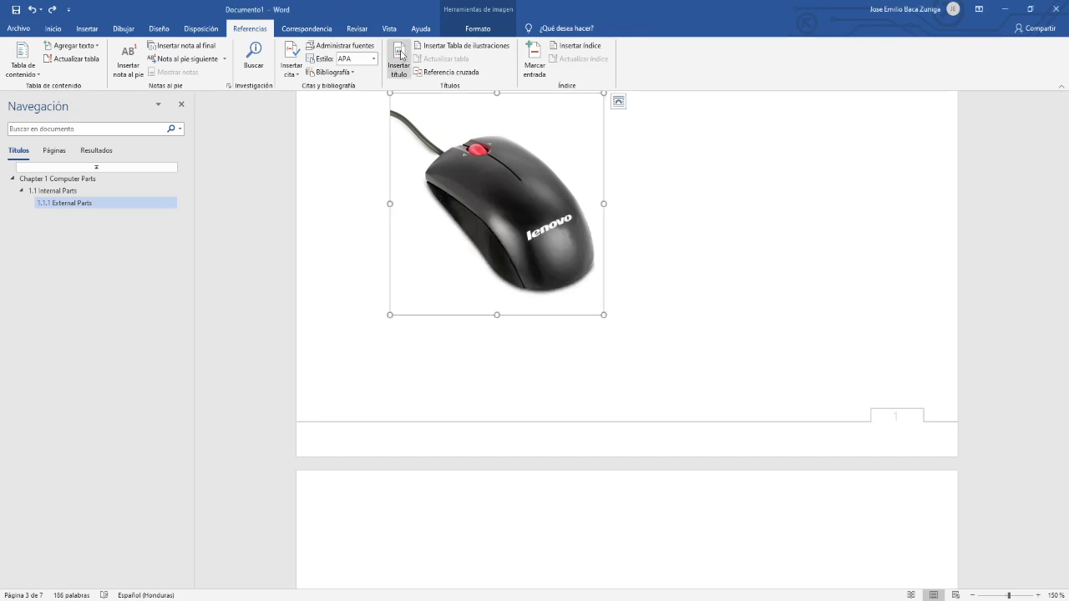
Insert the caption "Image 1" for the mouse picture, using the Image label and the position Debajo de la selección.
click(400, 55)
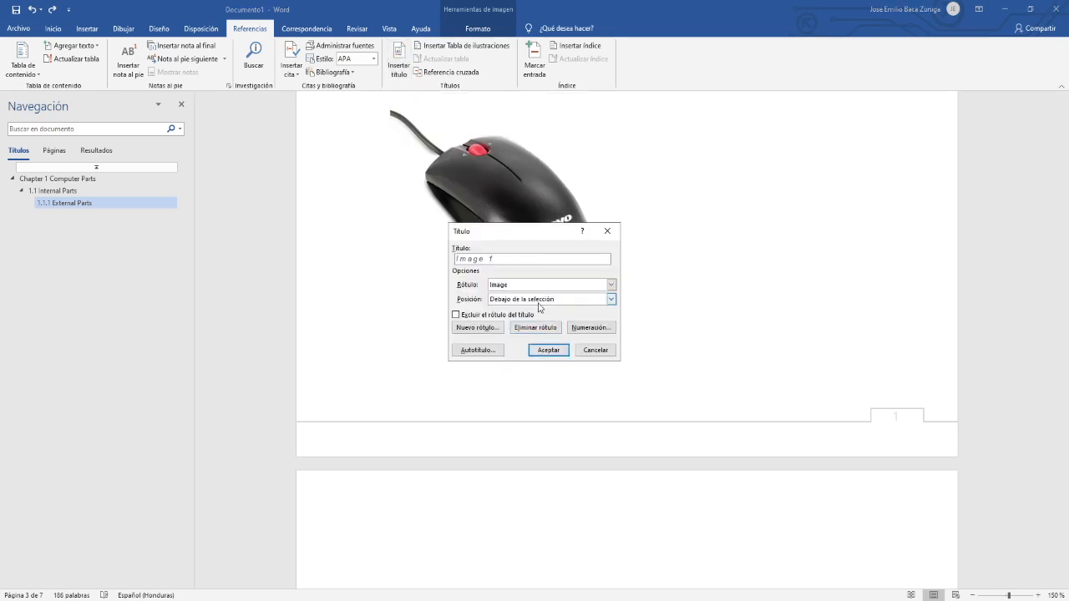
click(512, 303)
click(512, 313)
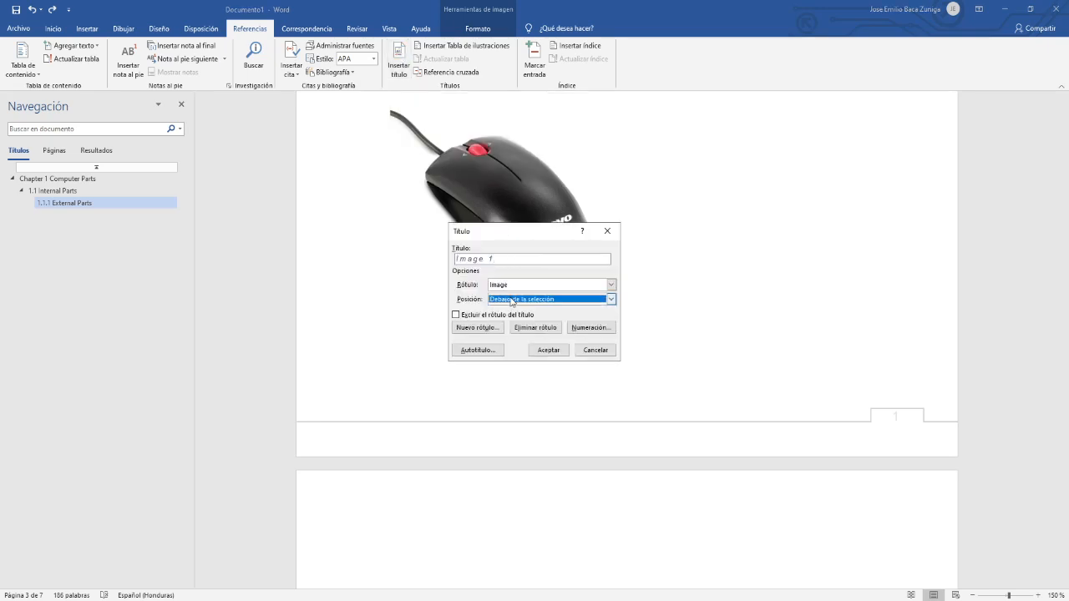
click(529, 353)
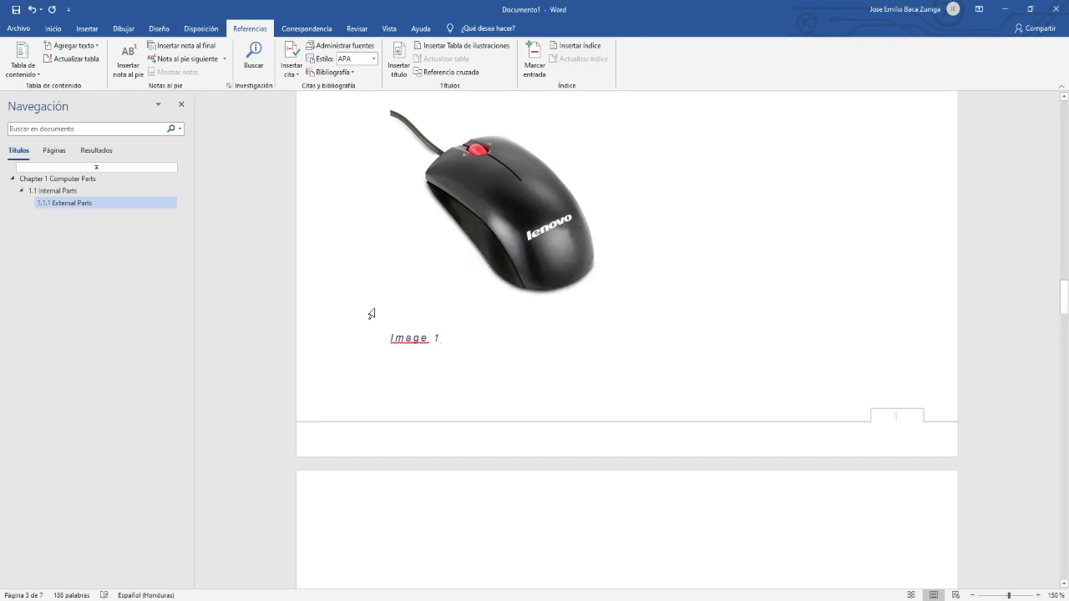
Set the font colour of the whole Image 1 caption to black.
drag(470, 340, 370, 339)
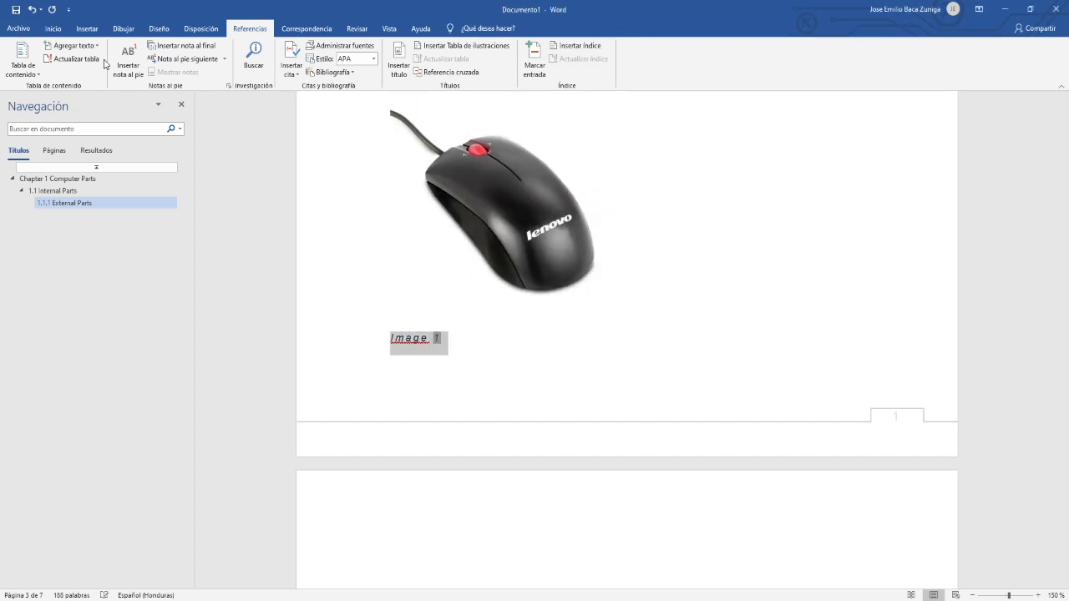
click(60, 32)
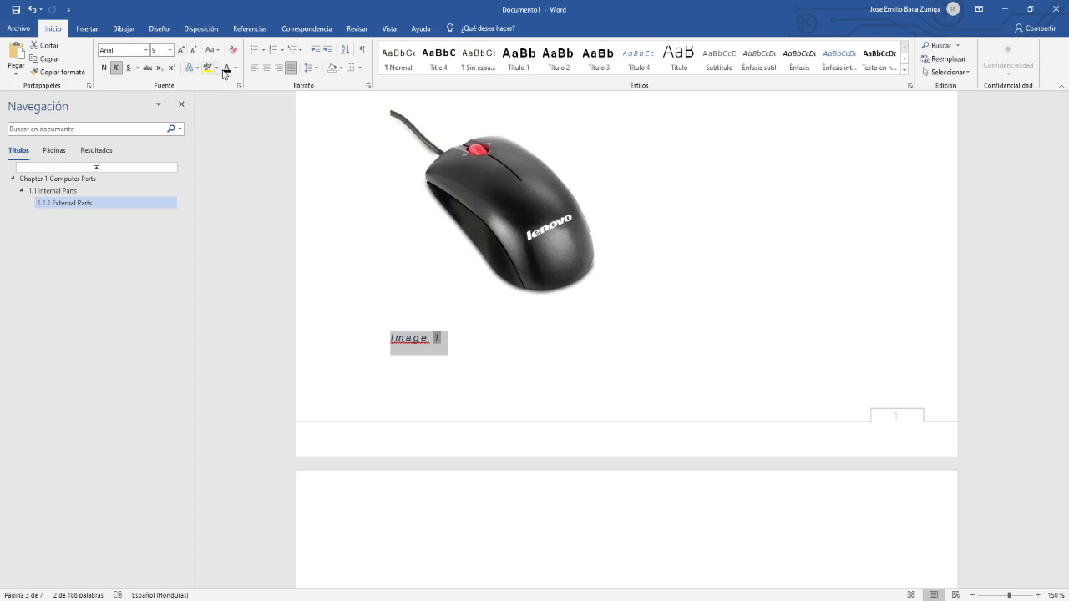
click(429, 303)
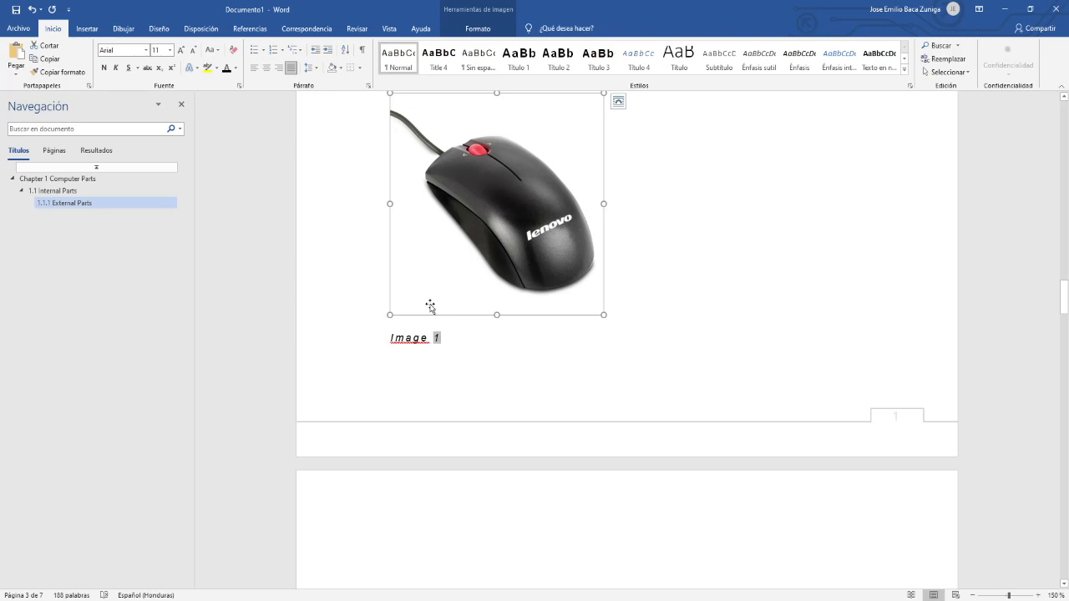
drag(445, 336, 394, 341)
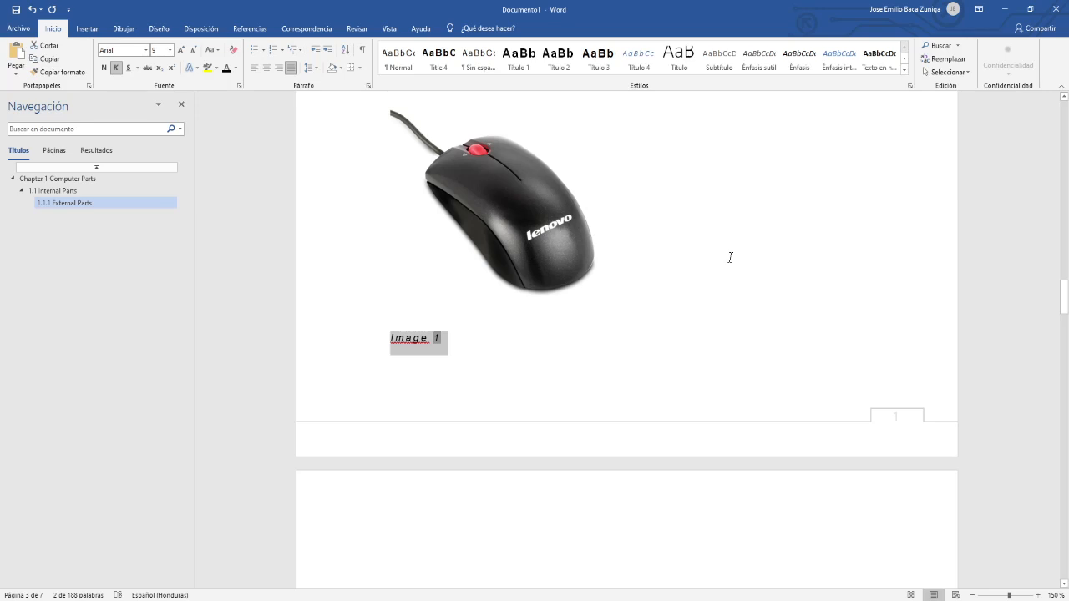
click(842, 210)
Insert a table of illustrations below the table of contents, with the Image caption label and the Estilo personal format.
scroll(552, 307, up, 2)
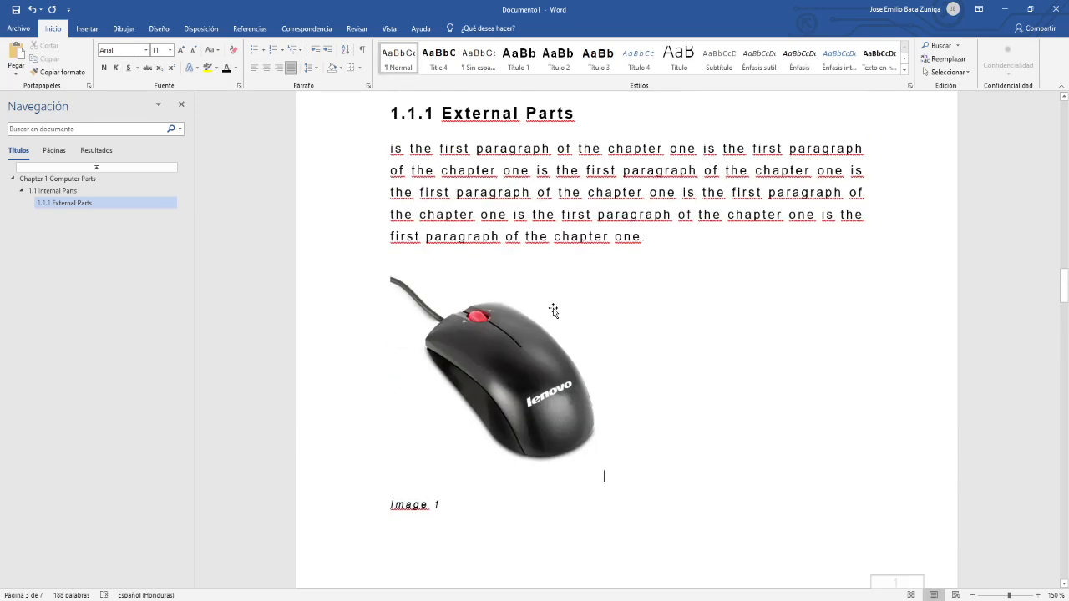
scroll(552, 308, up, 12)
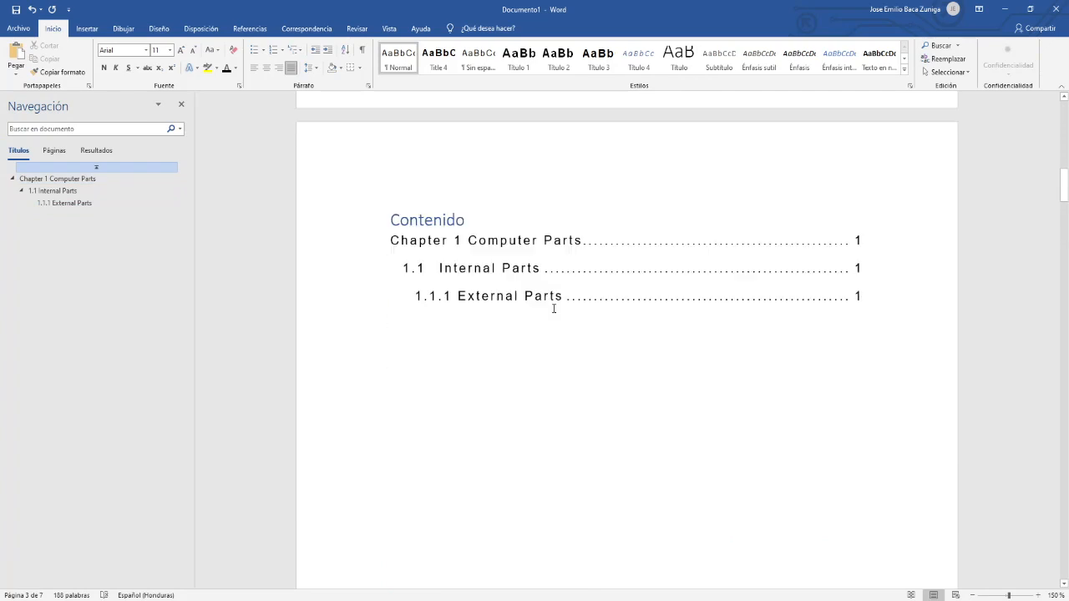
click(554, 309)
click(405, 381)
click(261, 35)
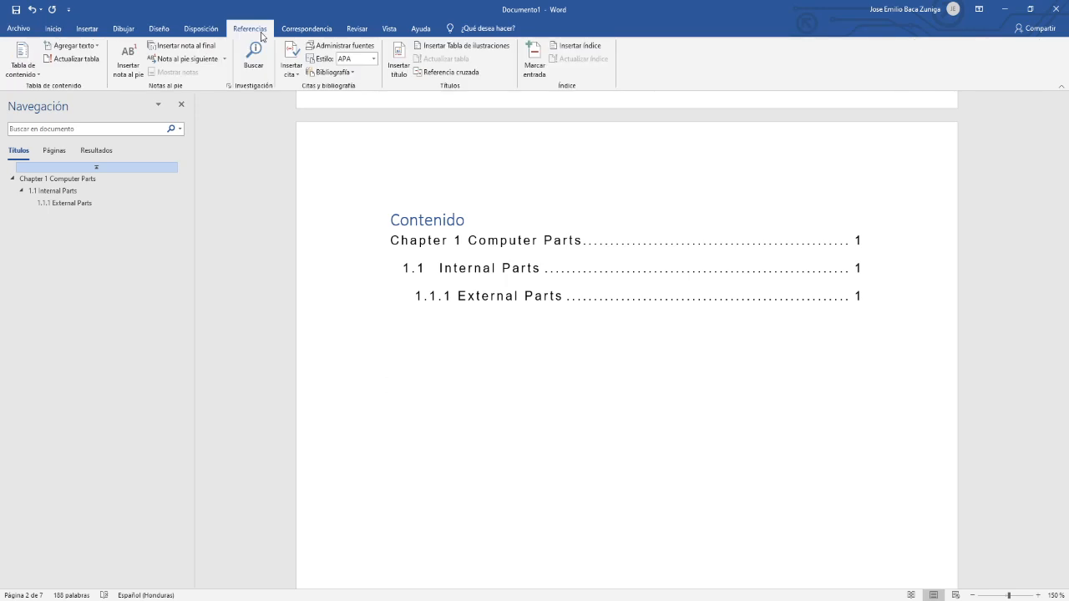
click(434, 47)
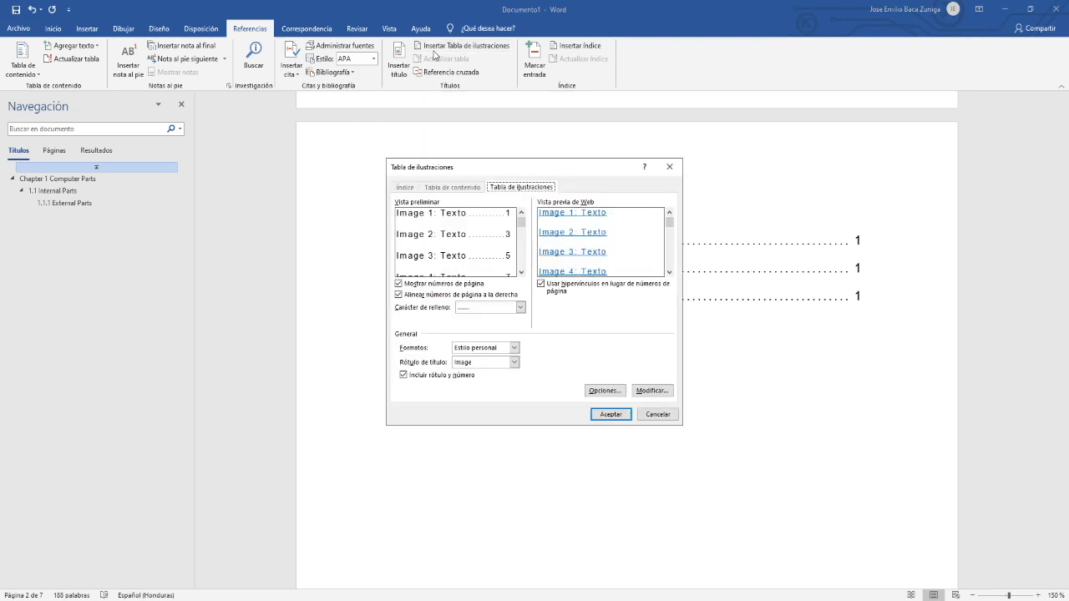
click(488, 364)
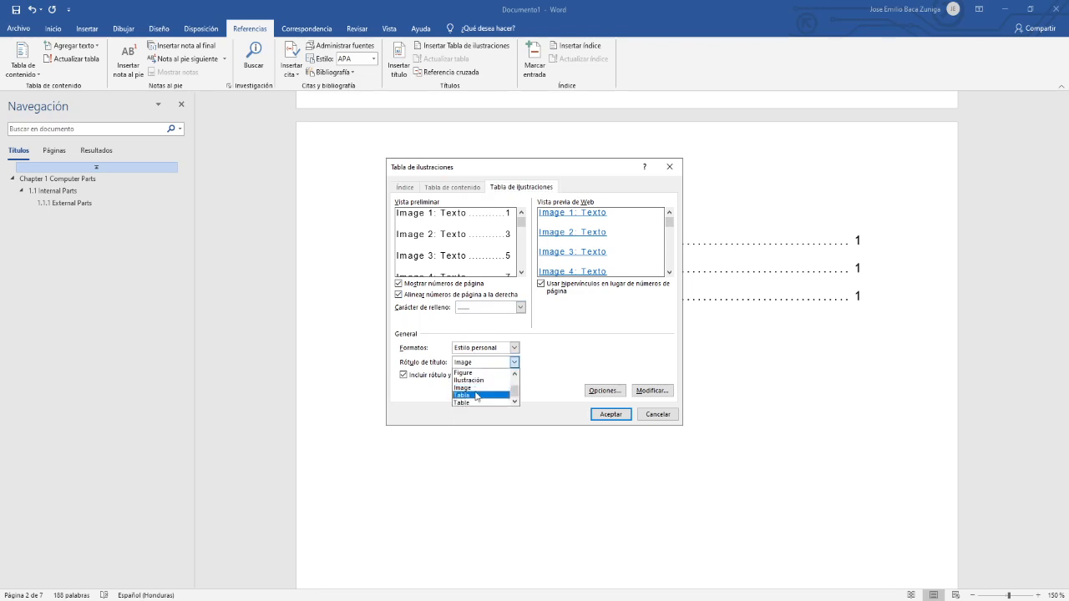
click(476, 389)
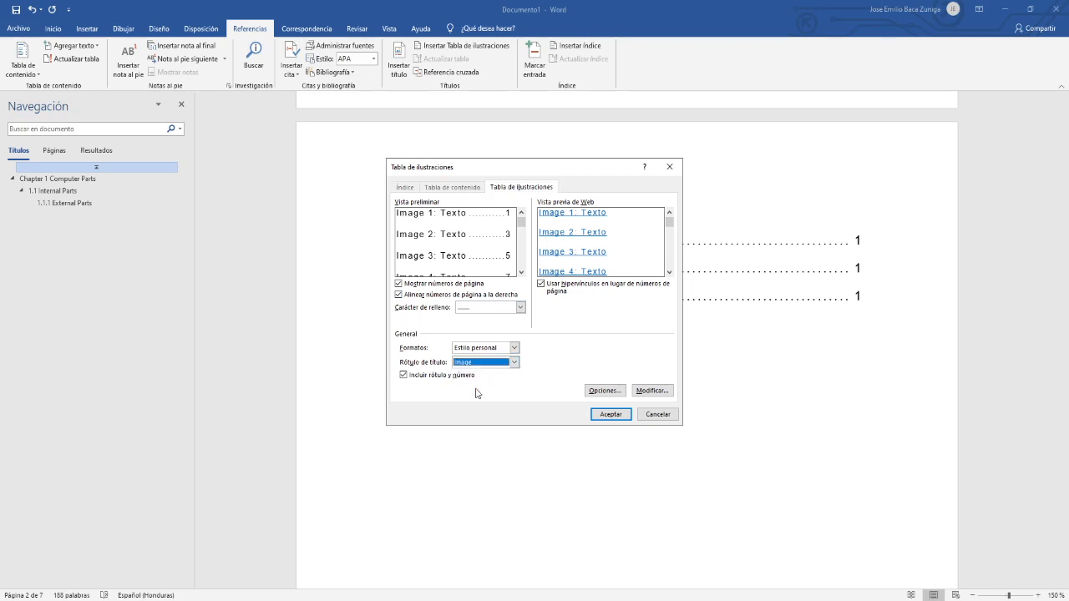
click(514, 348)
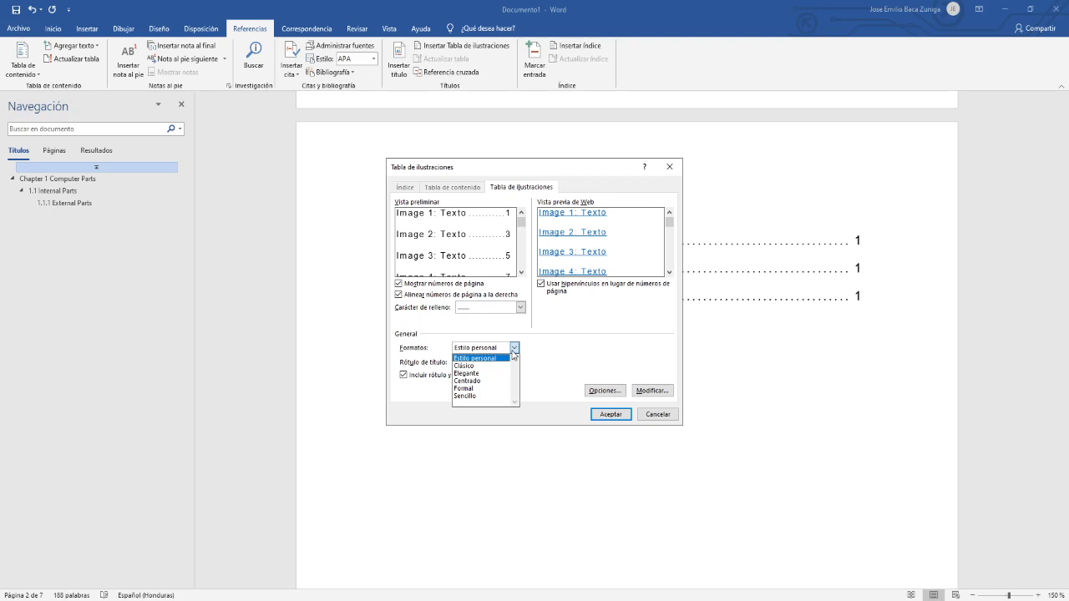
click(513, 356)
click(610, 414)
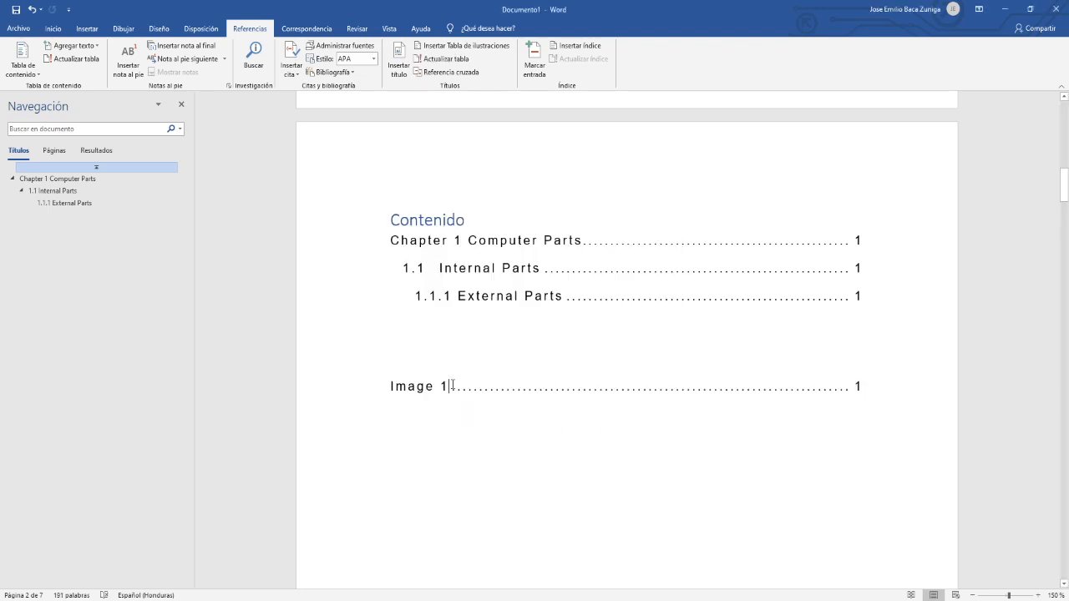
scroll(400, 387, down, 3)
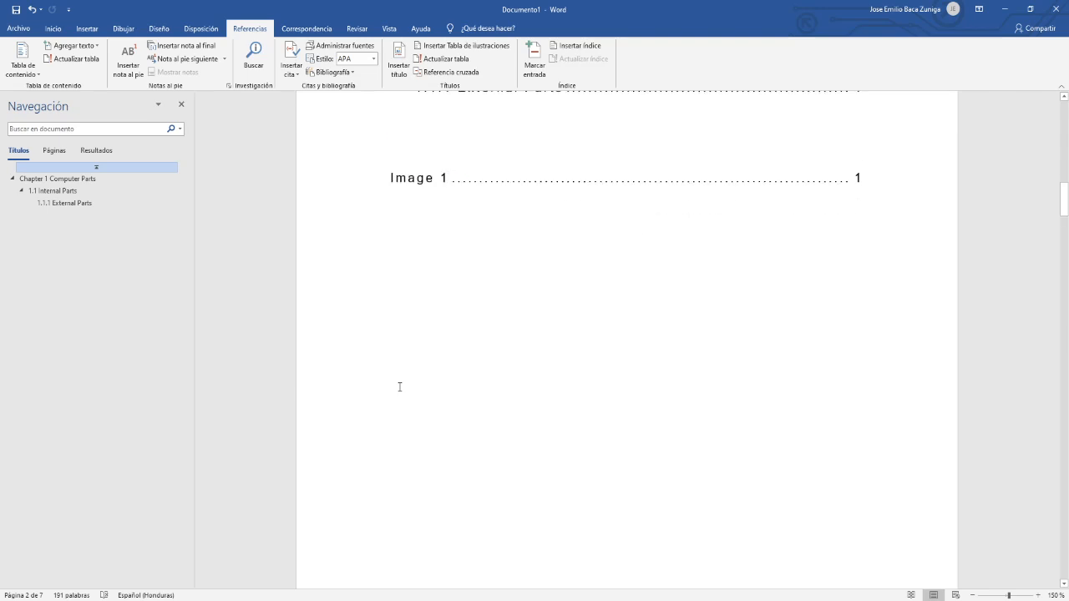
scroll(400, 386, down, 3)
scroll(400, 386, up, 5)
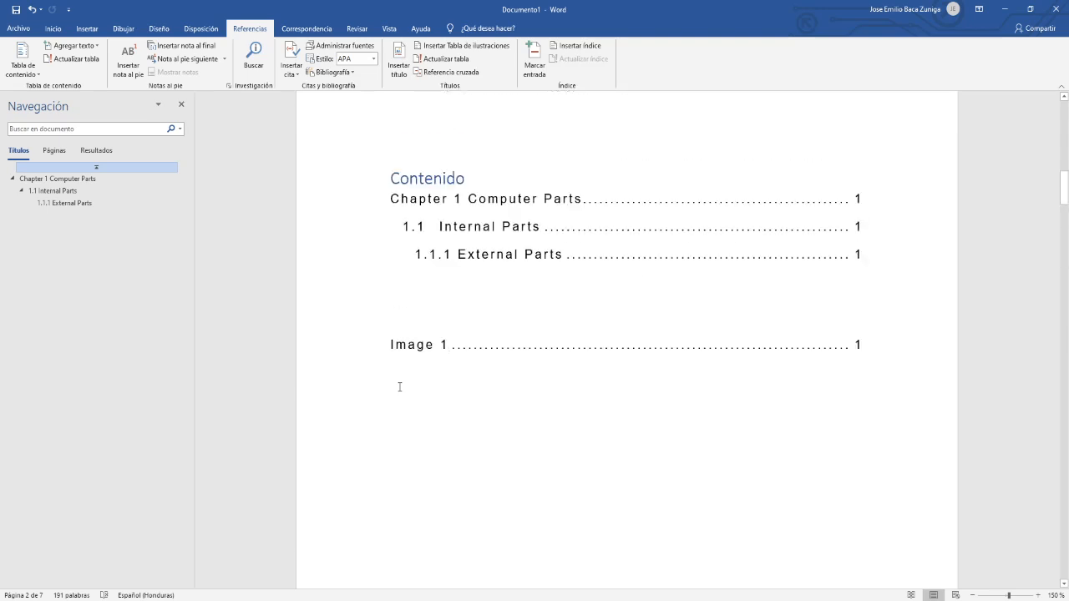
scroll(400, 387, up, 2)
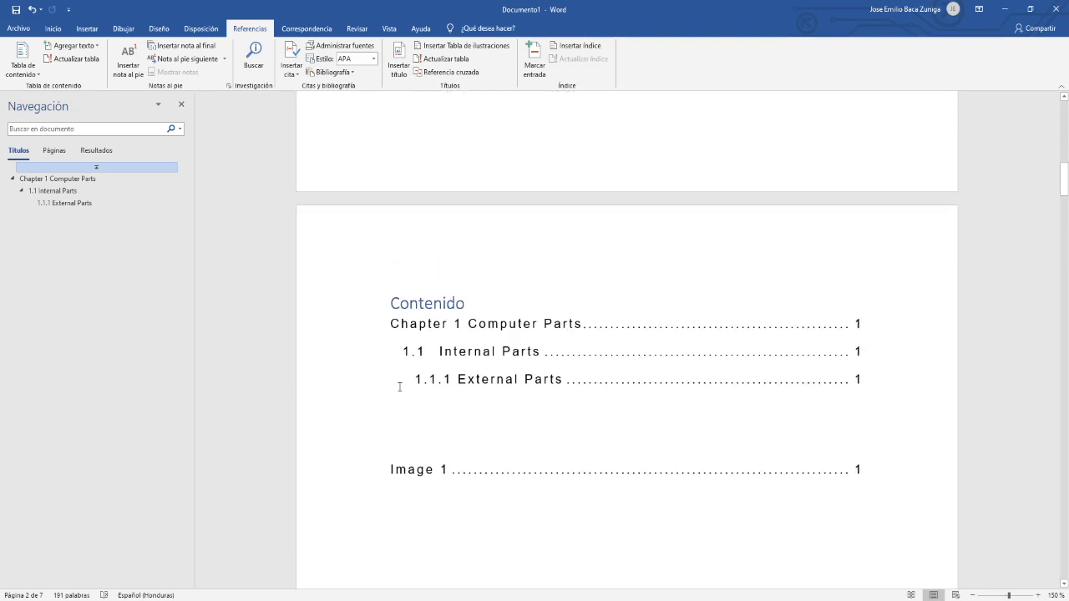